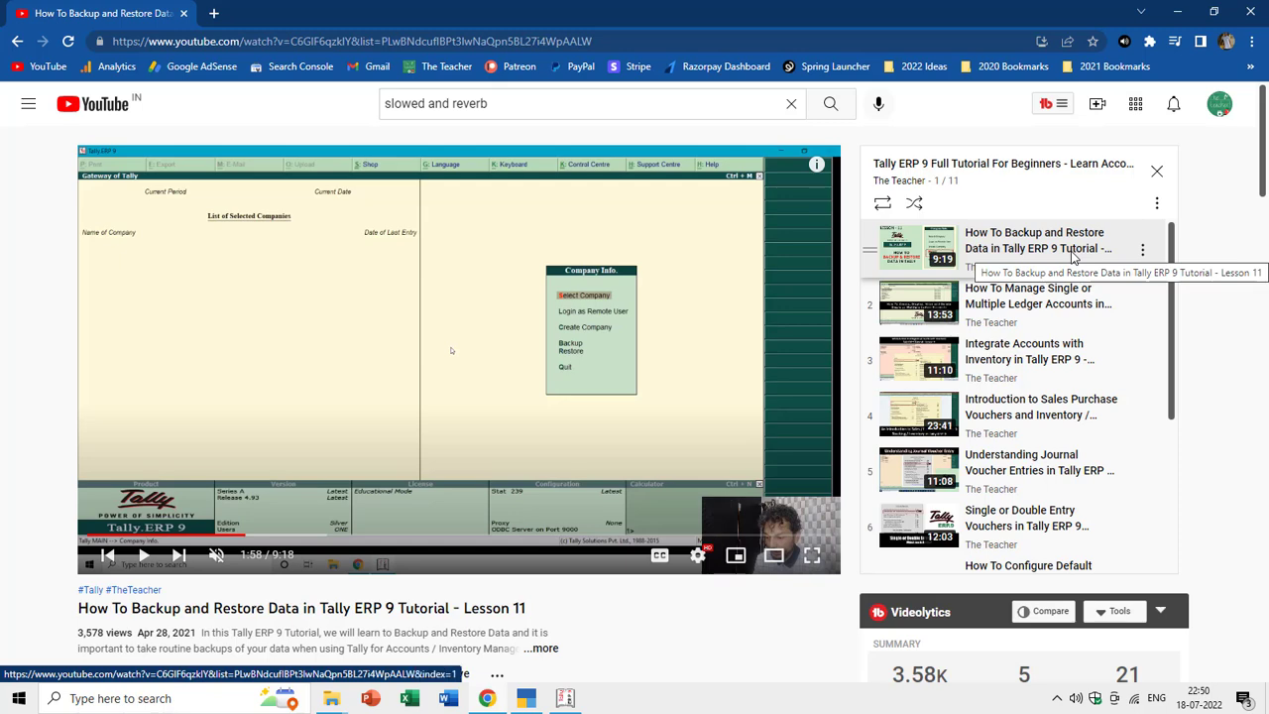
# Look through the 11 lessons in the Tally ERP 9 Full Tutorial For Beginners playlist
pyautogui.scroll(-3, 1036, 308)
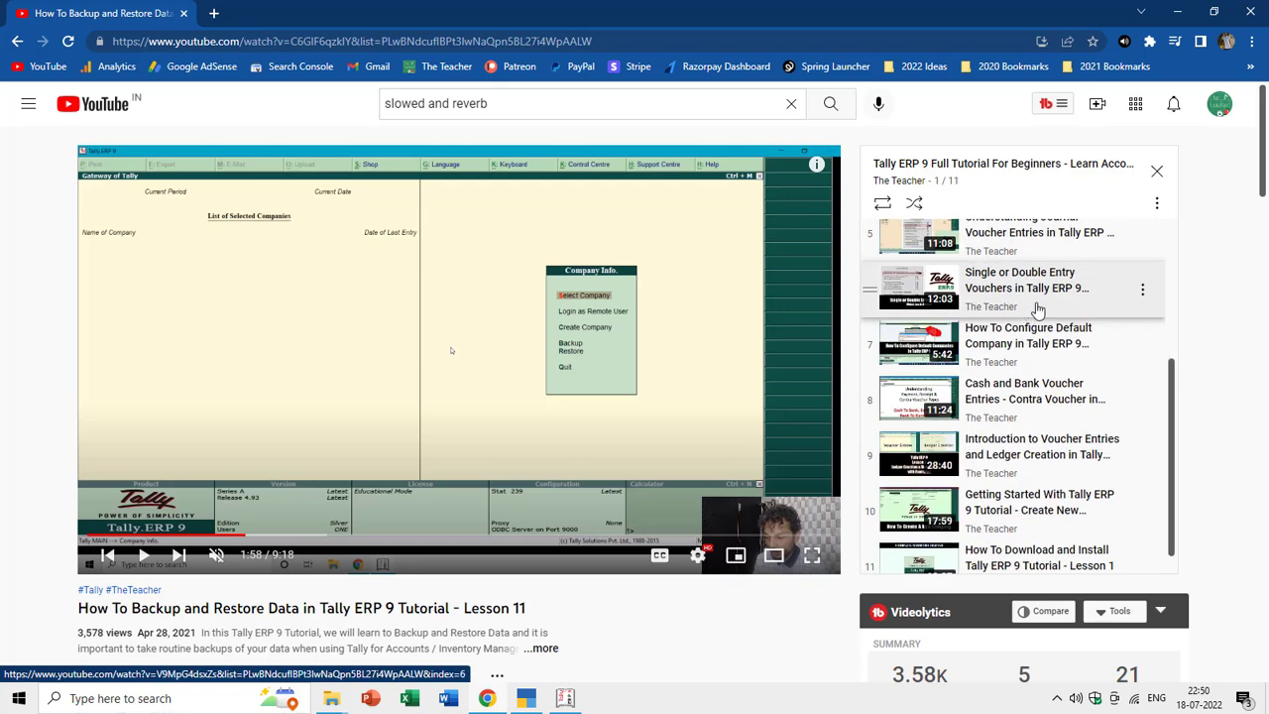
pyautogui.scroll(-1, 1046, 394)
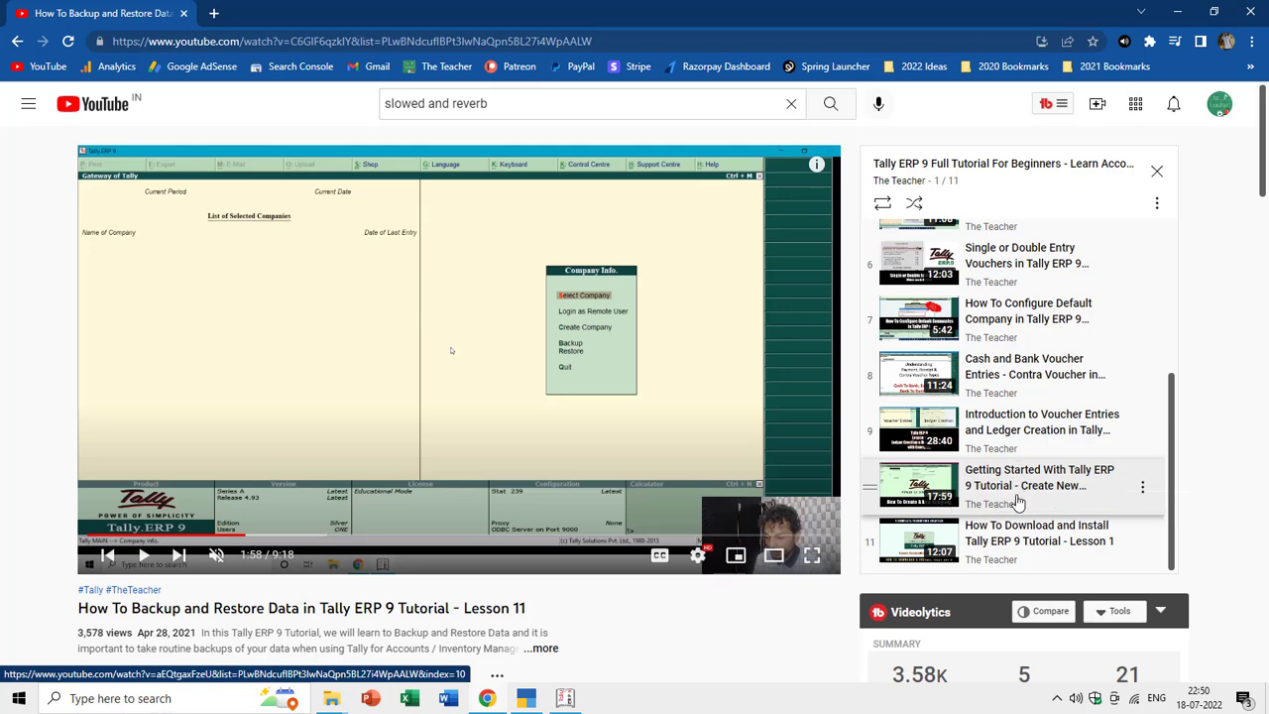
pyautogui.scroll(3, 1011, 426)
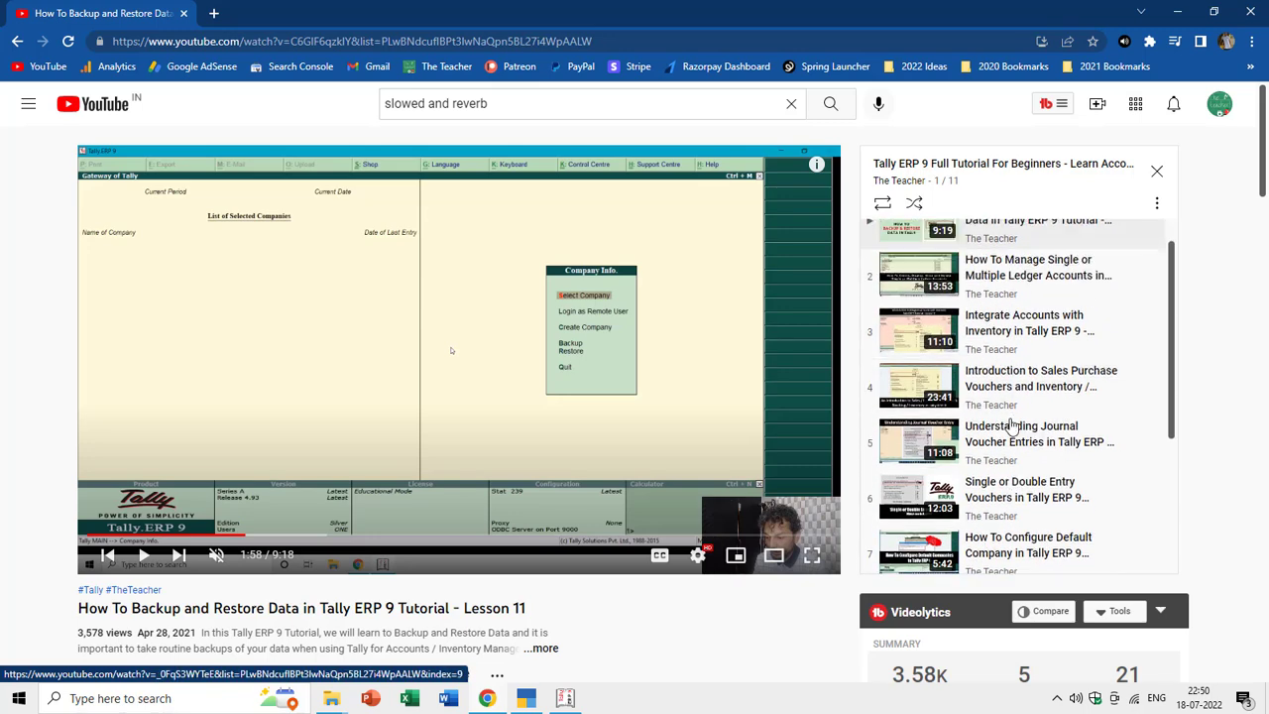
pyautogui.scroll(-6, 1021, 393)
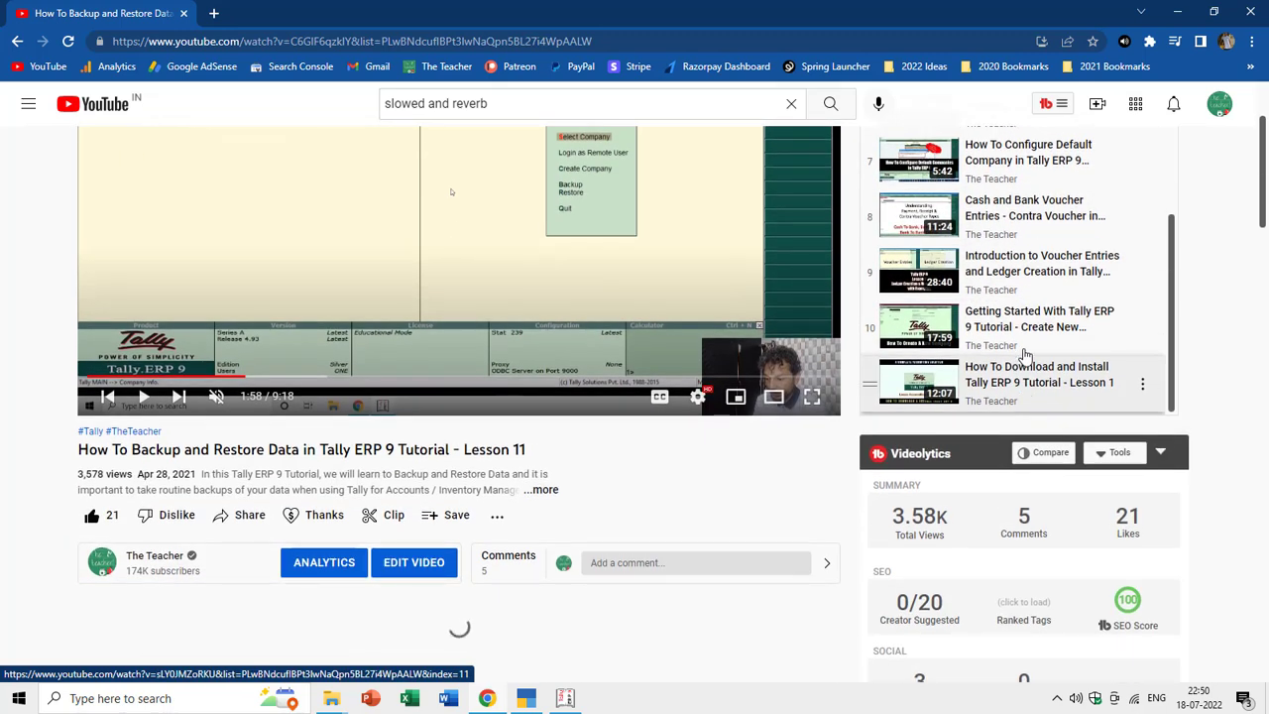
pyautogui.scroll(5, 1026, 354)
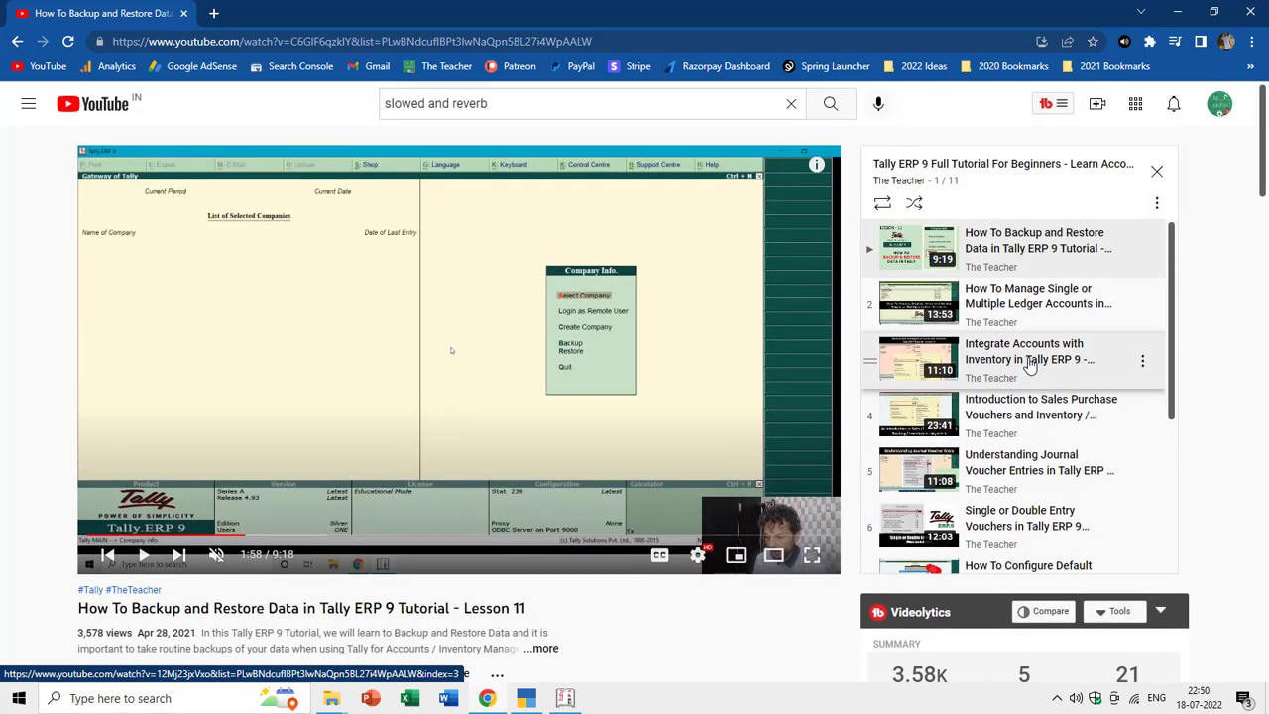
pyautogui.scroll(-3, 1011, 357)
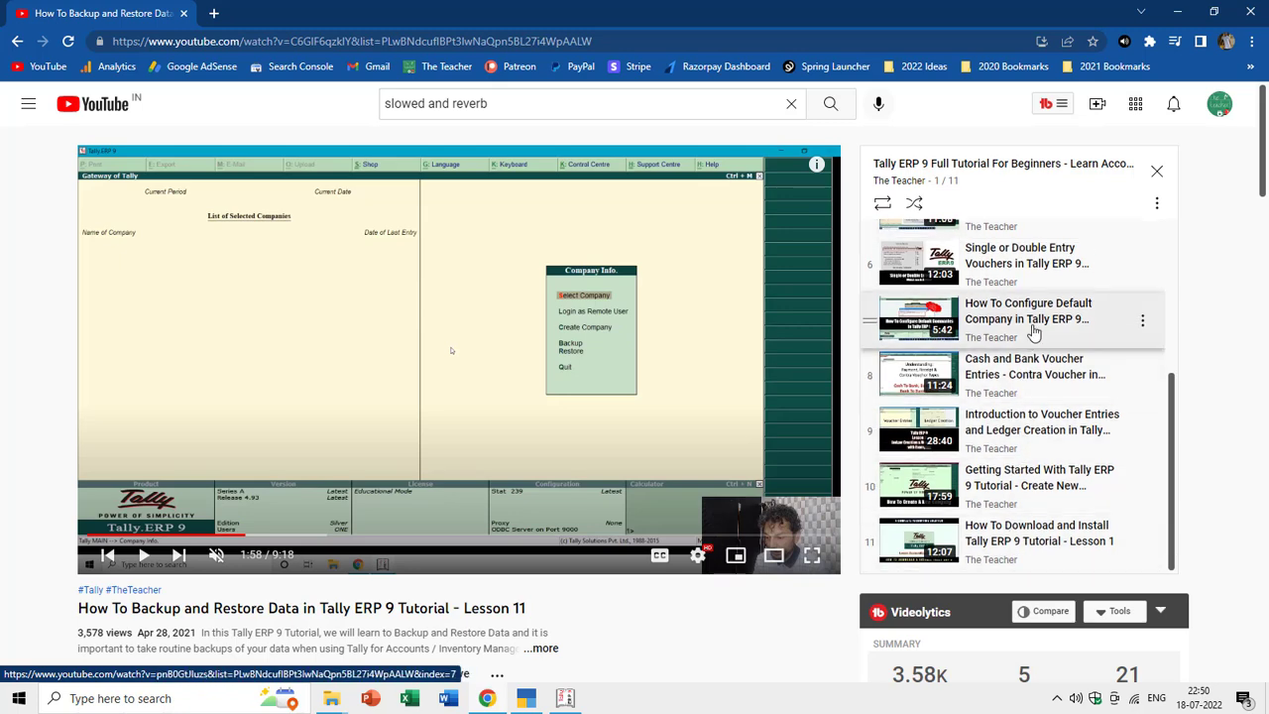
pyautogui.scroll(3, 1021, 267)
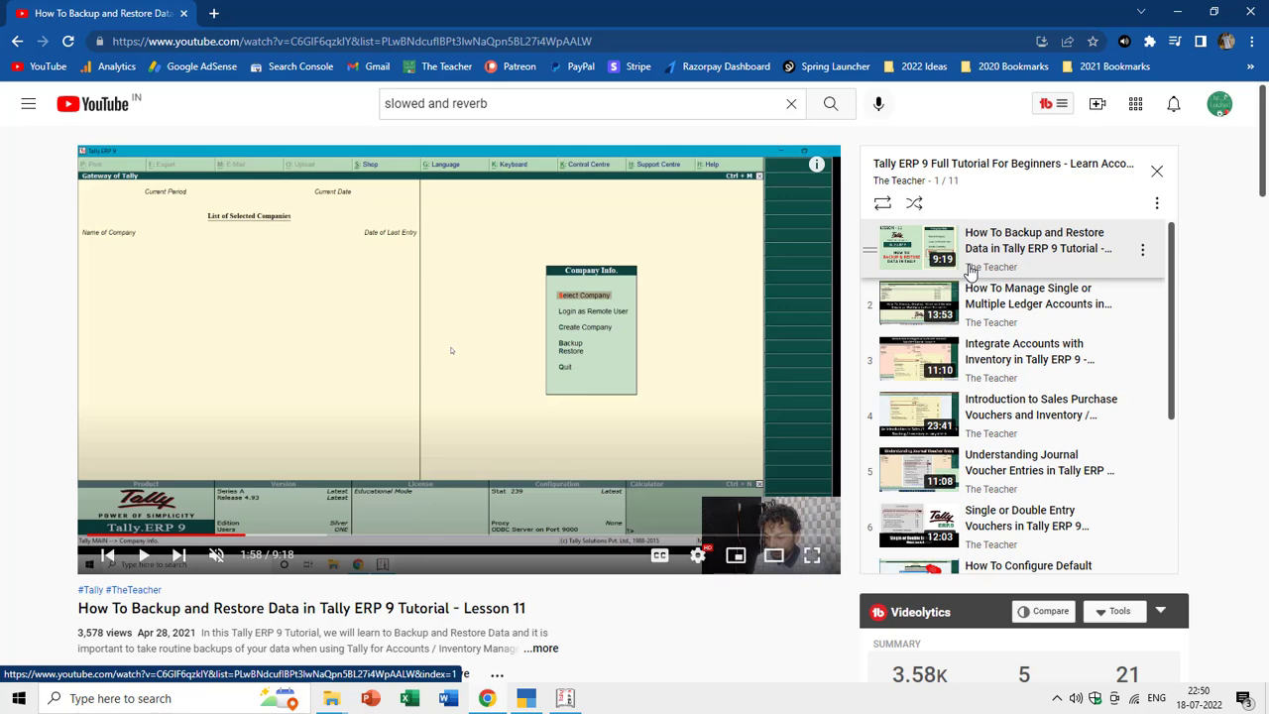
# Switch to TallyPrime and bring up the list of masters for creation, highlighting Voucher Type
pyautogui.click(527, 698)
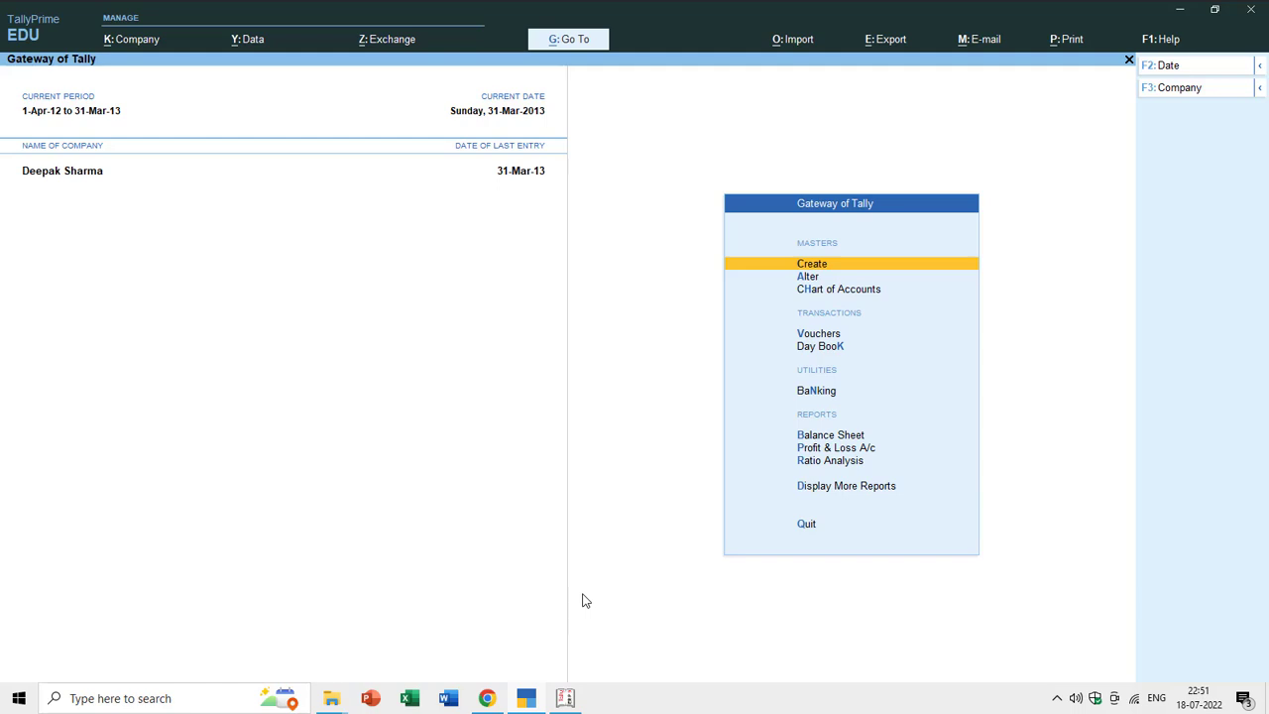
pyautogui.press('c')
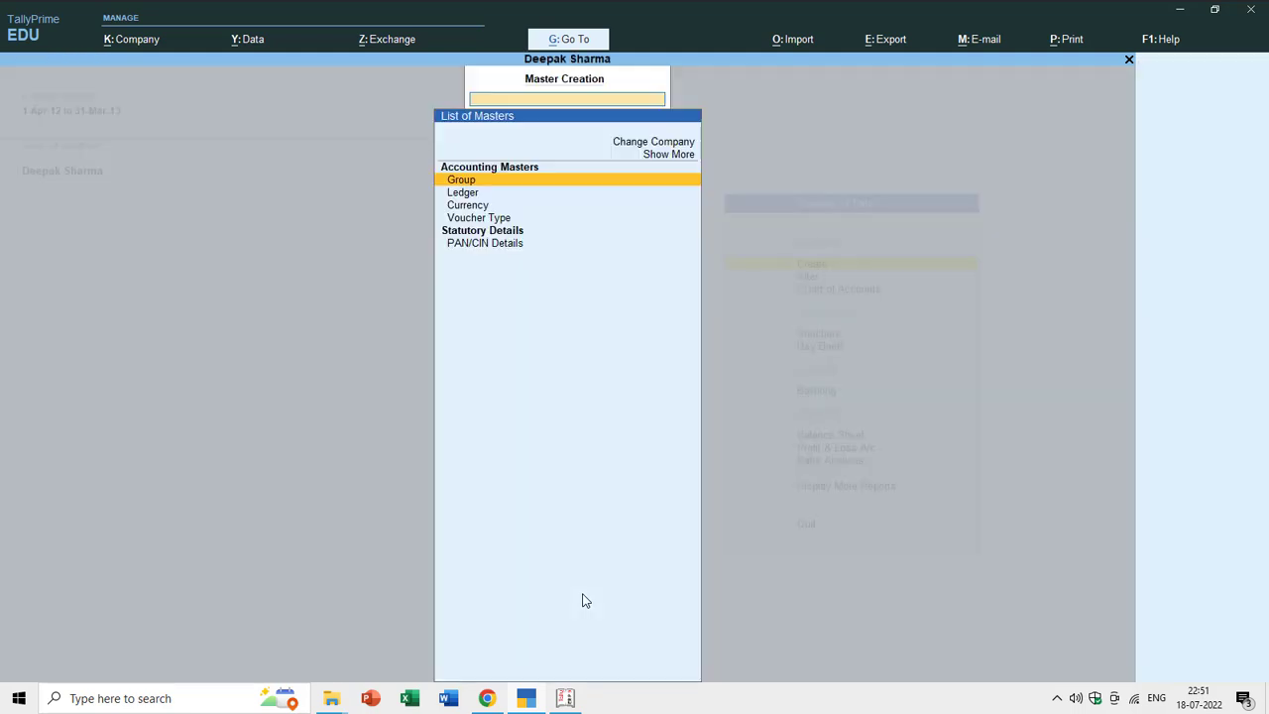
pyautogui.press('Down')
pyautogui.press('Down')
pyautogui.press('Down')
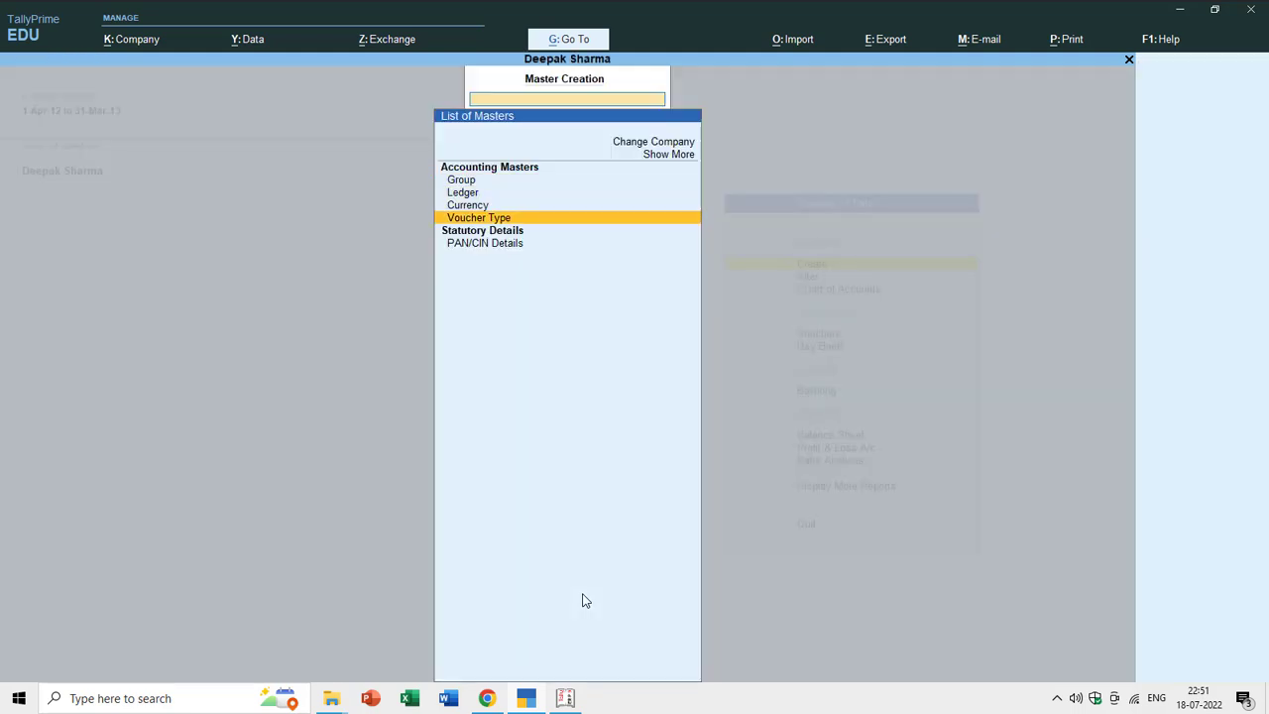
# Switch to Tally.ERP 9 and open Voucher Types within Accounts Info
pyautogui.hotkey('alt', 'Tab')
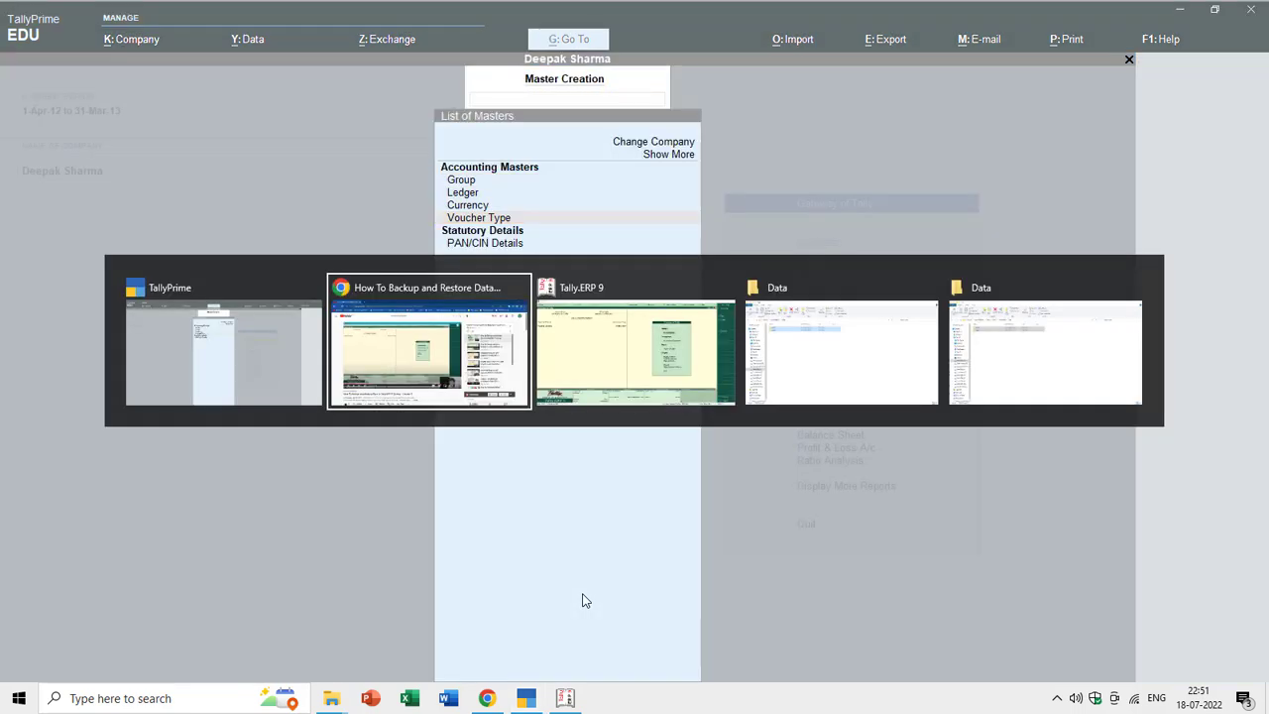
pyautogui.hotkey('alt', 'Tab')
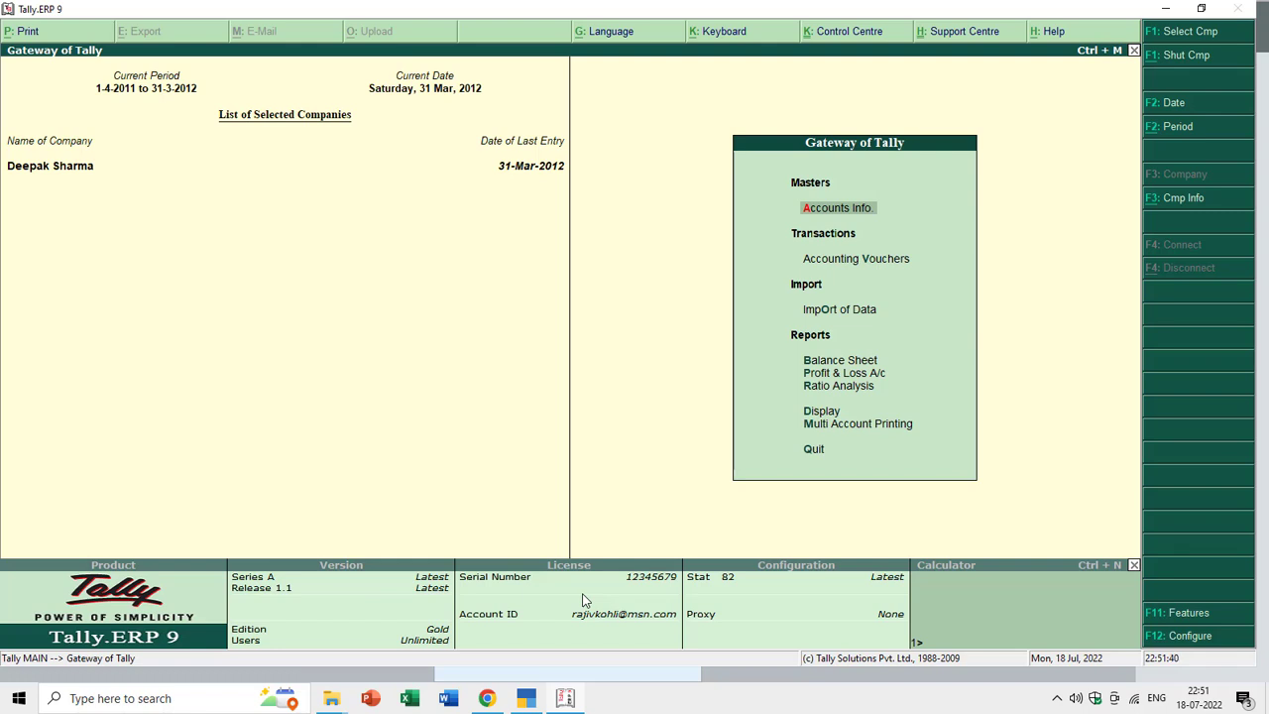
pyautogui.press('Return')
pyautogui.press('Down')
pyautogui.press('Down')
pyautogui.press('Return')
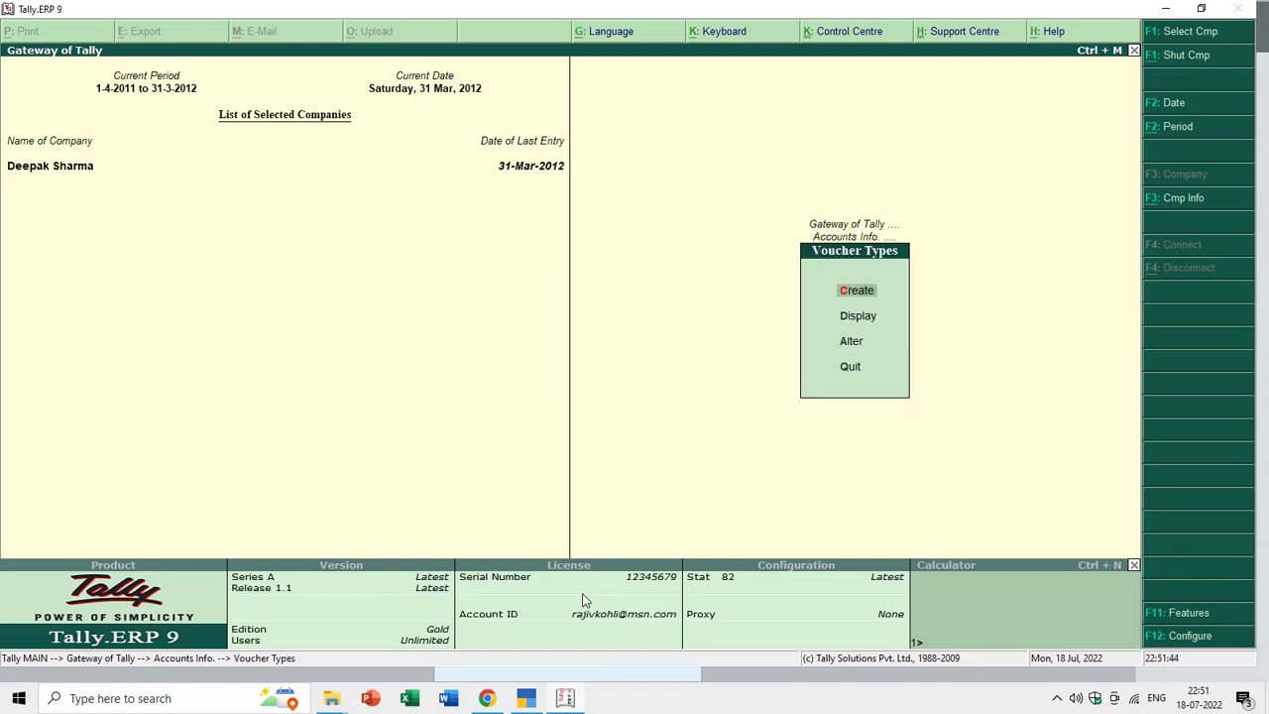
# Examine the Create, Display and Alter options available for voucher types
pyautogui.press('Down')
pyautogui.press('Down')
pyautogui.press('Up')
pyautogui.press('Down')
pyautogui.press('Down')
pyautogui.press('Up')
pyautogui.press('Up')
pyautogui.press('Down')
pyautogui.press('Up')
pyautogui.press('Up')
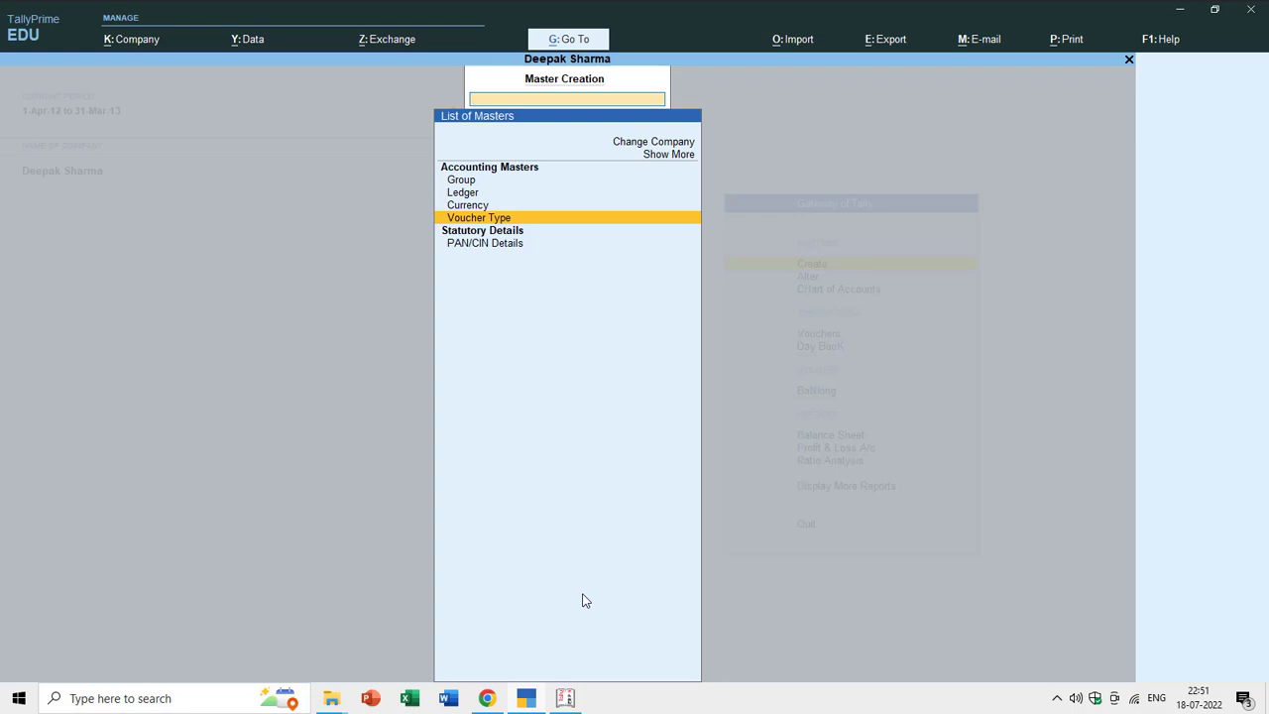
# Back in TallyPrime, leave master creation, view the list of masters for alteration, and return to the Gateway of Tally
pyautogui.press('Escape')
pyautogui.press('Down')
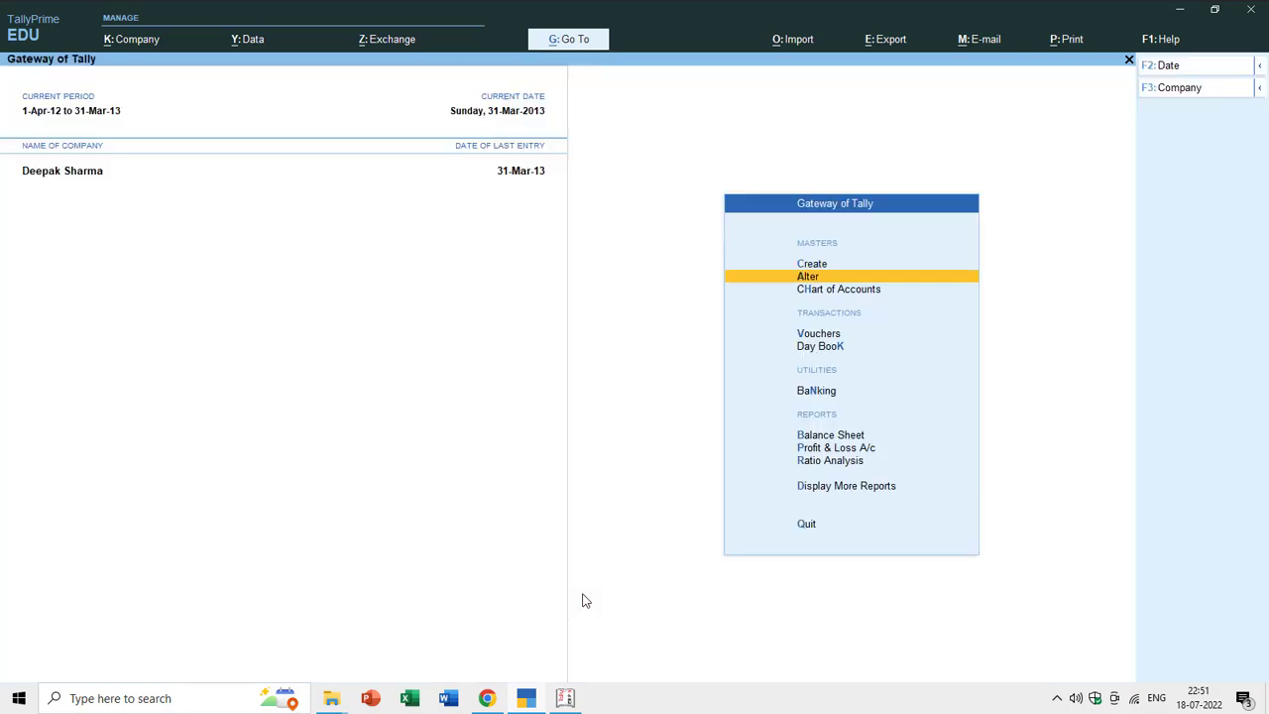
pyautogui.press('Return')
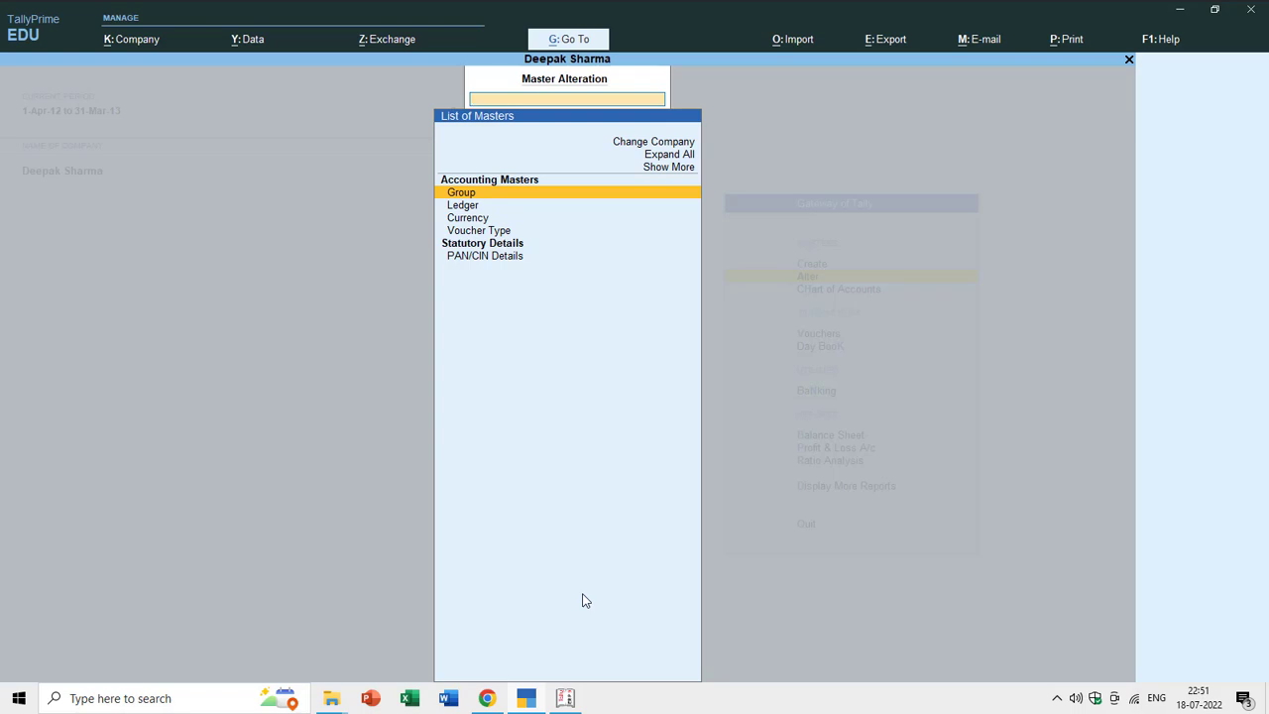
pyautogui.press('Escape')
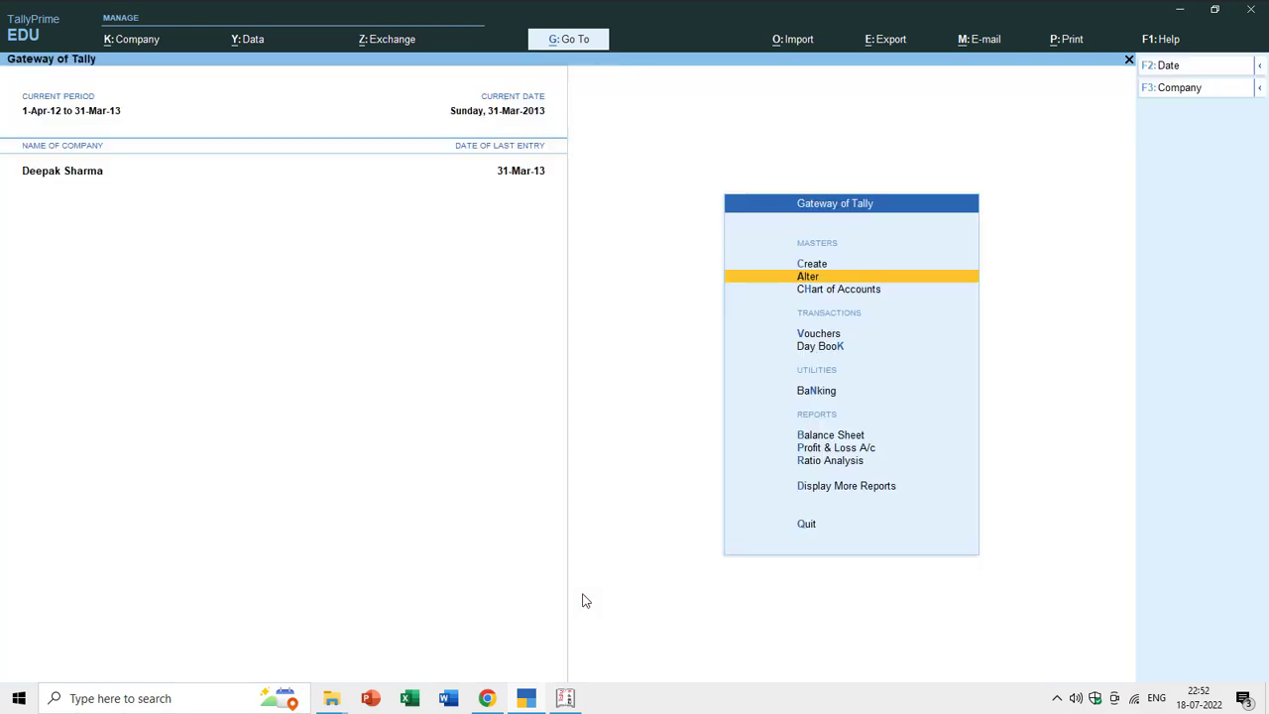
pyautogui.press('Up')
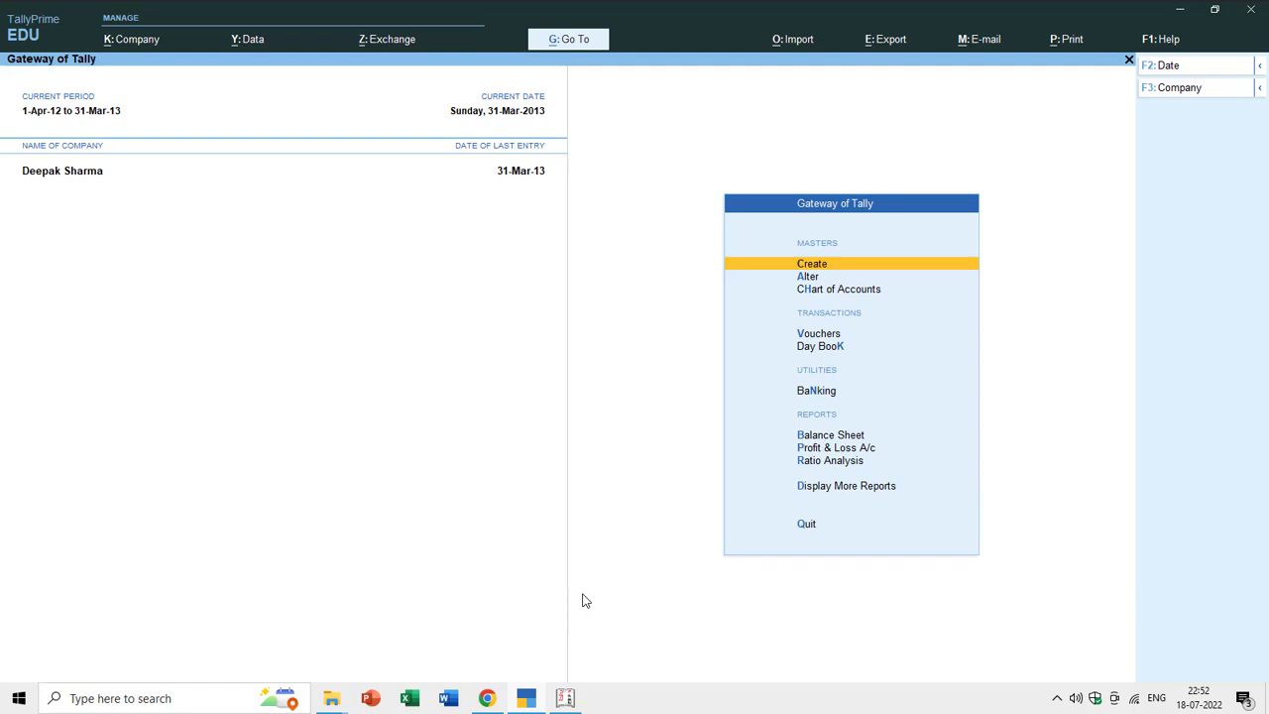
# Open the company's Statistics report from Display More Reports
pyautogui.press('Down')
pyautogui.press('Down')
pyautogui.press('Down')
pyautogui.press('Down')
pyautogui.press('Down')
pyautogui.press('Down')
pyautogui.press('Down')
pyautogui.press('Down')
pyautogui.press('Down')
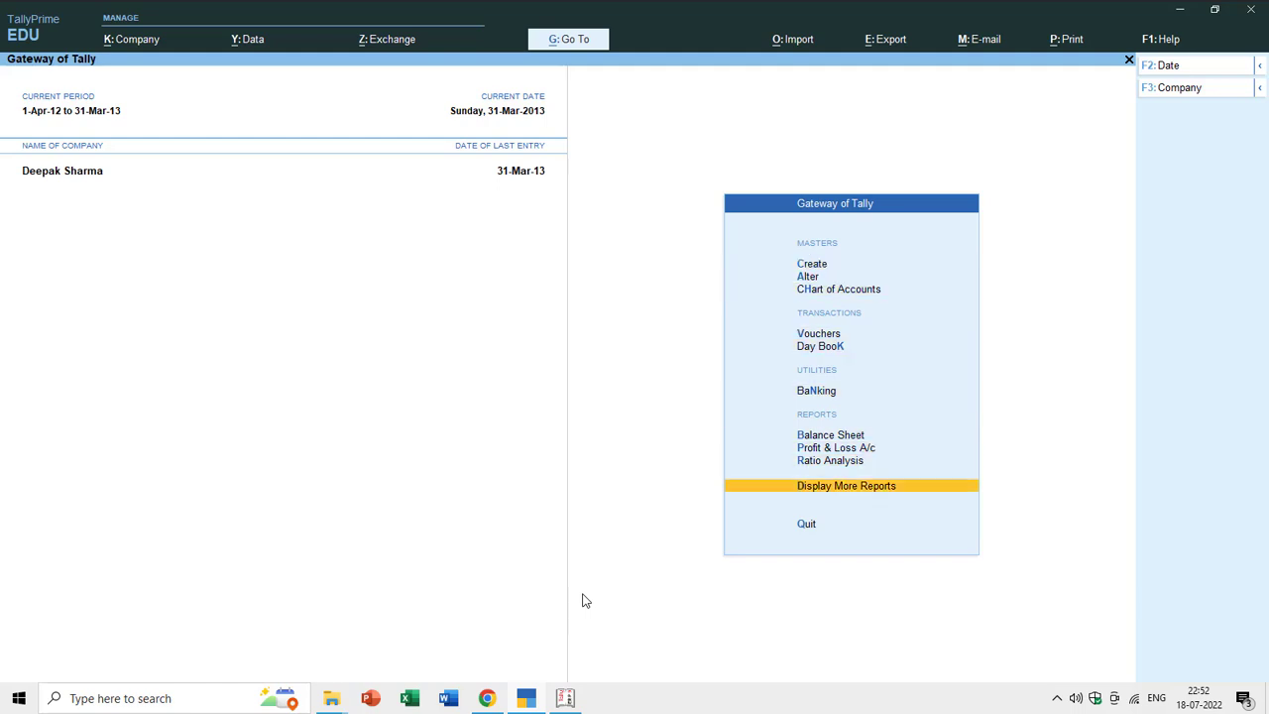
pyautogui.press('Return')
pyautogui.press('Down')
pyautogui.press('Down')
pyautogui.press('Down')
pyautogui.press('Down')
pyautogui.press('Down')
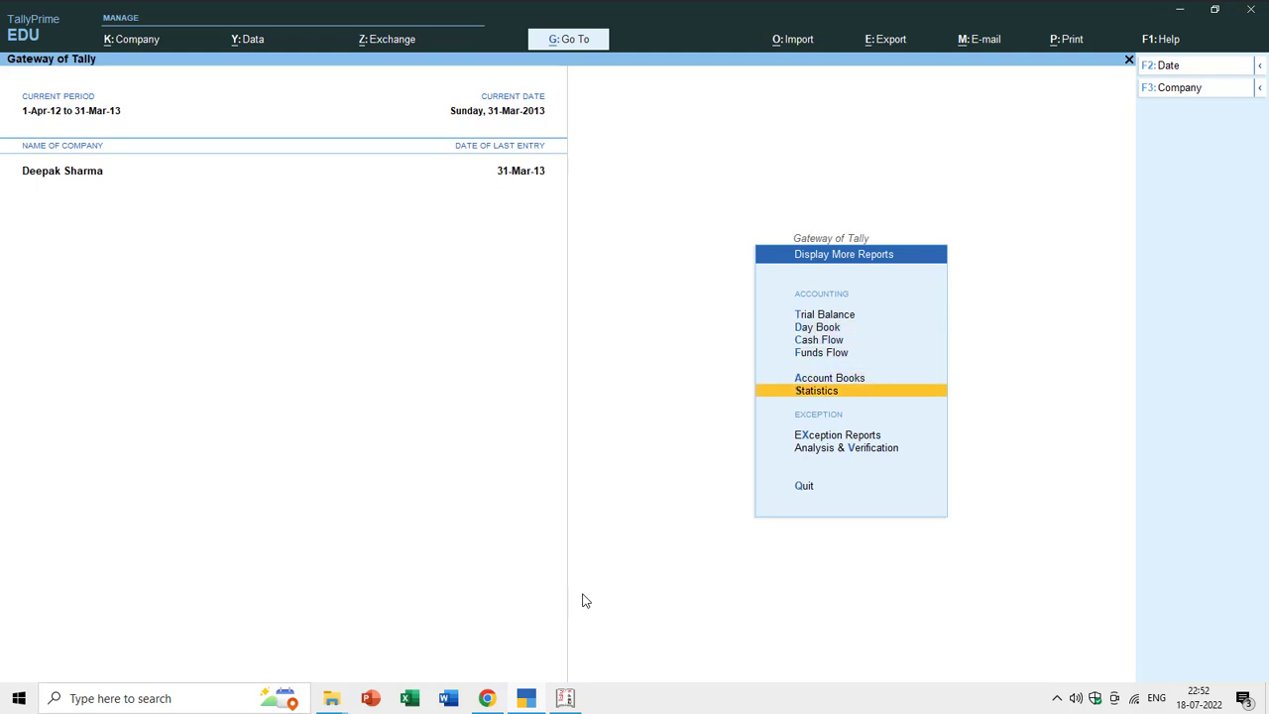
pyautogui.press('Return')
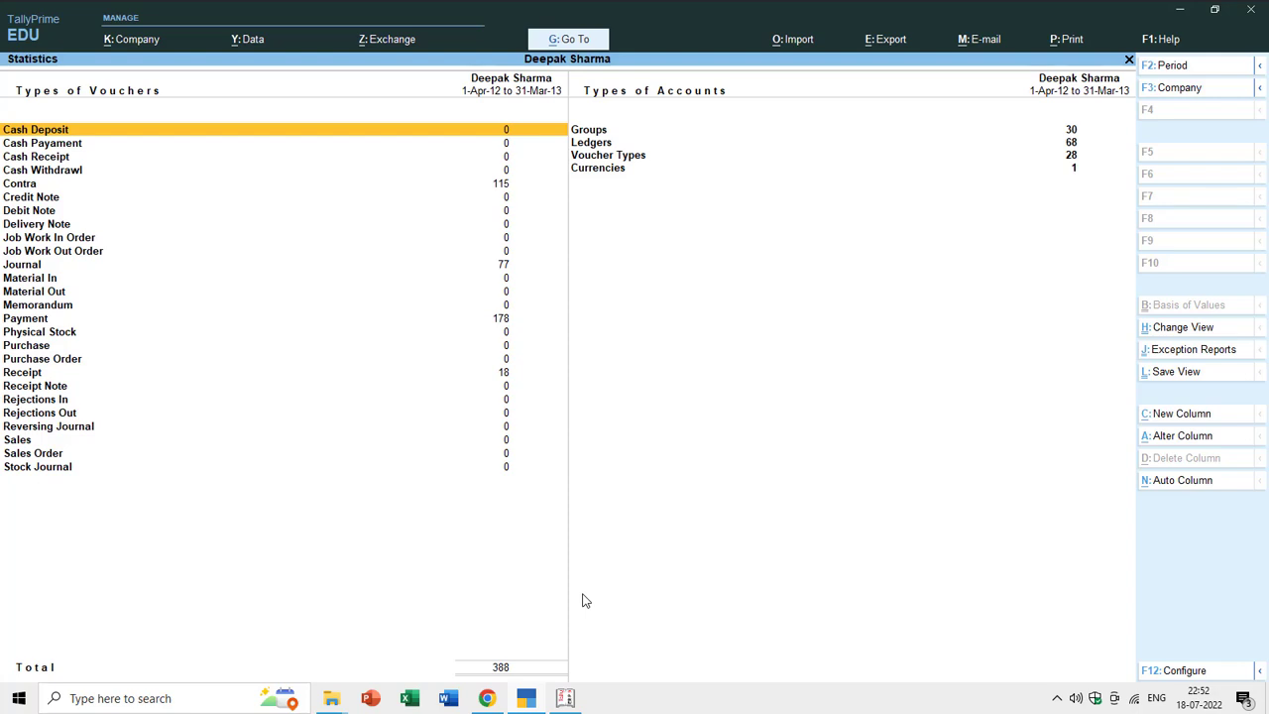
# Examine the voucher counts in the Statistics report for Contra, Journal, Payment and Receipt
pyautogui.press('Down')
pyautogui.press('Down')
pyautogui.press('Down')
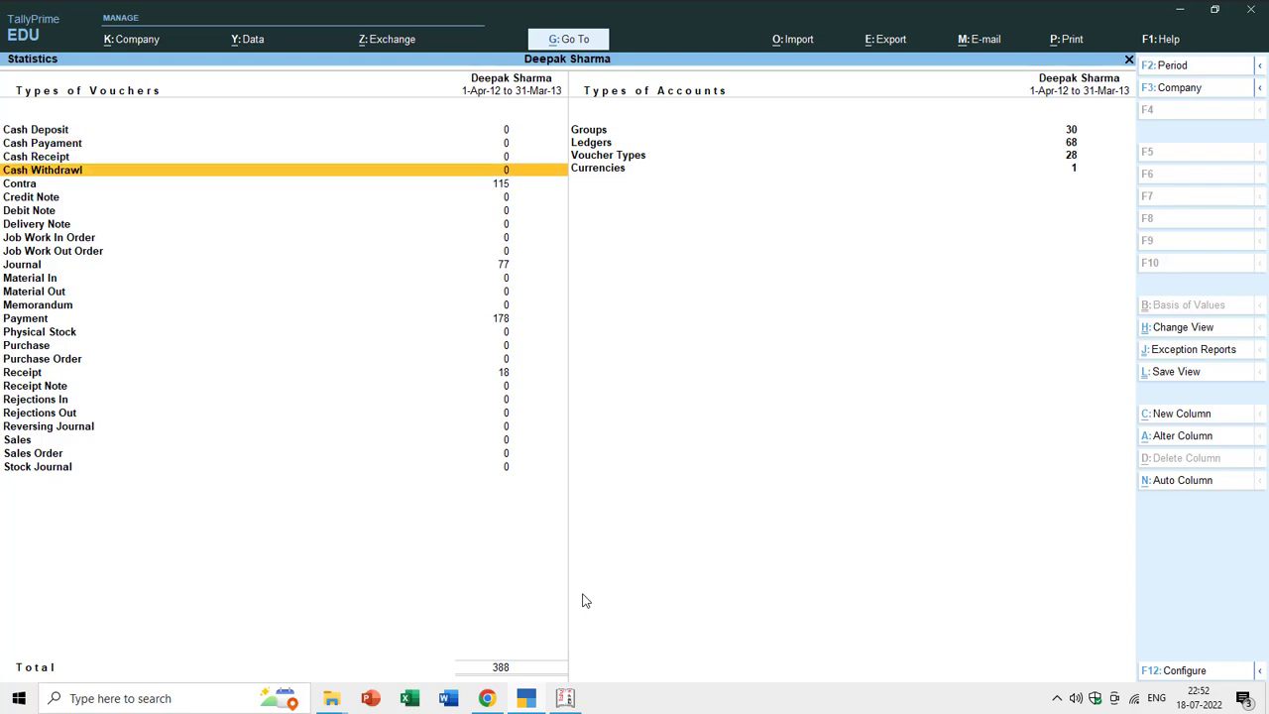
pyautogui.press('Down')
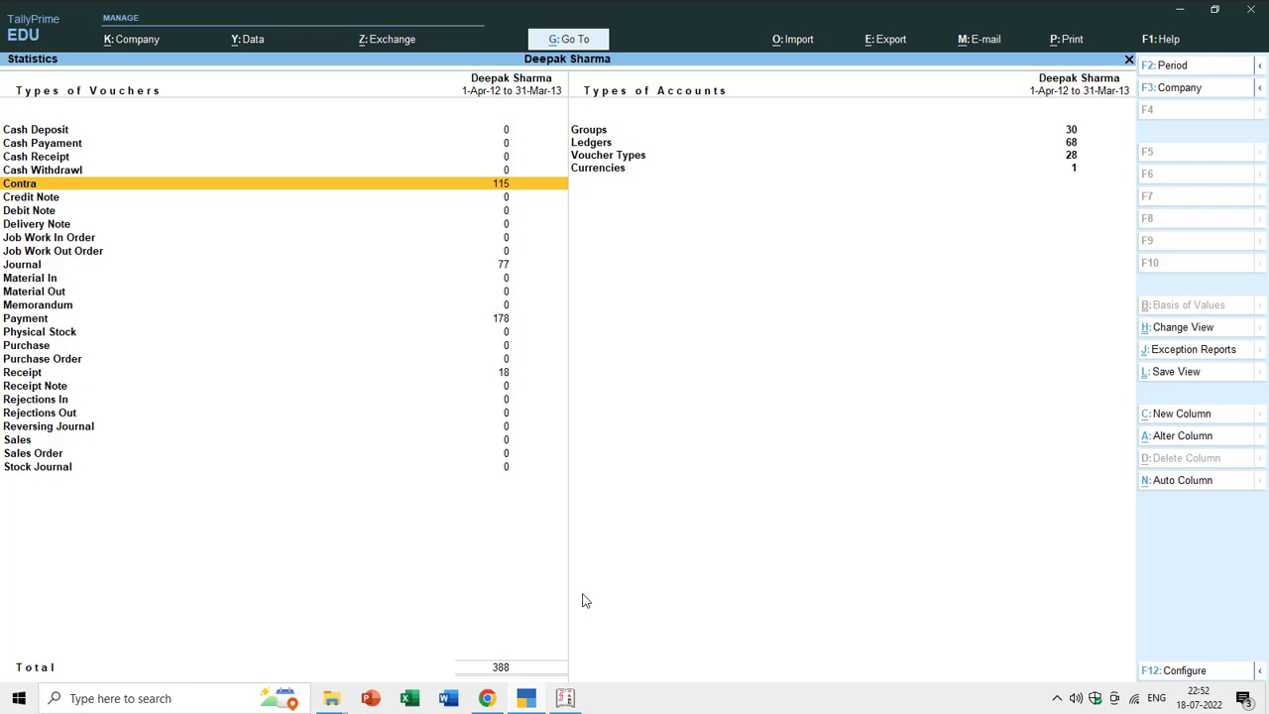
pyautogui.press('Down')
pyautogui.press('Down')
pyautogui.press('Down')
pyautogui.press('Down')
pyautogui.press('Down')
pyautogui.press('Down')
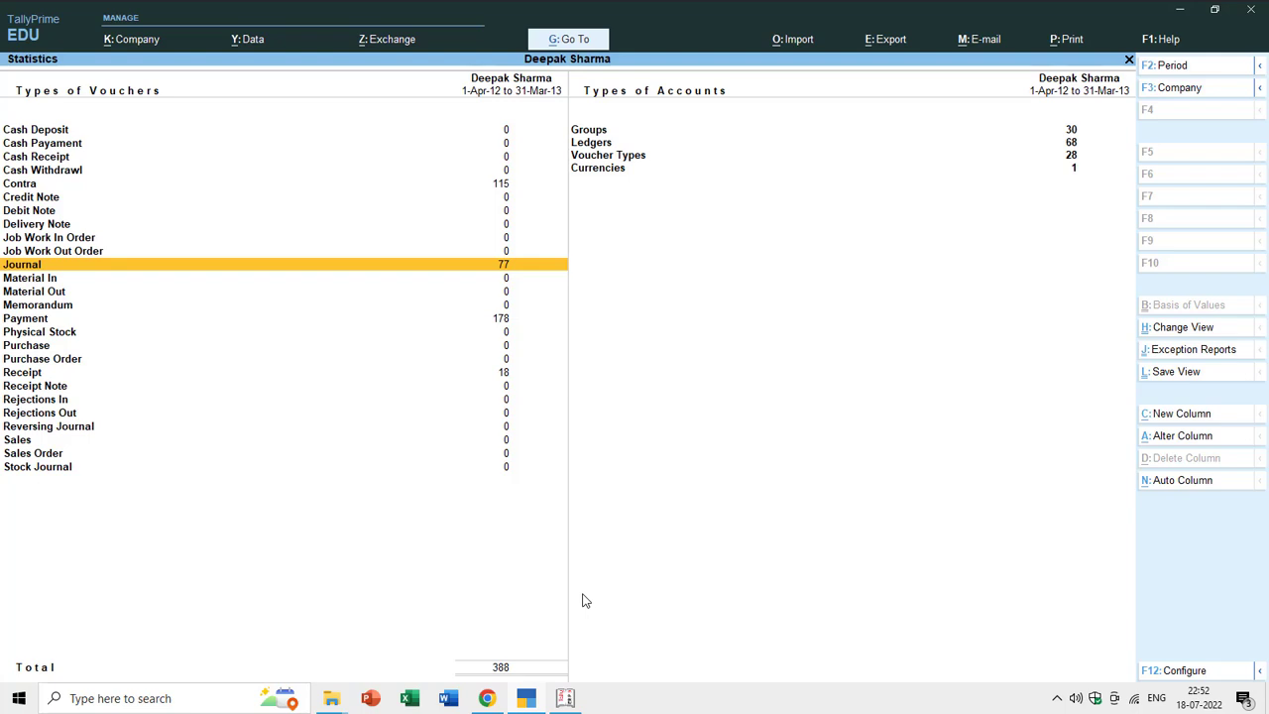
pyautogui.press('Down')
pyautogui.press('Down')
pyautogui.press('Down')
pyautogui.press('Down')
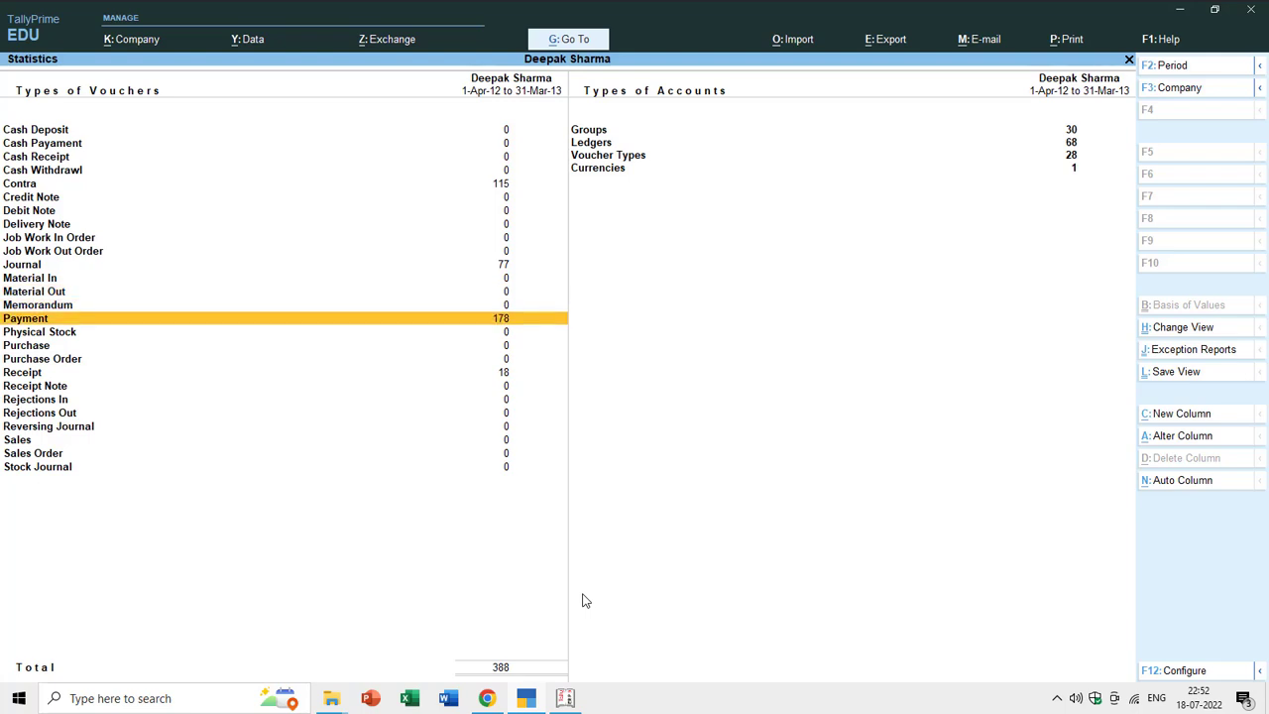
pyautogui.press('Down')
pyautogui.press('Down')
pyautogui.press('Down')
pyautogui.press('Down')
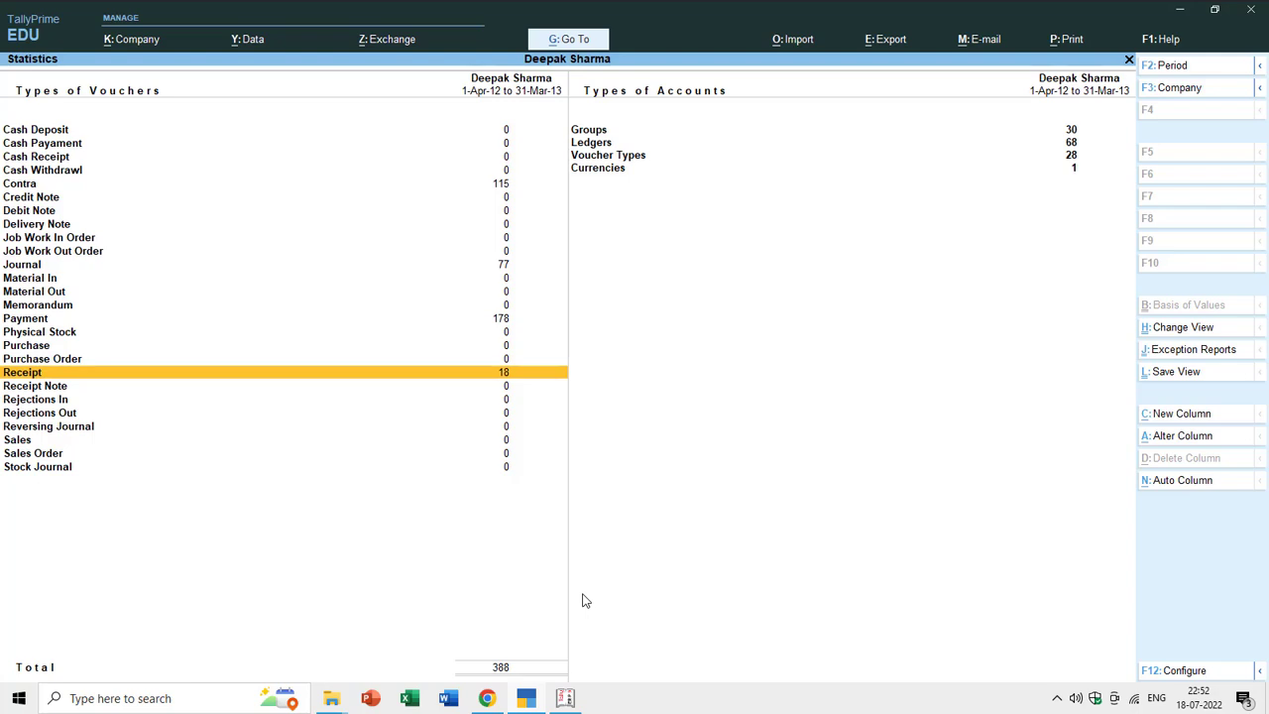
# Open the monthly register of Contra vouchers from the Statistics report
pyautogui.press('Up')
pyautogui.press('Up')
pyautogui.press('Up')
pyautogui.press('Up')
pyautogui.press('Up')
pyautogui.press('Up')
pyautogui.press('Up')
pyautogui.press('Up')
pyautogui.press('Up')
pyautogui.press('Up')
pyautogui.press('Up')
pyautogui.press('Up')
pyautogui.press('Up')
pyautogui.press('Up')
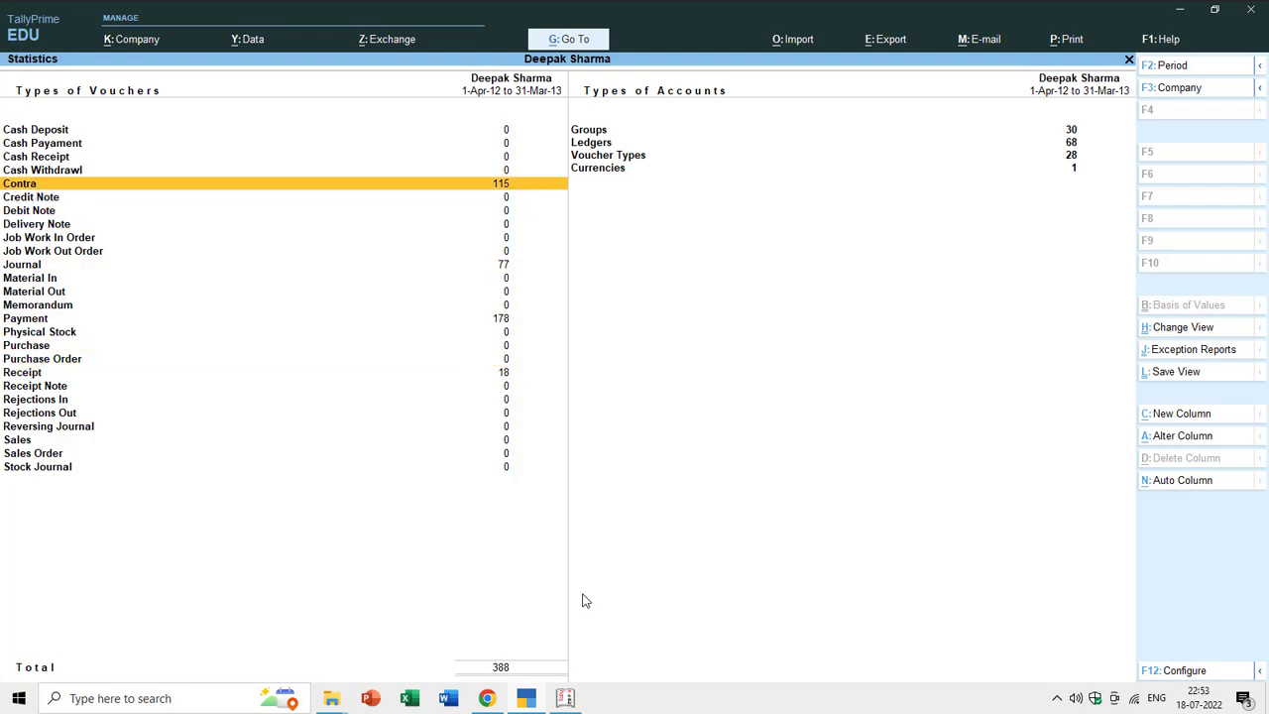
pyautogui.press('Return')
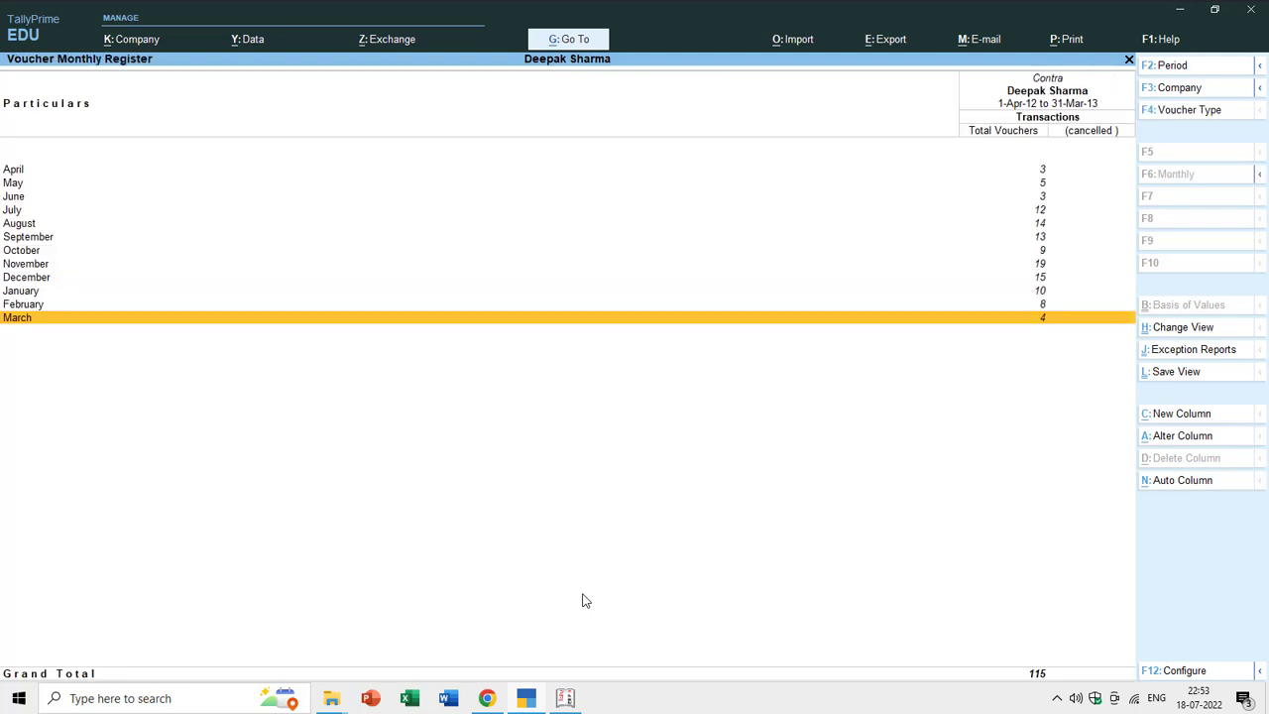
# Review the monthly Contra counts from April onward and open the July voucher list
pyautogui.press('Home')
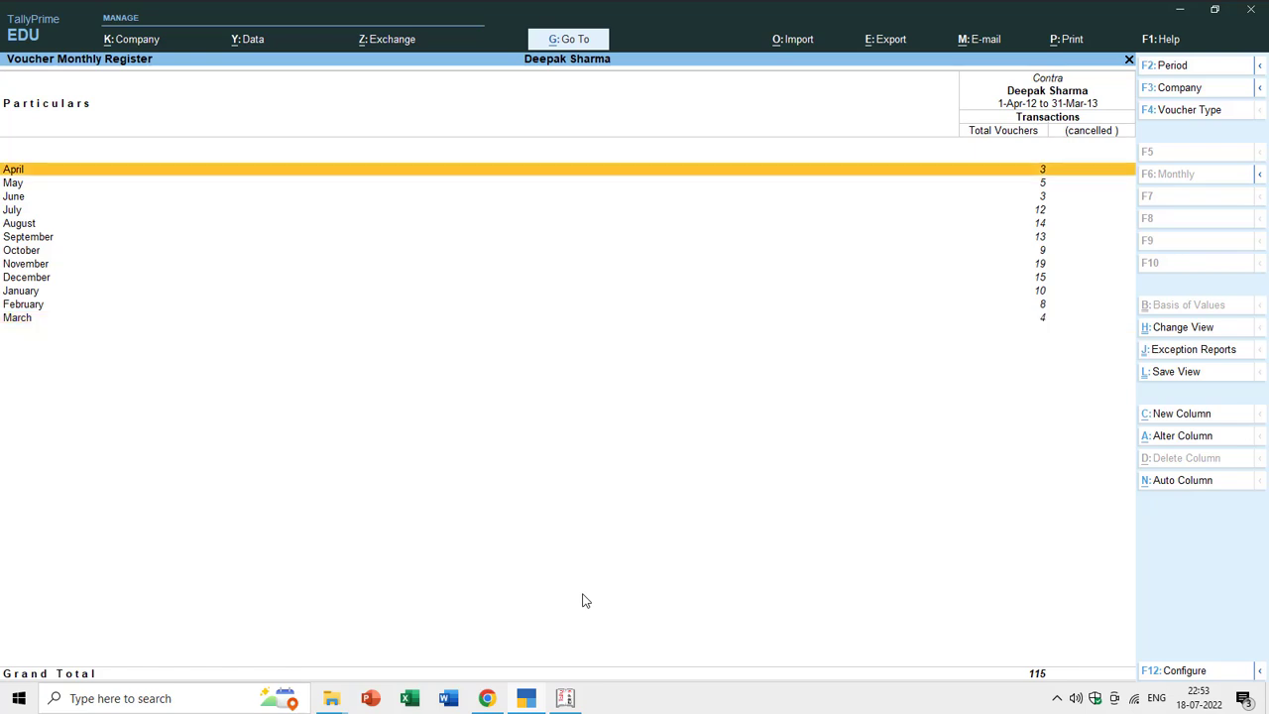
pyautogui.press('Down')
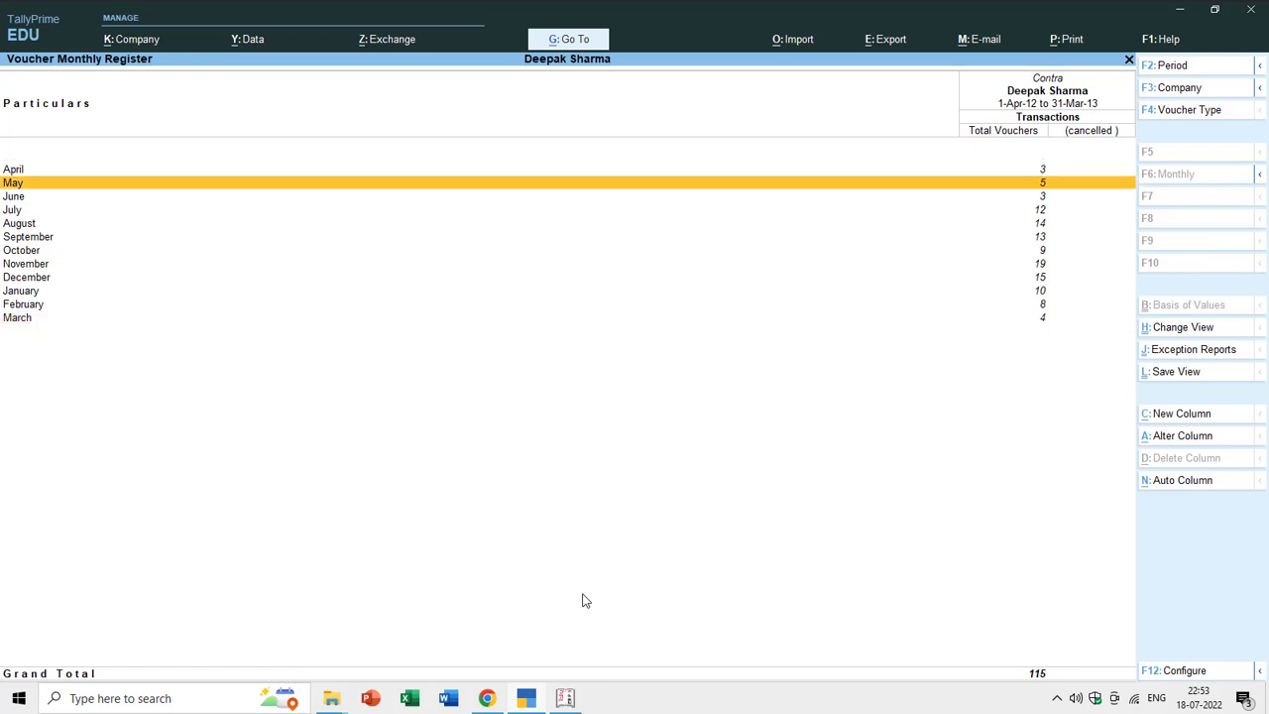
pyautogui.press('Down')
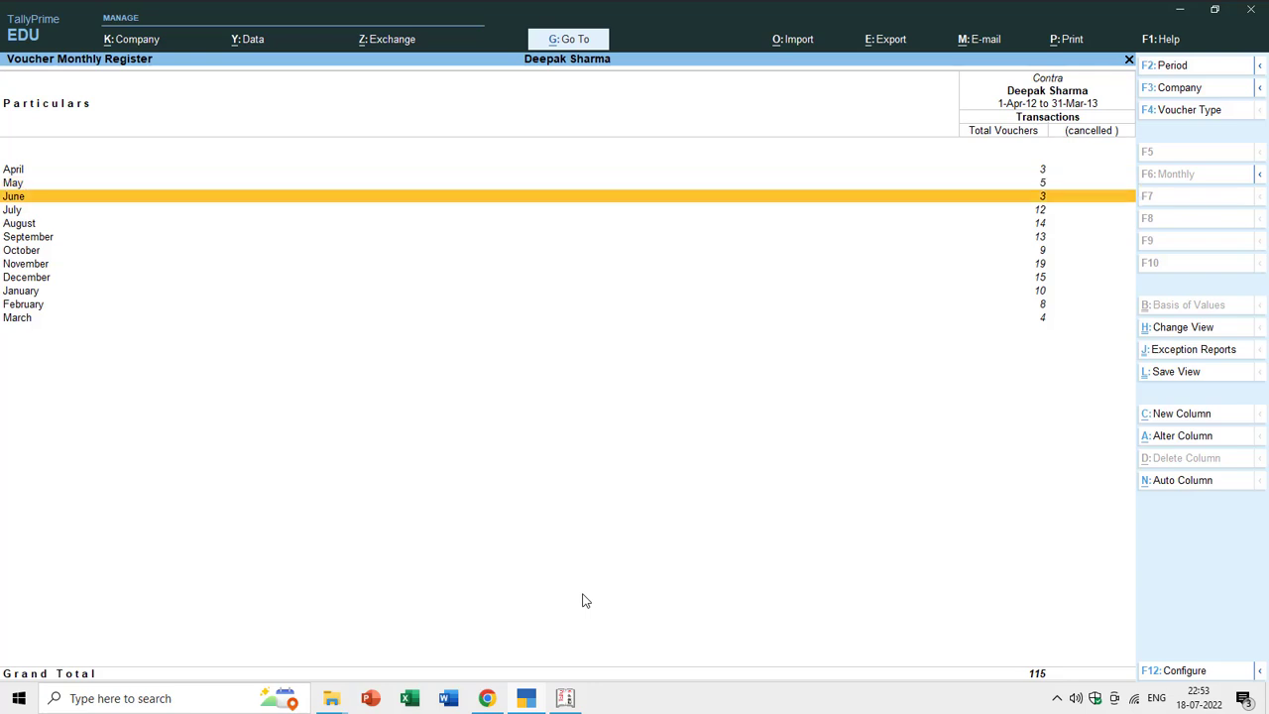
pyautogui.press('Down')
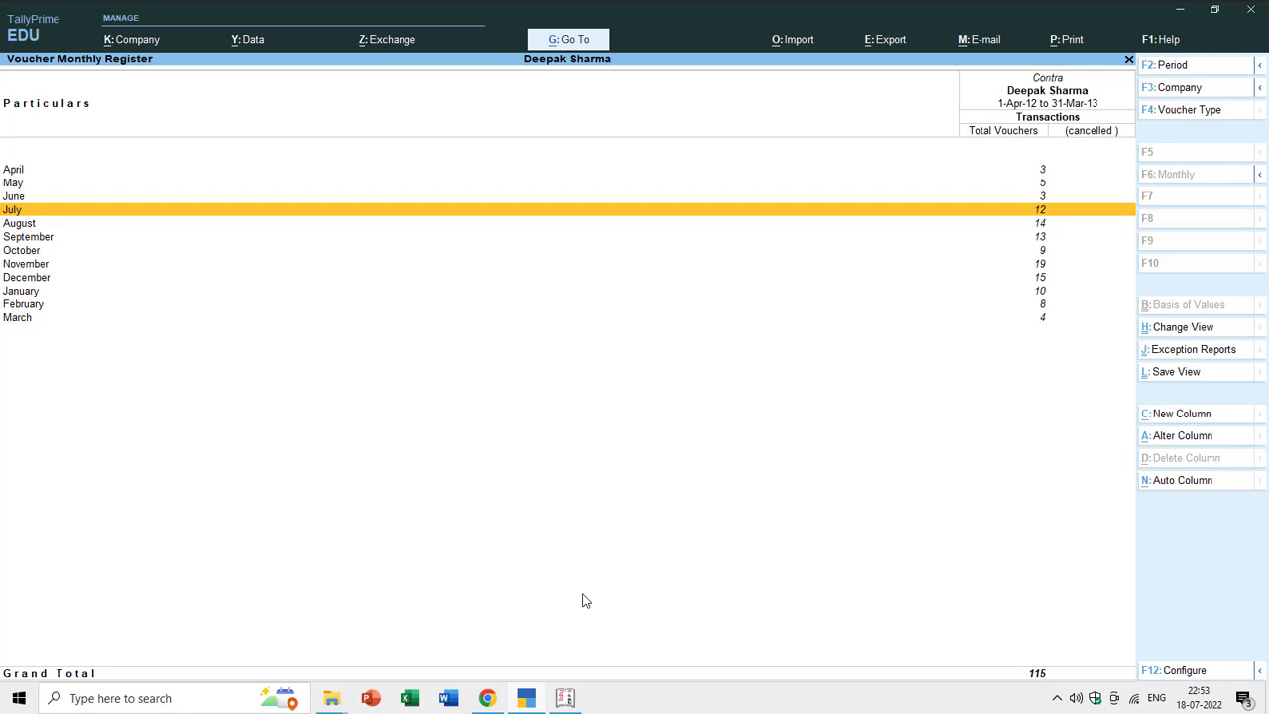
pyautogui.press('Return')
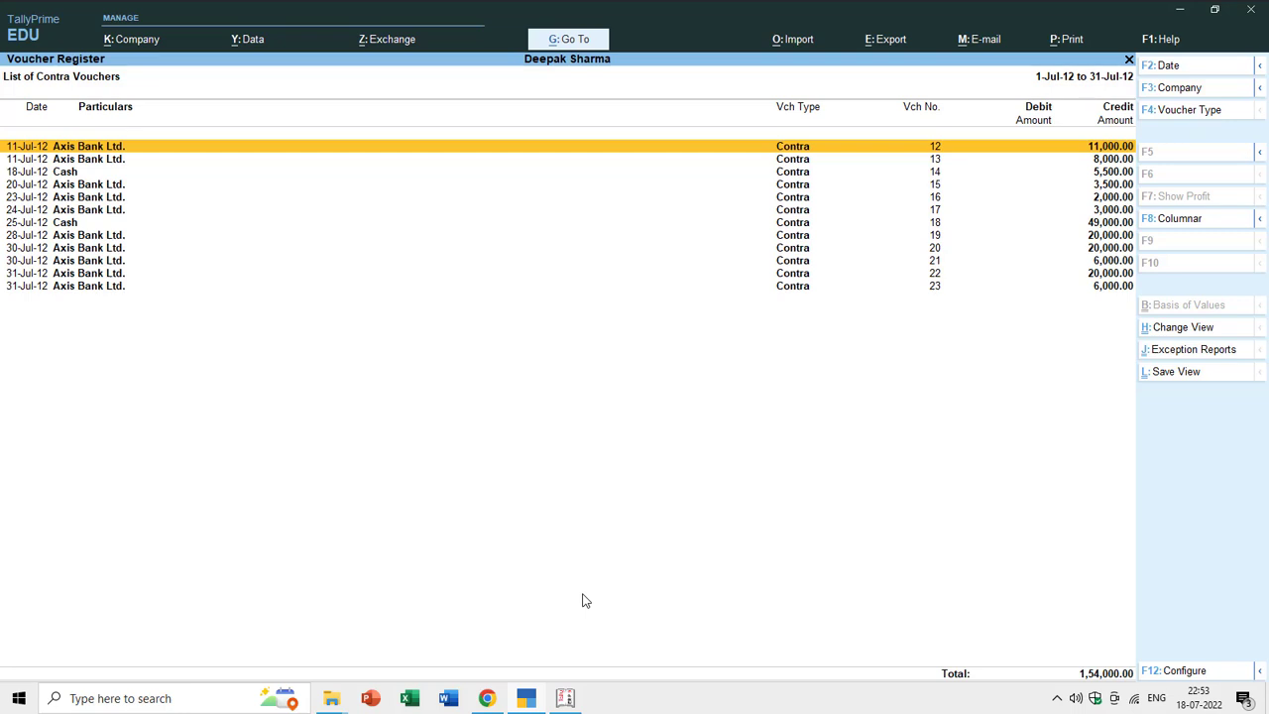
# Close the July voucher list, the monthly register and the Statistics report to return to Display More Reports
pyautogui.press('Escape')
pyautogui.press('Escape')
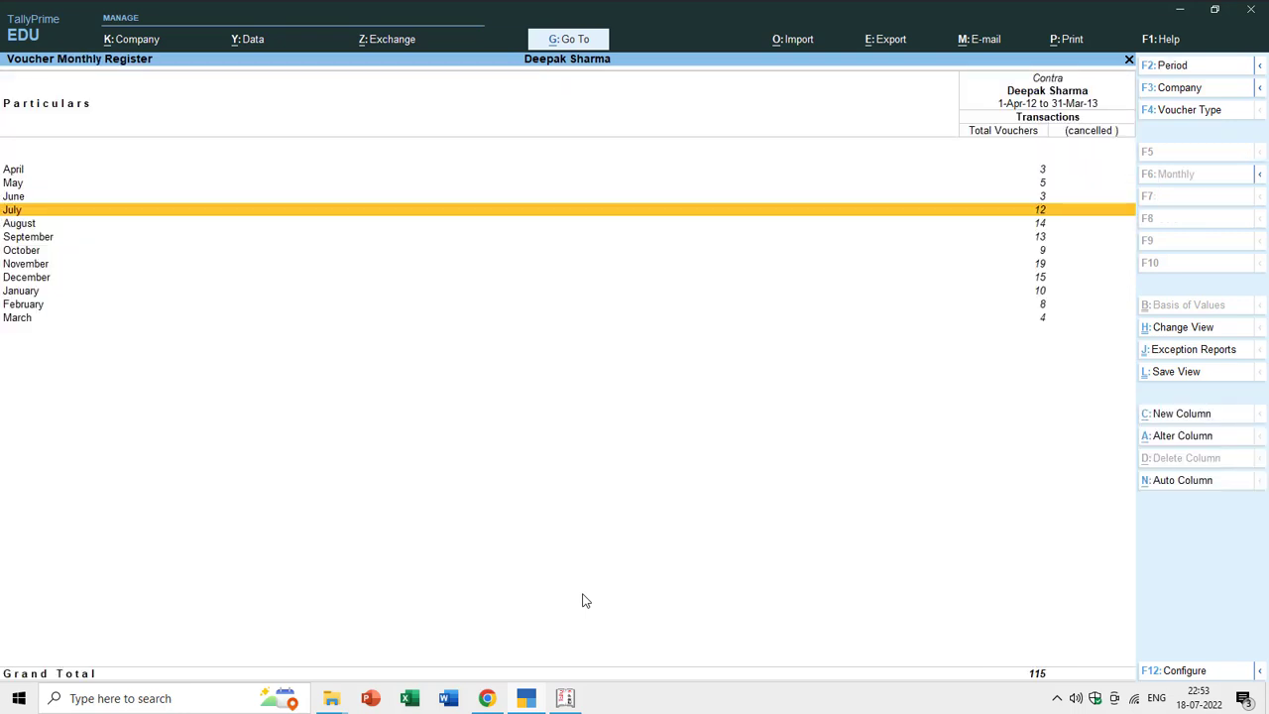
pyautogui.press('Escape')
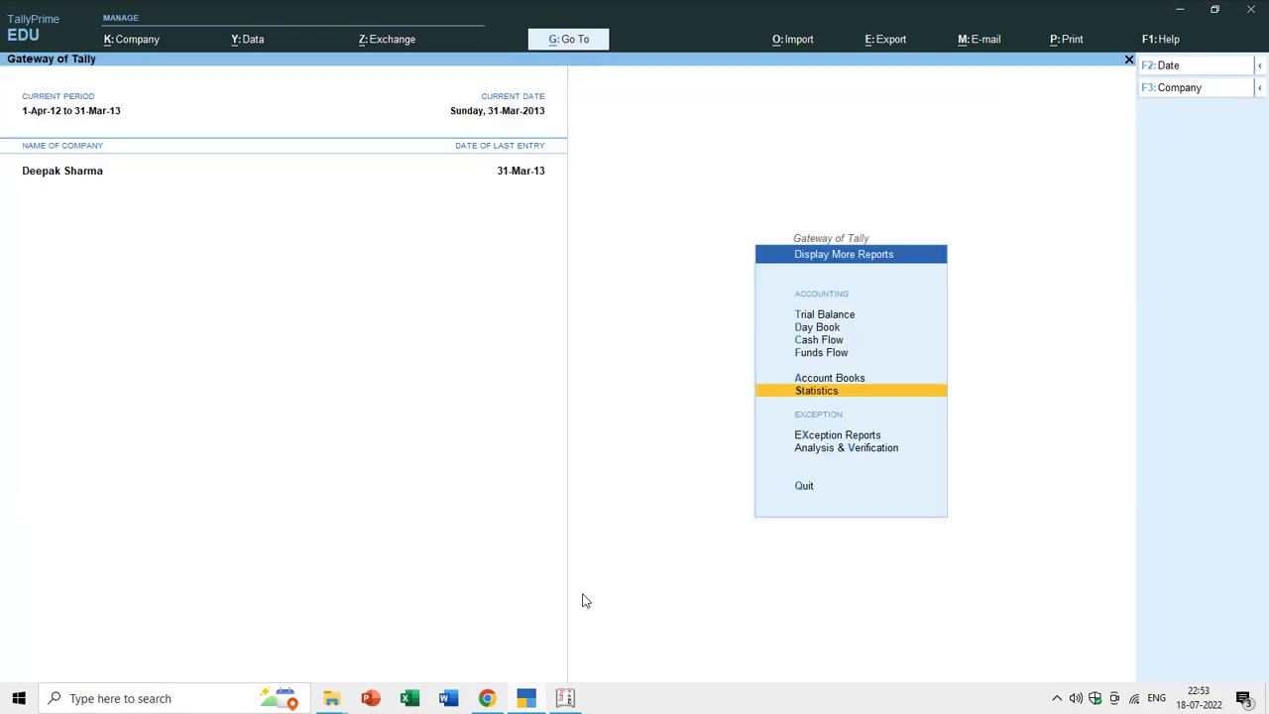
# View the Day Book for 31-Mar-13 from Display More Reports and close it
pyautogui.press('Up')
pyautogui.press('Up')
pyautogui.press('Up')
pyautogui.press('Up')
pyautogui.press('Return')
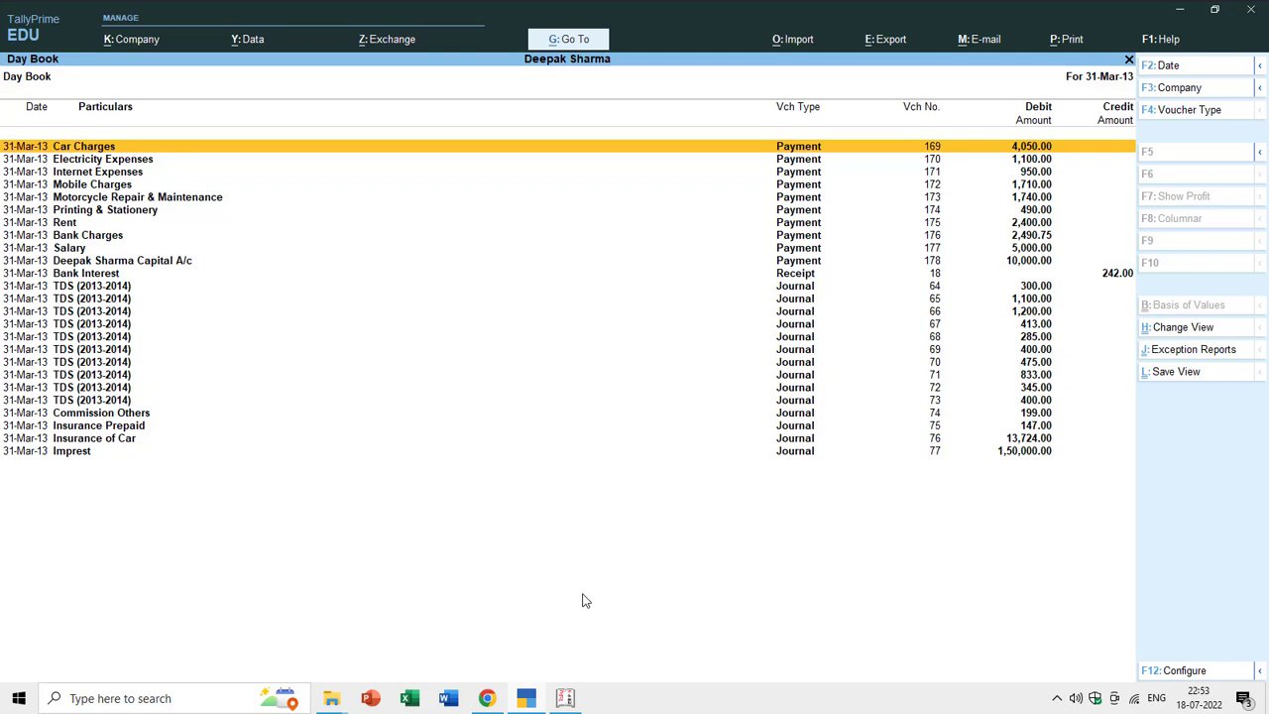
pyautogui.press('Escape')
# Open the Cash/Bank Books summary from Account Books
pyautogui.press('Up')
pyautogui.press('Down')
pyautogui.press('Down')
pyautogui.press('Down')
pyautogui.press('Down')
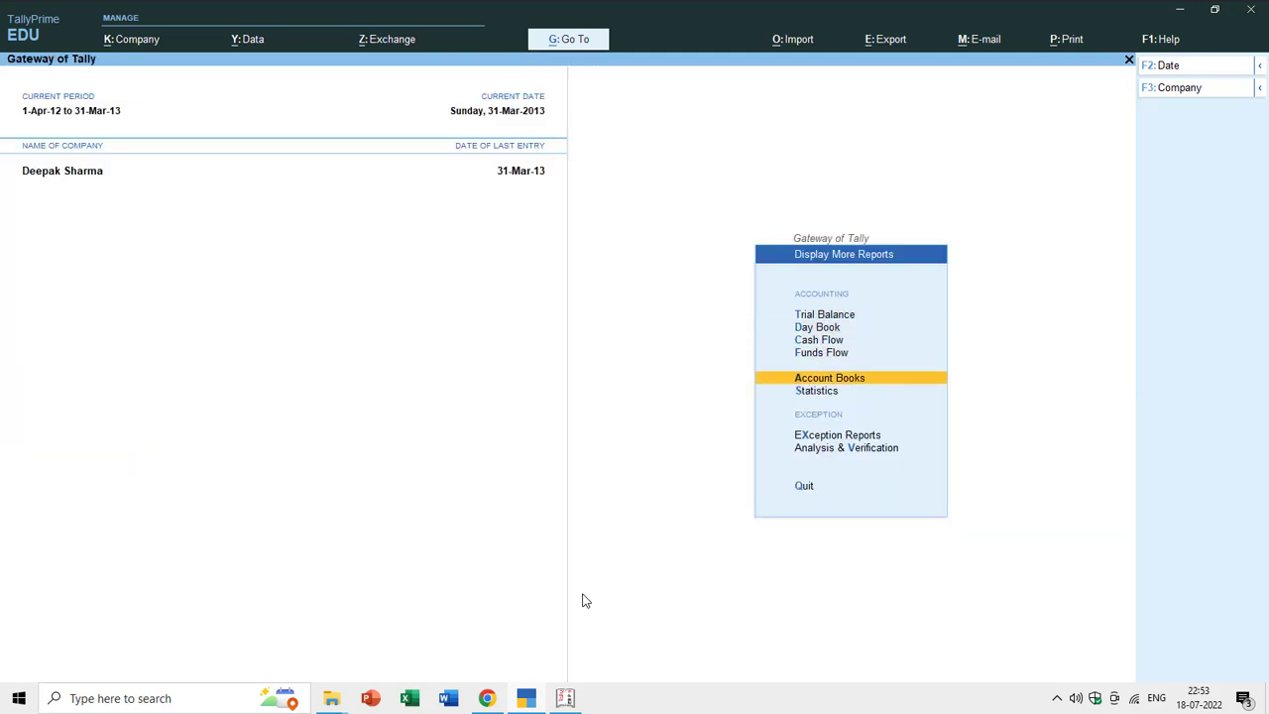
pyautogui.press('Return')
pyautogui.press('Return')
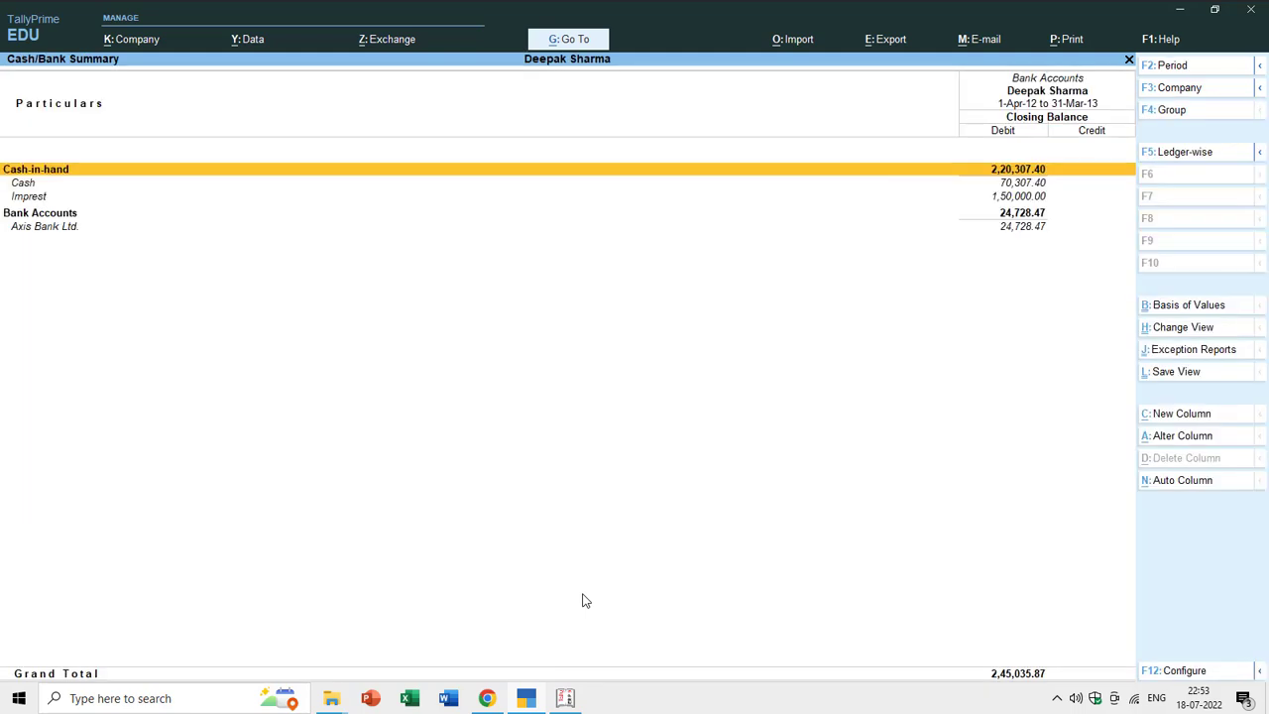
# Open the Cash ledger's monthly summary and drill down to its February vouchers
pyautogui.press('Down')
pyautogui.press('Return')
pyautogui.press('Up')
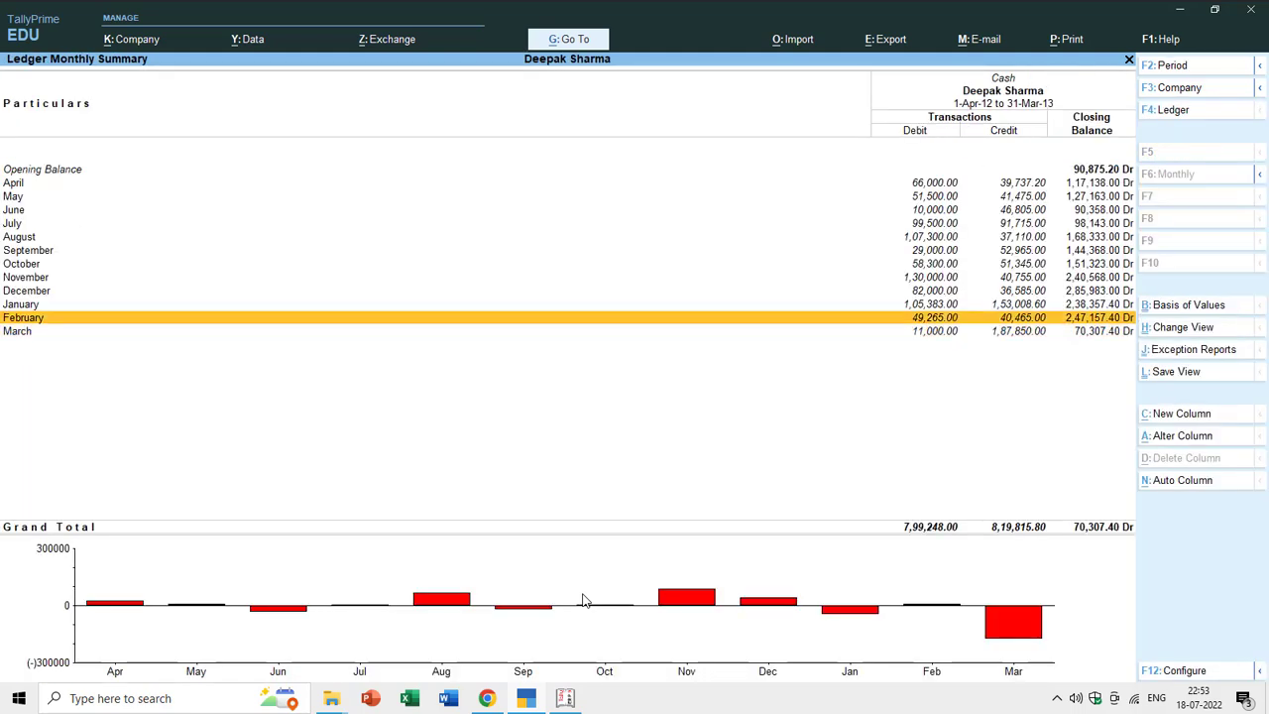
pyautogui.press('Return')
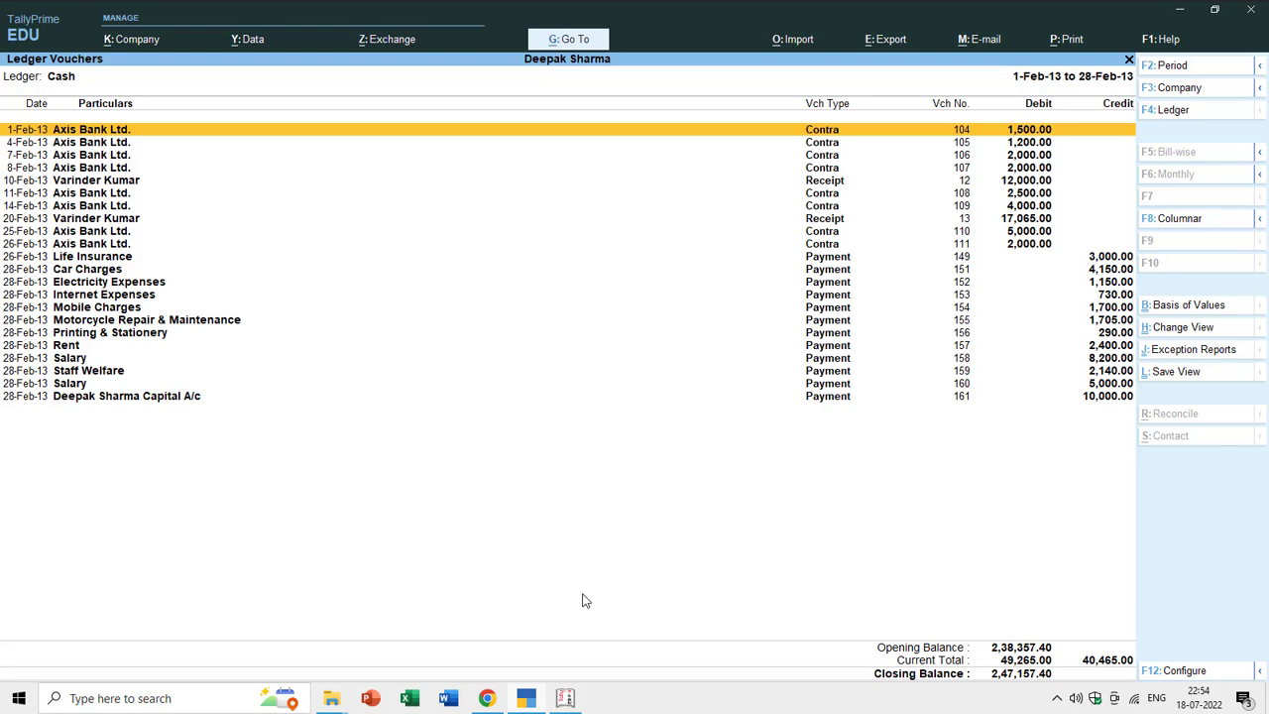
# Close the Cash ledger reports and Account Books to return to Display More Reports
pyautogui.press('Escape')
pyautogui.press('Escape')
pyautogui.press('Escape')
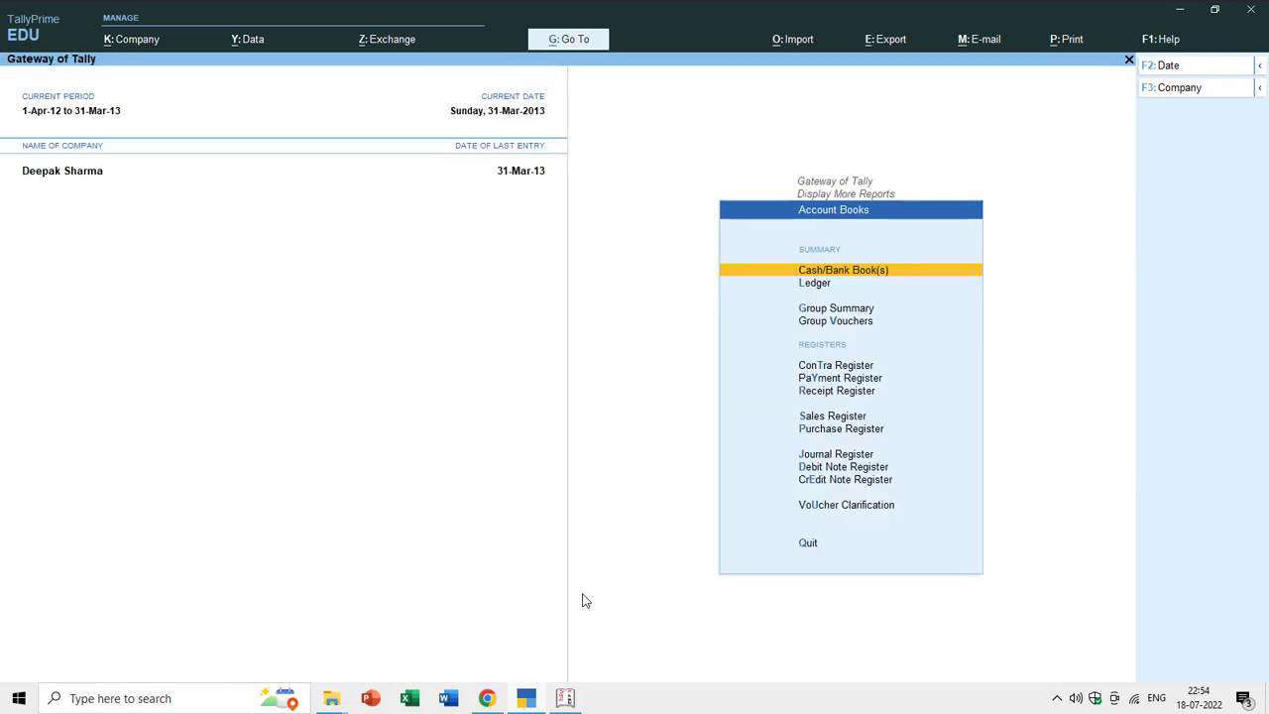
pyautogui.press('Down')
pyautogui.press('Down')
pyautogui.press('Escape')
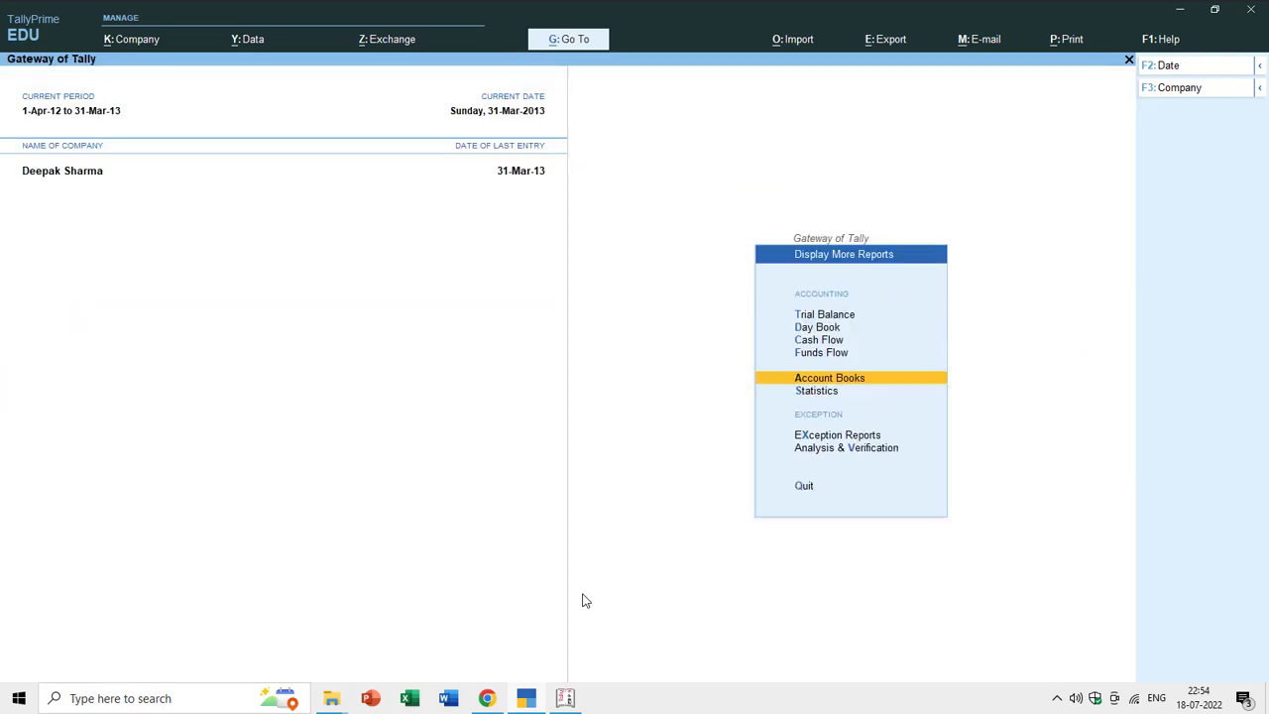
# Open the Statistics report and drill down to the monthly register of Contra vouchers
pyautogui.press('Down')
pyautogui.press('Return')
pyautogui.press('Down')
pyautogui.press('Down')
pyautogui.press('Down')
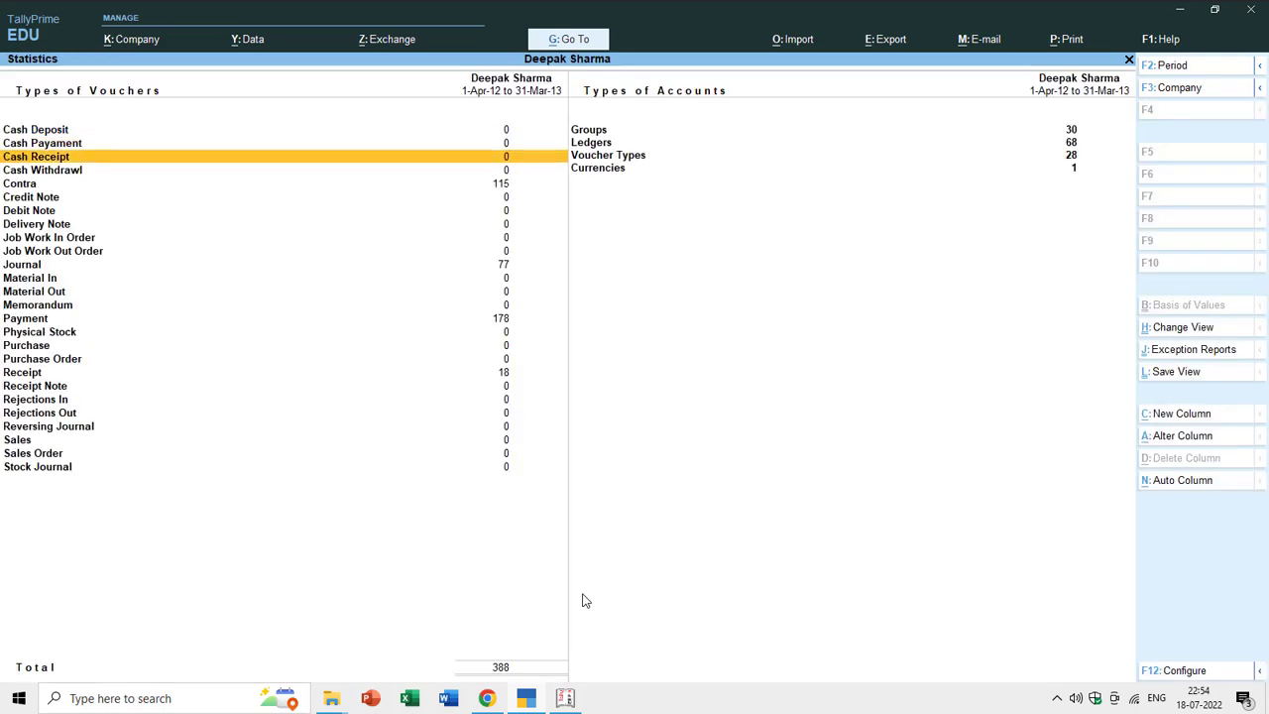
pyautogui.press('Down')
pyautogui.press('Return')
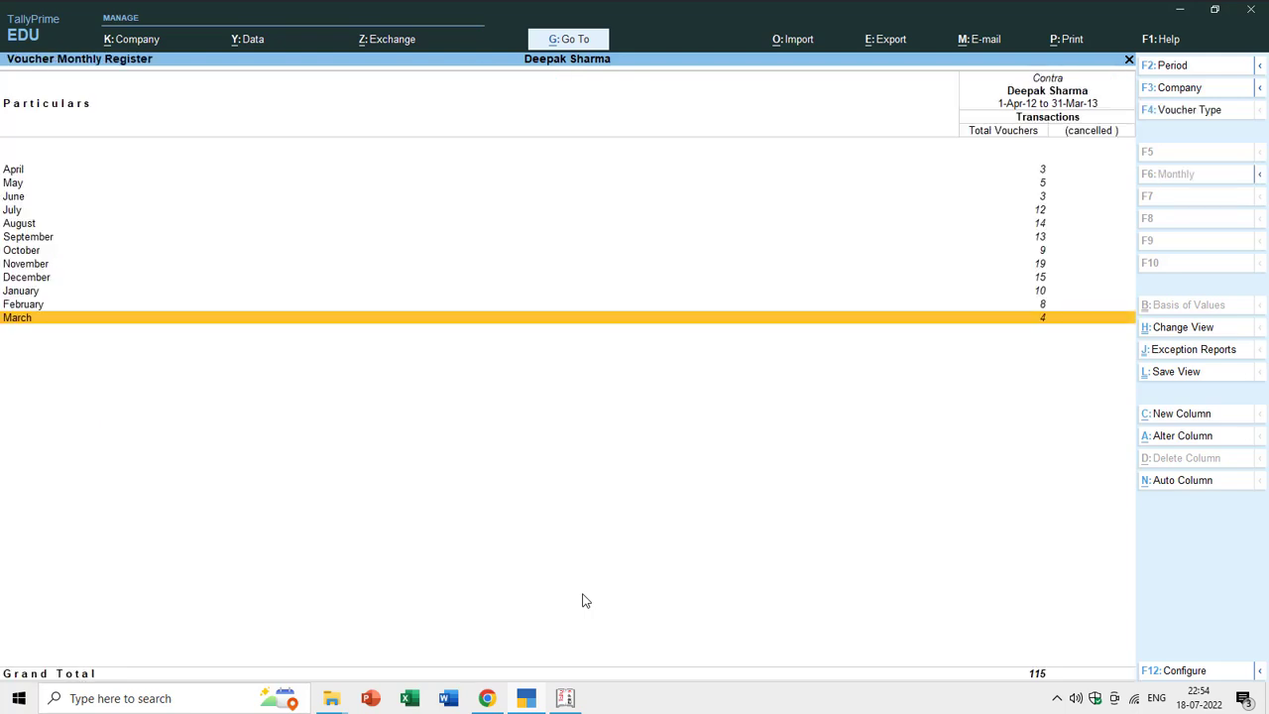
# Open the December list of Contra vouchers, view its first voucher dated 1-Dec-12, and quit that voucher
pyautogui.press('Up')
pyautogui.press('Up')
pyautogui.press('Up')
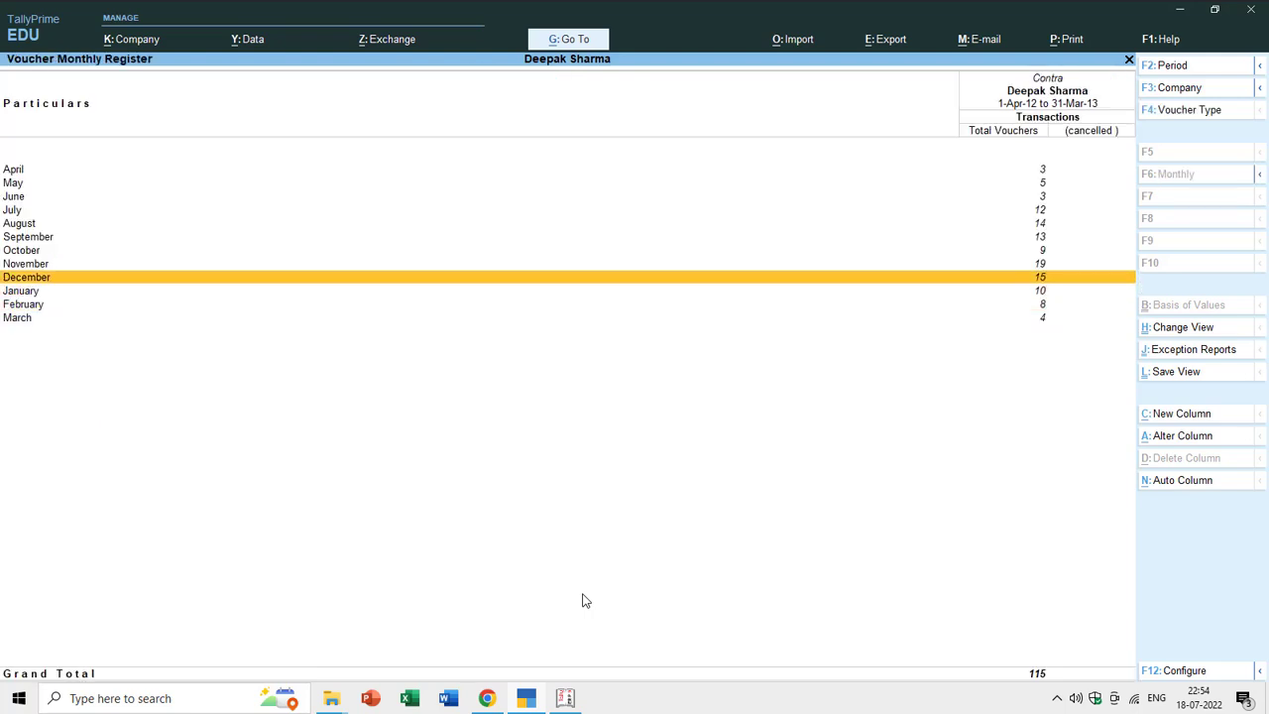
pyautogui.press('Return')
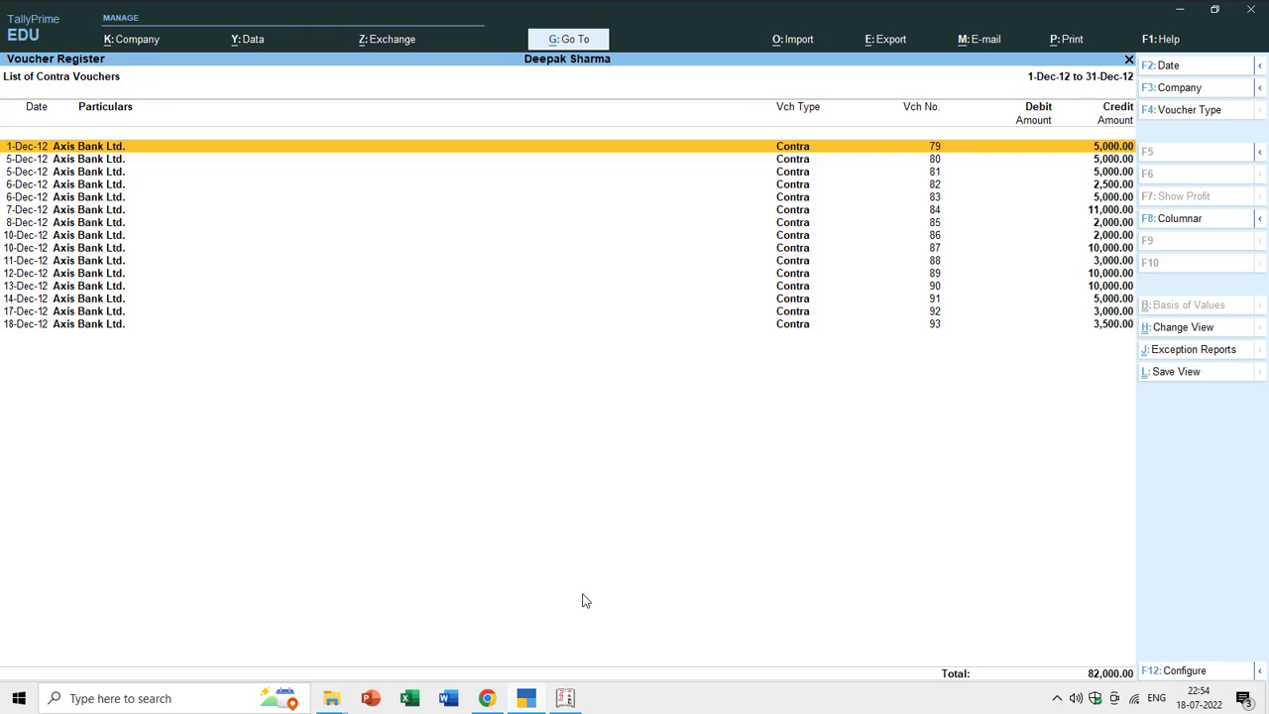
pyautogui.press('Return')
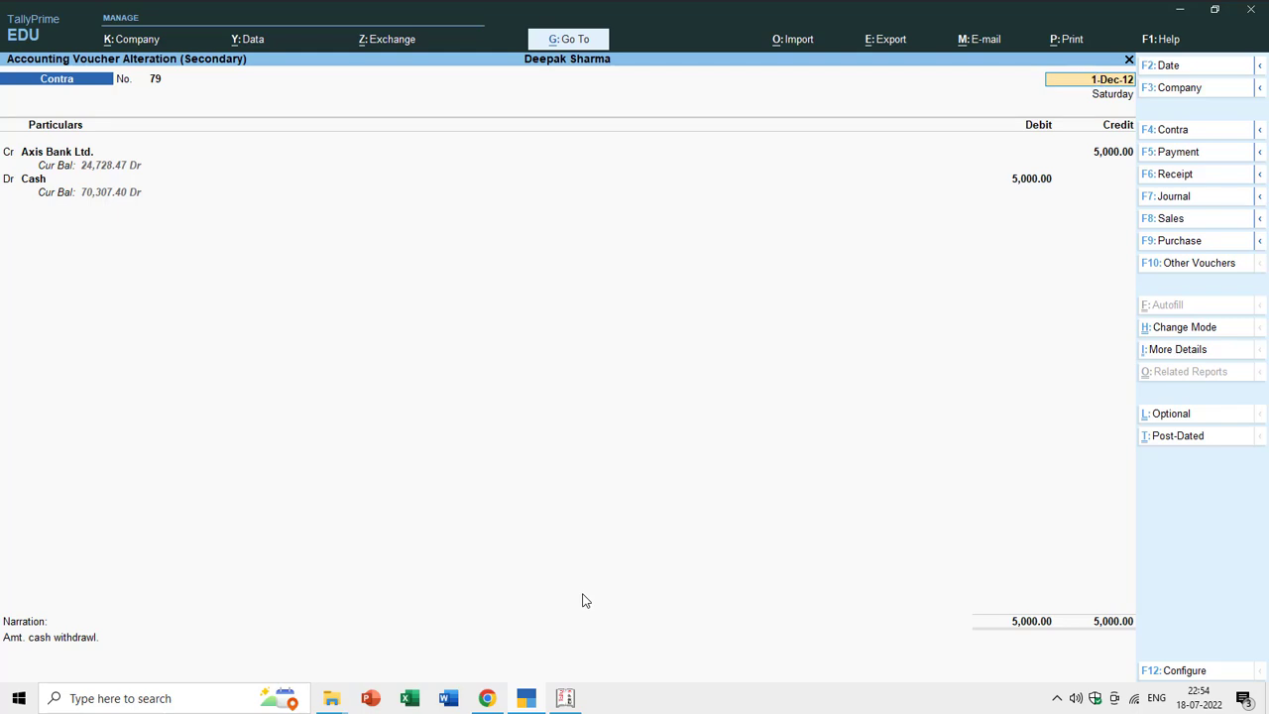
pyautogui.press('Escape')
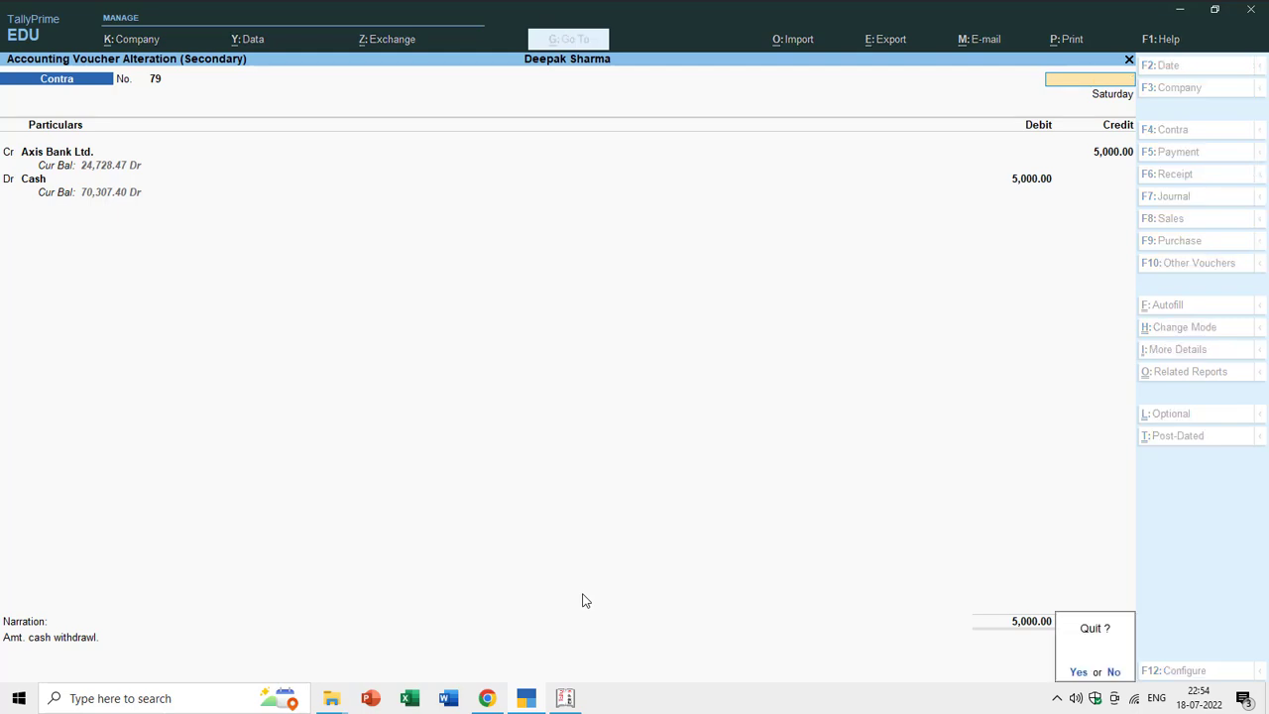
pyautogui.press('y')
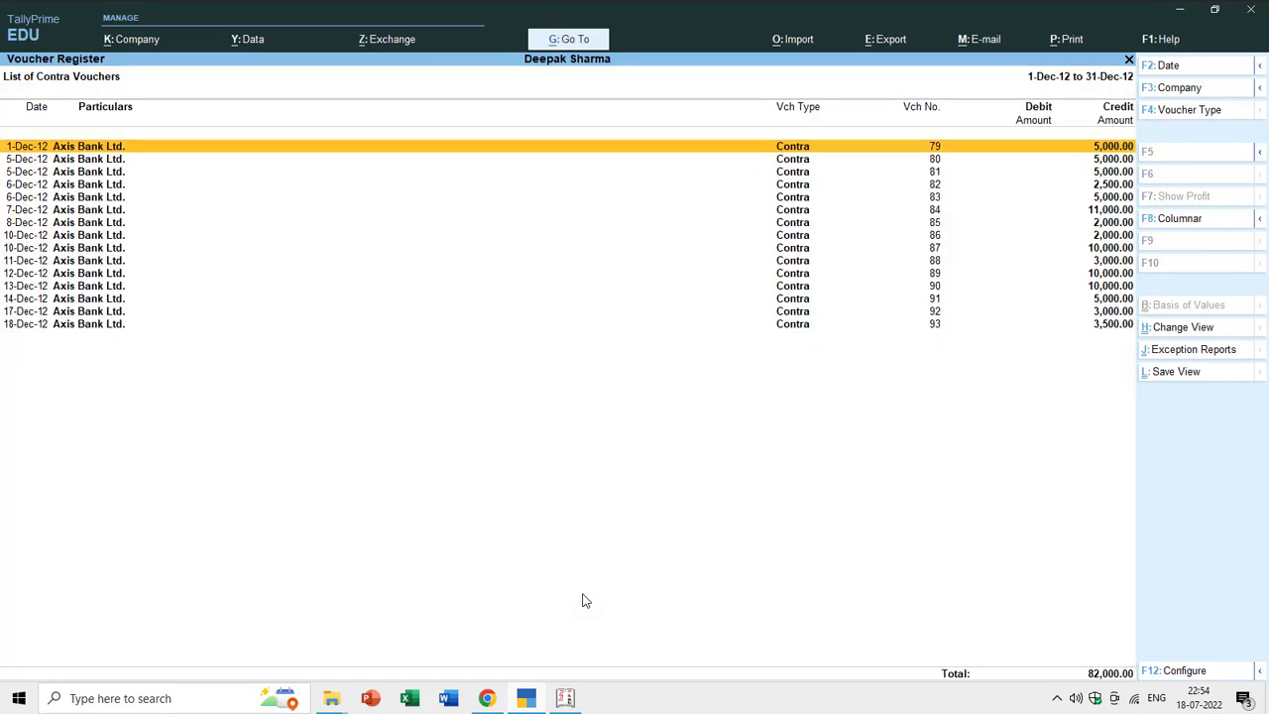
# Close the Contra registers, Statistics and Display More Reports to return to the Gateway of Tally
pyautogui.press('Escape')
pyautogui.press('Escape')
pyautogui.press('Escape')
pyautogui.press('Escape')
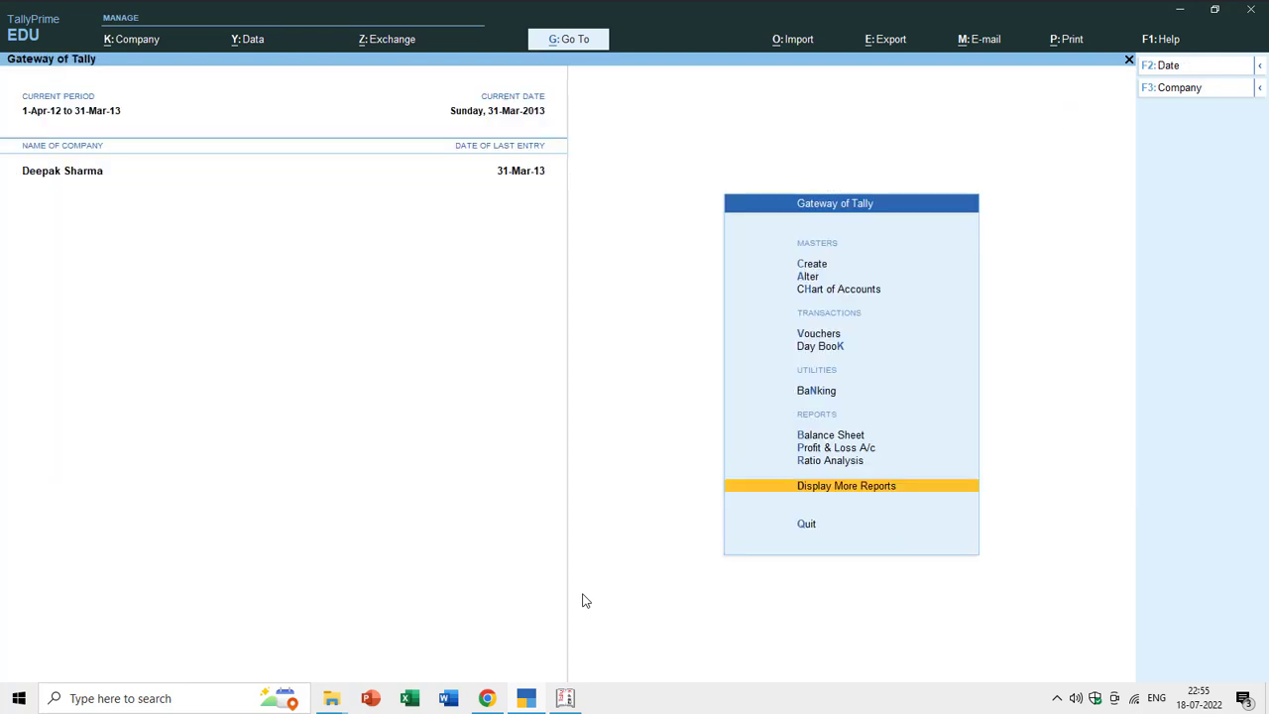
pyautogui.press('Up')
pyautogui.press('Up')
pyautogui.press('Up')
pyautogui.press('Up')
pyautogui.press('Up')
pyautogui.press('Up')
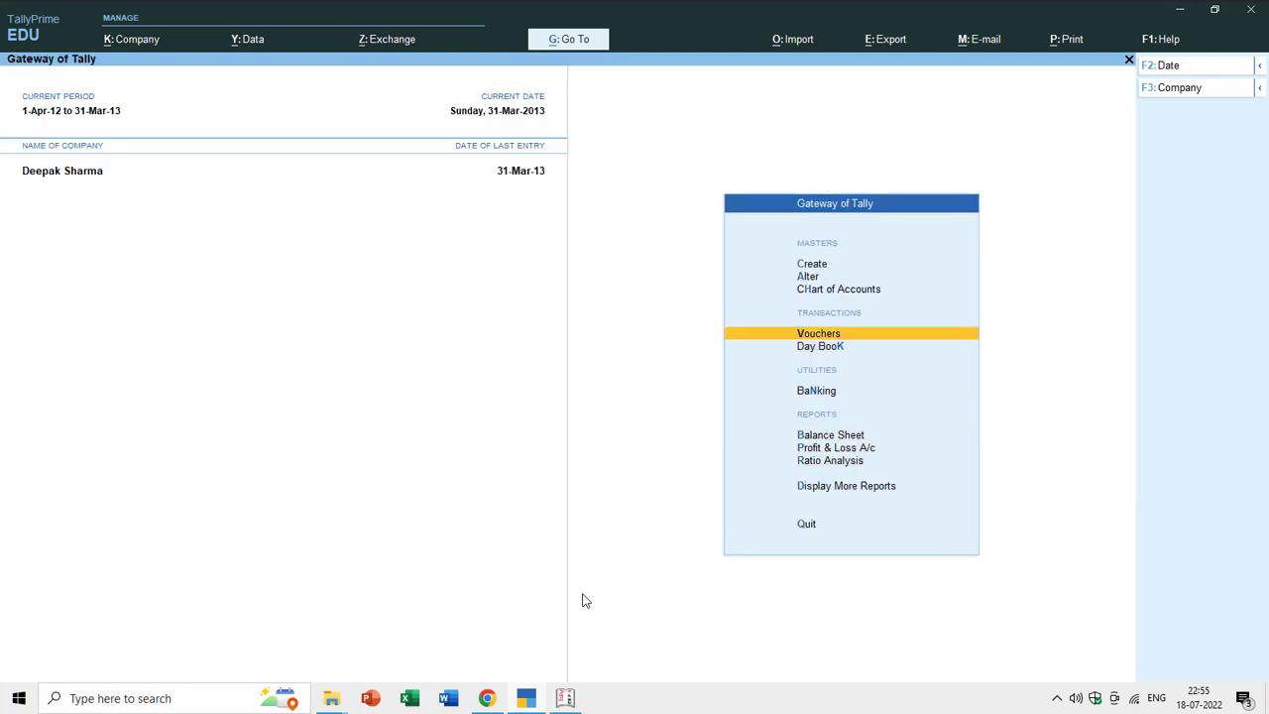
# Open the ledger selection list from Account Books under Display More Reports
pyautogui.press('Down')
pyautogui.press('Down')
pyautogui.press('Down')
pyautogui.press('Down')
pyautogui.press('Down')
pyautogui.press('Down')
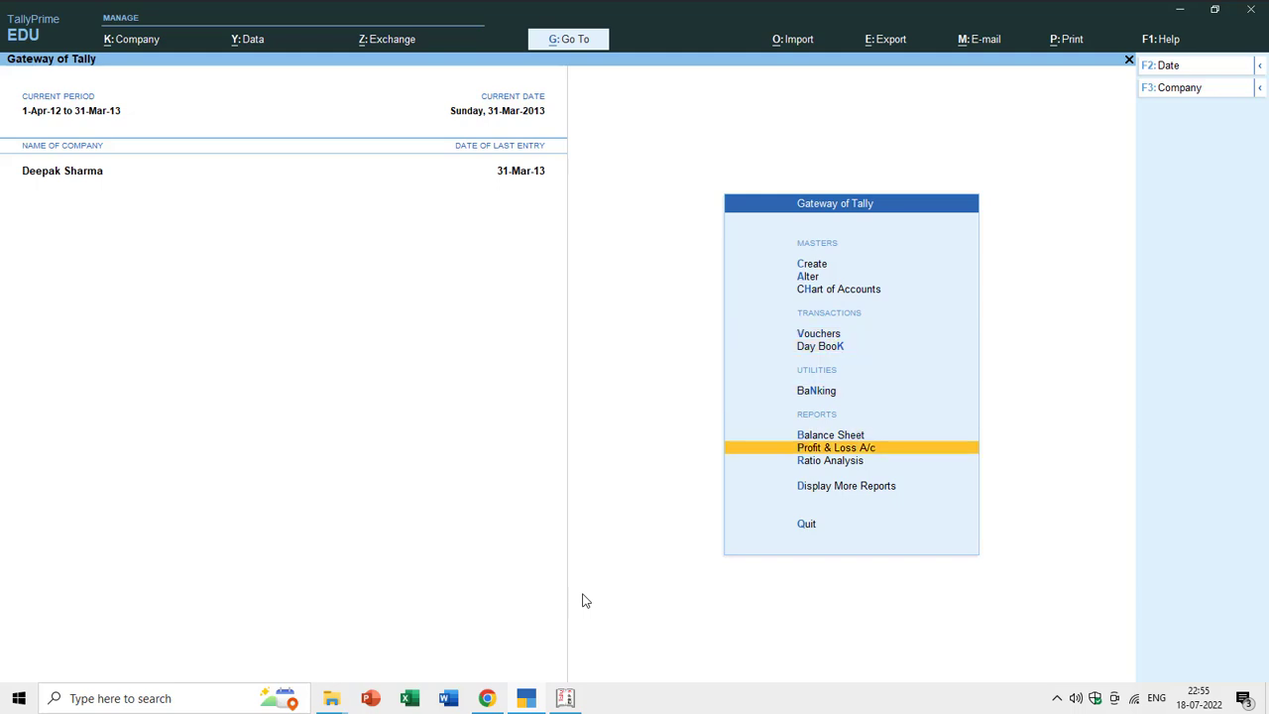
pyautogui.press('Return')
pyautogui.press('Down')
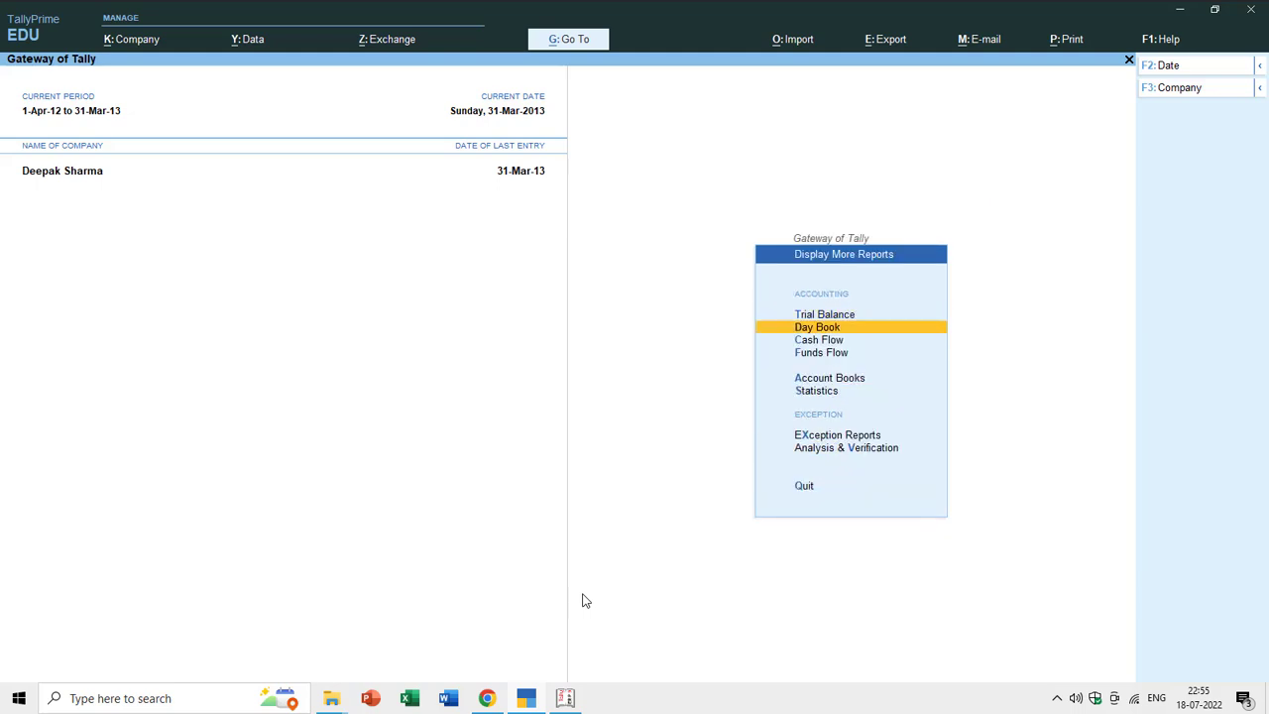
pyautogui.press('Down')
pyautogui.press('Down')
pyautogui.press('Down')
pyautogui.press('Return')
pyautogui.press('Down')
pyautogui.press('Return')
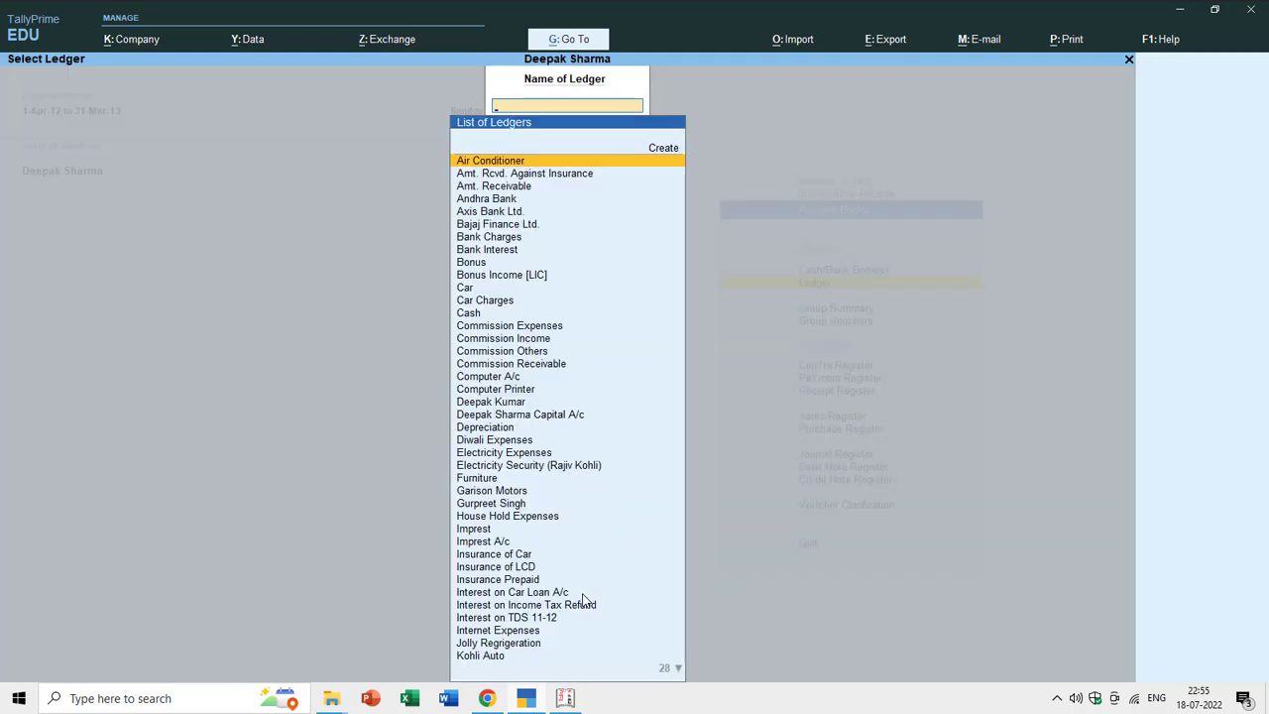
# Display the vouchers of the Bajaj Finance Ltd. ledger
pyautogui.press('Down')
pyautogui.press('Down')
pyautogui.press('Down')
pyautogui.press('Down')
pyautogui.press('Down')
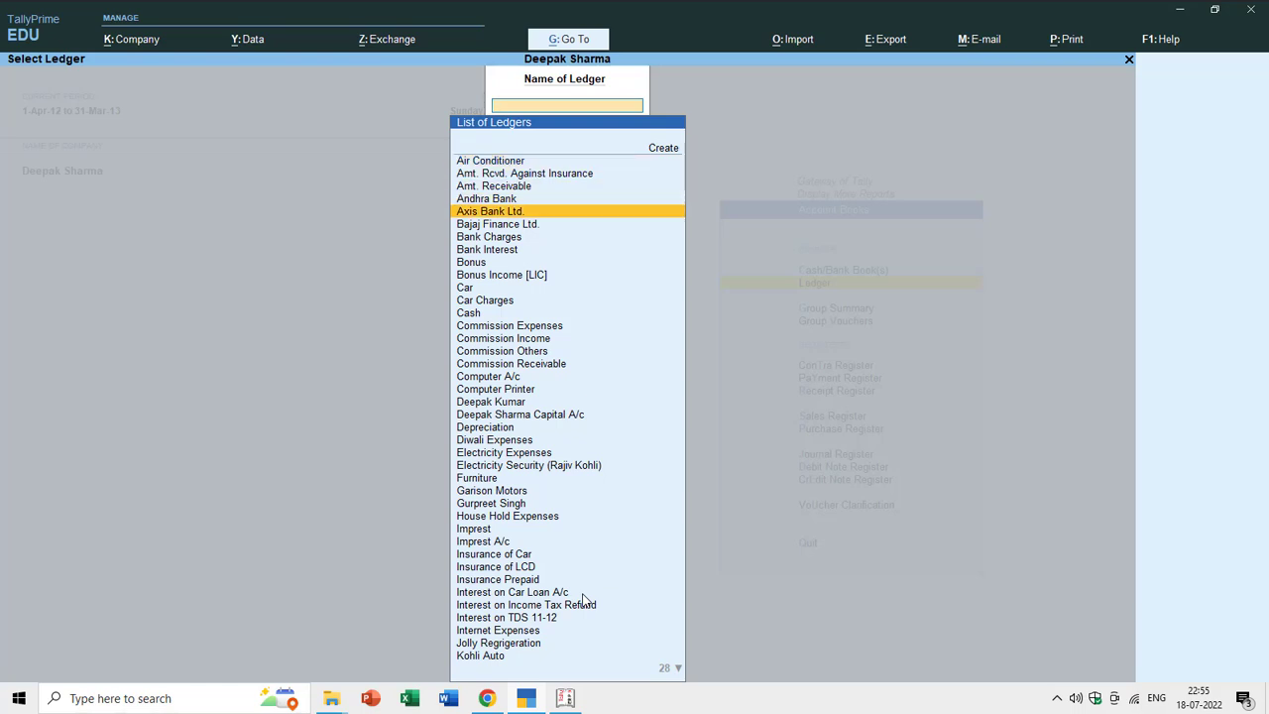
pyautogui.press('Return')
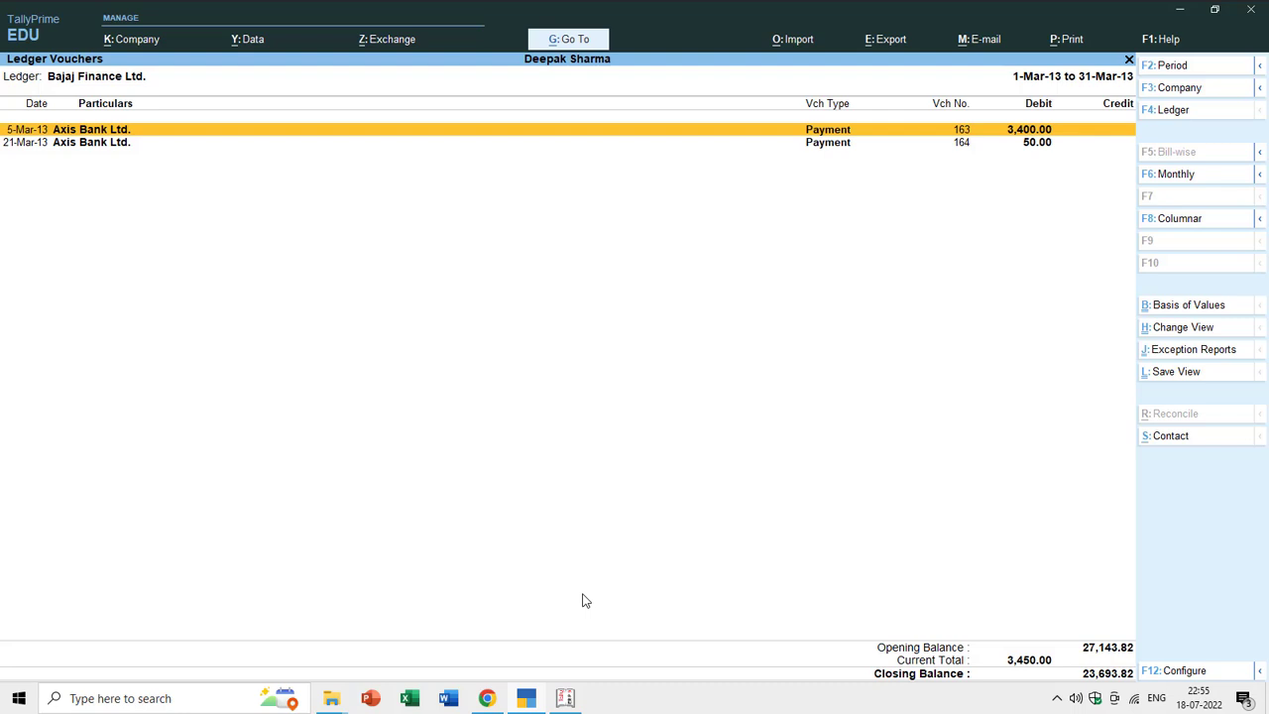
# View the Payment voucher dated 5-Mar-13, quit it unchanged and close the ledger's voucher list
pyautogui.press('Return')
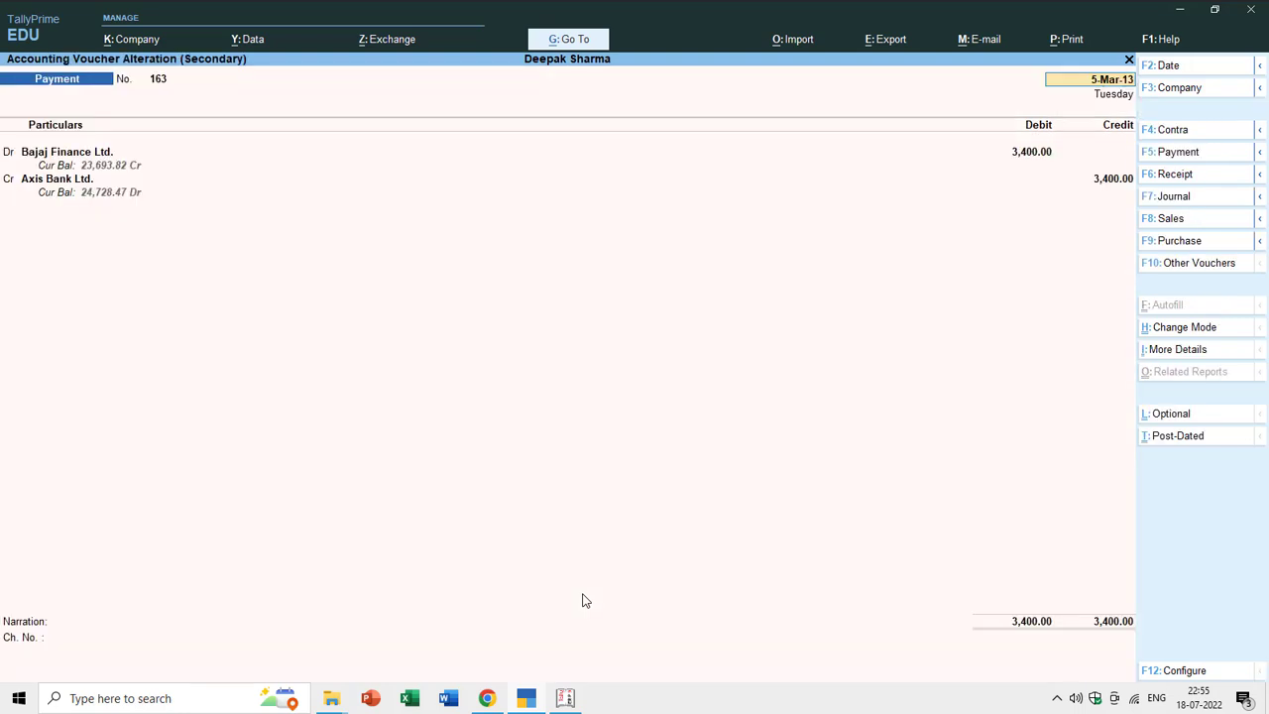
pyautogui.press('Escape')
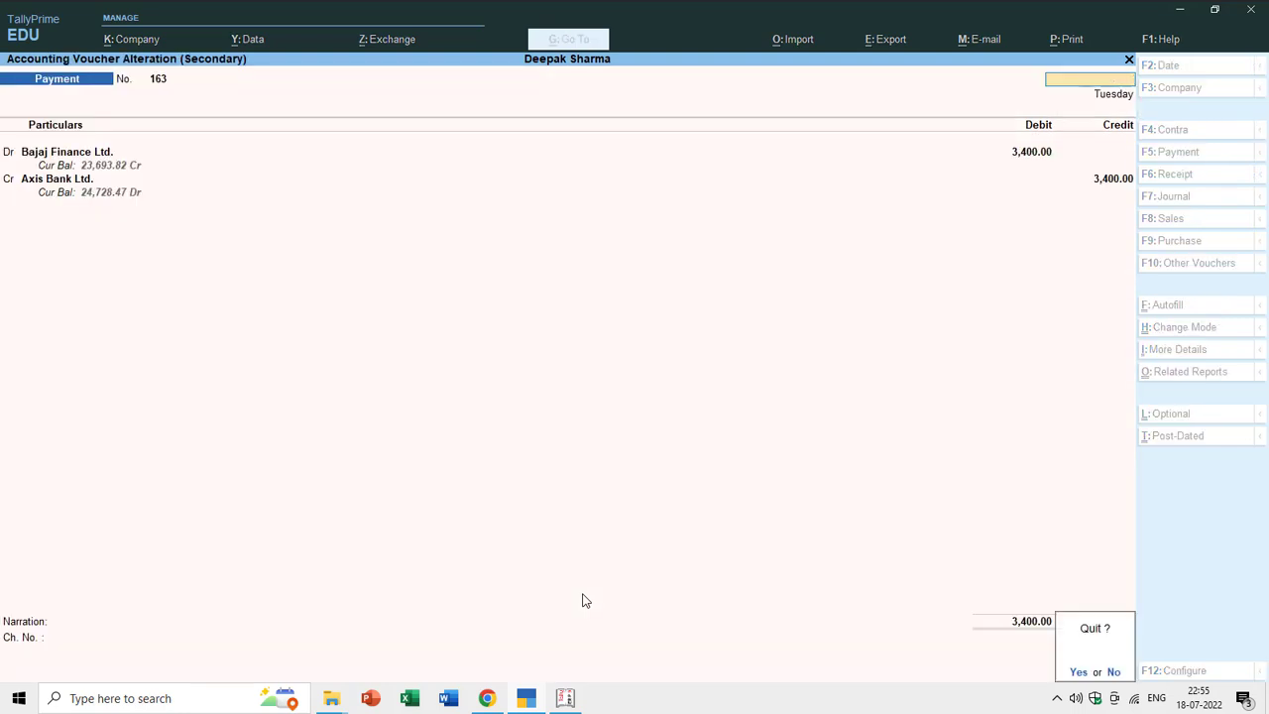
pyautogui.press('y')
pyautogui.press('Escape')
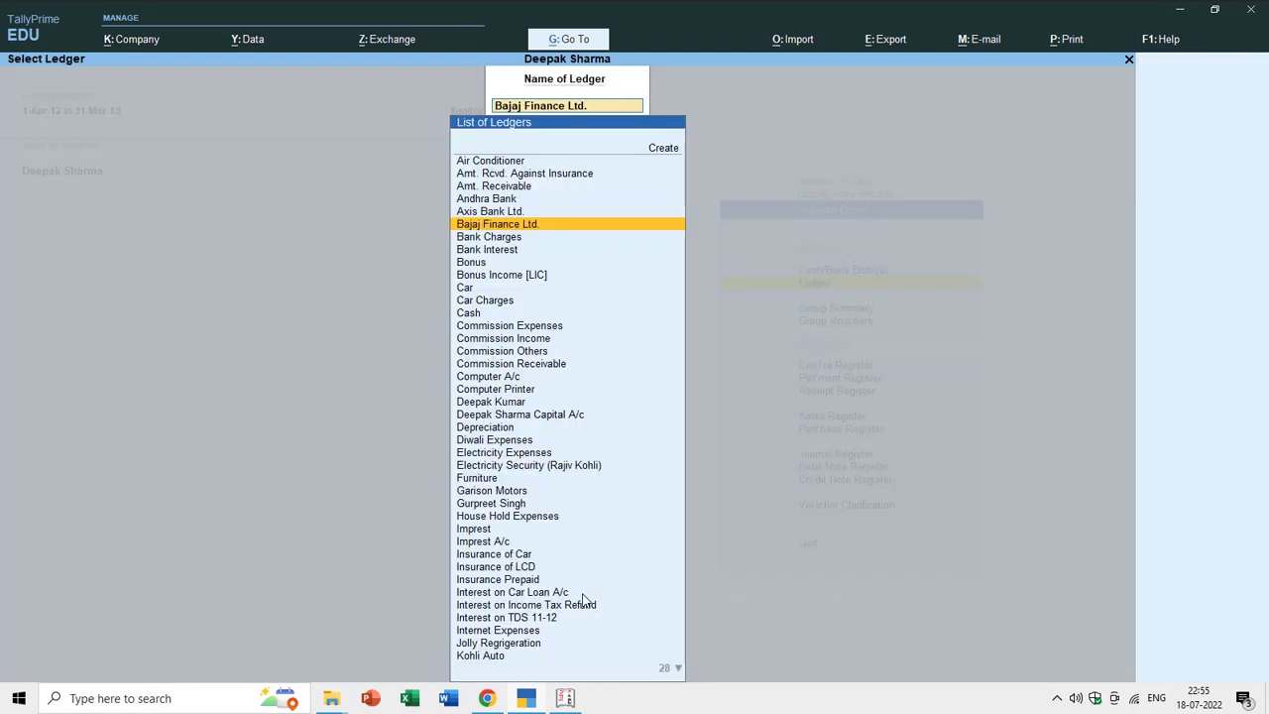
# Leave the ledger selection and open the Day Book
pyautogui.press('Escape')
pyautogui.press('Down')
pyautogui.press('Down')
pyautogui.press('Up')
pyautogui.press('Up')
pyautogui.press('Up')
pyautogui.press('Up')
pyautogui.press('Up')
pyautogui.press('Return')
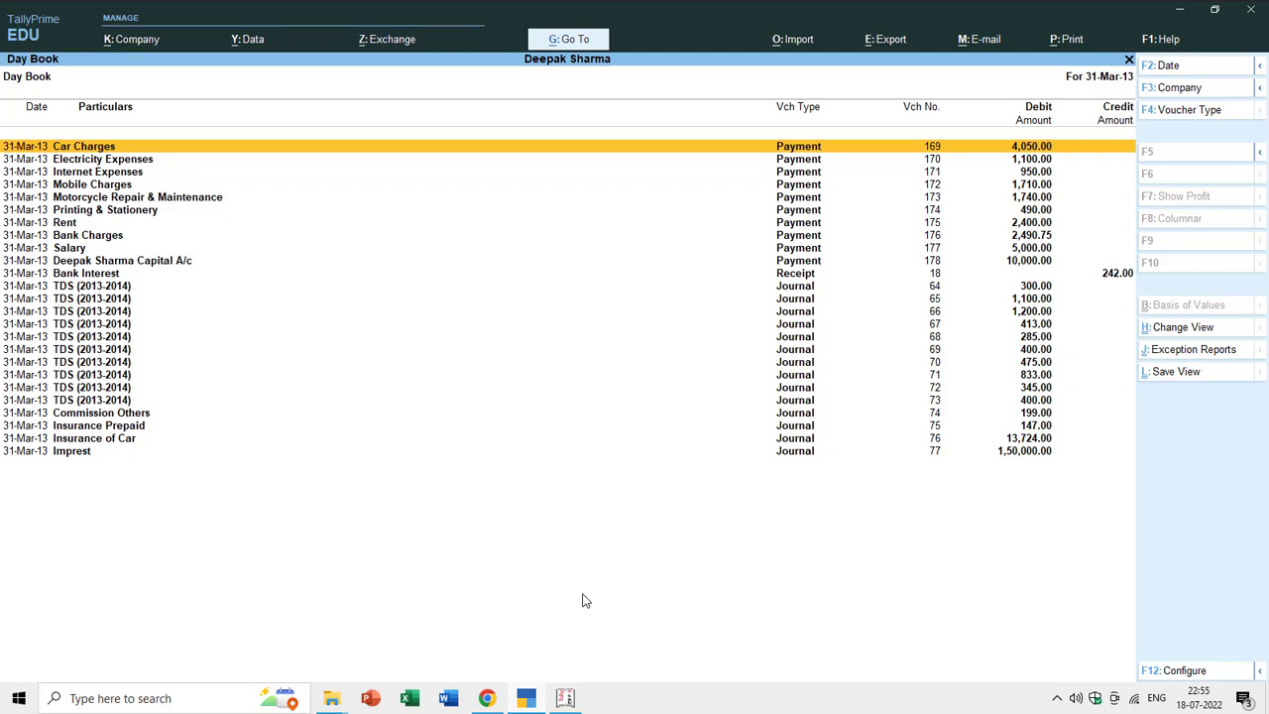
# Switch the Day Book to the detailed view showing each voucher's ledger entries
pyautogui.press('Down')
pyautogui.press('Up')
pyautogui.hotkey('alt', 'F1')
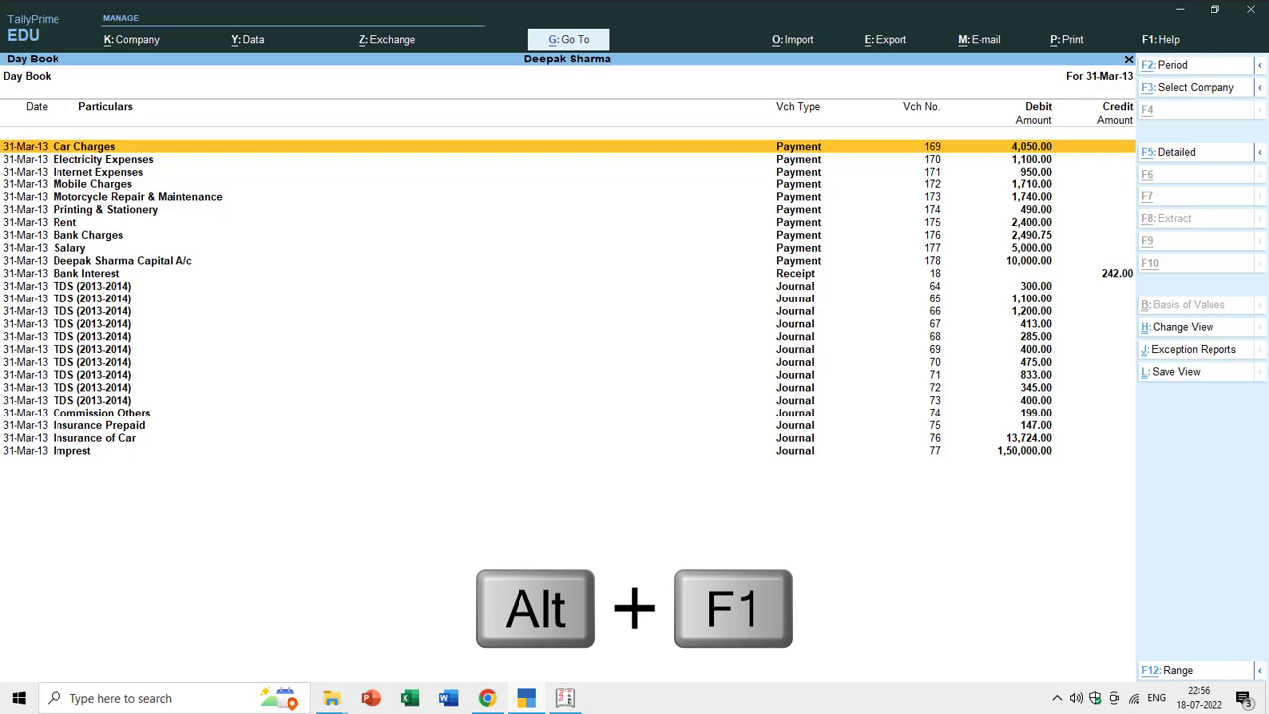
pyautogui.hotkey('alt', 'F1')
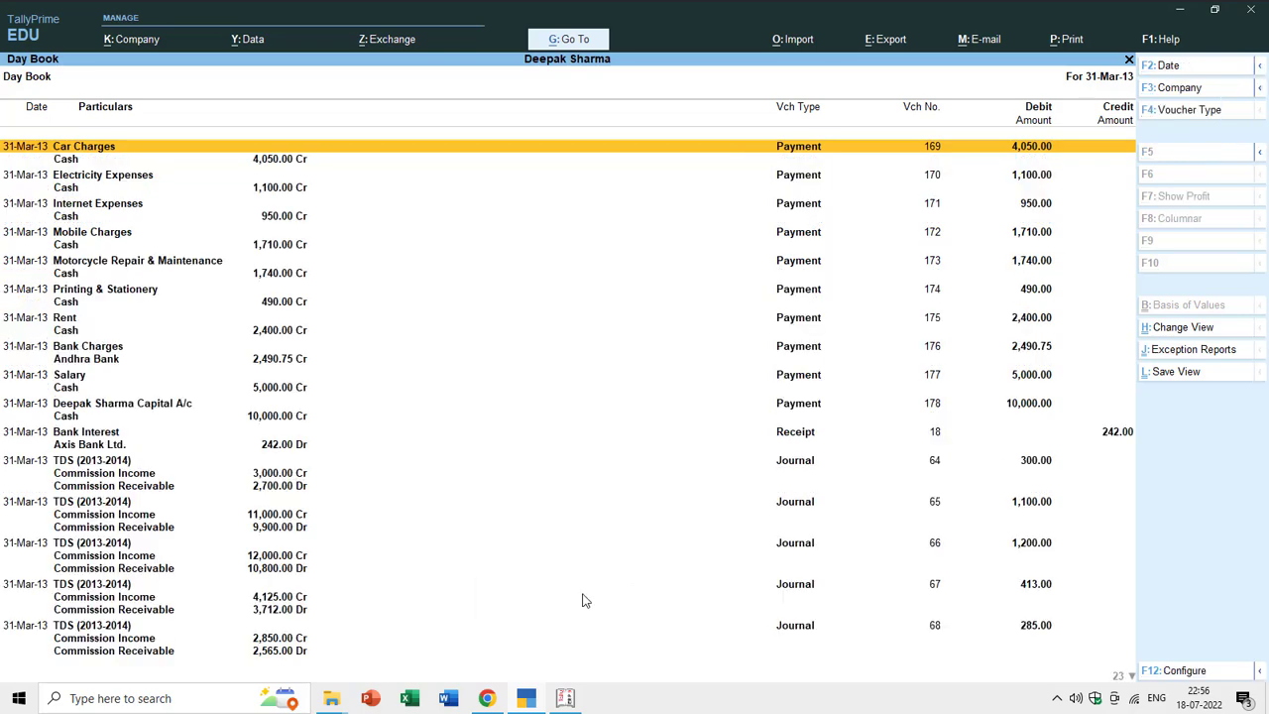
# Open the Car Charges Payment voucher from the detailed Day Book and quit it without changes
pyautogui.press('Down')
pyautogui.press('Up')
pyautogui.press('Down')
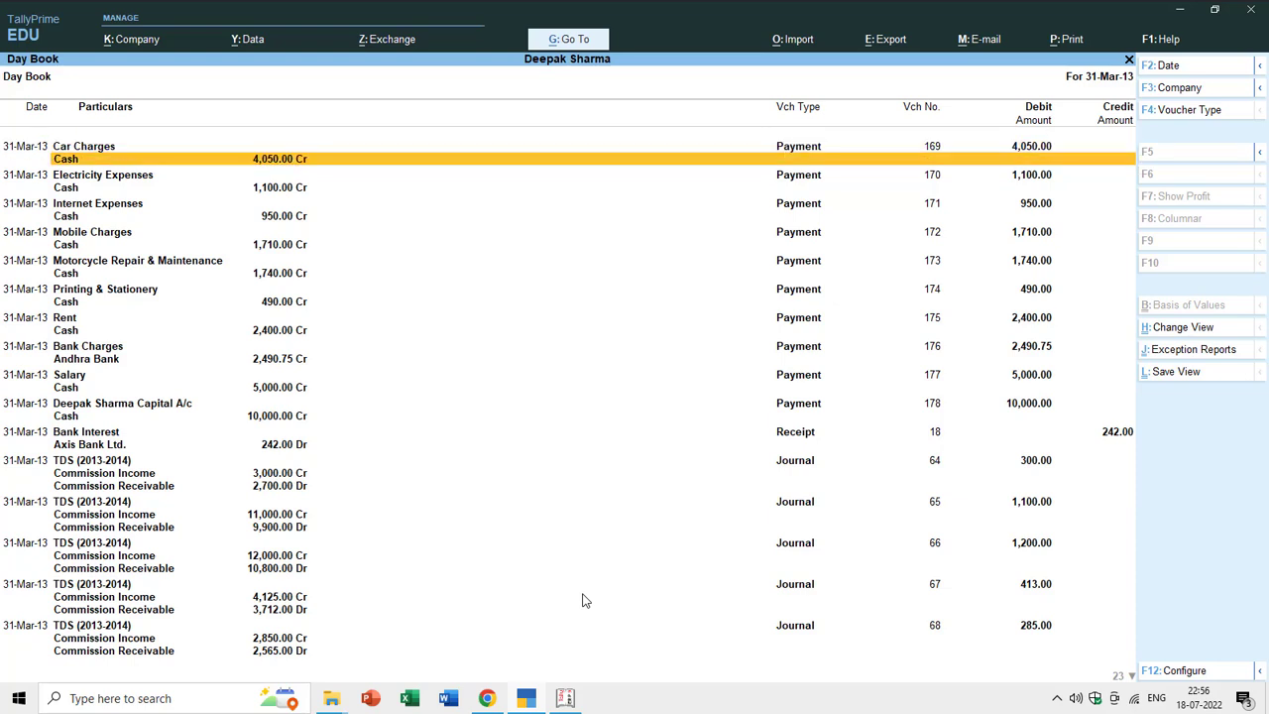
pyautogui.press('Up')
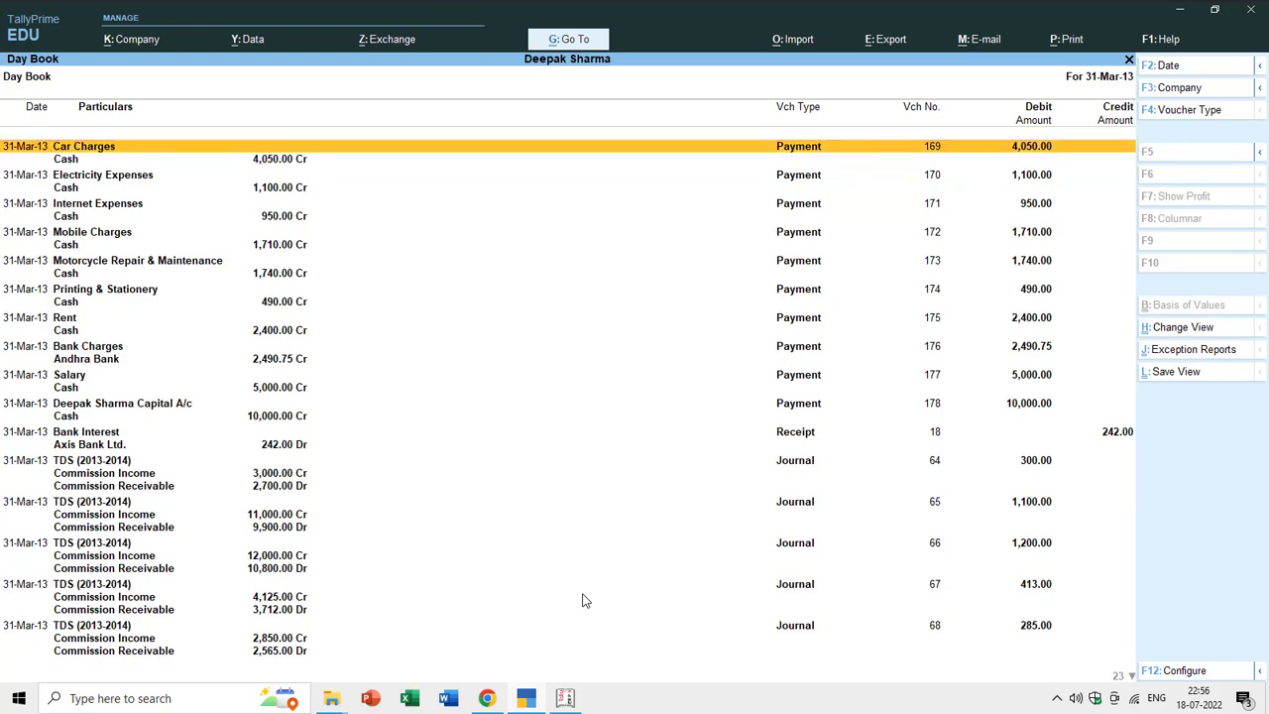
pyautogui.press('Return')
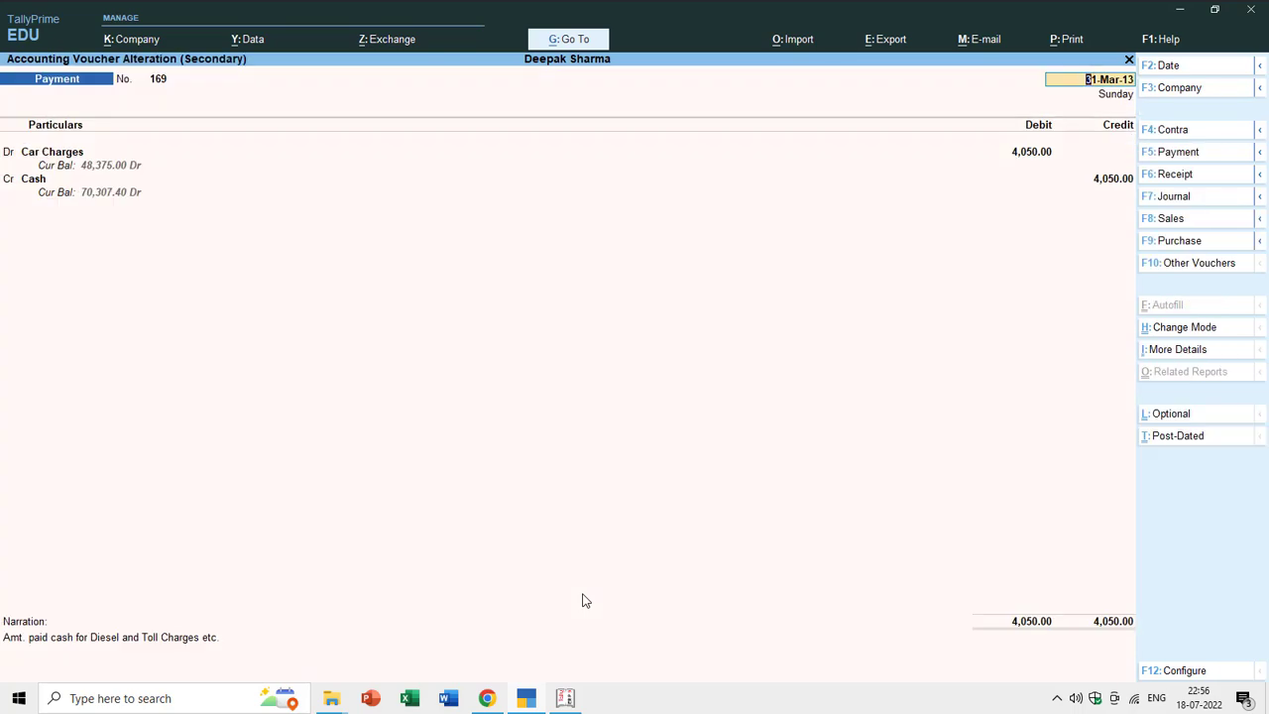
pyautogui.press('Escape')
pyautogui.press('y')
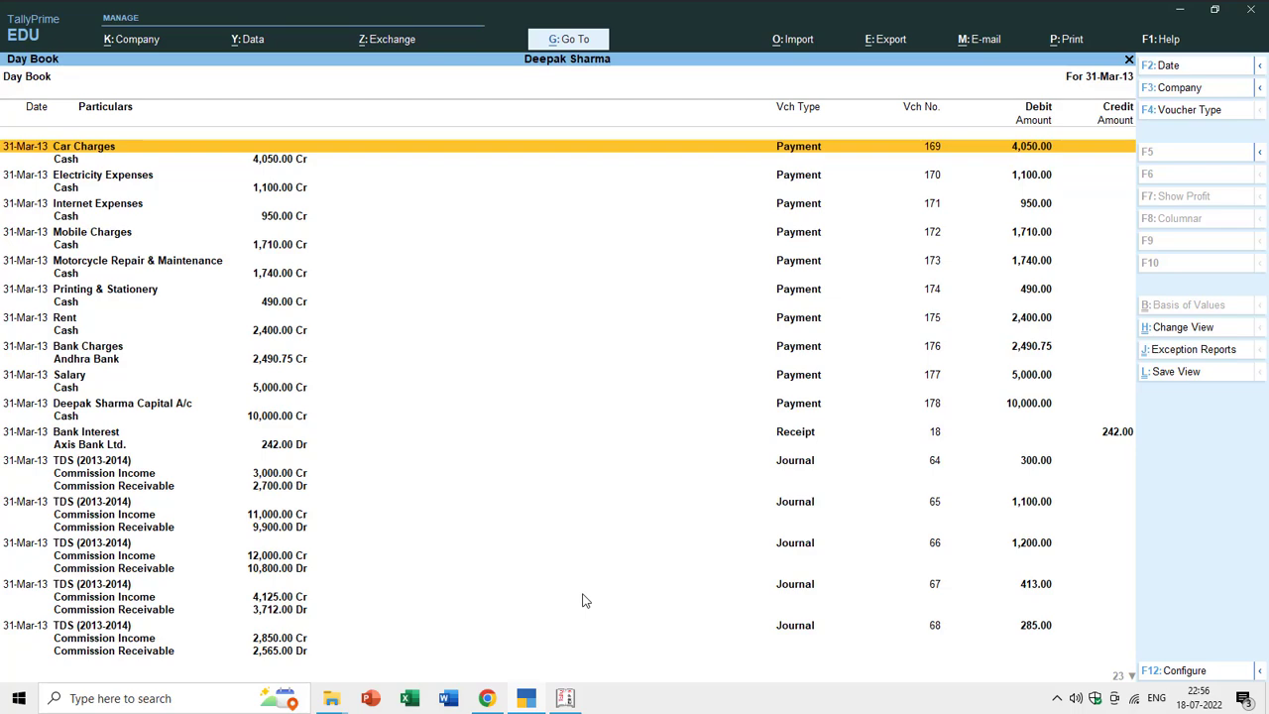
# Return the Day Book to the condensed view and go through the entries down to Journal voucher 66
pyautogui.hotkey('alt', 'F5')
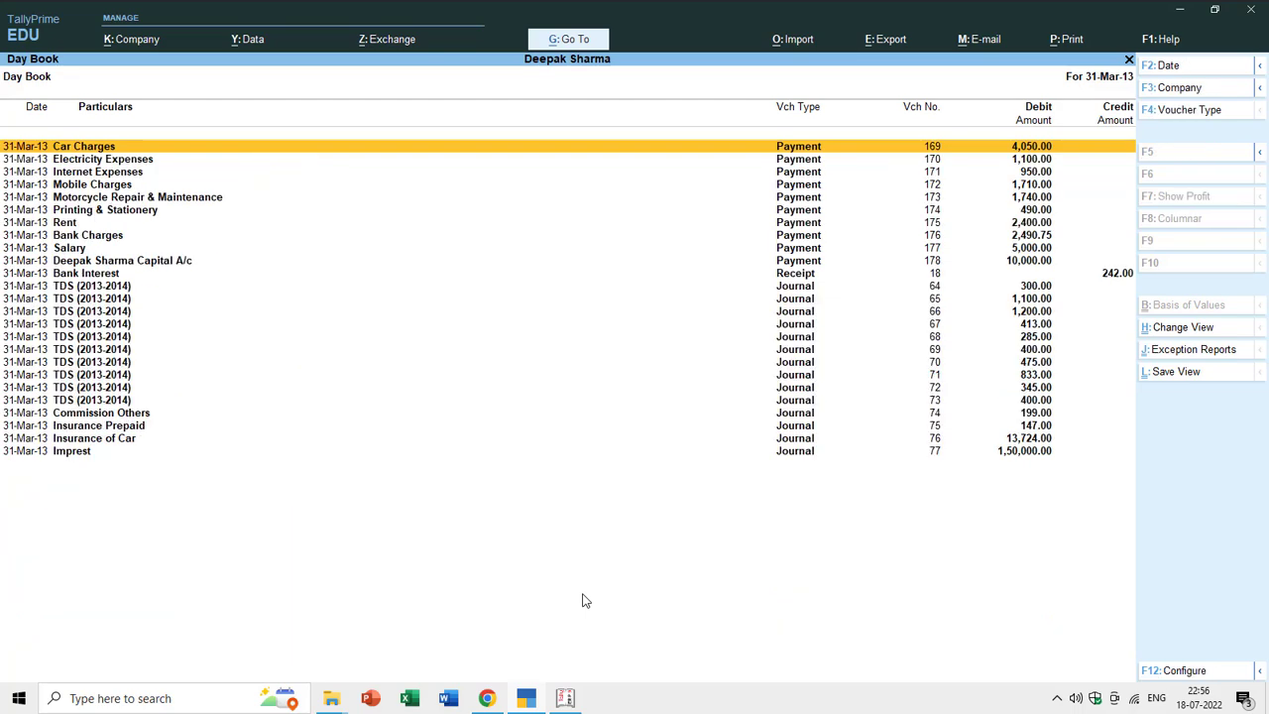
pyautogui.press('Down')
pyautogui.press('Down')
pyautogui.press('Down')
pyautogui.press('Down')
pyautogui.press('Down')
pyautogui.press('Down')
pyautogui.press('Down')
pyautogui.press('Down')
pyautogui.press('Down')
pyautogui.press('Down')
pyautogui.press('Down')
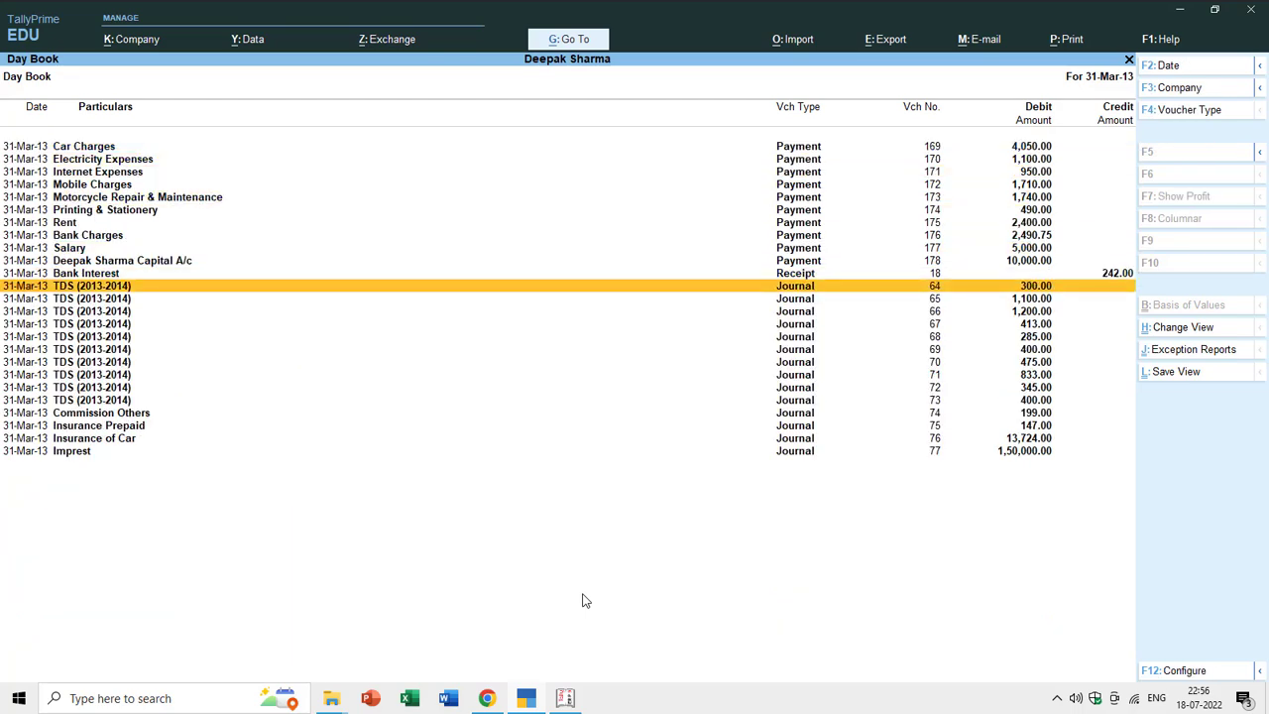
pyautogui.press('Down')
pyautogui.press('Down')
# Show the Day Book in detail again and go to the TDS entry of Journal voucher 64
pyautogui.hotkey('alt', 'F5')
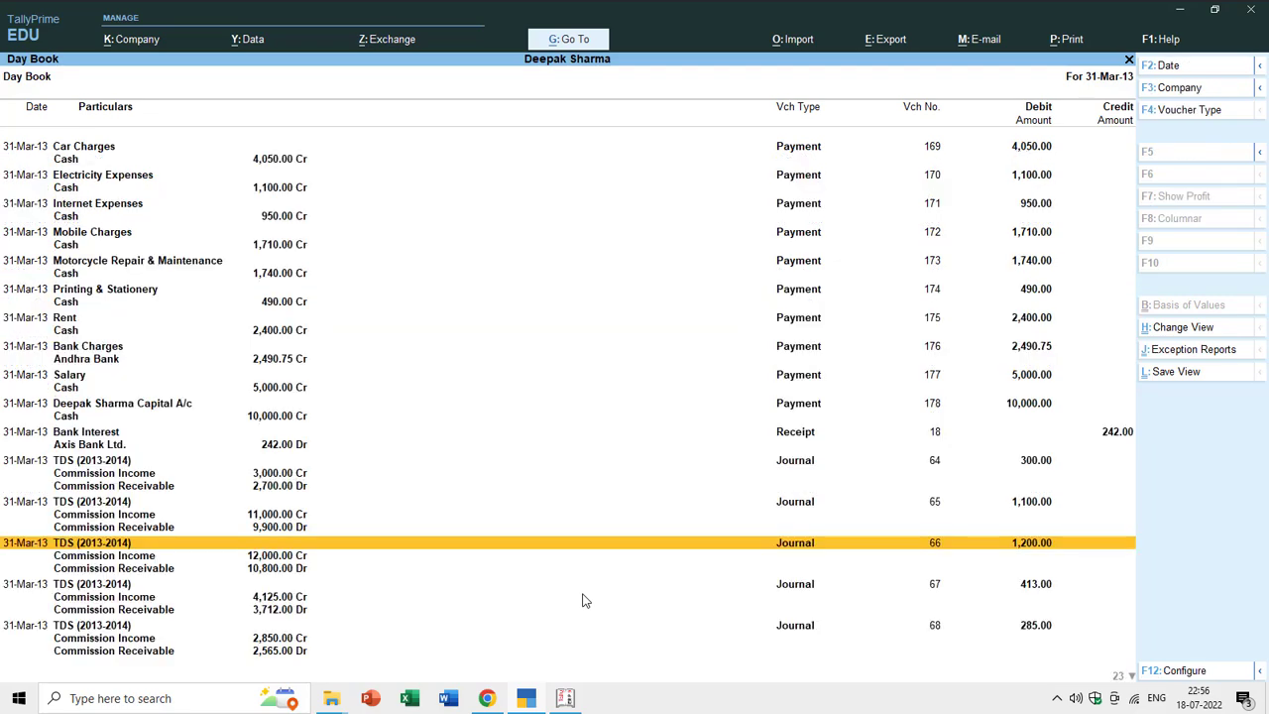
pyautogui.press('Up')
pyautogui.press('Up')
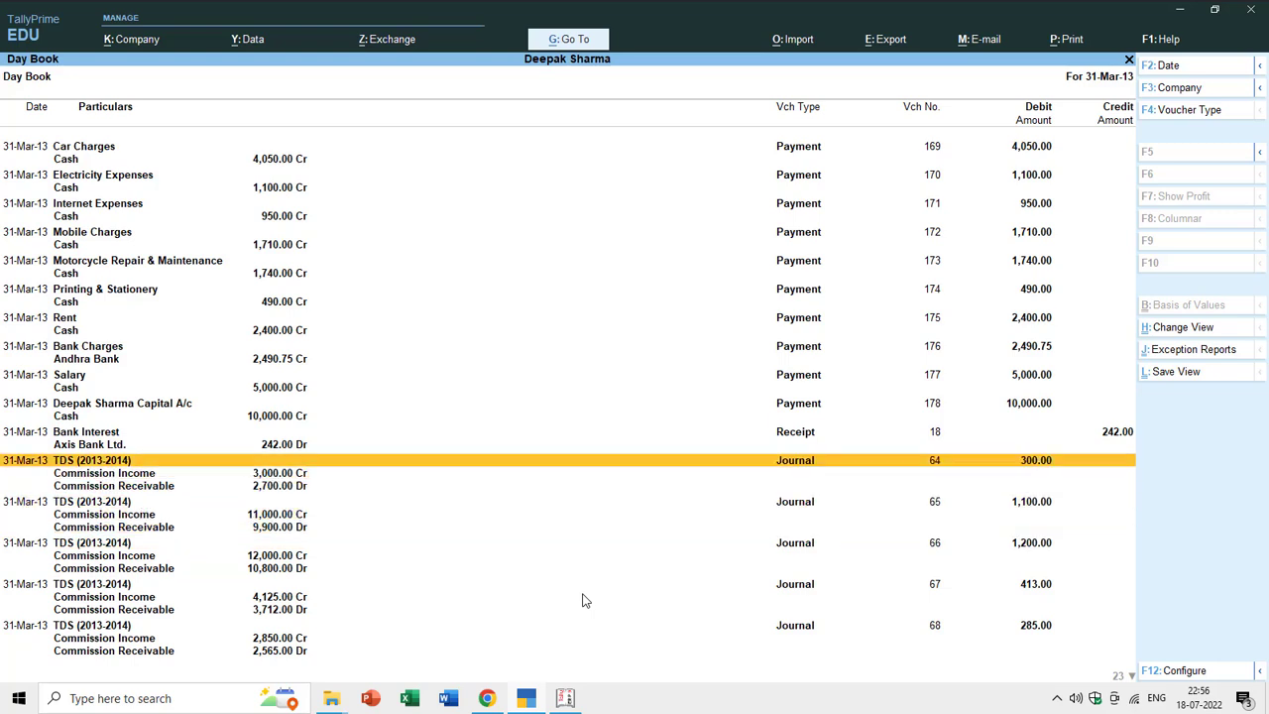
# Open Journal voucher 64 from the Day Book and return to the Gateway of Tally without changes
pyautogui.press('Return')
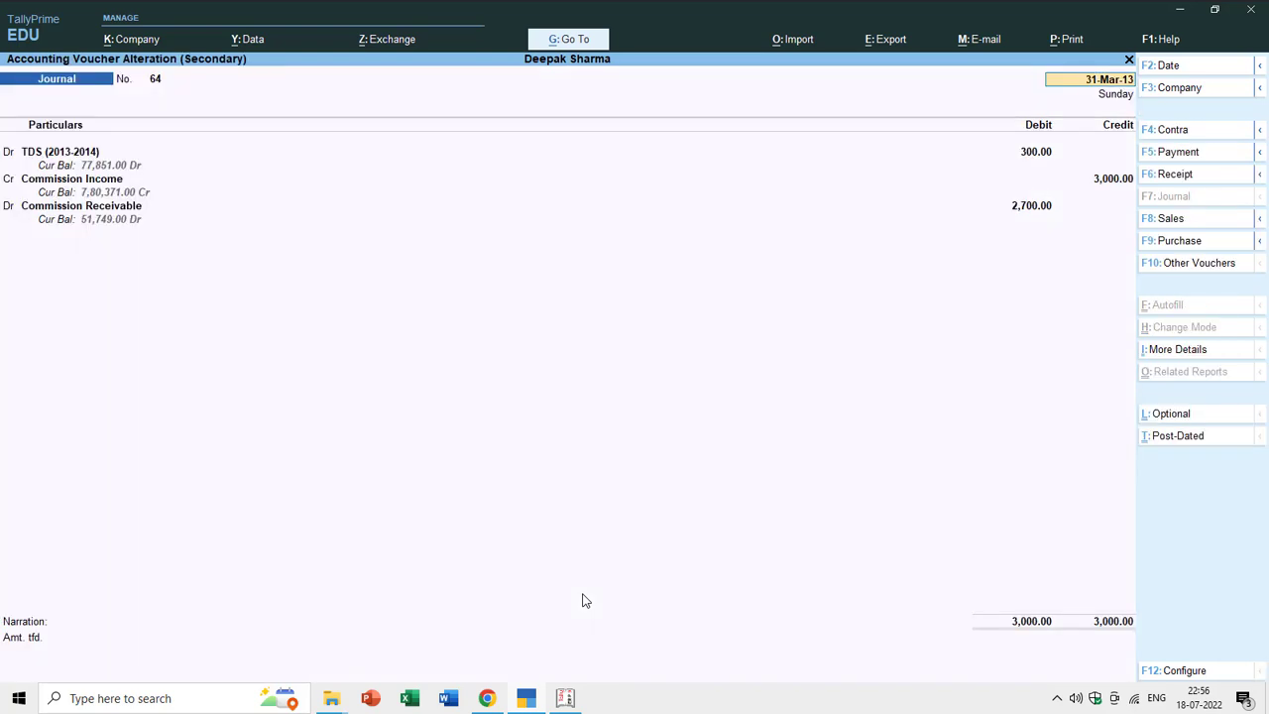
pyautogui.press('Escape')
pyautogui.press('Escape')
pyautogui.press('Escape')
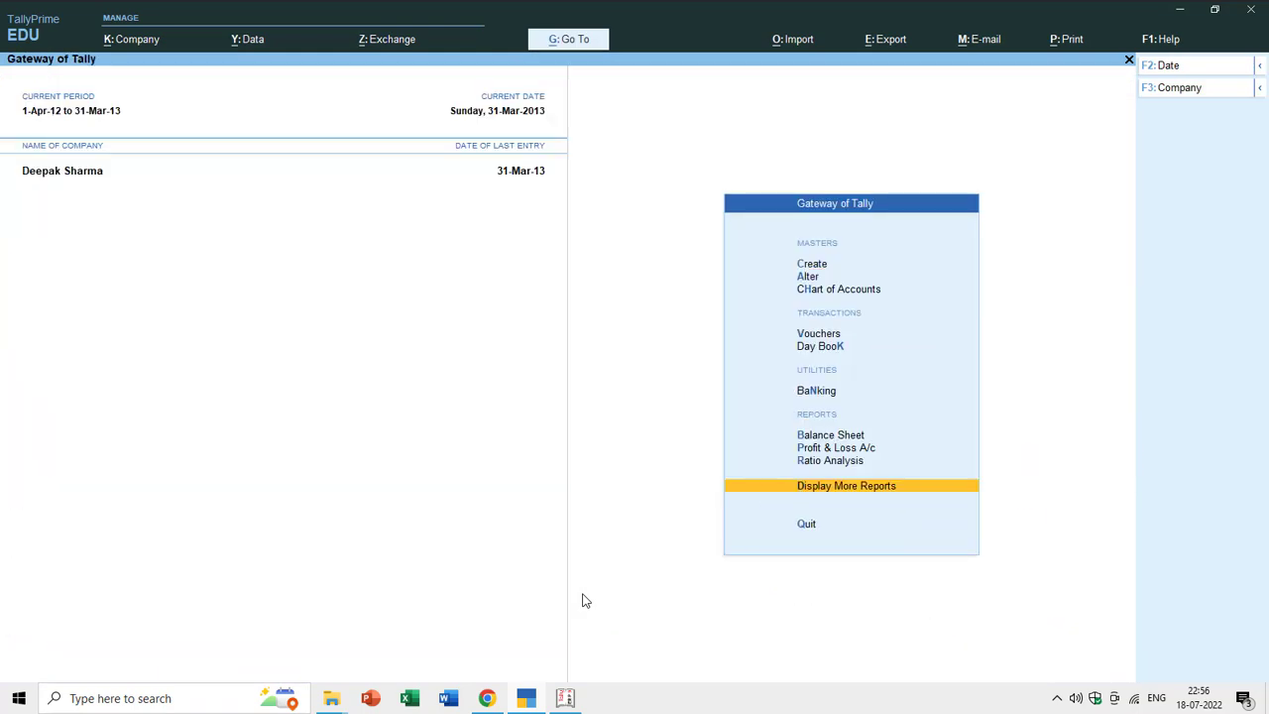
# Start creating a new voucher type master named Cash Payment with no alias
pyautogui.press('Down')
pyautogui.press('Down')
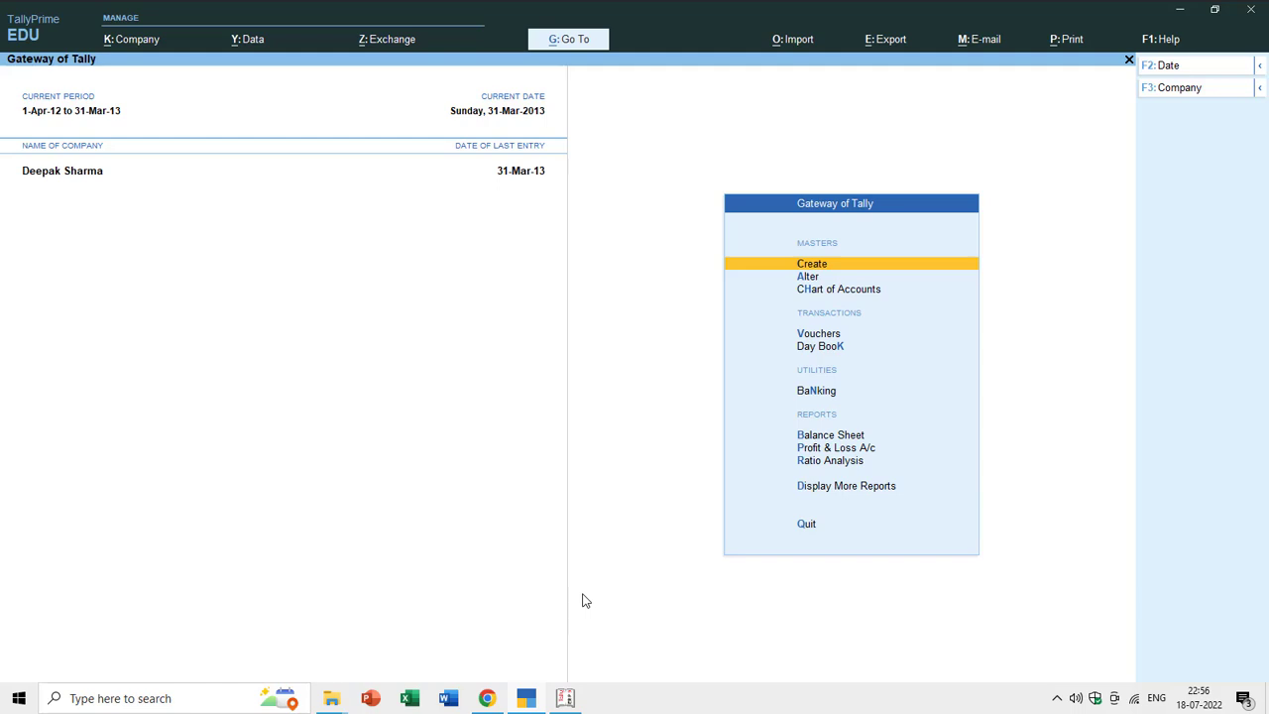
pyautogui.press('Return')
pyautogui.press('Down')
pyautogui.press('Down')
pyautogui.press('Down')
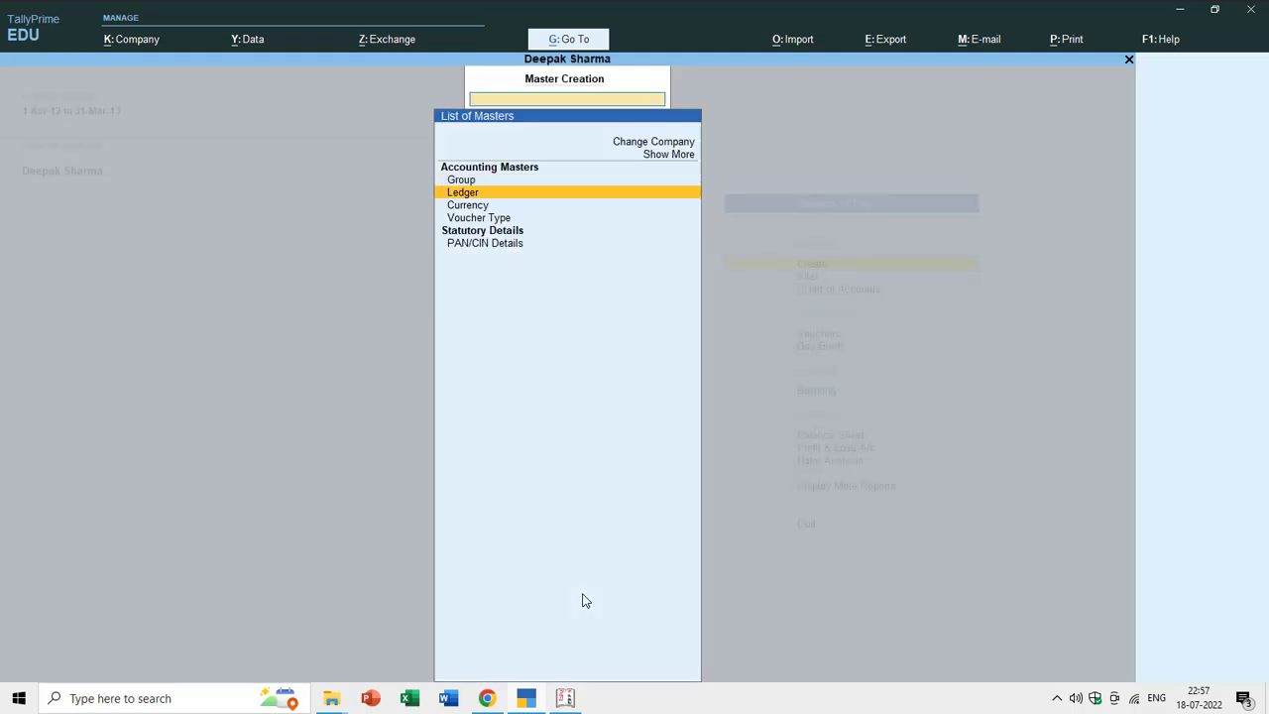
pyautogui.press('Return')
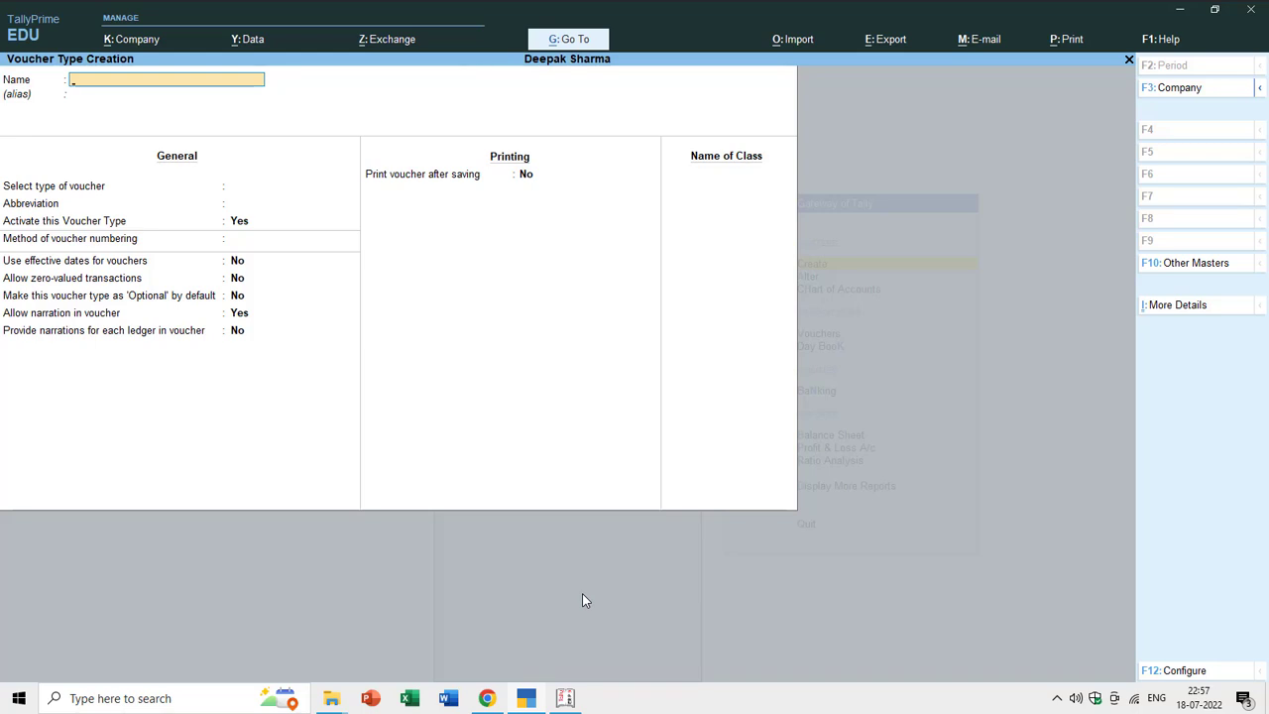
pyautogui.write('Cash Paymen')
pyautogui.press('Return')
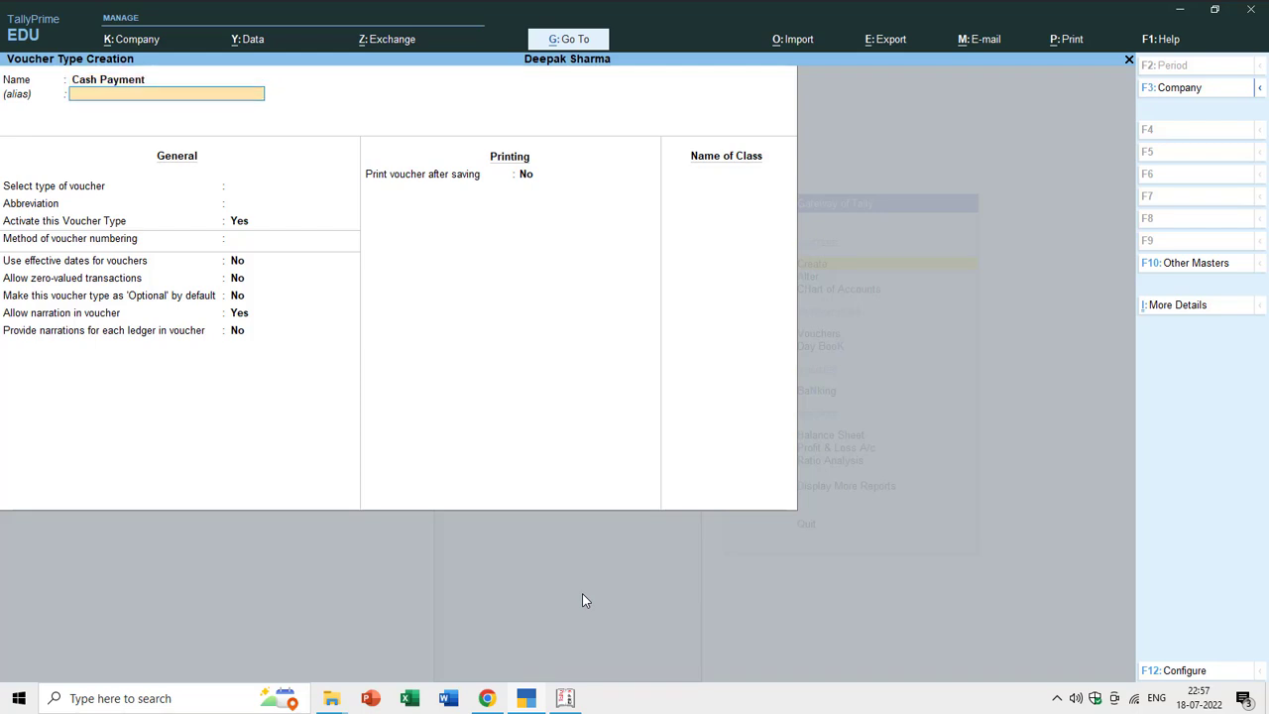
pyautogui.press('Return')
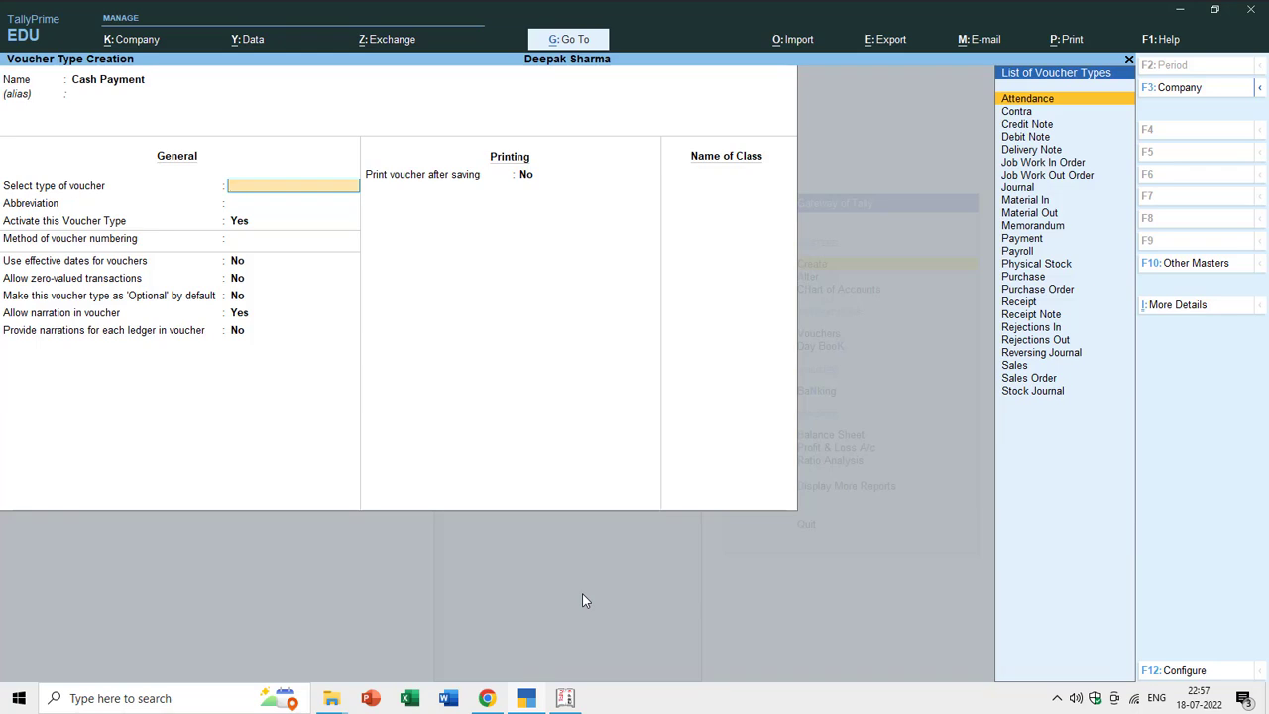
# Base the Cash Payment voucher type on Payment and set its abbreviation to Cash Pymt
pyautogui.press('Down')
pyautogui.press('Down')
pyautogui.press('Down')
pyautogui.press('Down')
pyautogui.press('Down')
pyautogui.press('Down')
pyautogui.press('Down')
pyautogui.press('Down')
pyautogui.press('Down')
pyautogui.press('Down')
pyautogui.press('Down')
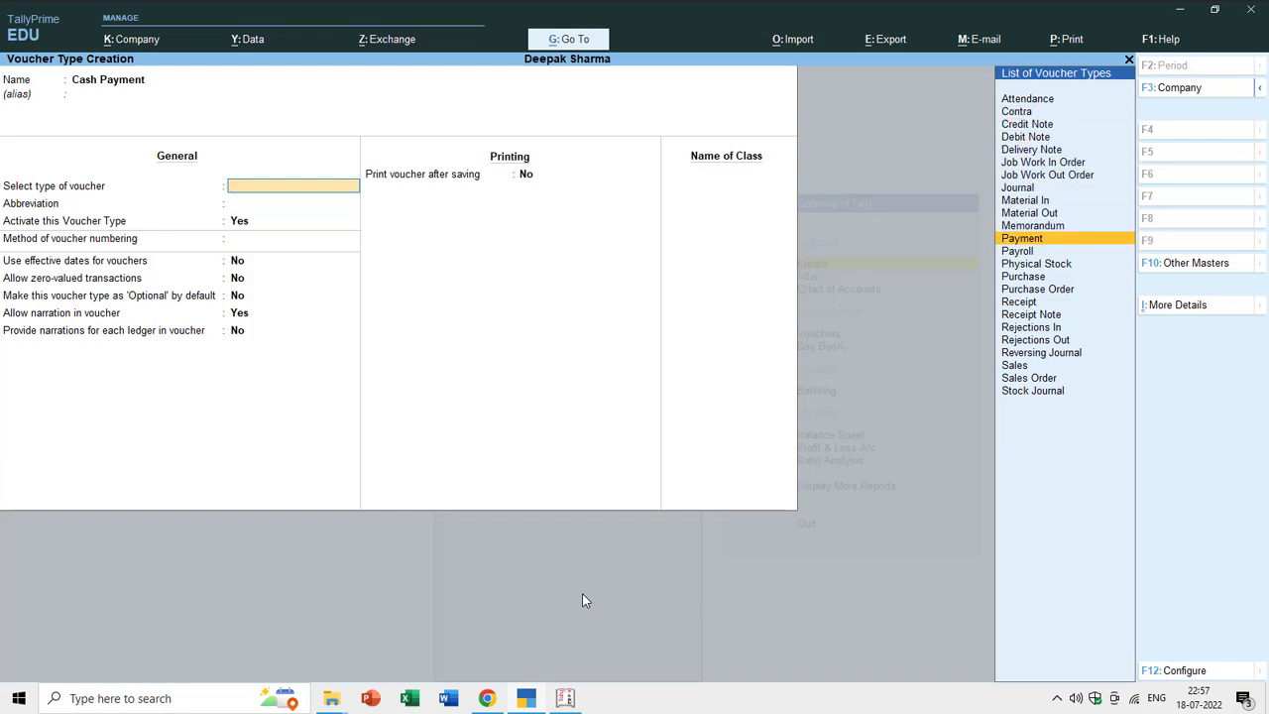
pyautogui.press('Up')
pyautogui.press('Up')
pyautogui.press('Up')
pyautogui.press('Up')
pyautogui.press('Up')
pyautogui.press('Up')
pyautogui.press('Up')
pyautogui.press('Up')
pyautogui.press('Up')
pyautogui.press('Up')
pyautogui.press('Up')
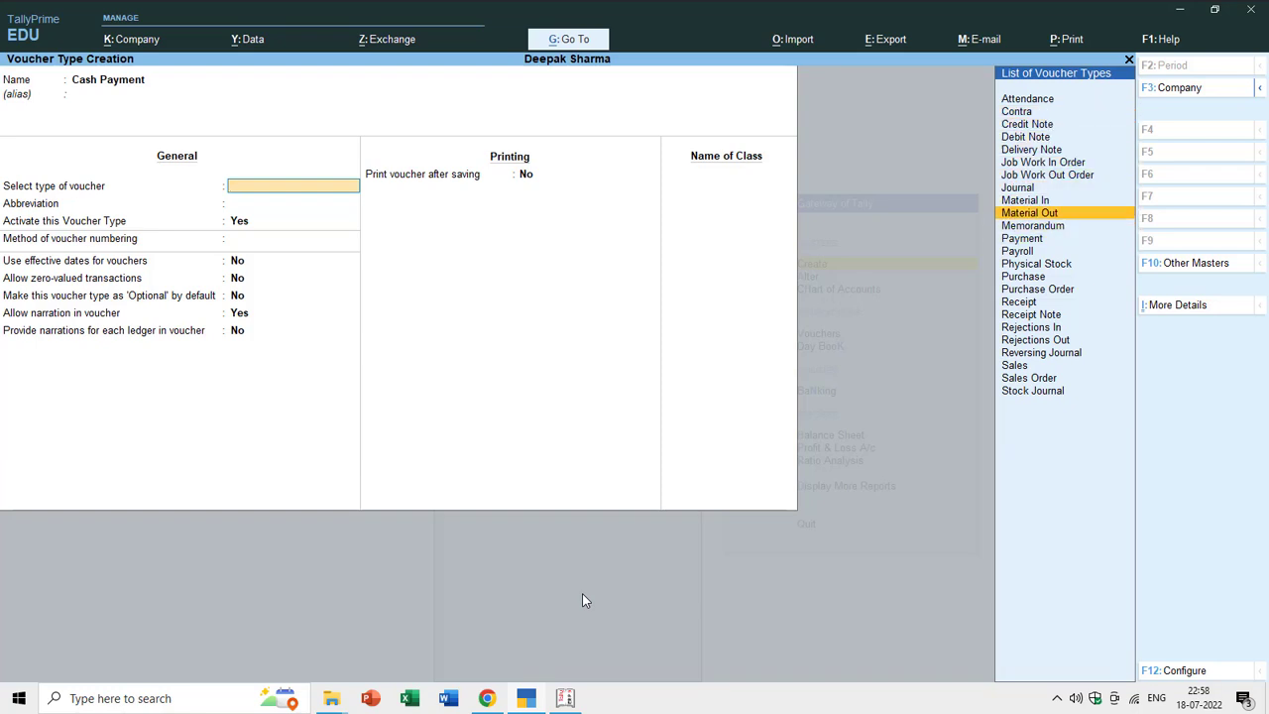
pyautogui.press('Down')
pyautogui.press('Down')
pyautogui.press('Down')
pyautogui.press('Down')
pyautogui.press('Down')
pyautogui.press('Down')
pyautogui.press('Down')
pyautogui.press('Down')
pyautogui.press('Down')
pyautogui.press('Down')
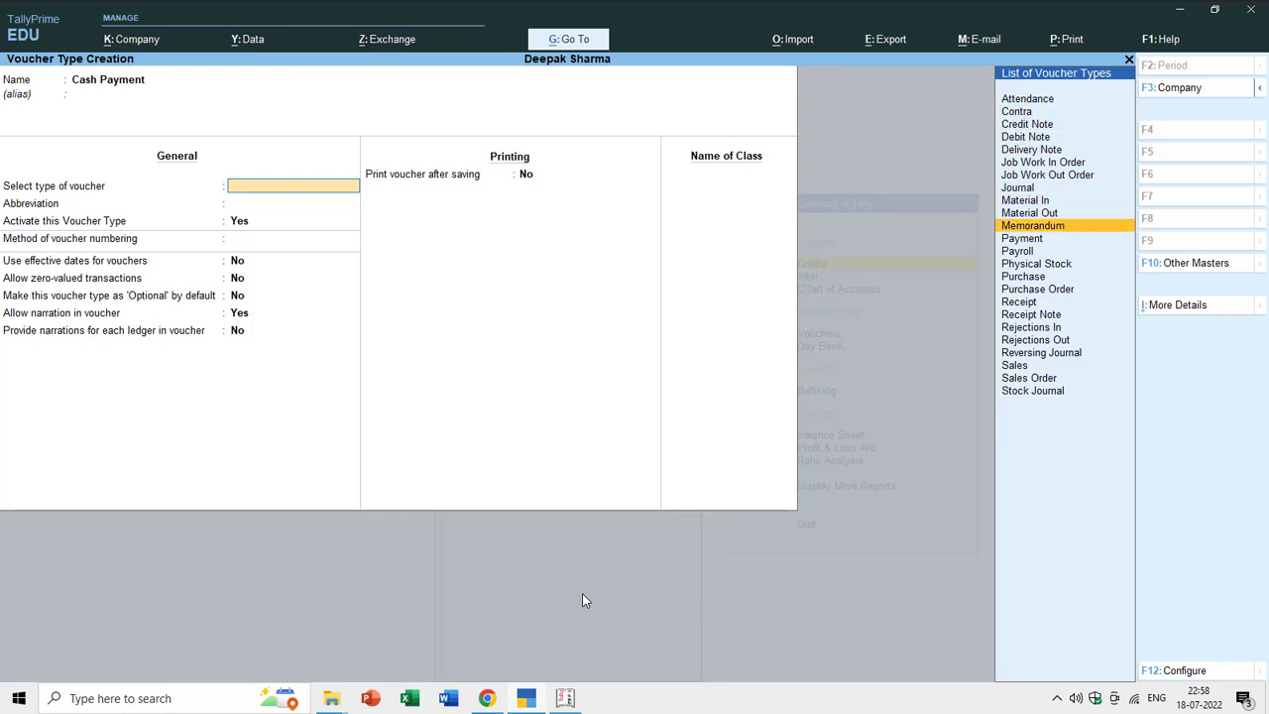
pyautogui.press('Down')
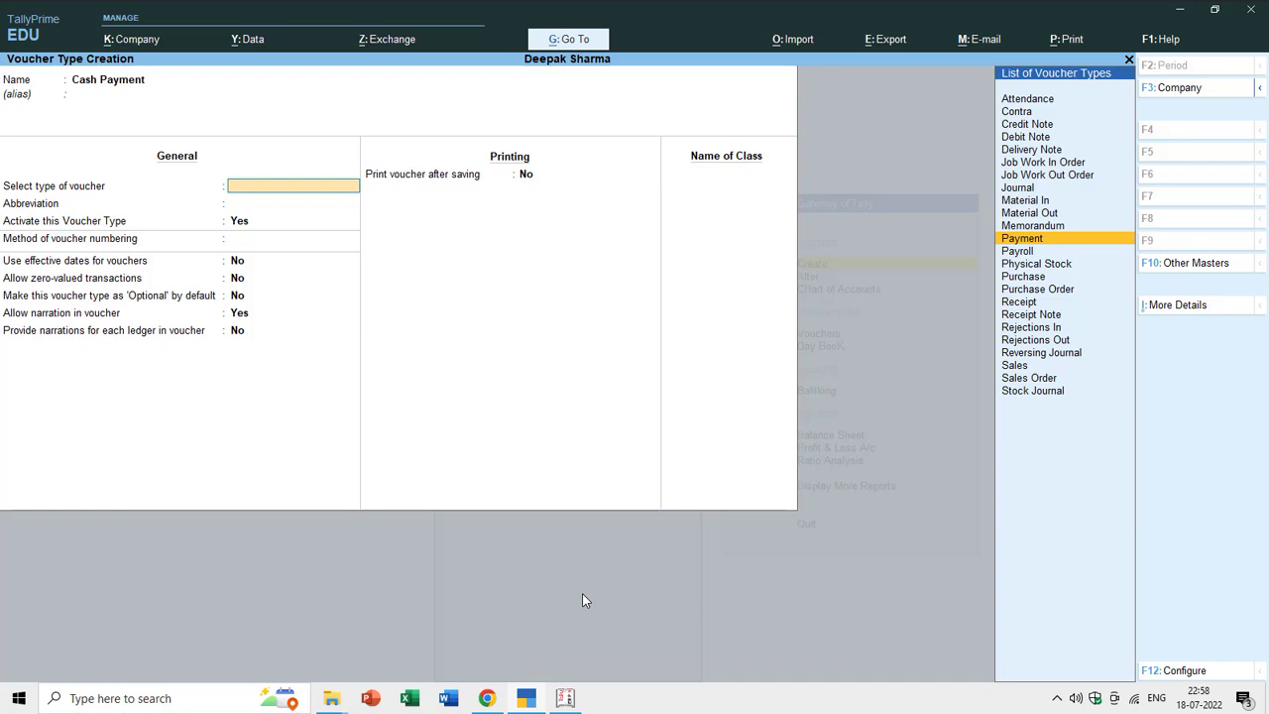
pyautogui.press('Return')
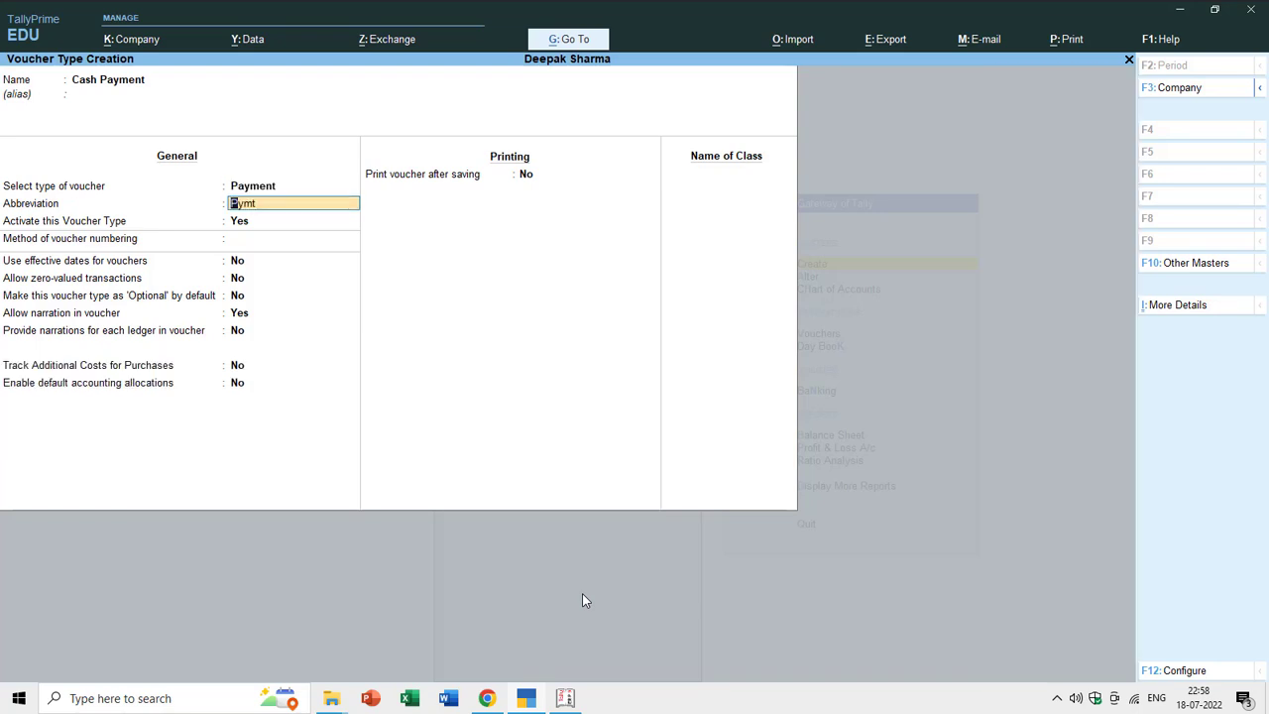
pyautogui.write('Cash')
pyautogui.press('Return')
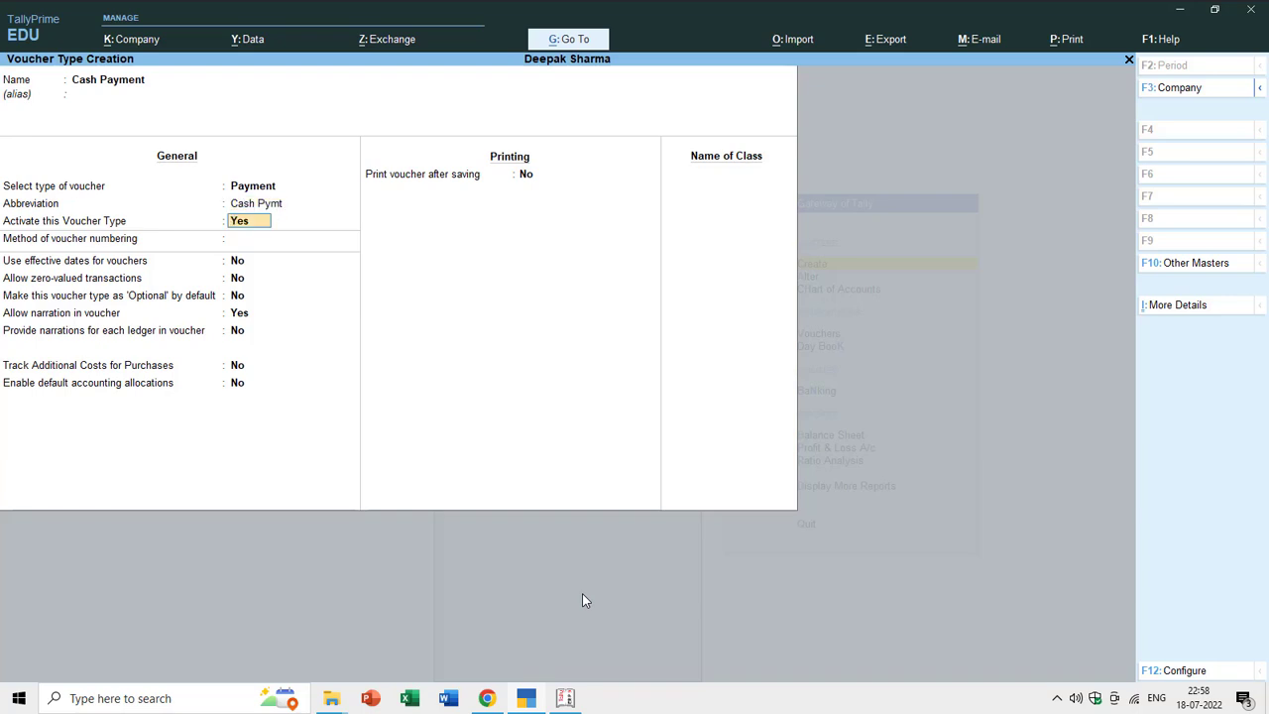
# Accept the Cash Payment type's remaining defaults with Automatic numbering and no class, save it, and return to the Gateway of Tally
pyautogui.press('Return')
pyautogui.press('Return')
pyautogui.press('Return')
pyautogui.press('Return')
pyautogui.press('Return')
pyautogui.press('Return')
pyautogui.press('Return')
pyautogui.press('Return')
pyautogui.press('Return')
pyautogui.press('Return')
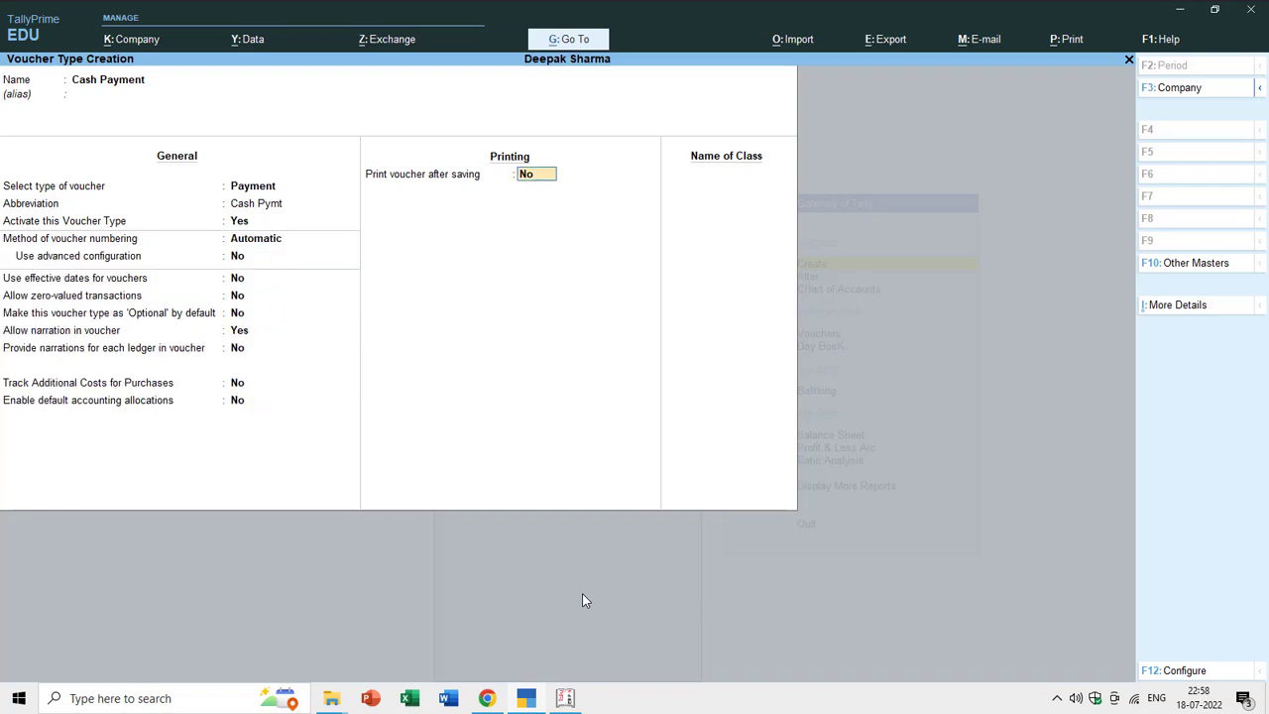
pyautogui.press('Return')
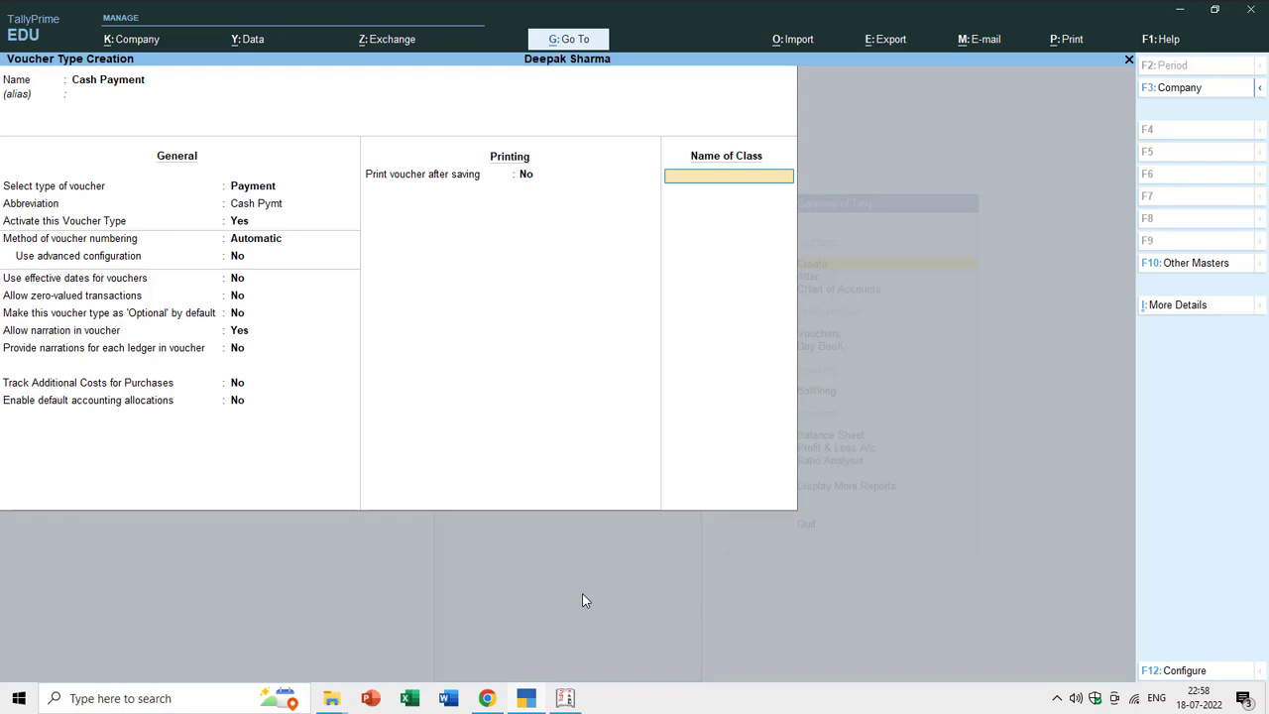
pyautogui.press('Return')
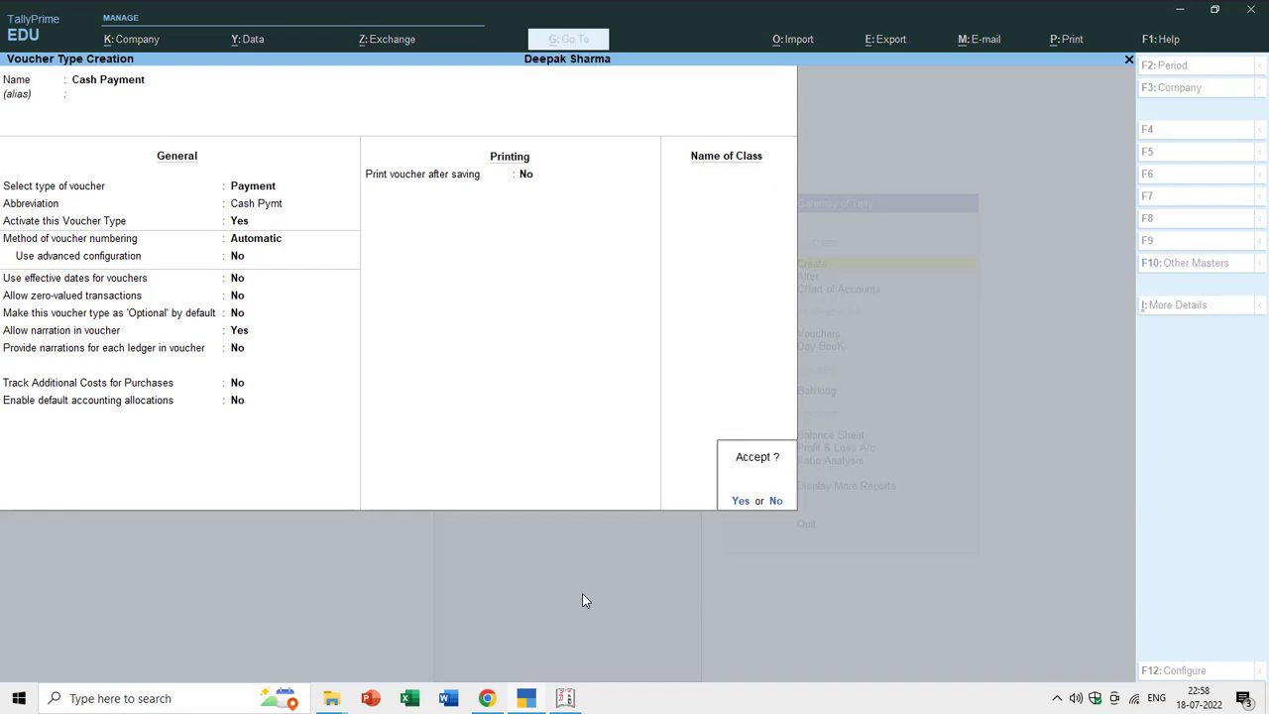
pyautogui.press('Return')
pyautogui.press('Escape')
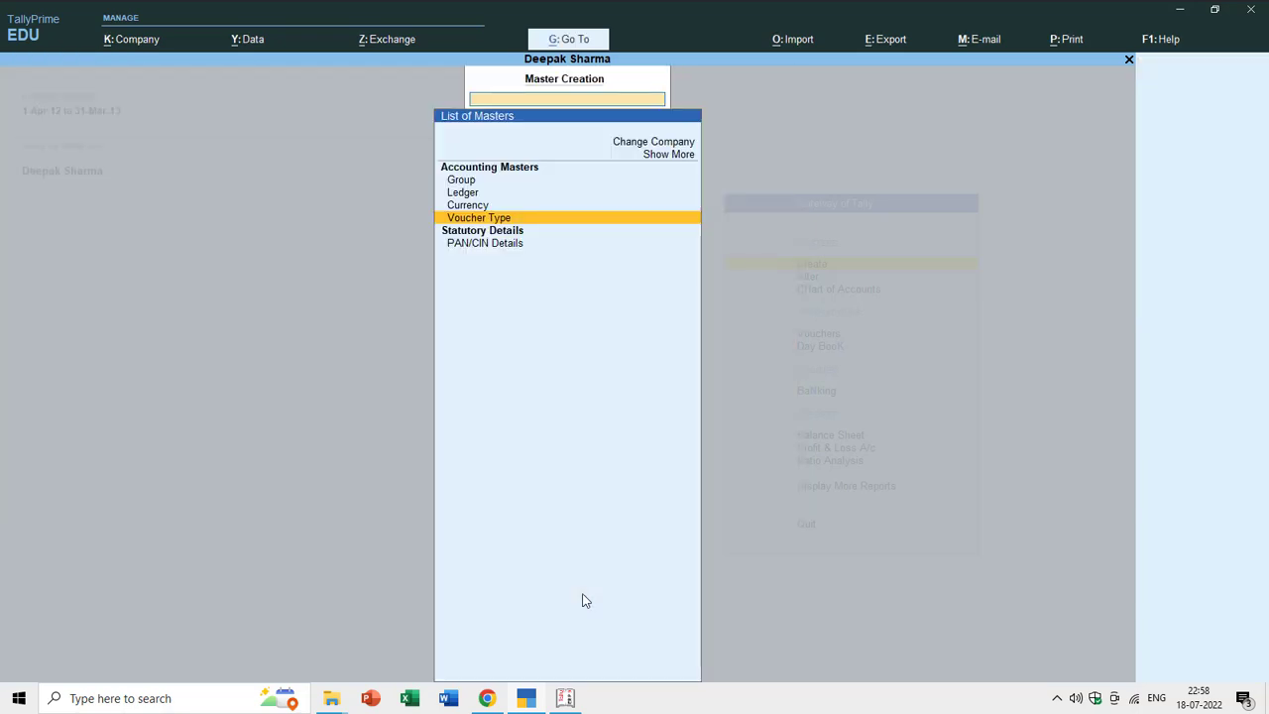
pyautogui.press('Escape')
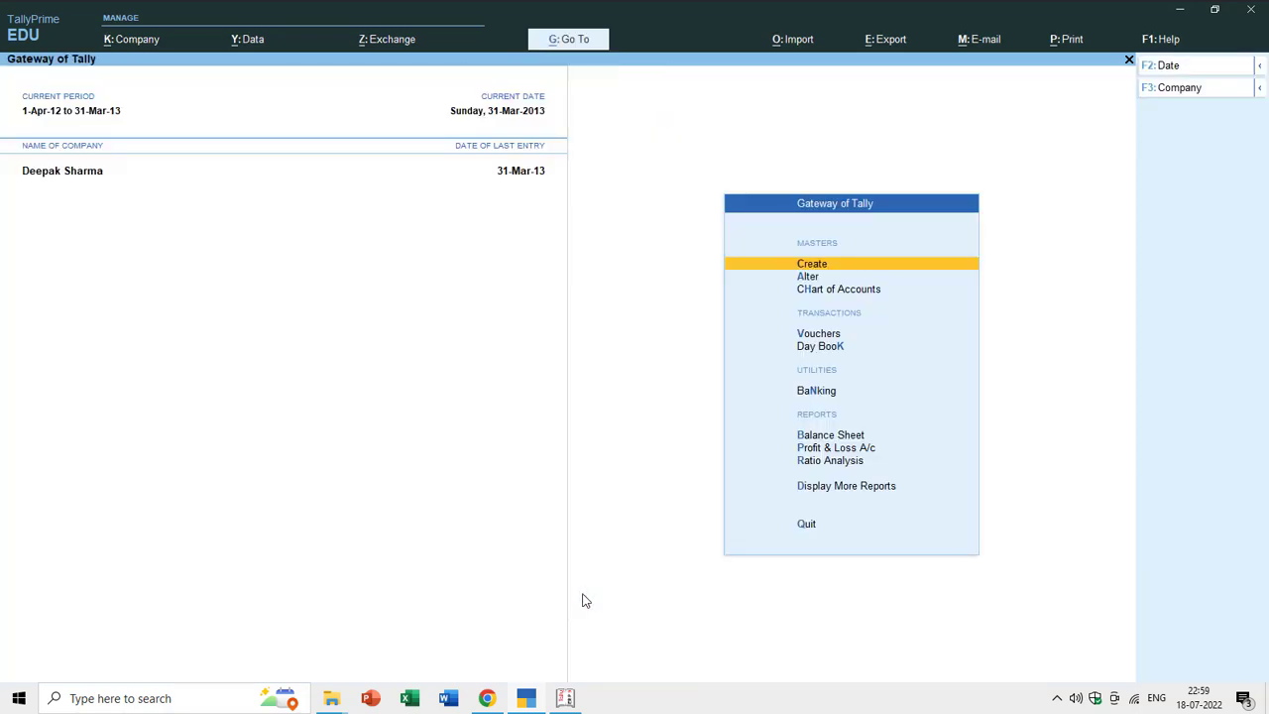
# Start a new accounting voucher and change its voucher type to Cash Payment
pyautogui.press('Down')
pyautogui.press('Down')
pyautogui.press('Down')
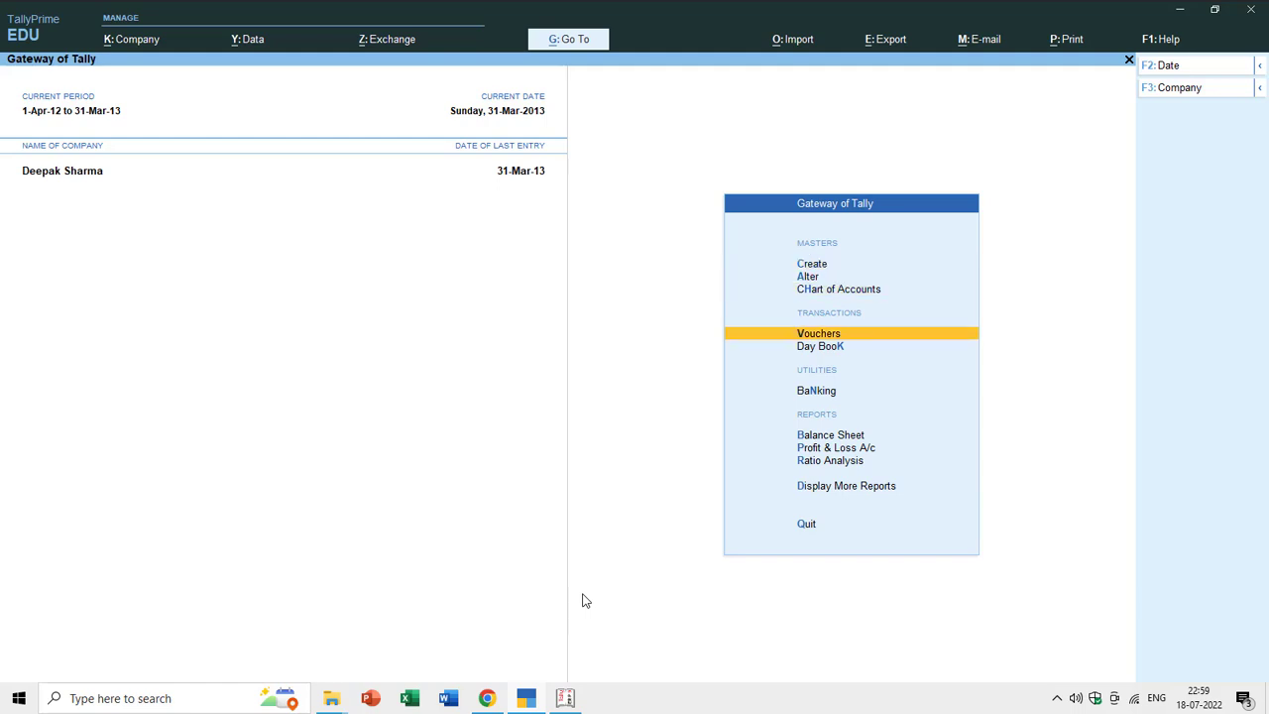
pyautogui.press('Return')
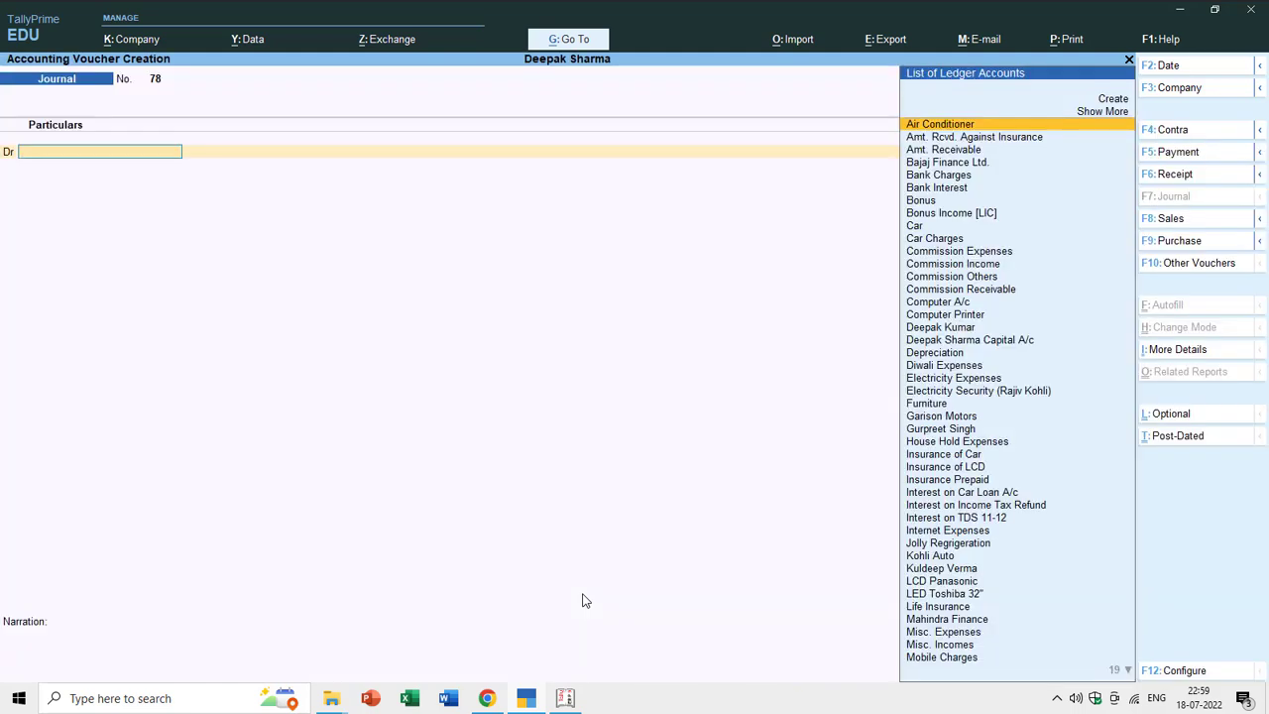
pyautogui.hotkey('ctrl', 'F5')
pyautogui.press('Up')
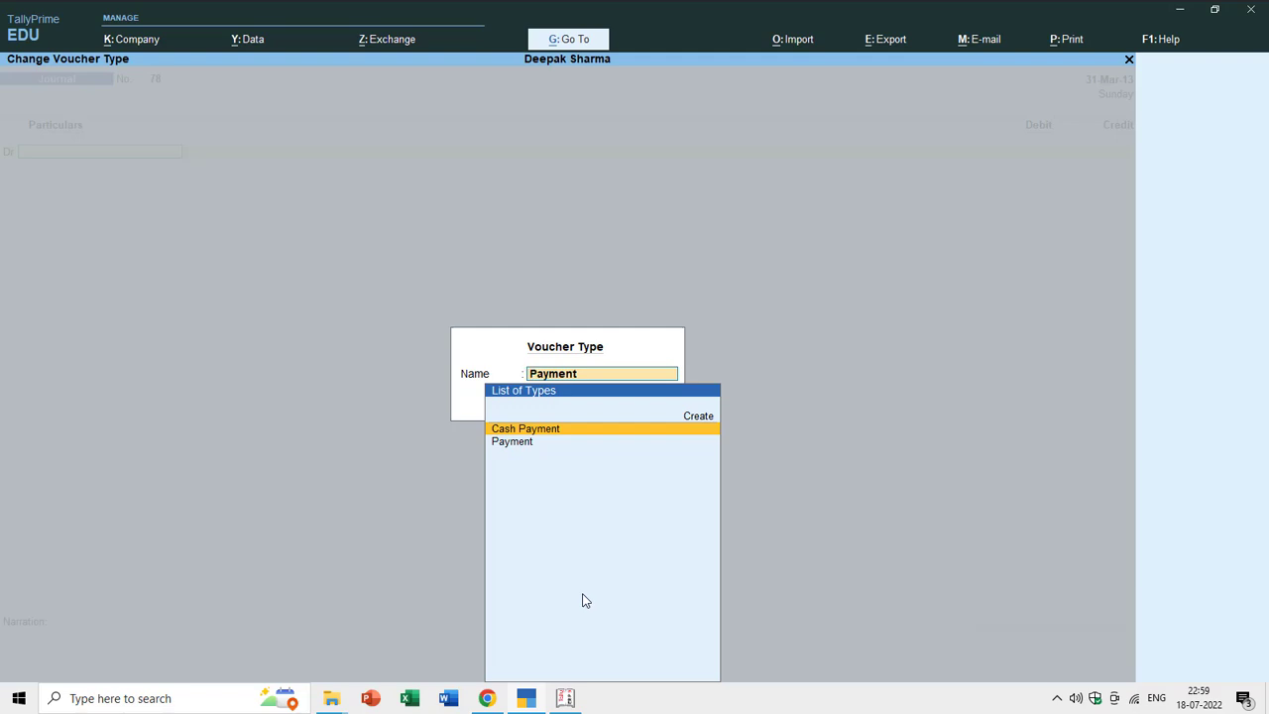
pyautogui.press('Return')
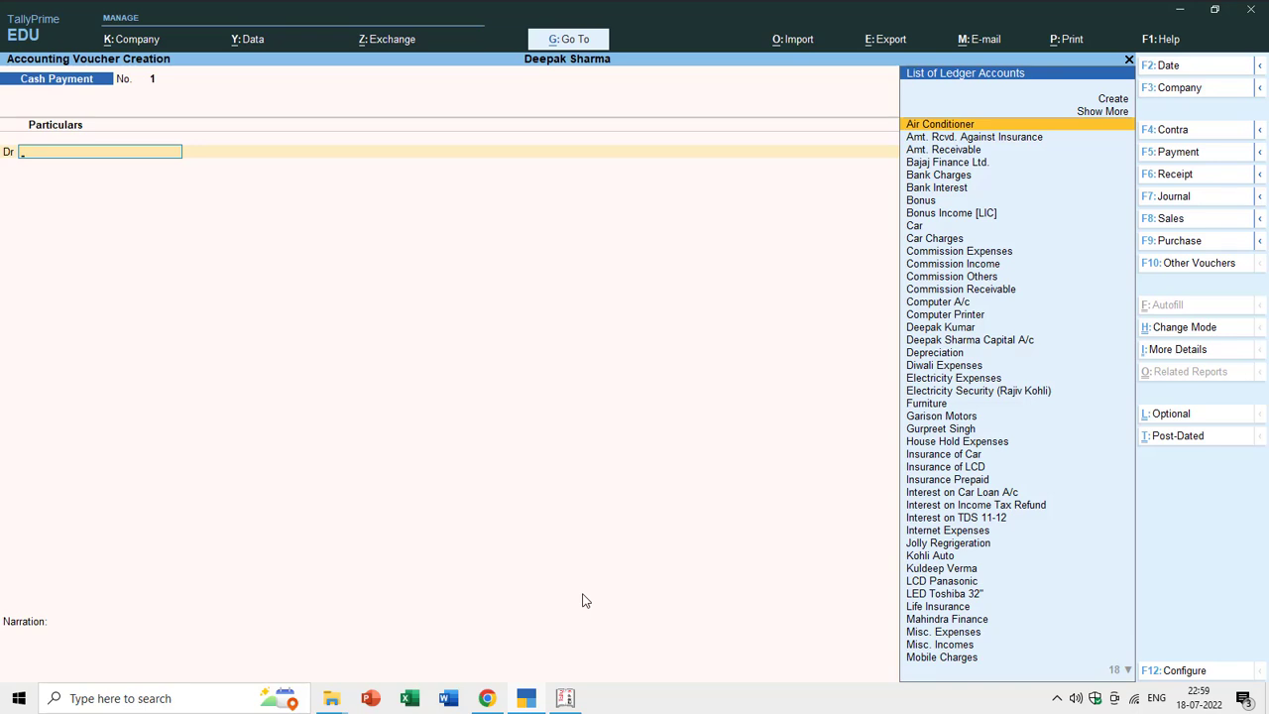
# Record a Cash Payment voucher debiting Air Conditioner and crediting Cash with 2,000, and save it without narration
pyautogui.press('Return')
pyautogui.write('2000')
pyautogui.press('Return')
pyautogui.press('Return')
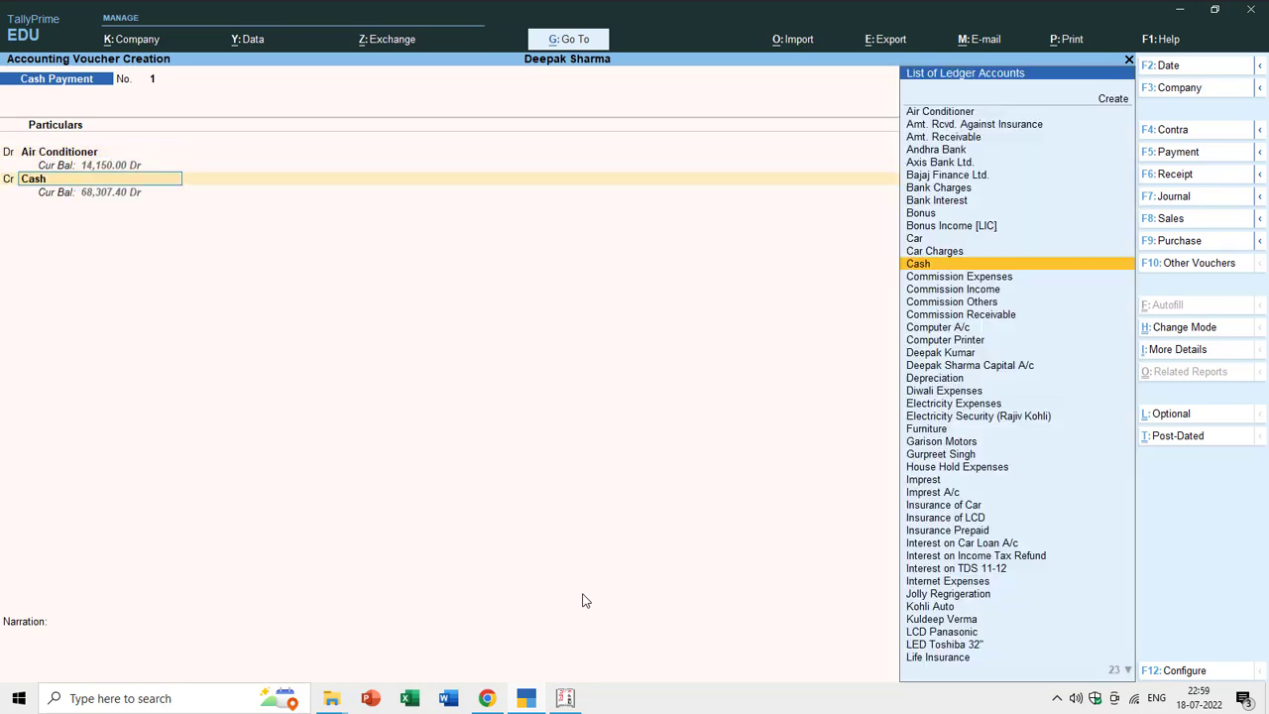
pyautogui.press('Return')
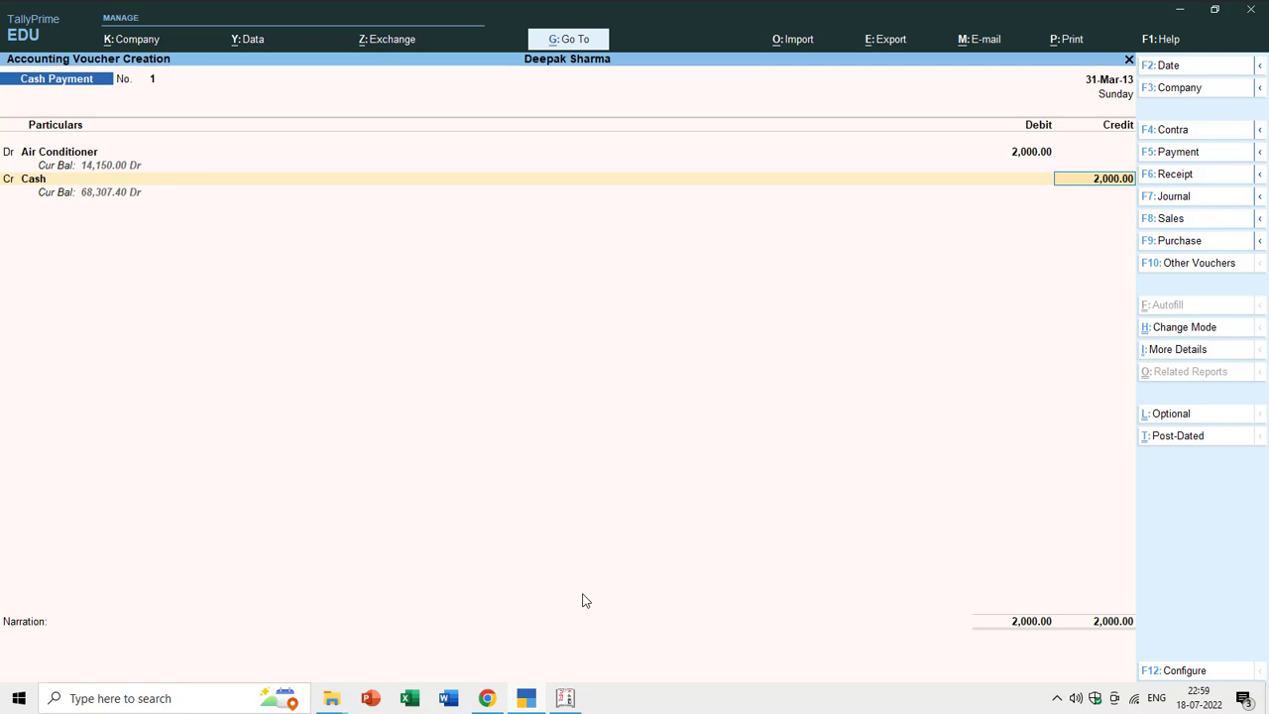
pyautogui.press('Return')
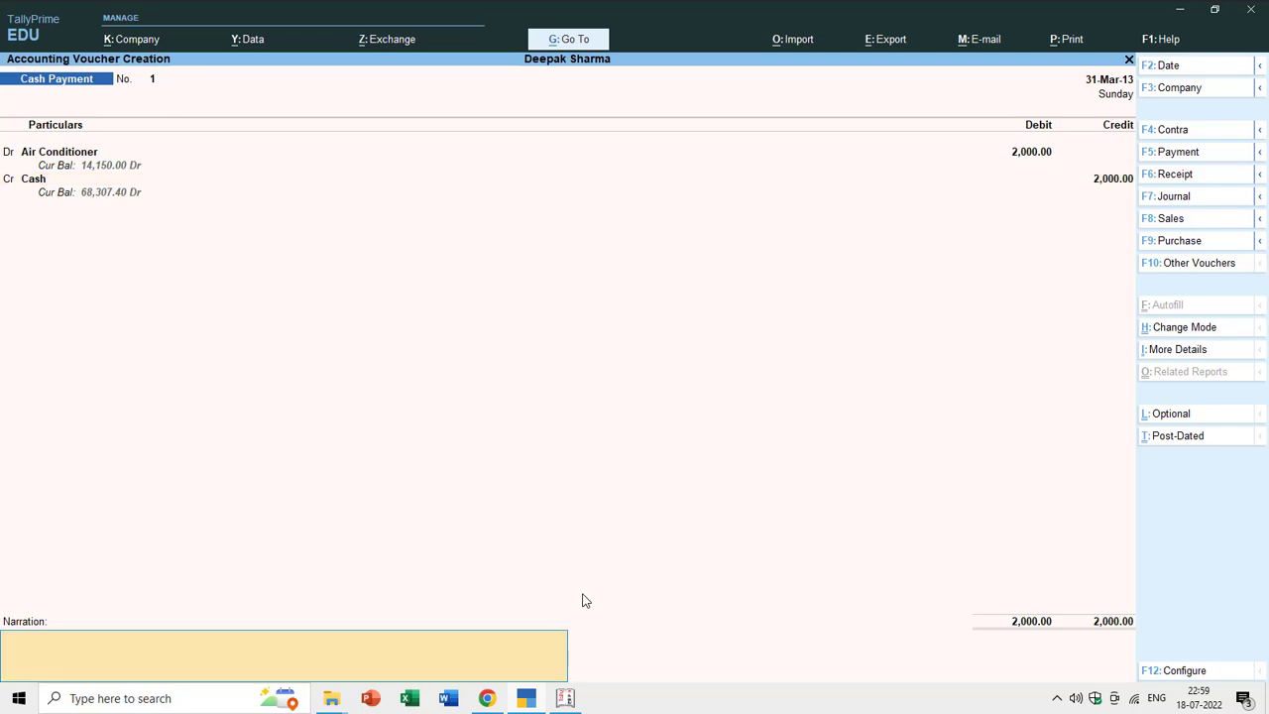
pyautogui.press('Return')
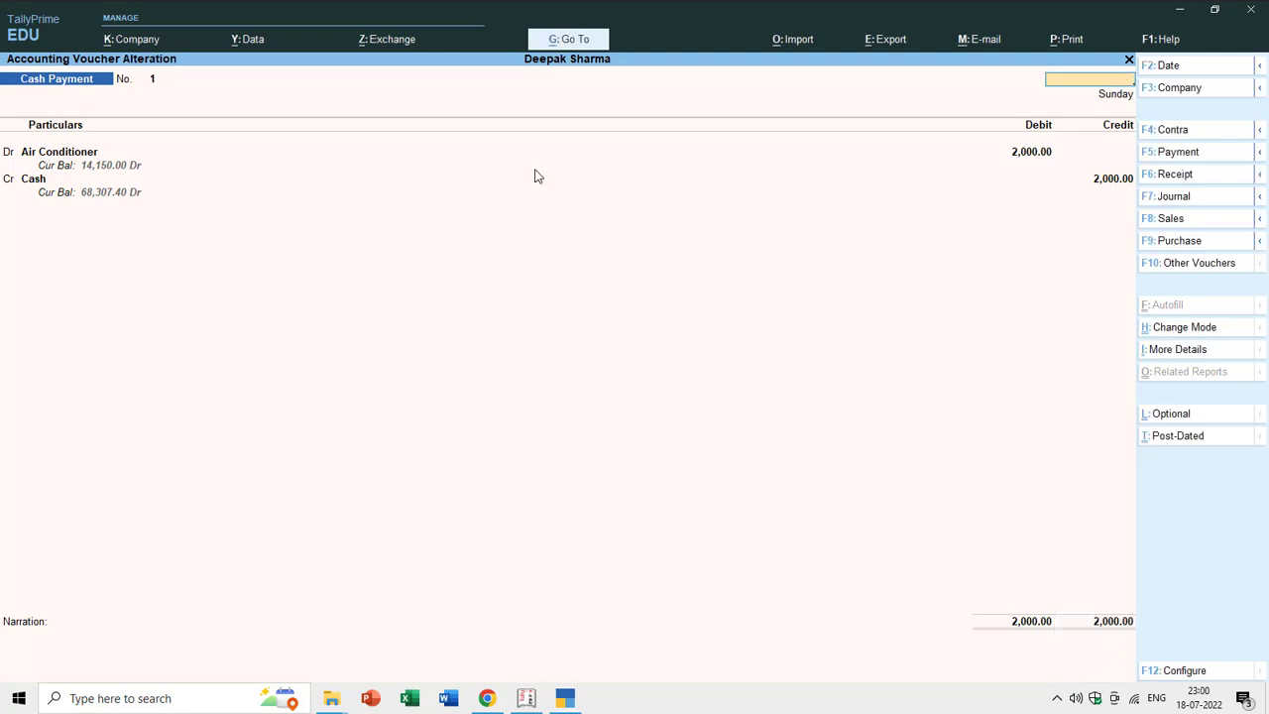
pyautogui.press('pagedown')
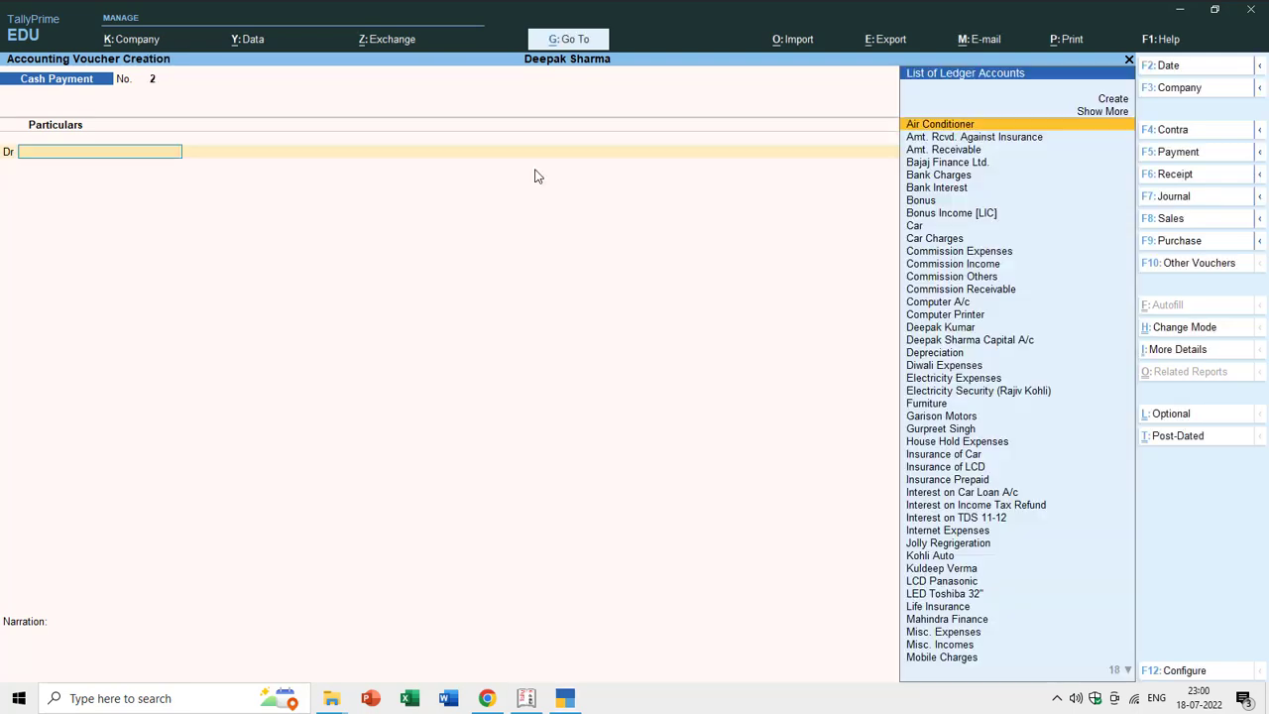
# Check the Day Book for the Air Conditioner entry's voucher type and close the report
pyautogui.press('Escape')
pyautogui.press('Down')
pyautogui.press('Down')
pyautogui.press('Up')
pyautogui.press('Return')
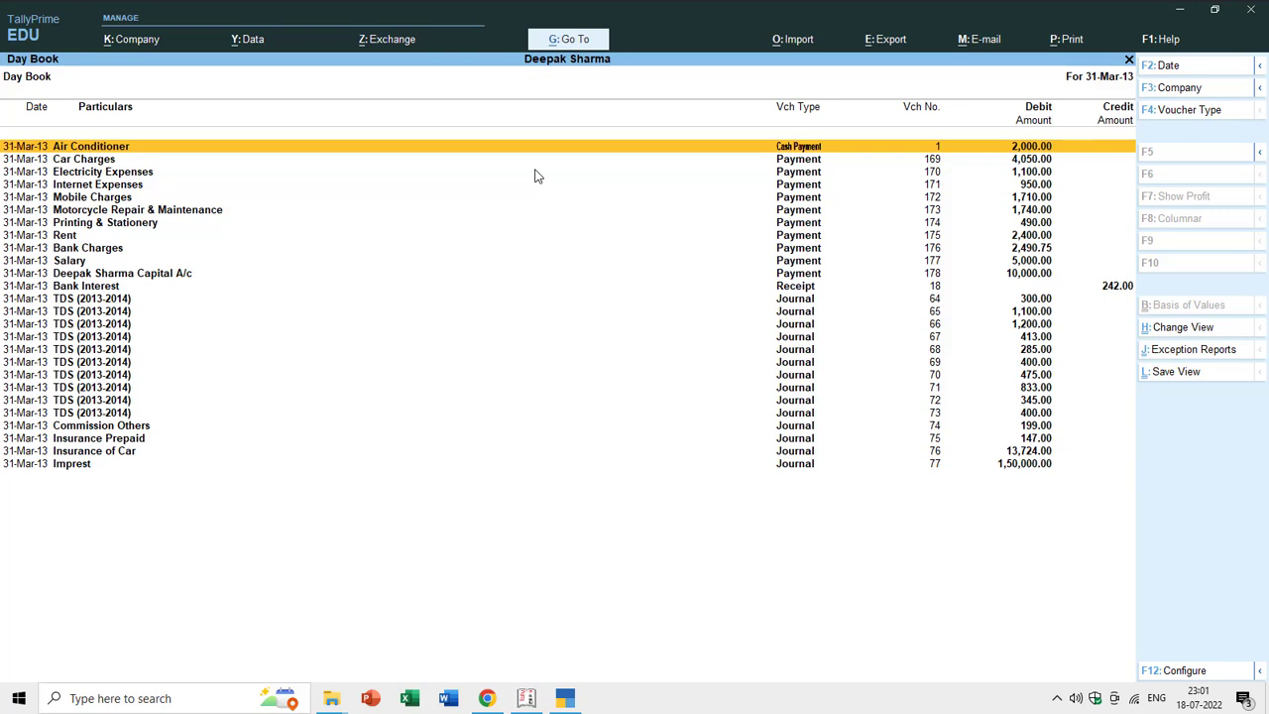
pyautogui.press('Escape')
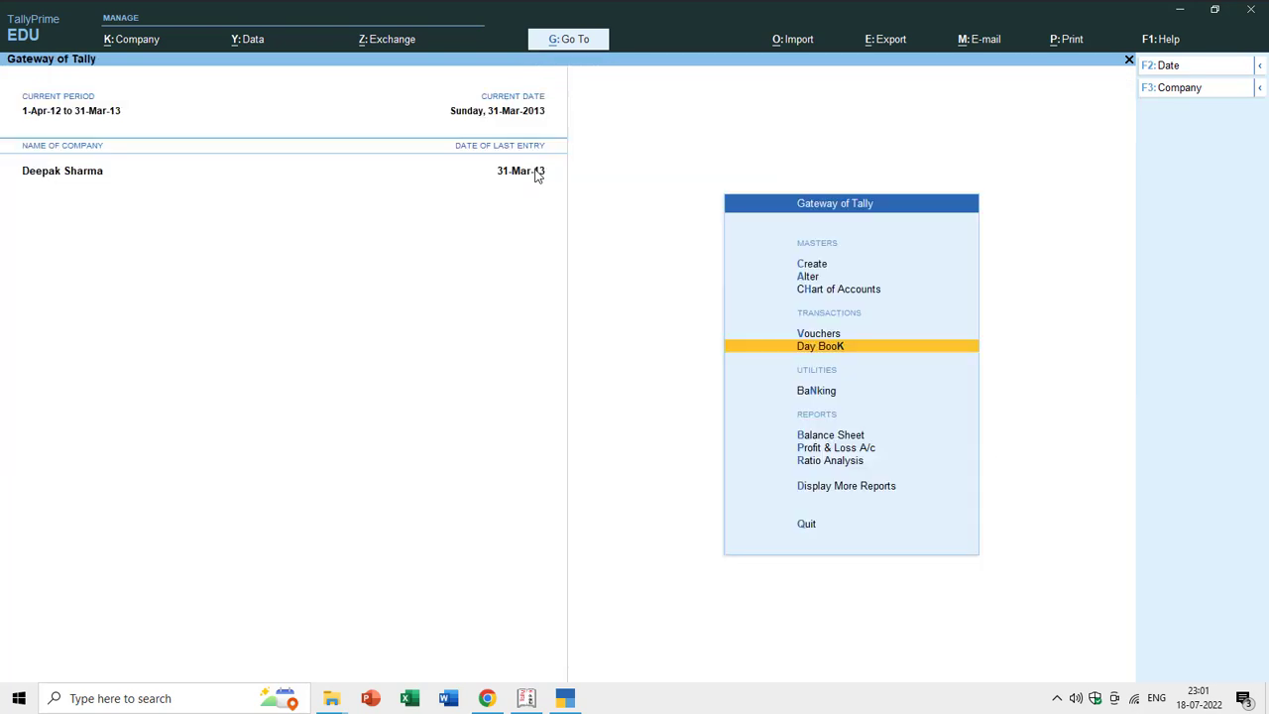
# Start creating another voucher type master named Bank Payment with no alias
pyautogui.press('Up')
pyautogui.press('Up')
pyautogui.press('Up')
pyautogui.press('Up')
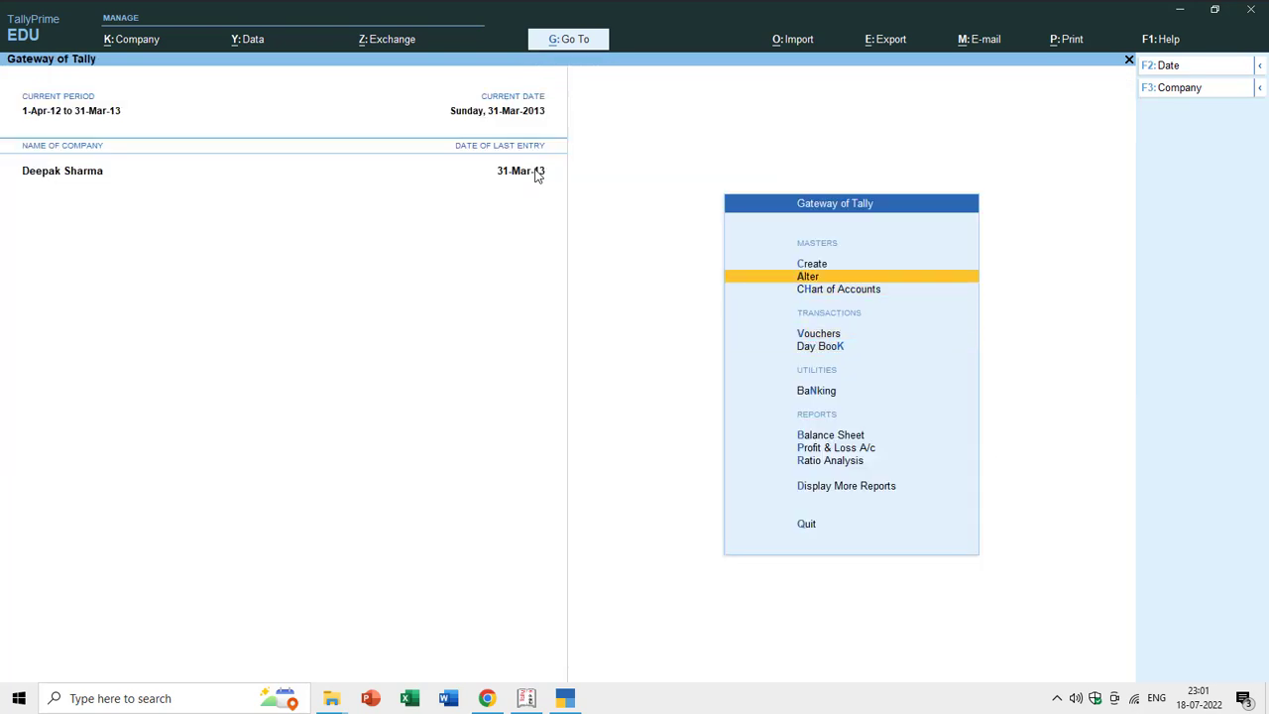
pyautogui.press('Return')
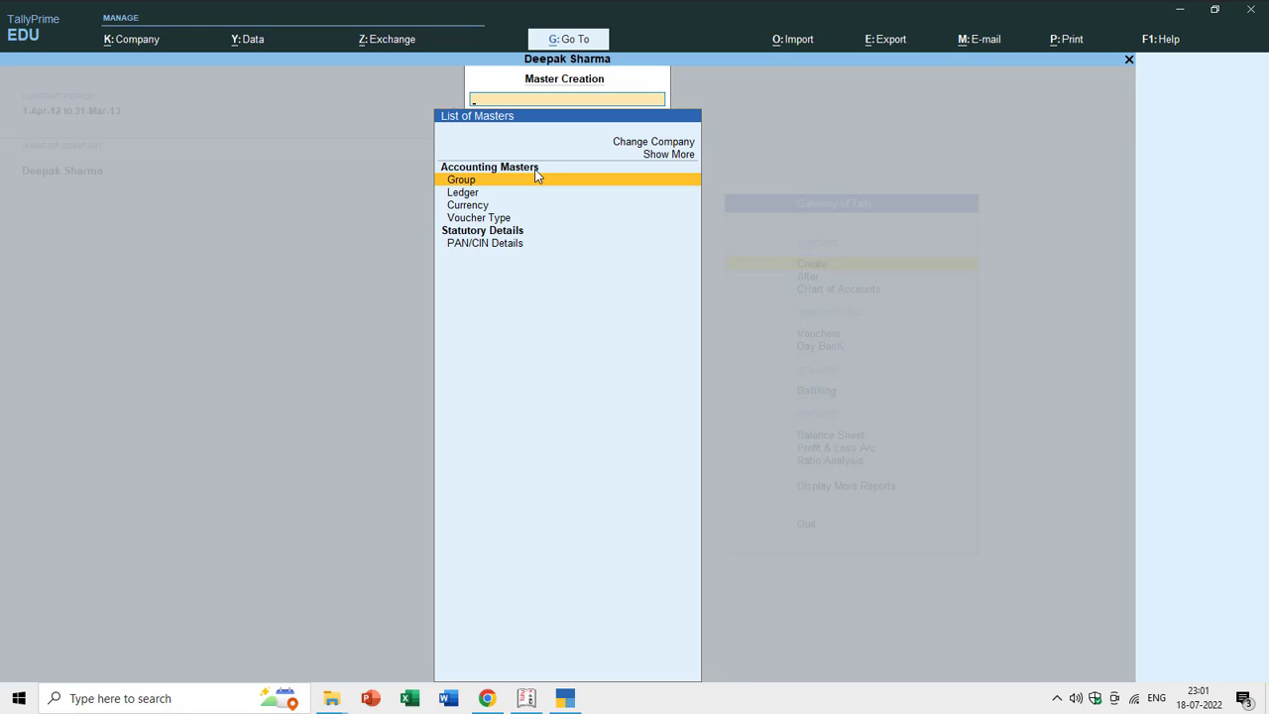
pyautogui.press('Down')
pyautogui.press('Down')
pyautogui.press('Down')
pyautogui.press('Return')
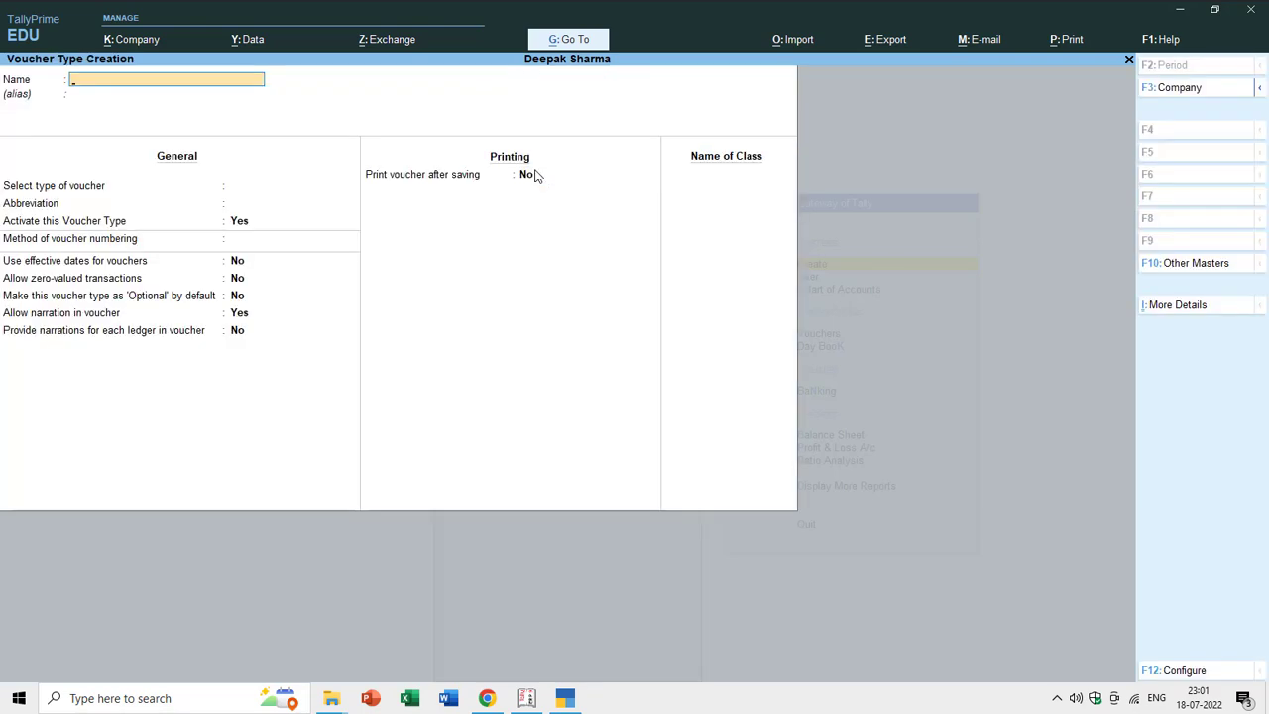
pyautogui.write('Bank Payment')
pyautogui.press('Return')
pyautogui.press('Return')
# Base the Bank Payment voucher type on Payment and set its abbreviation to Bank Pymt
pyautogui.press('Down')
pyautogui.press('Down')
pyautogui.press('Down')
pyautogui.press('Down')
pyautogui.press('Down')
pyautogui.press('Down')
pyautogui.press('Down')
pyautogui.press('Down')
pyautogui.press('Down')
pyautogui.press('Down')
pyautogui.press('Down')
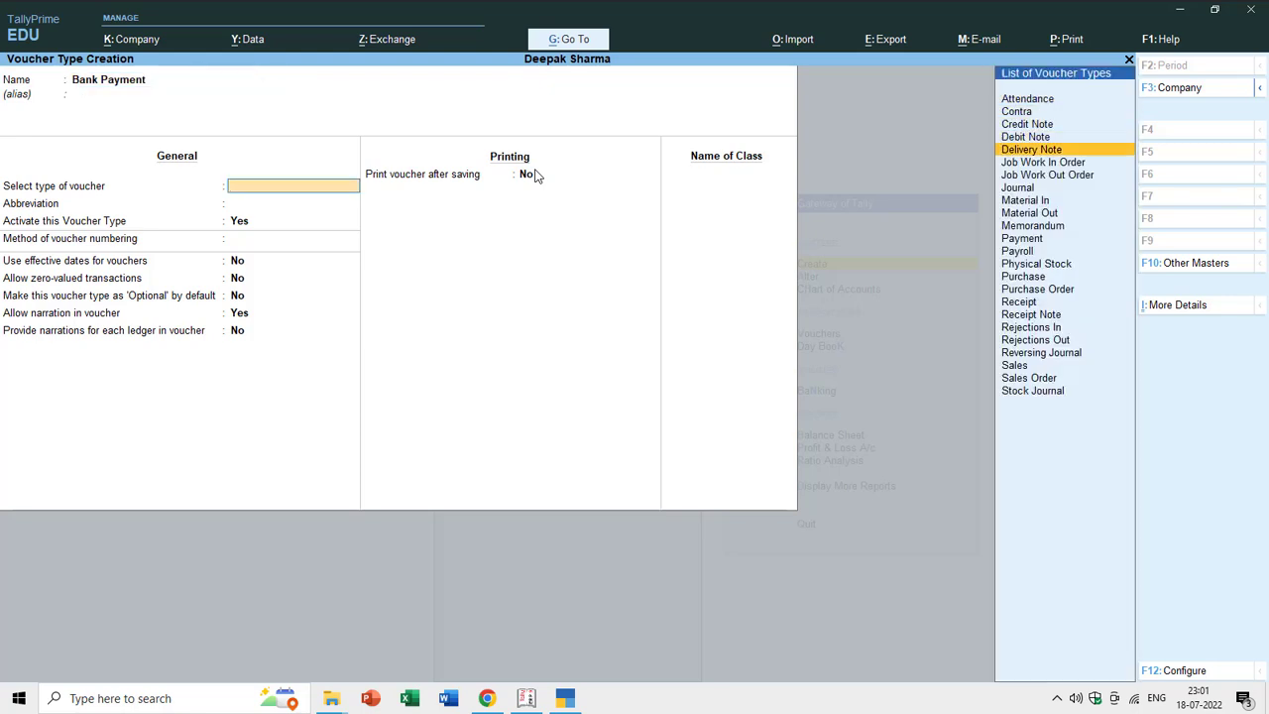
pyautogui.press('Return')
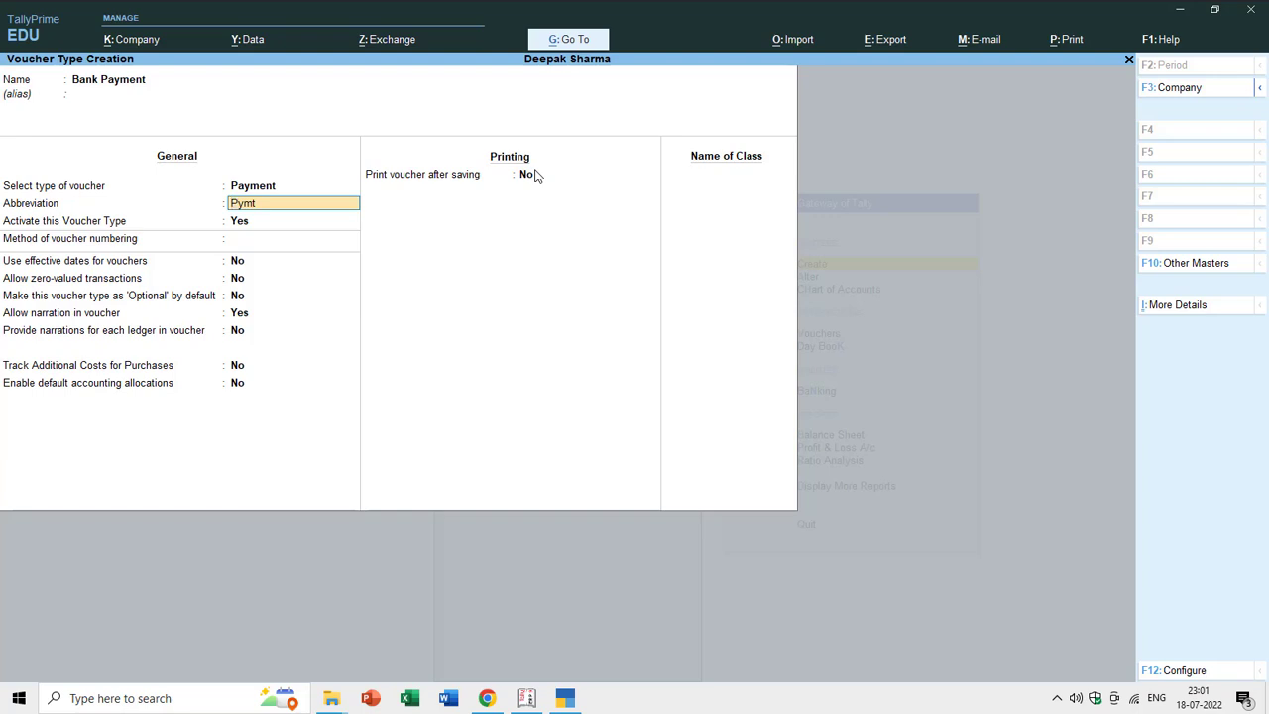
pyautogui.write('Bank')
pyautogui.press('Return')
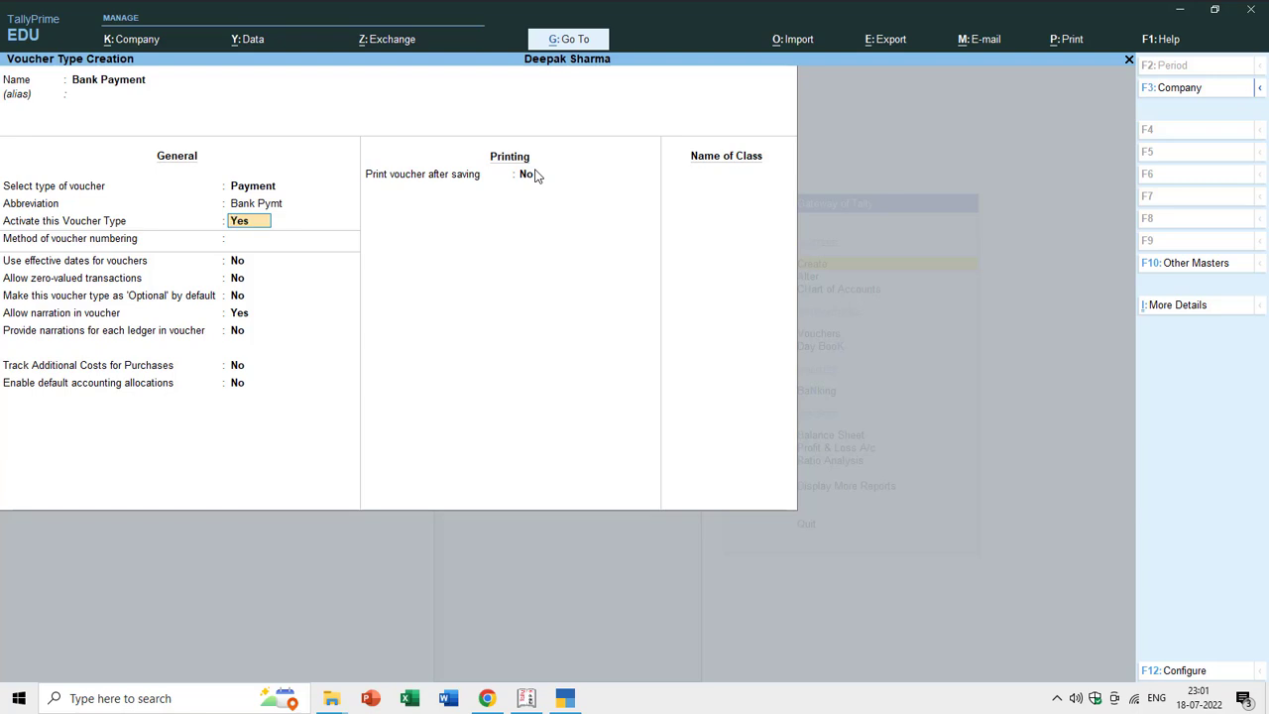
# Keep the Bank Payment voucher type active with Automatic numbering, no advanced configuration, and the default narration and allocation settings
pyautogui.press('Return')
pyautogui.press('Return')
pyautogui.press('Return')
pyautogui.press('Return')
pyautogui.press('Return')
pyautogui.press('Return')
pyautogui.press('Return')
pyautogui.press('Return')
pyautogui.press('Return')
pyautogui.press('Return')
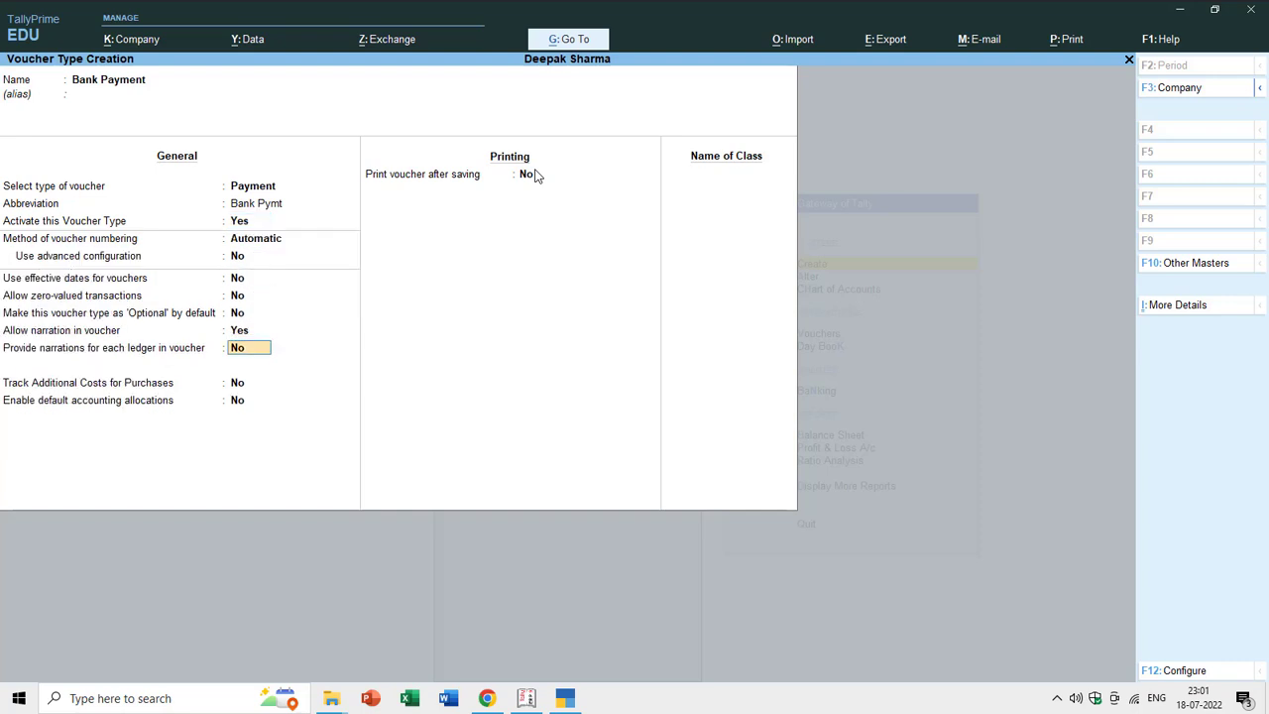
pyautogui.press('BackSpace')
pyautogui.press('BackSpace')
pyautogui.press('BackSpace')
pyautogui.press('BackSpace')
pyautogui.press('BackSpace')
pyautogui.press('BackSpace')
pyautogui.press('BackSpace')
pyautogui.press('BackSpace')
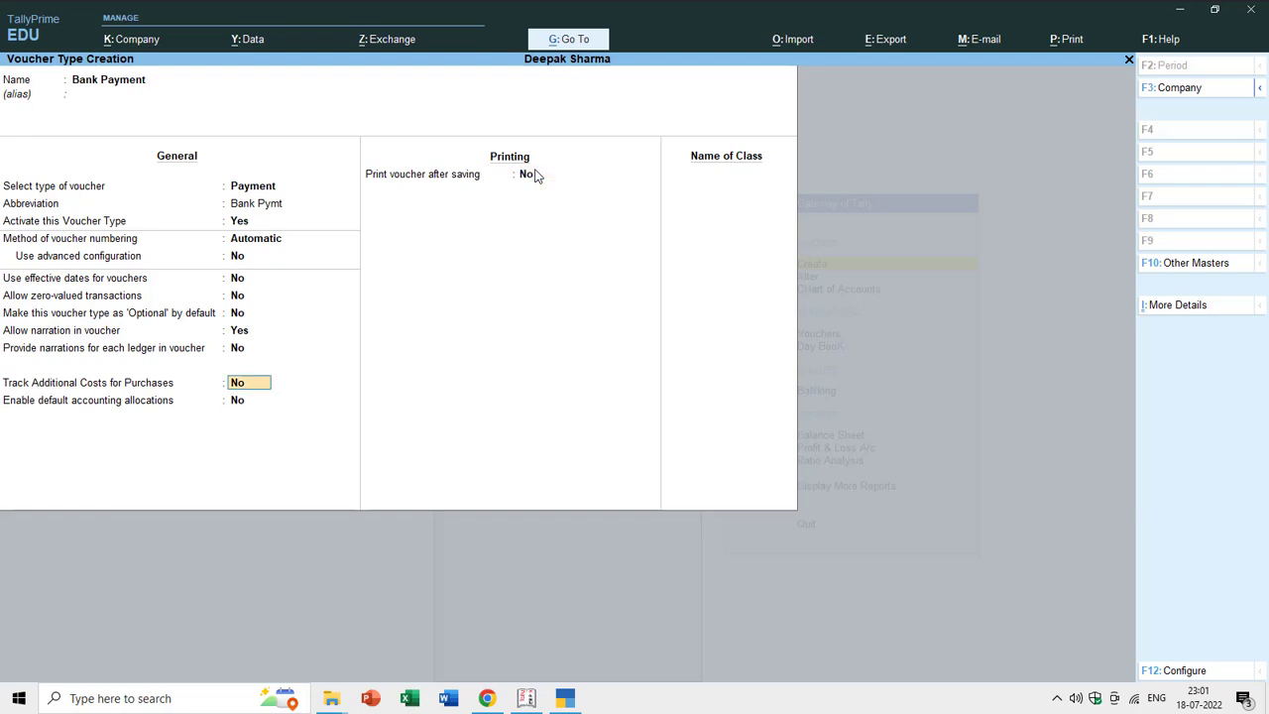
# Save the Bank Payment voucher type and return to the Gateway of Tally
pyautogui.hotkey('ctrl', 'a')
pyautogui.press('Return')
pyautogui.press('Return')
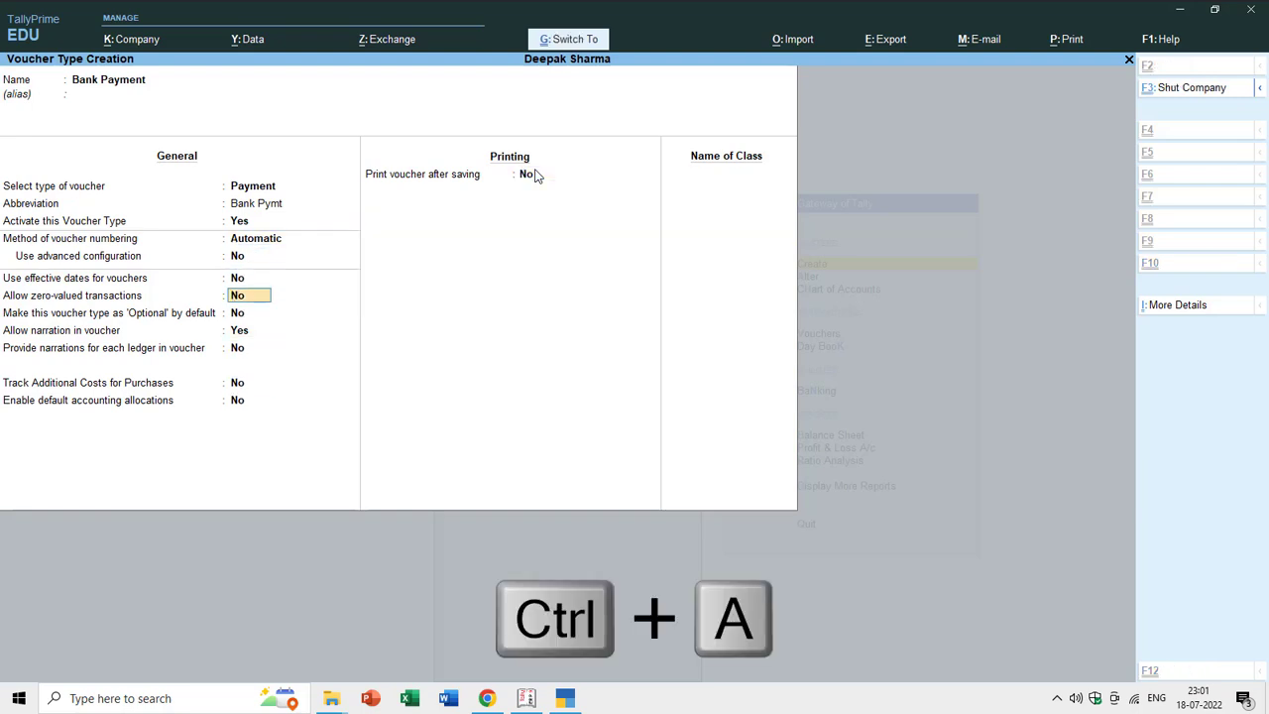
pyautogui.hotkey('ctrl', 'a')
pyautogui.press('Escape')
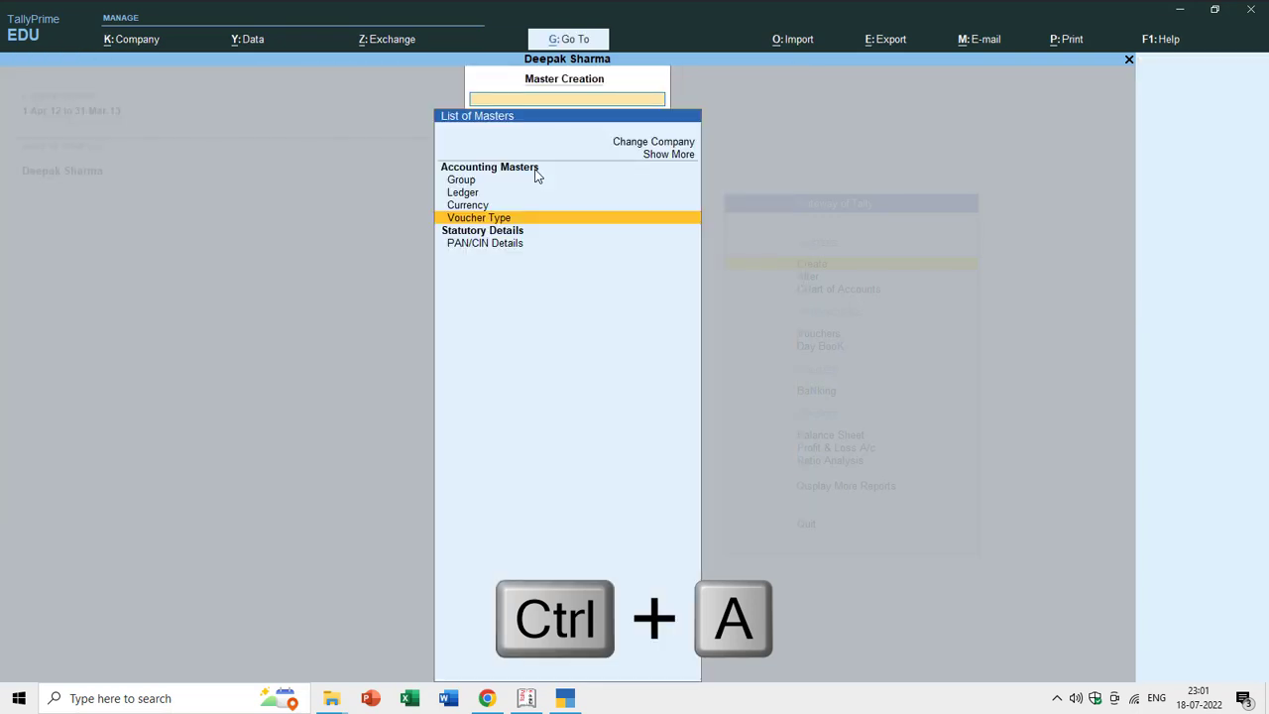
pyautogui.press('Escape')
# Start a new accounting voucher and switch its payment type to Bank Payment
pyautogui.press('Down')
pyautogui.press('Down')
pyautogui.press('Down')
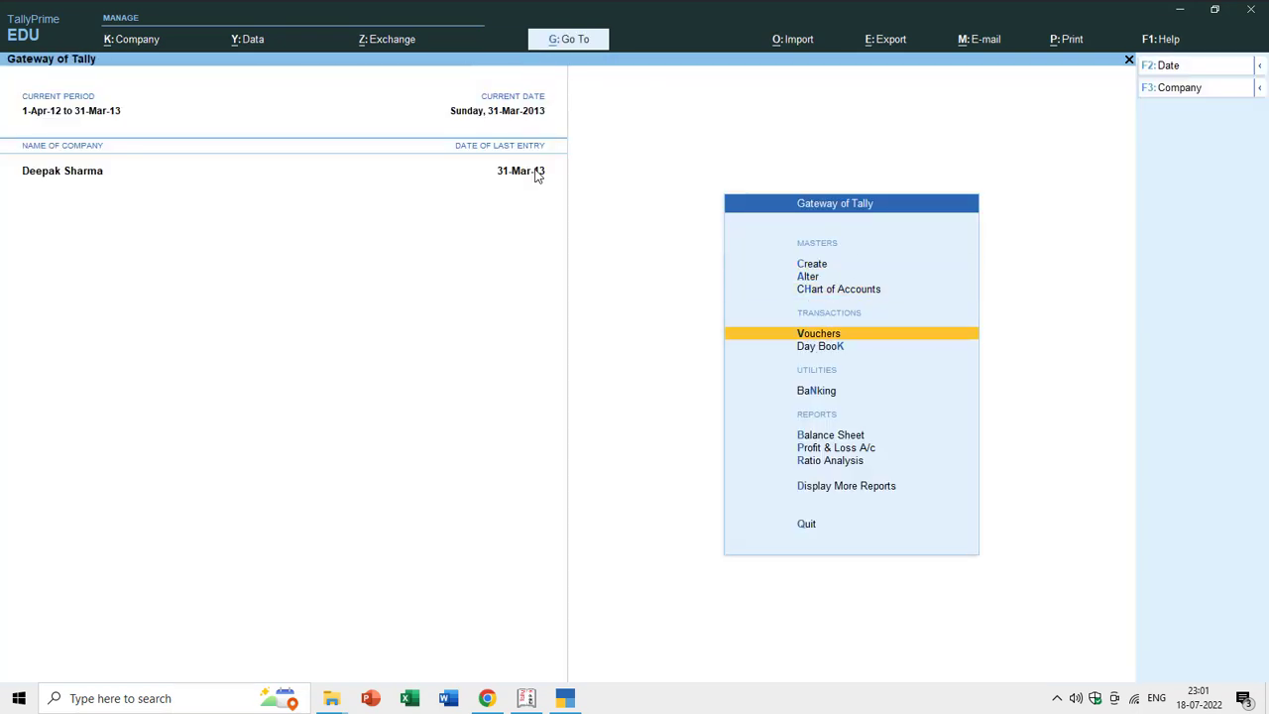
pyautogui.press('Return')
pyautogui.press('F5')
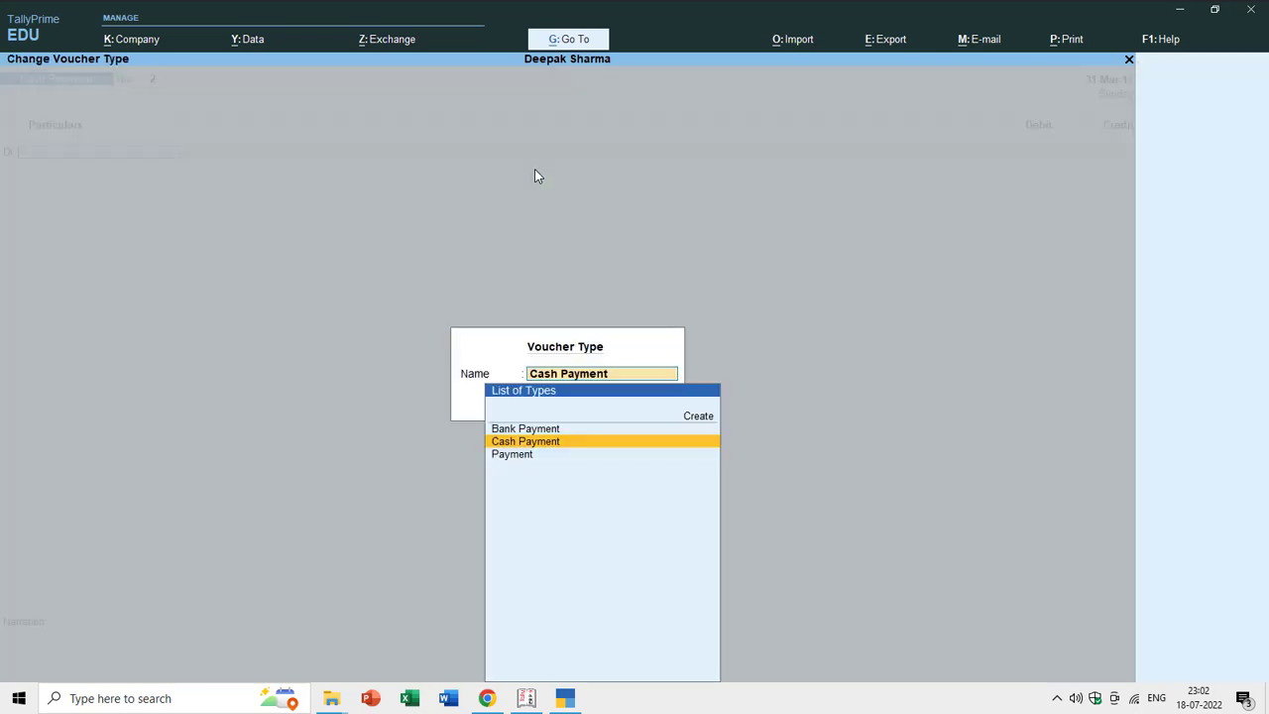
pyautogui.press('Down')
pyautogui.press('Up')
pyautogui.press('Up')
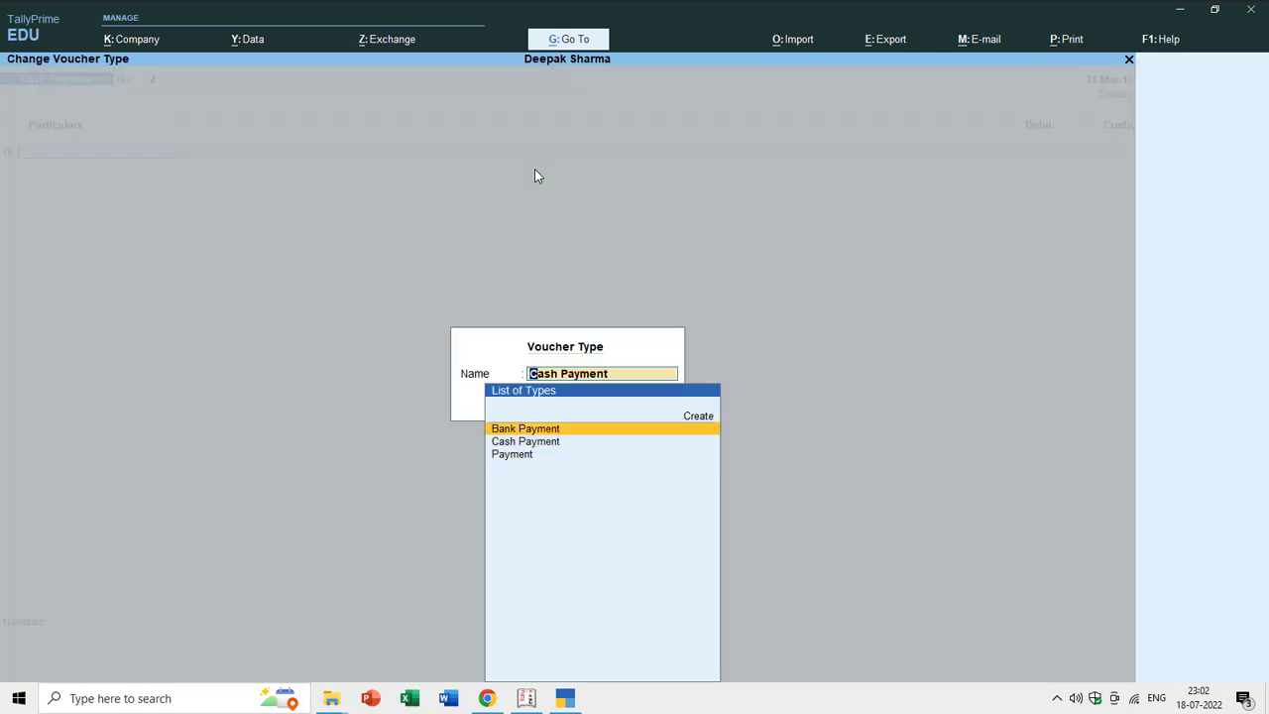
pyautogui.press('Return')
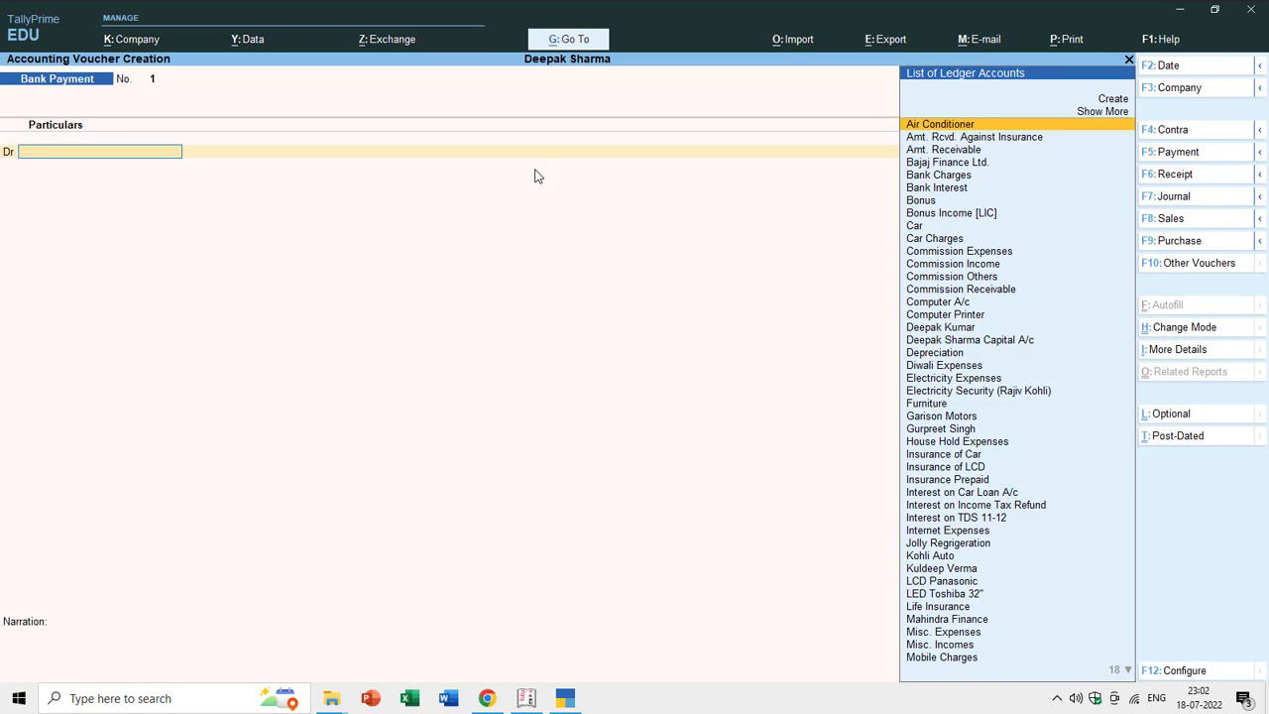
# Record a Bank Payment voucher debiting Air Conditioner and crediting Cash with 1,000, and save it without narration
pyautogui.press('Return')
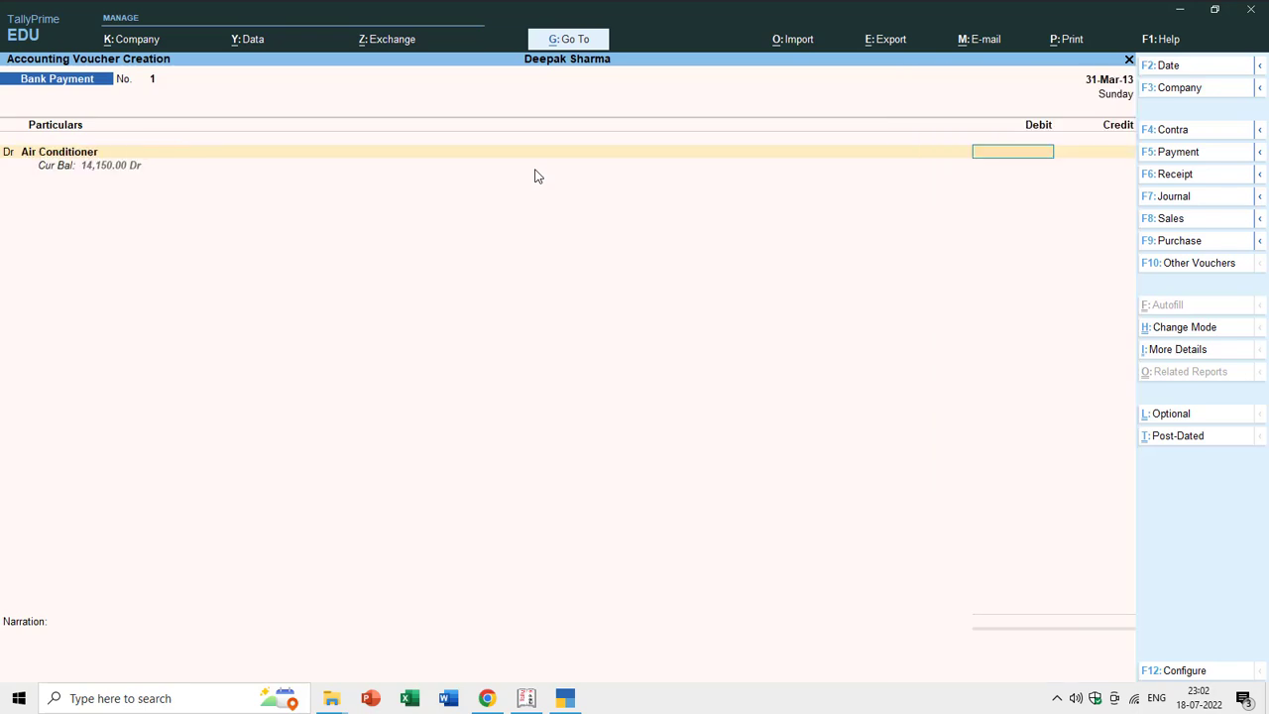
pyautogui.write('1000')
pyautogui.press('Return')
pyautogui.press('Return')
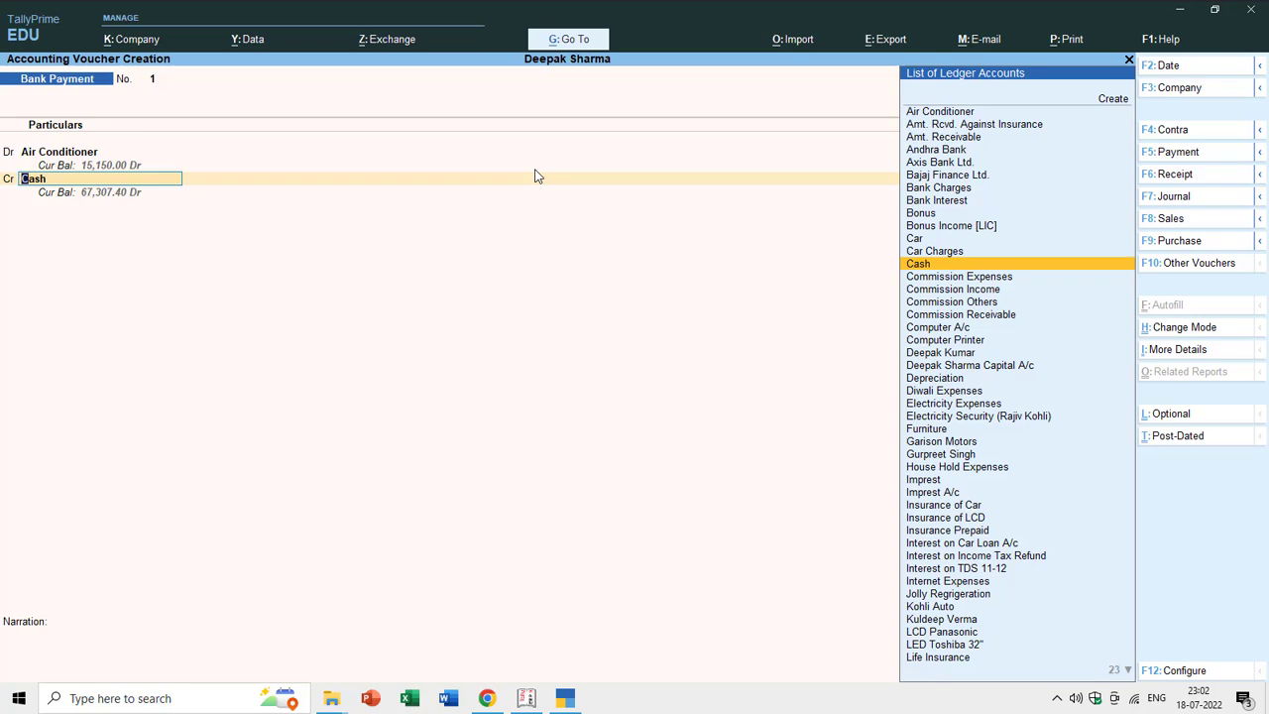
pyautogui.press('Return')
pyautogui.press('Return')
pyautogui.press('Return')
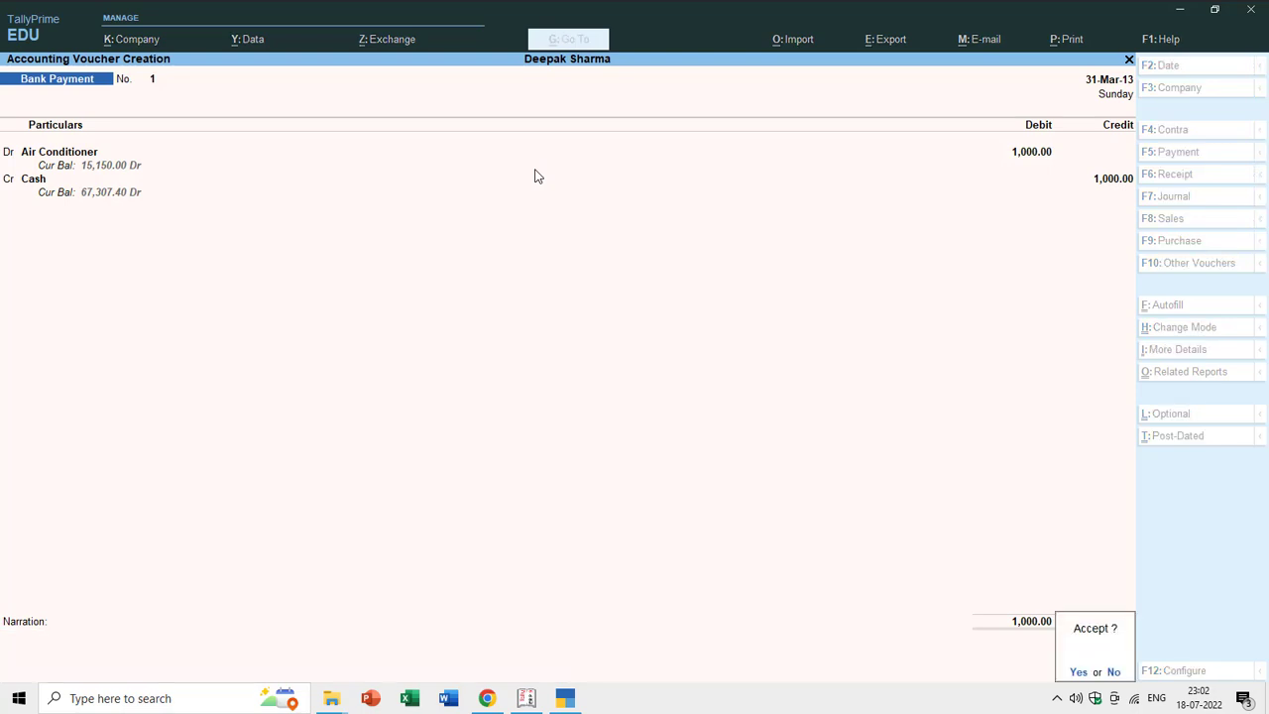
pyautogui.press('Return')
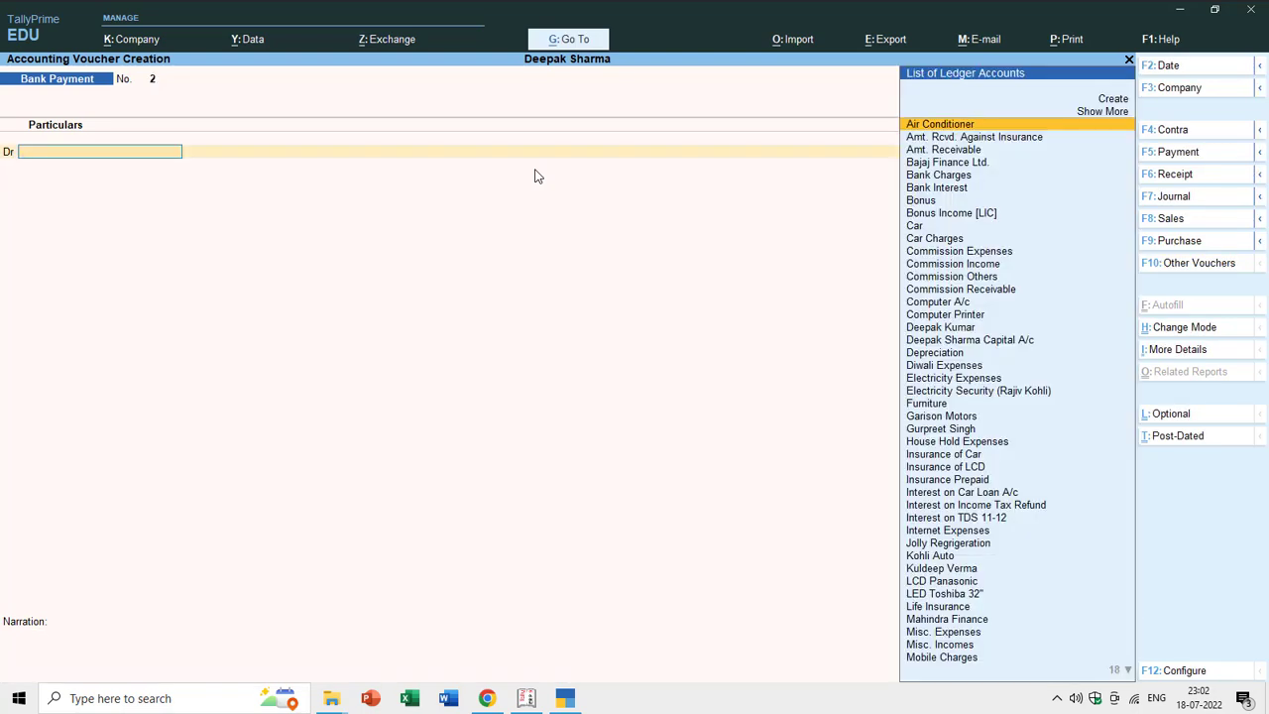
# Leave voucher entry and check the voucher types of the Air Conditioner entries in the Day Book
pyautogui.press('Escape')
pyautogui.press('Return')
pyautogui.press('Down')
pyautogui.press('Return')
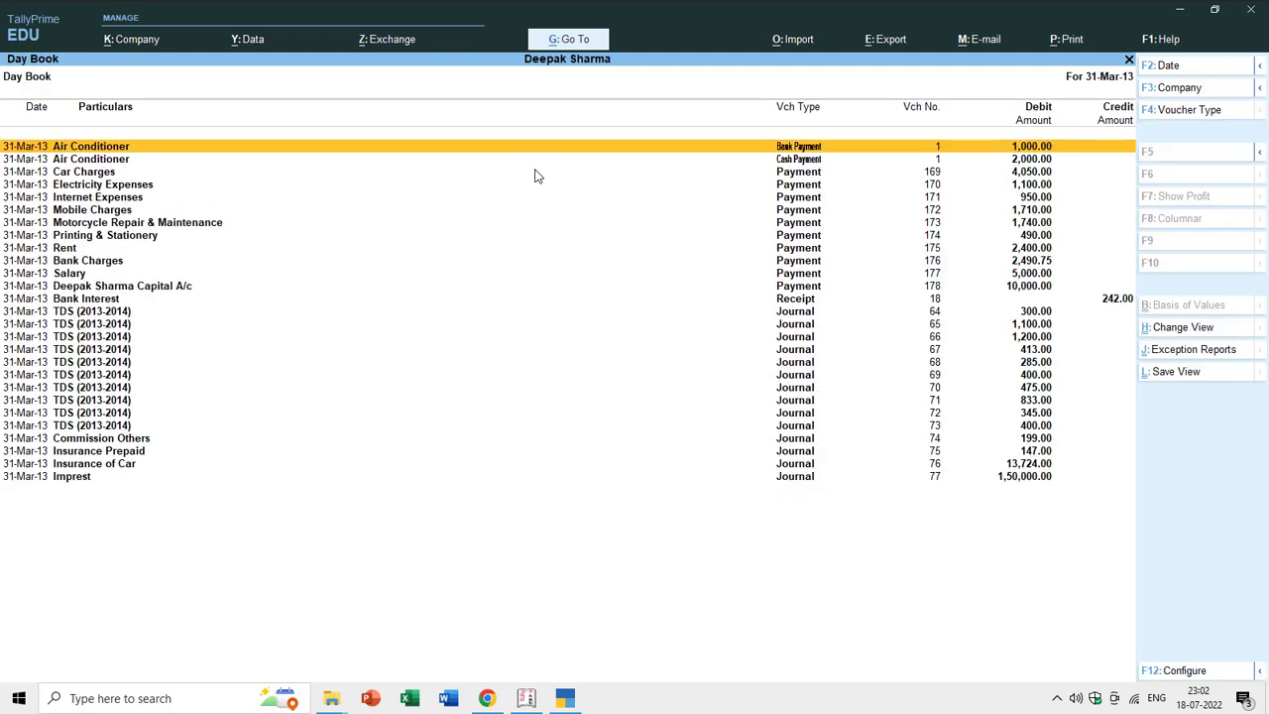
pyautogui.press('Down')
pyautogui.press('Up')
# Open the Air Conditioner Bank Payment voucher and examine which ledgers its credit line offers
pyautogui.press('Return')
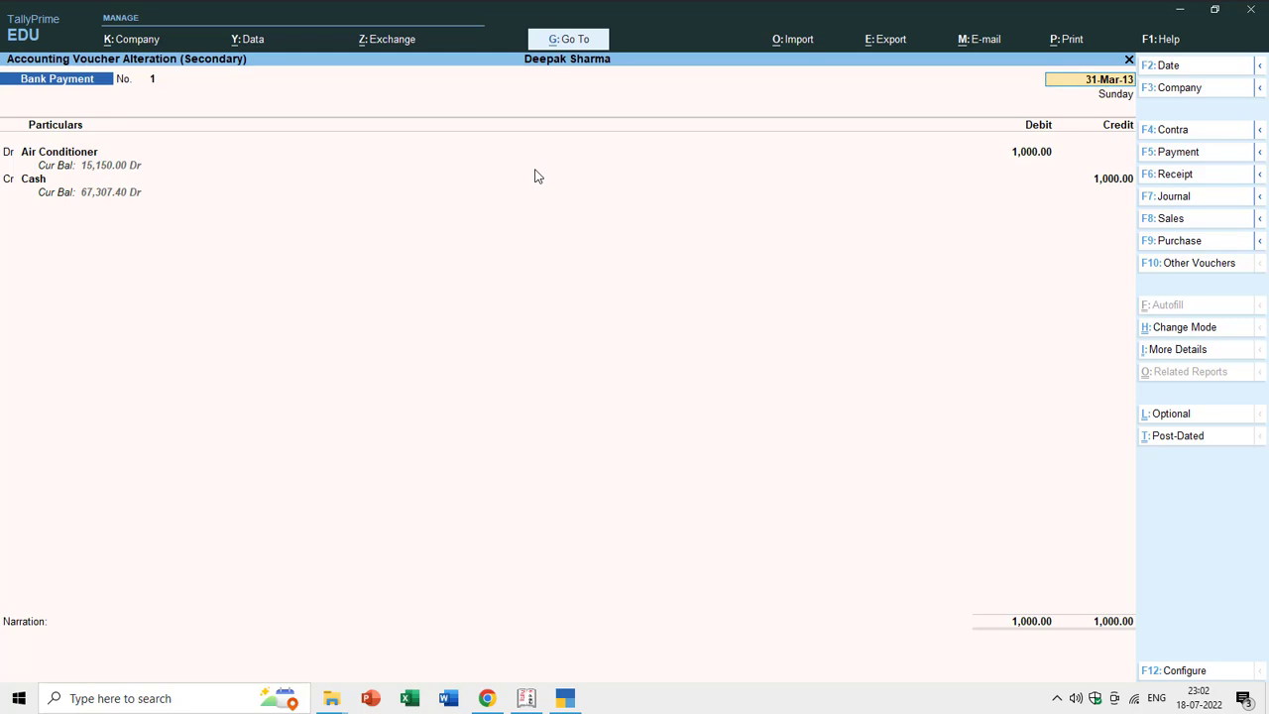
pyautogui.press('Return')
pyautogui.press('Return')
pyautogui.press('Return')
pyautogui.press('Return')
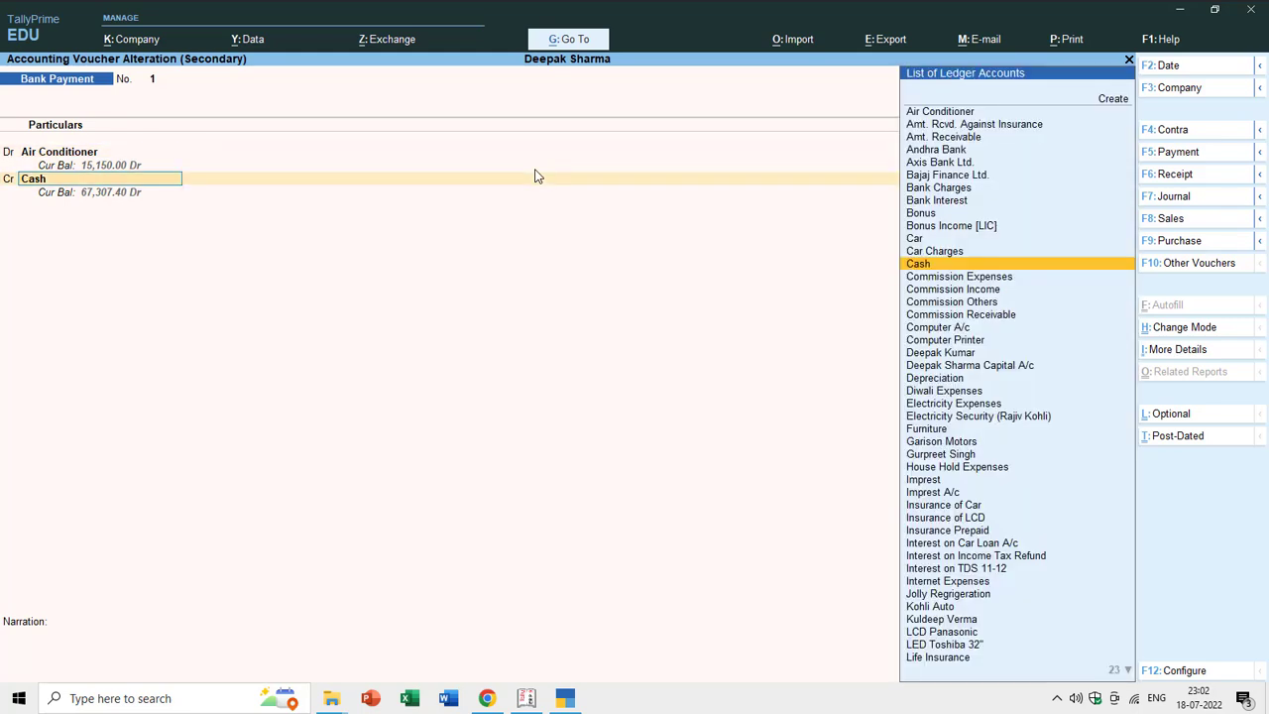
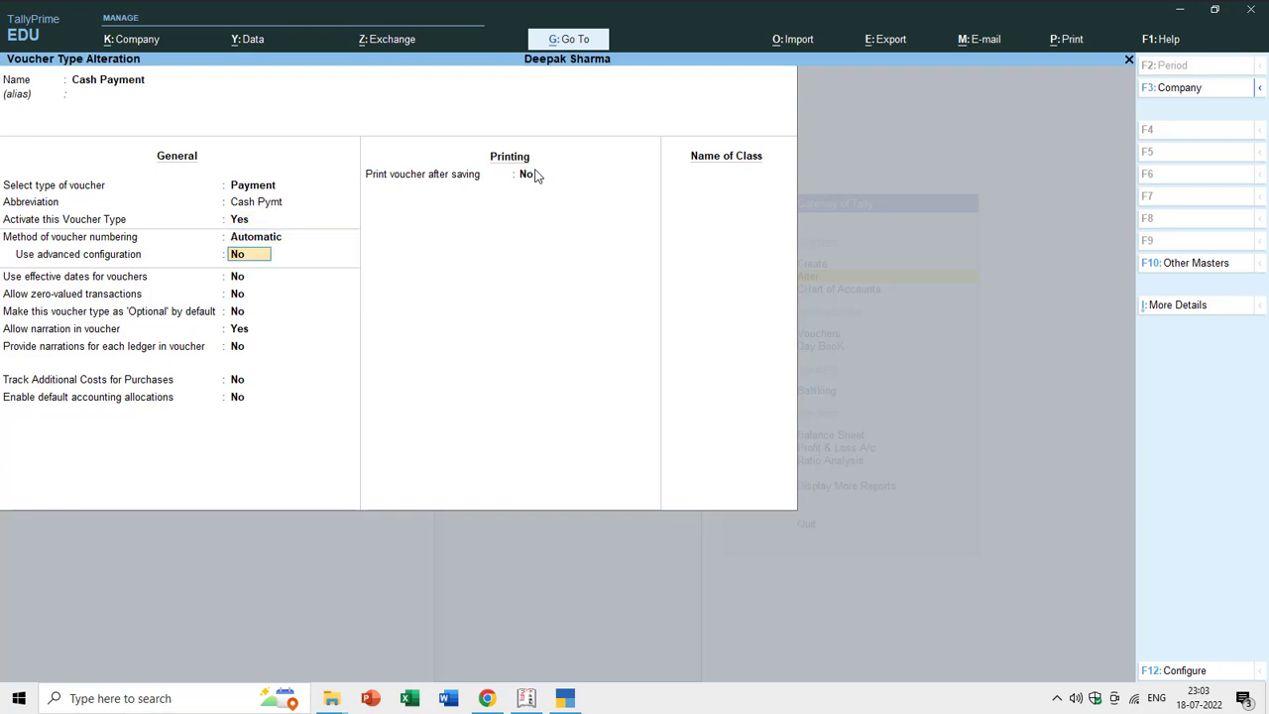
# Add a class named Cash to the Cash Payment voucher type, excluding no groups
pyautogui.press('Return')
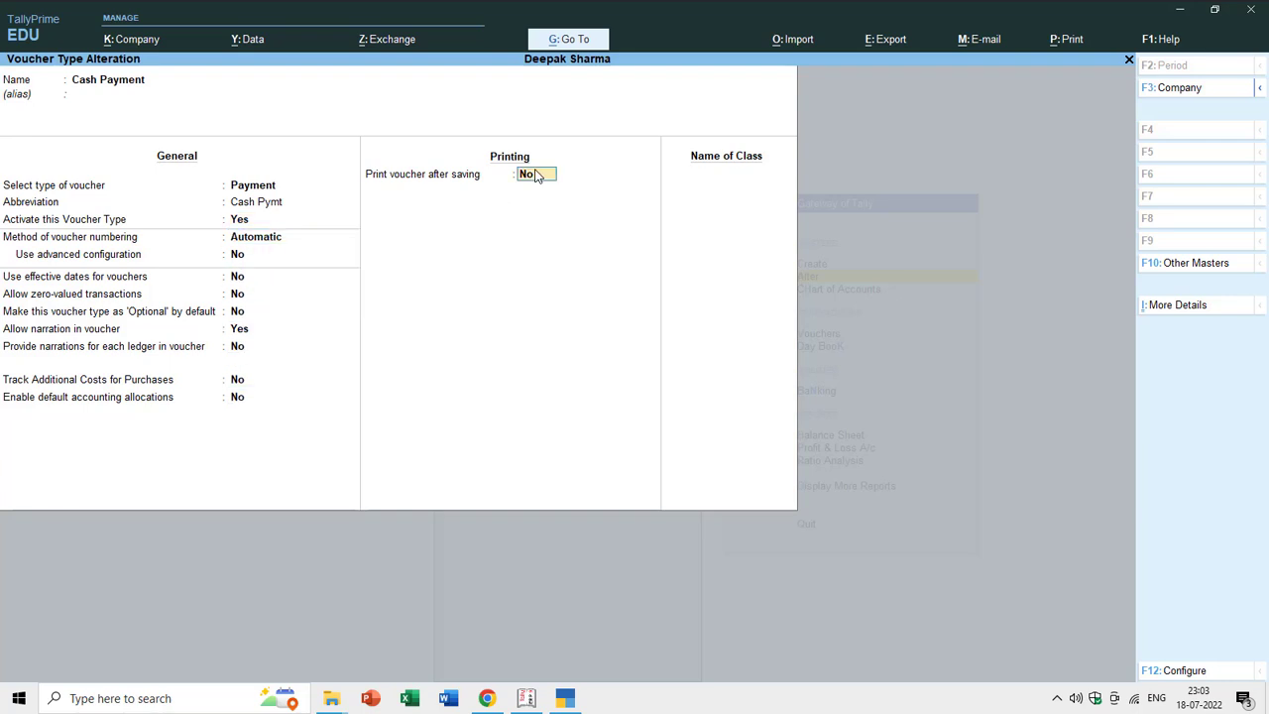
pyautogui.press('Return')
pyautogui.write('C')
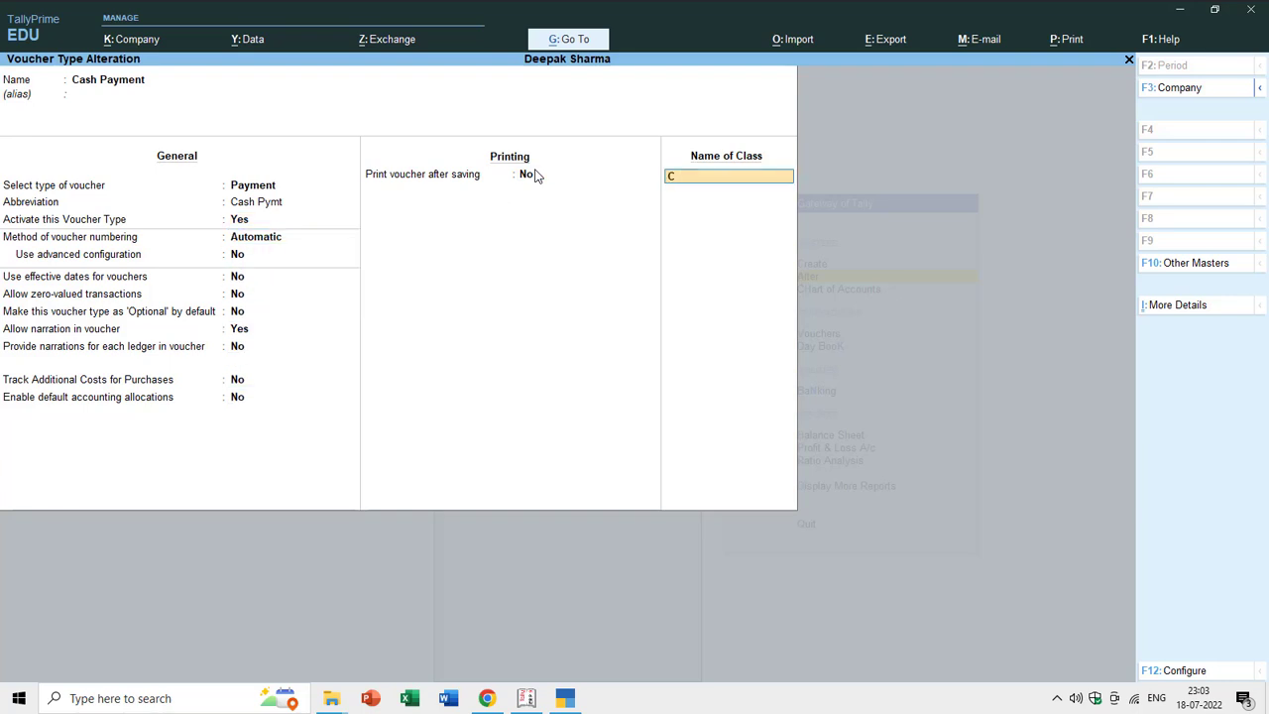
pyautogui.write('ash')
pyautogui.press('Return')
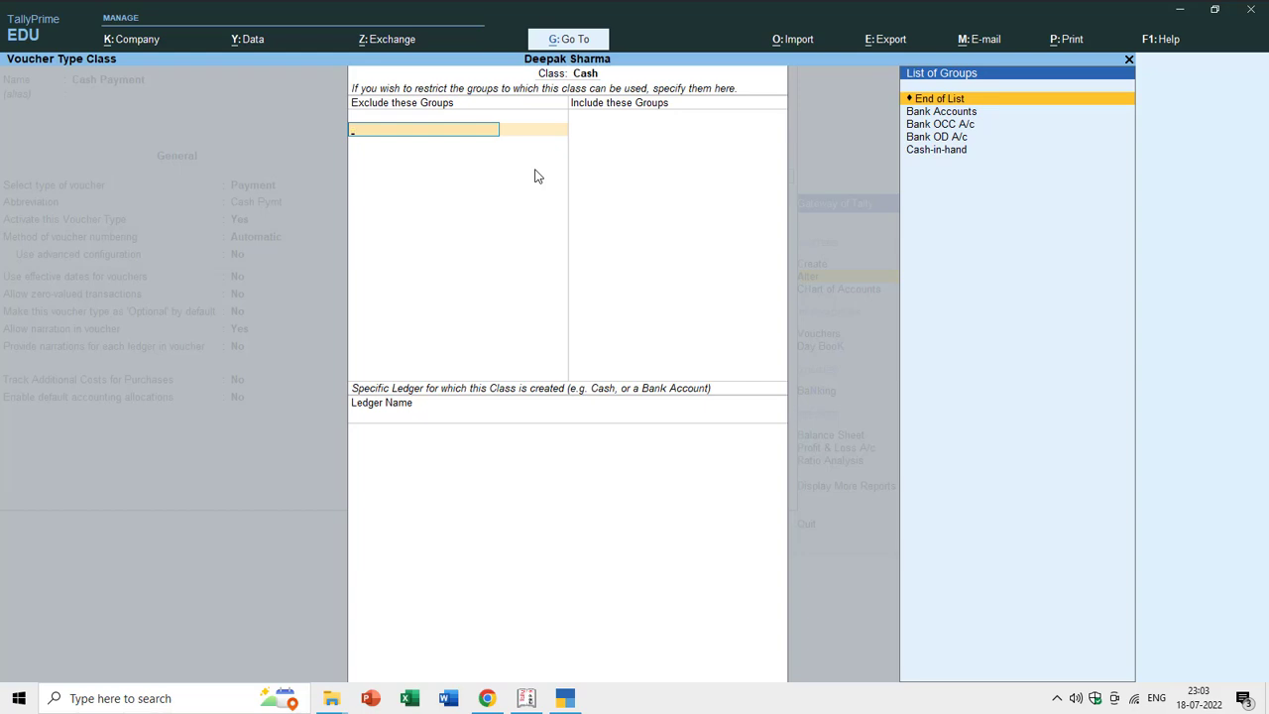
pyautogui.press('Return')
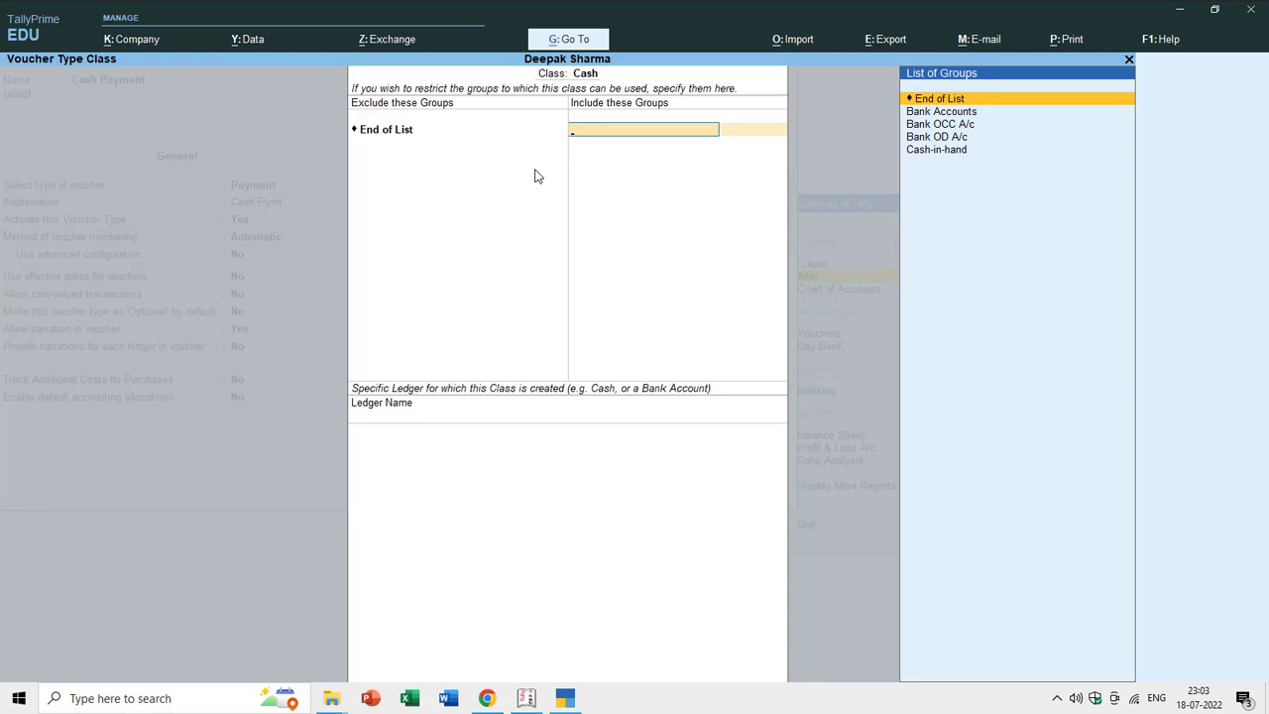
# Try restricting the Cash class to the Cash-in-hand group, then return to the included groups
pyautogui.press('Down')
pyautogui.press('Down')
pyautogui.press('Down')
pyautogui.press('Down')
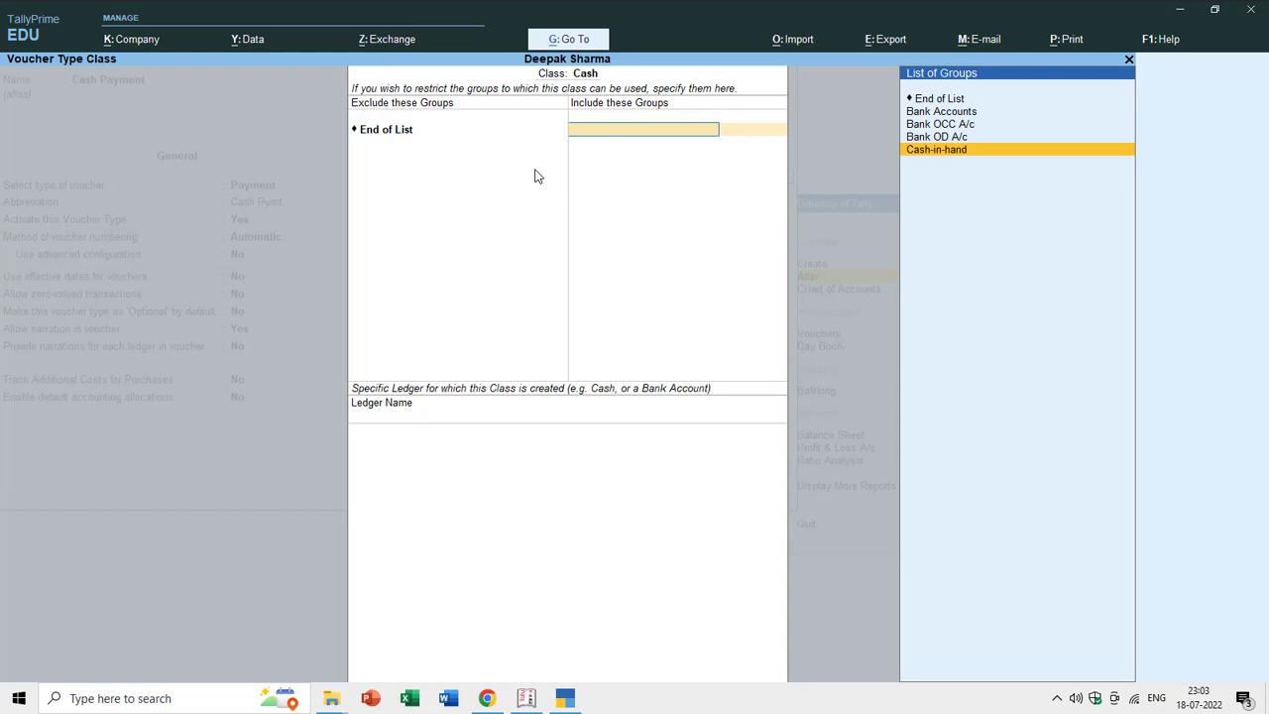
pyautogui.press('Return')
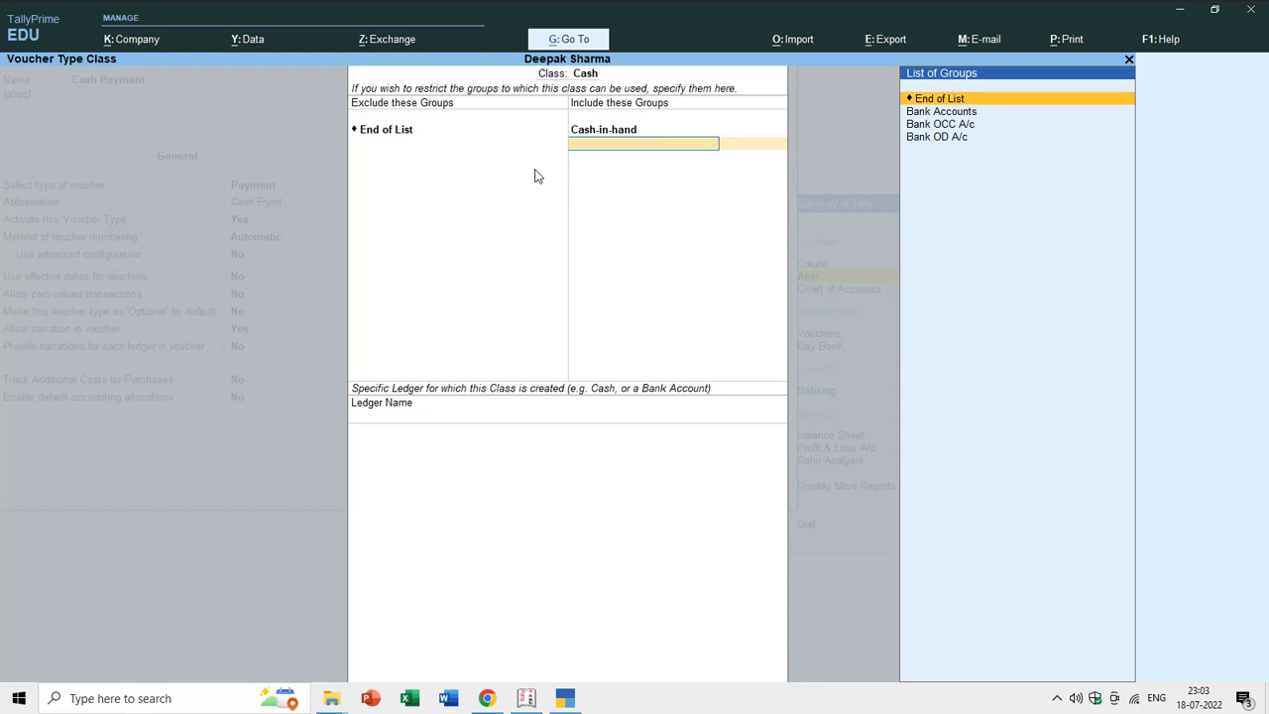
pyautogui.press('Return')
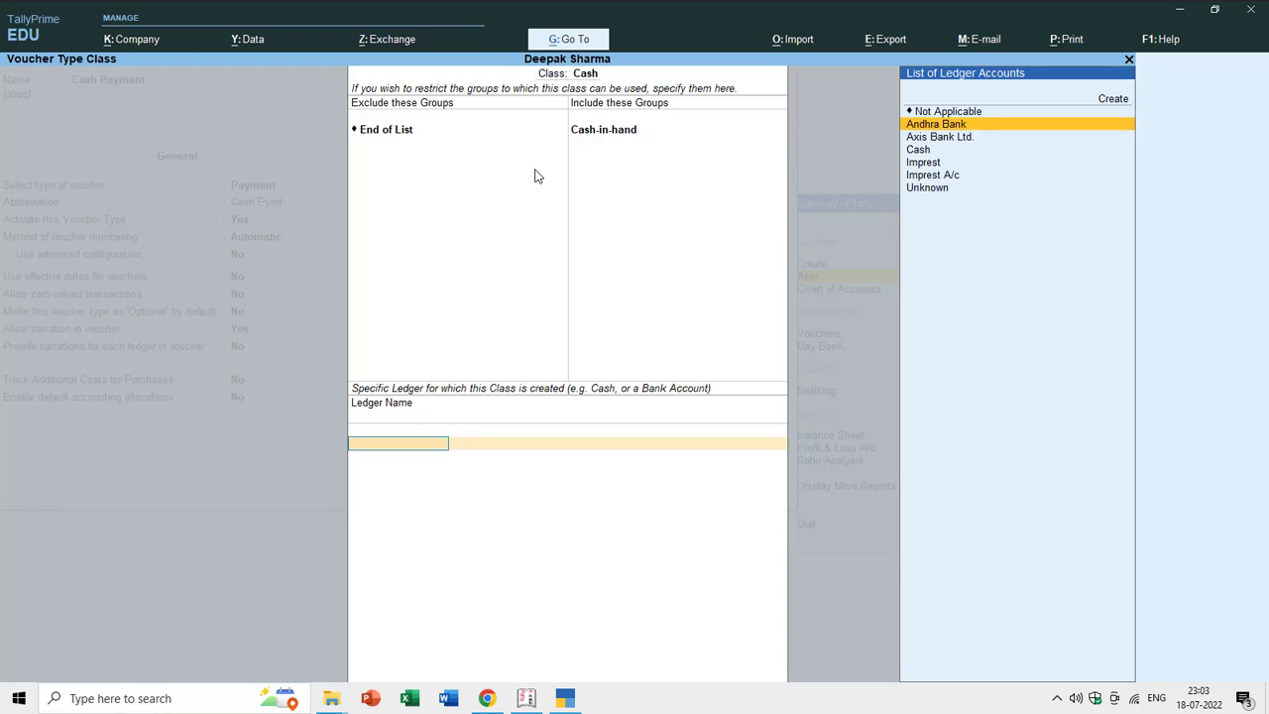
pyautogui.press('Down')
pyautogui.press('Down')
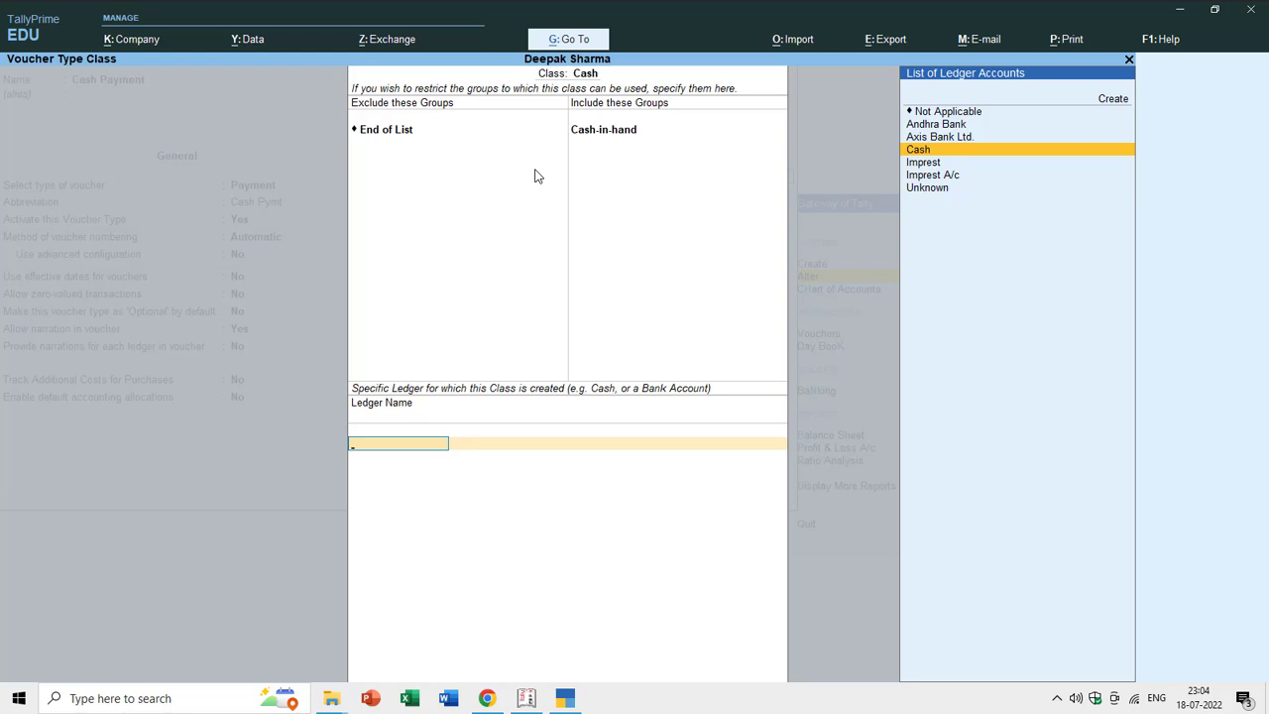
pyautogui.press('Down')
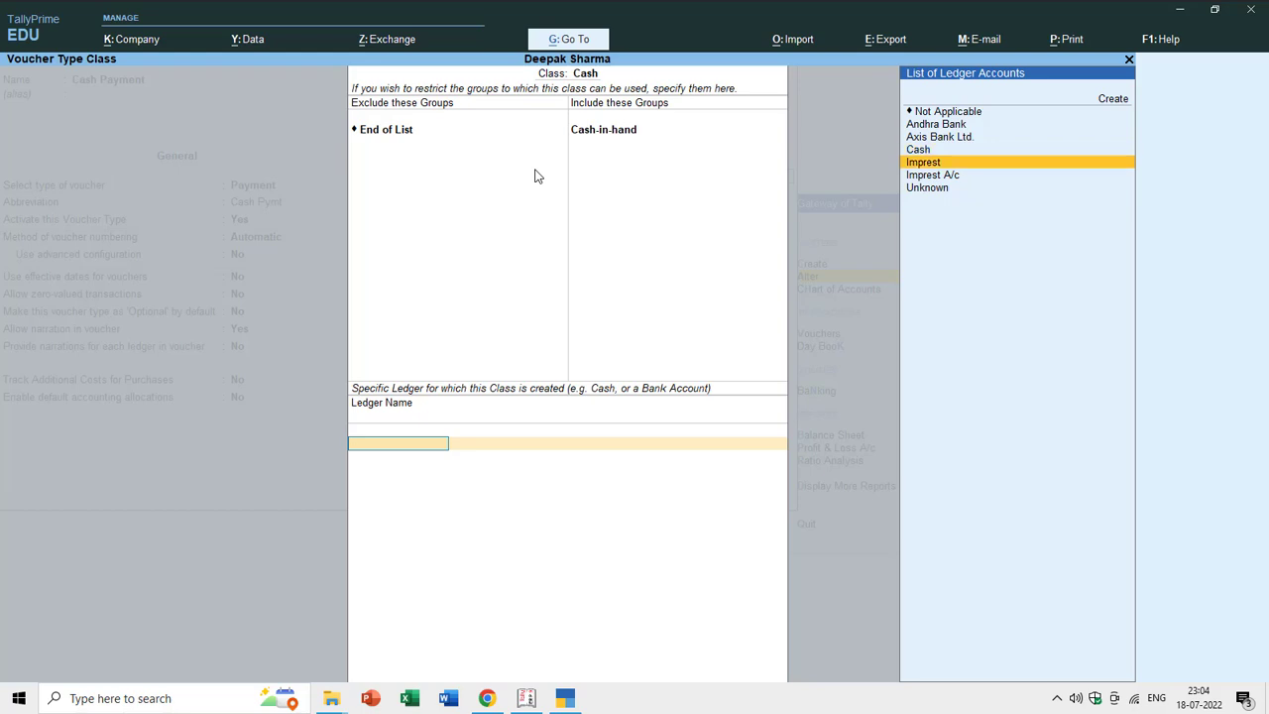
pyautogui.press('Up')
pyautogui.press('BackSpace')
pyautogui.press('Up')
pyautogui.press('Up')
pyautogui.press('Up')
pyautogui.press('Up')
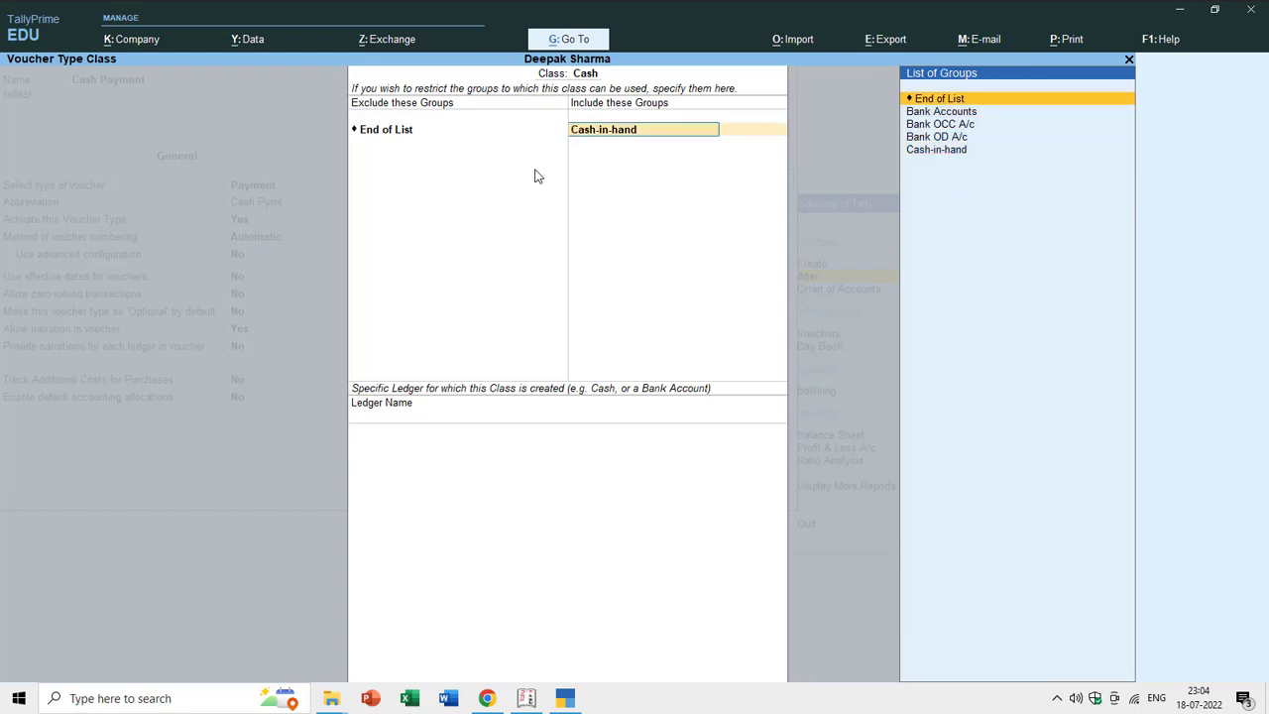
# Leave the Cash class's included groups empty, set Cash as its specific ledger, and save the Cash Payment voucher type
pyautogui.press('Return')
pyautogui.press('Down')
pyautogui.press('Down')
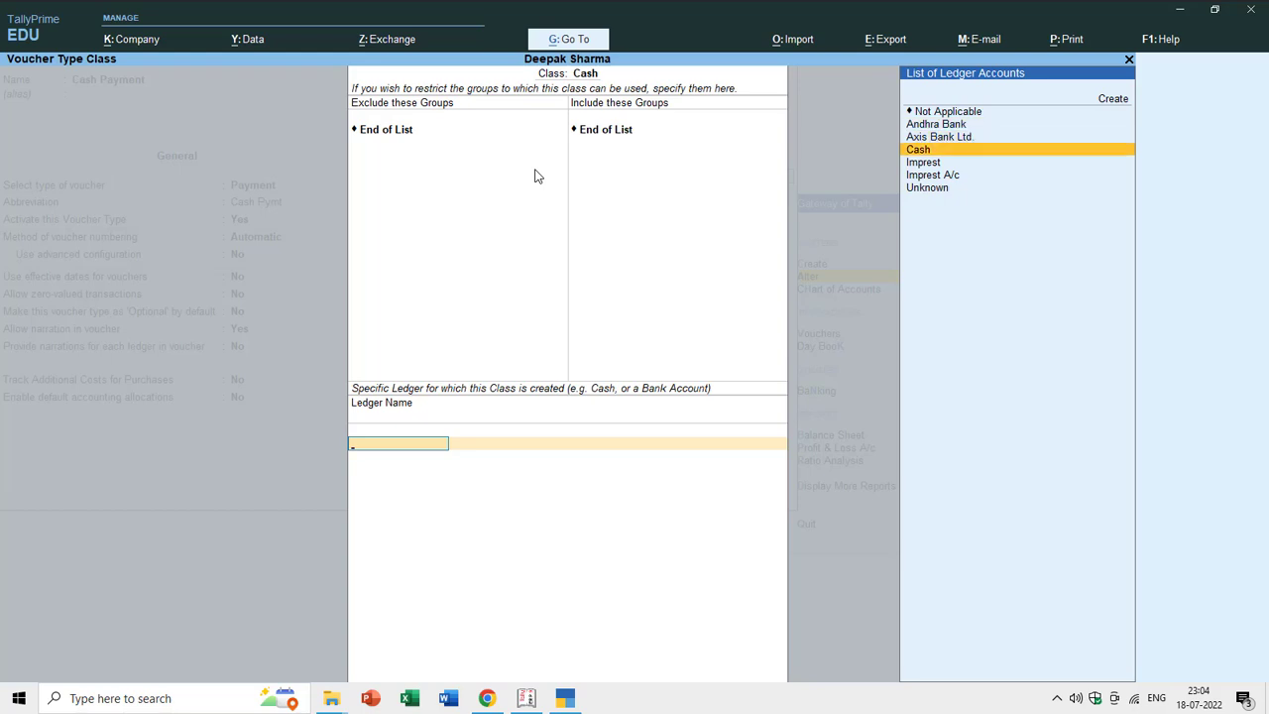
pyautogui.press('Return')
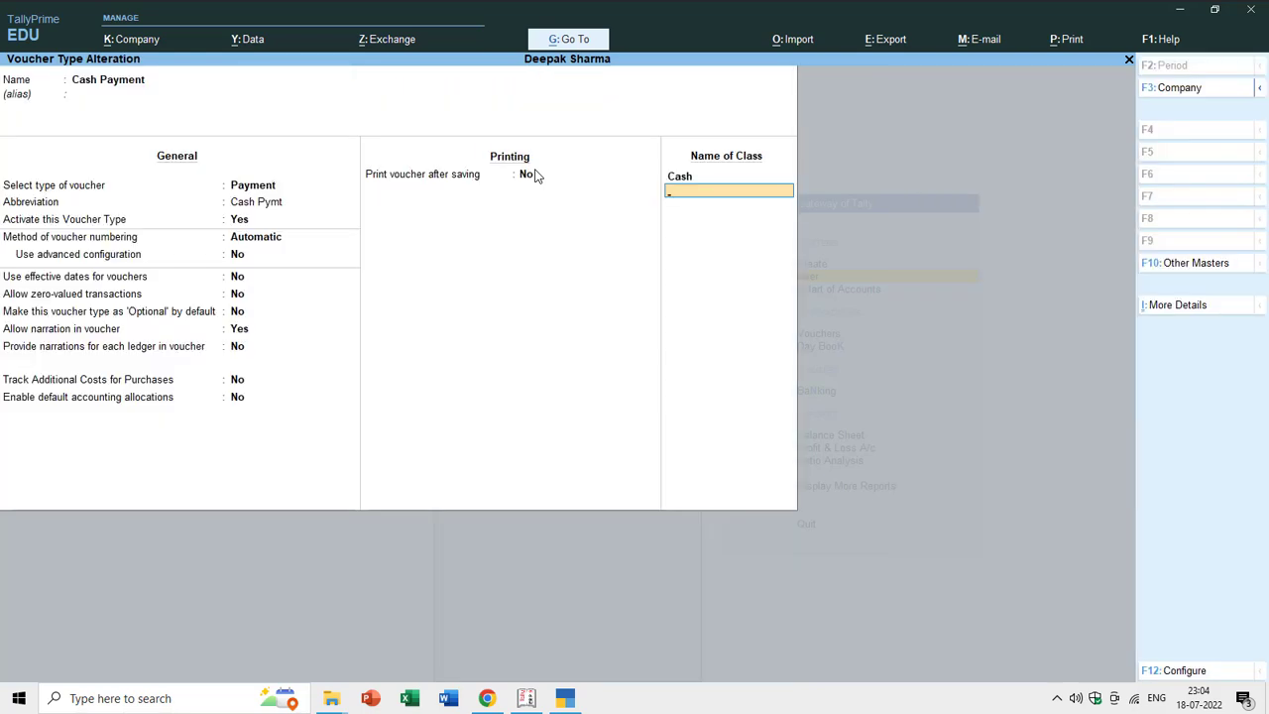
pyautogui.press('Return')
pyautogui.press('Return')
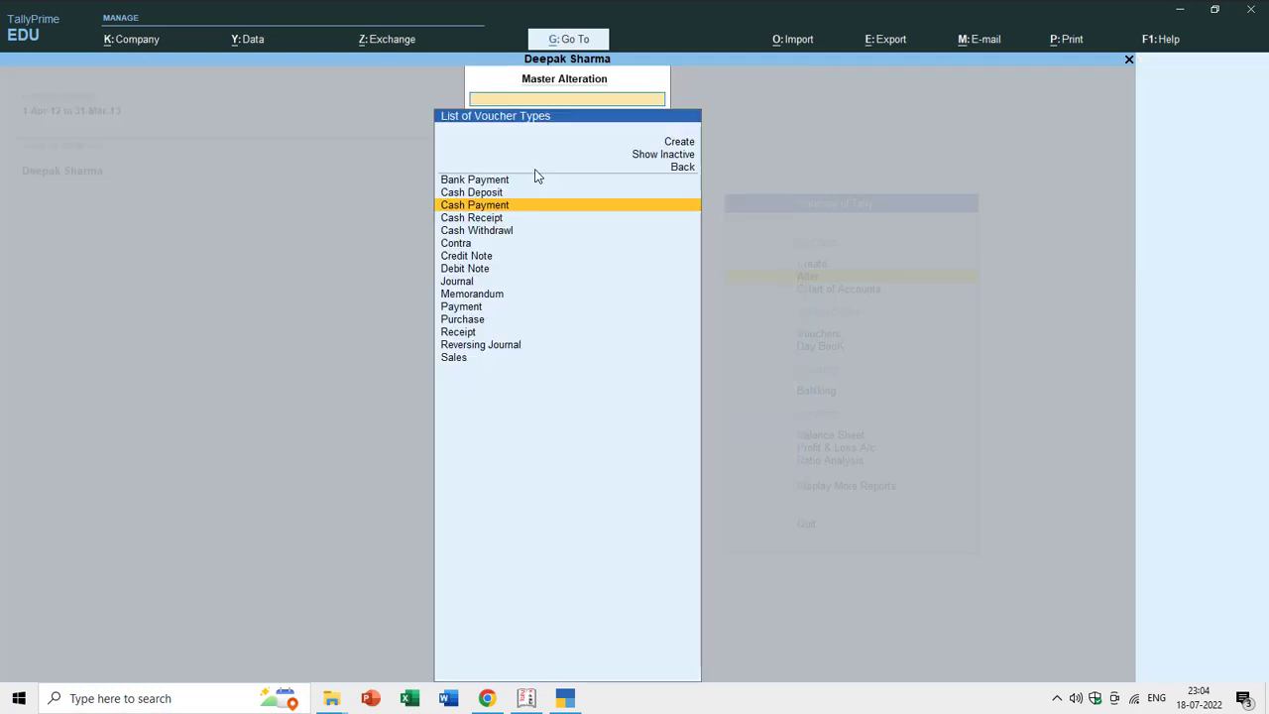
# Alter the Bank Payment voucher type, keeping its existing settings, and add a class named Bank with no excluded groups
pyautogui.click(535, 179)
pyautogui.press('Return')
pyautogui.press('Return')
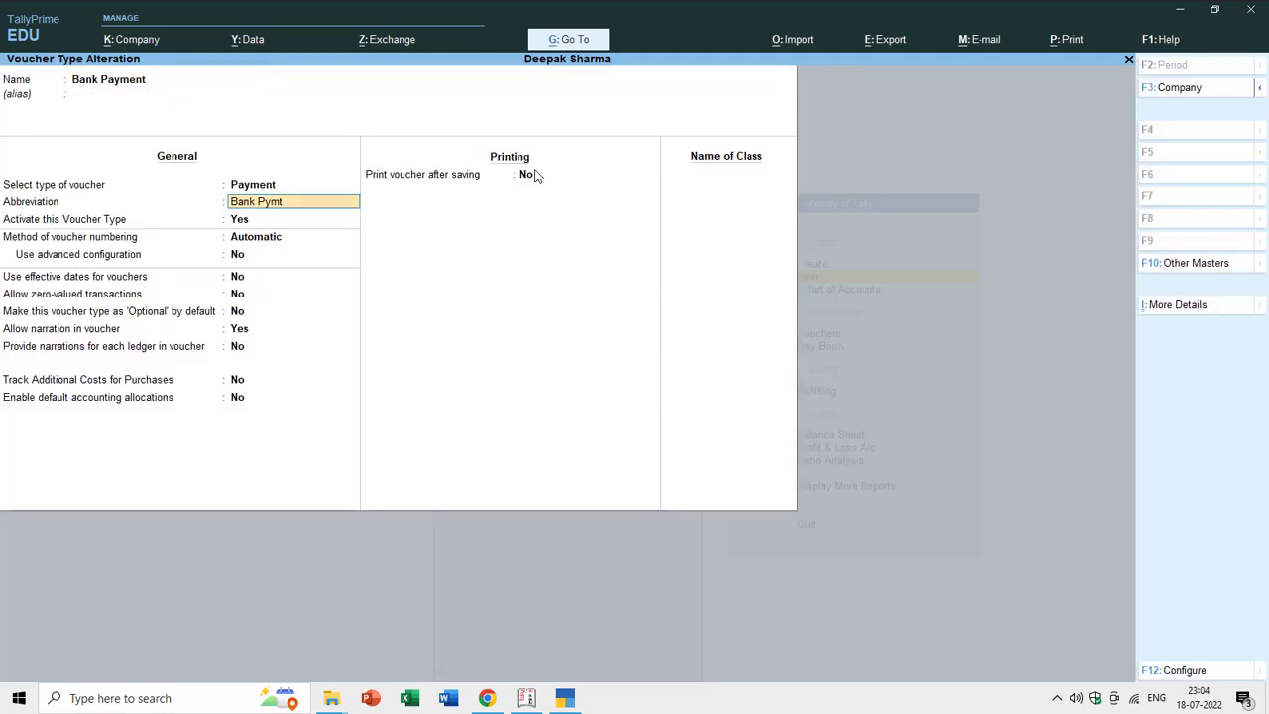
pyautogui.press('Return')
pyautogui.press('Return')
pyautogui.press('Return')
pyautogui.press('Return')
pyautogui.press('Return')
pyautogui.press('Return')
pyautogui.press('Return')
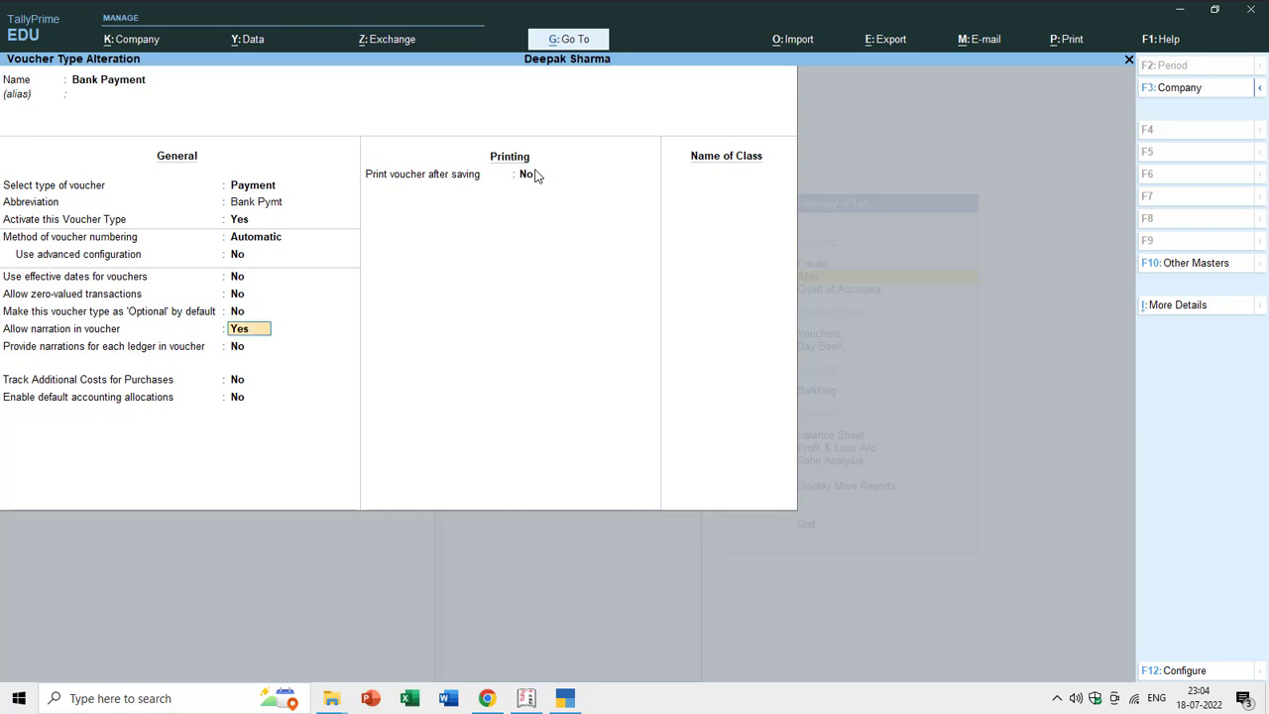
pyautogui.press('Return')
pyautogui.press('Return')
pyautogui.press('Return')
pyautogui.press('Return')
pyautogui.press('Return')
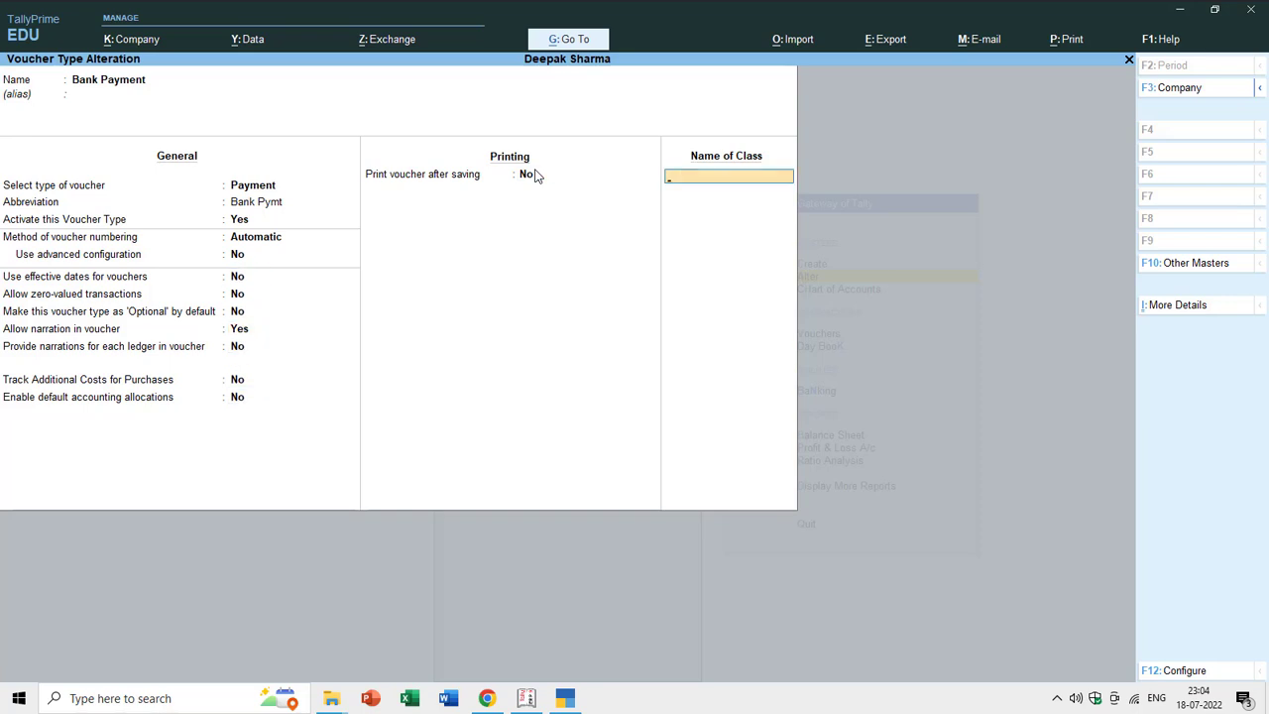
pyautogui.write('Bank')
pyautogui.press('Return')
pyautogui.press('Return')
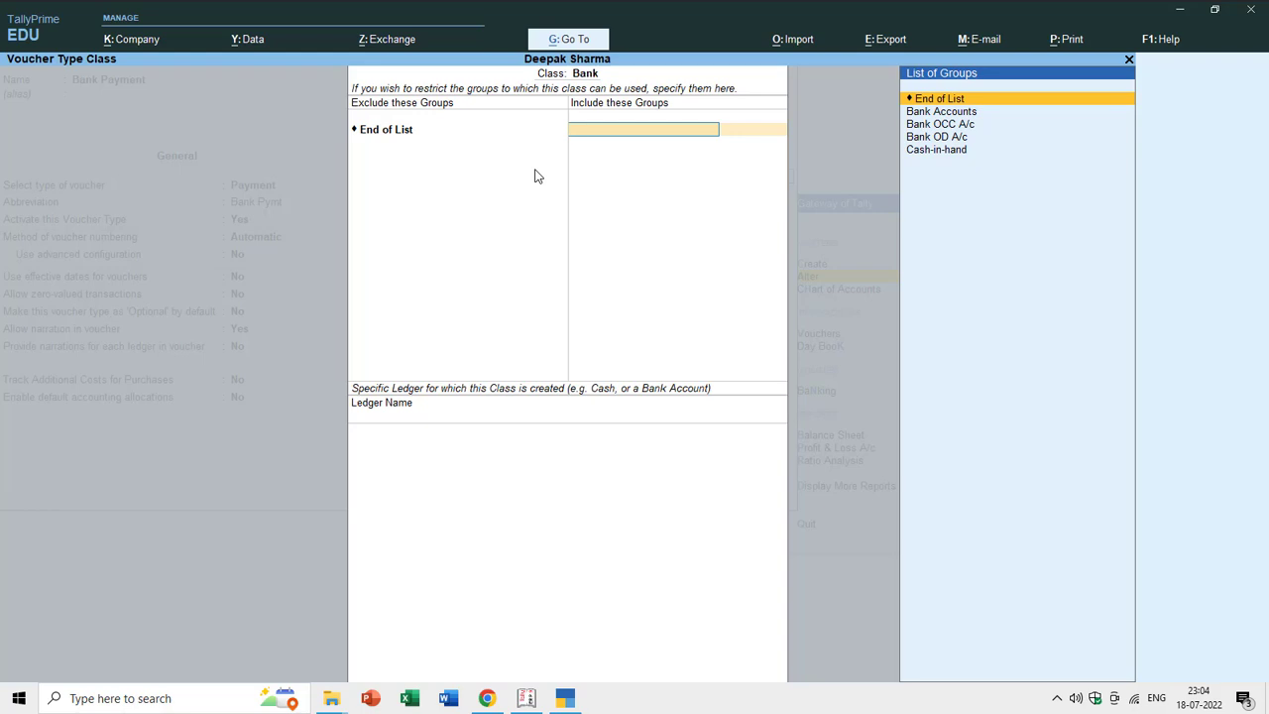
# Restrict the Bank class to the Bank Accounts and Bank OD A/c groups in its included groups
pyautogui.press('Down')
pyautogui.press('Down')
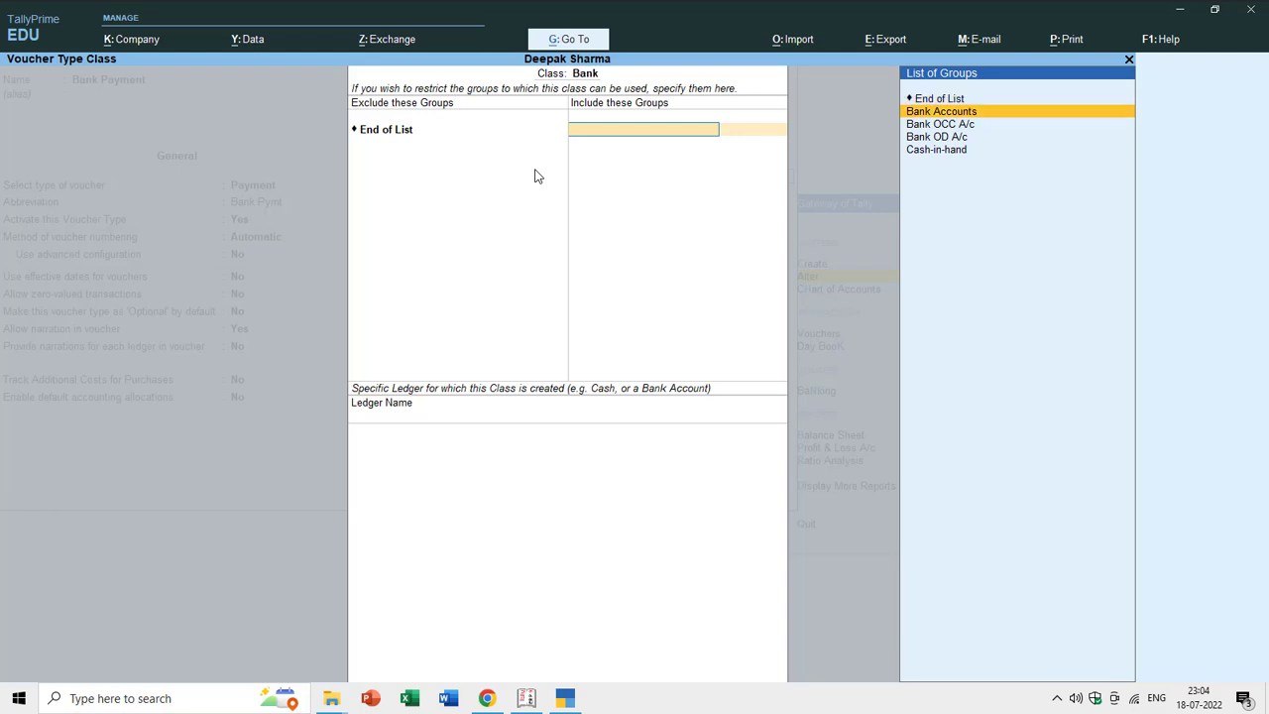
pyautogui.press('Up')
pyautogui.press('Return')
pyautogui.press('Down')
pyautogui.press('Down')
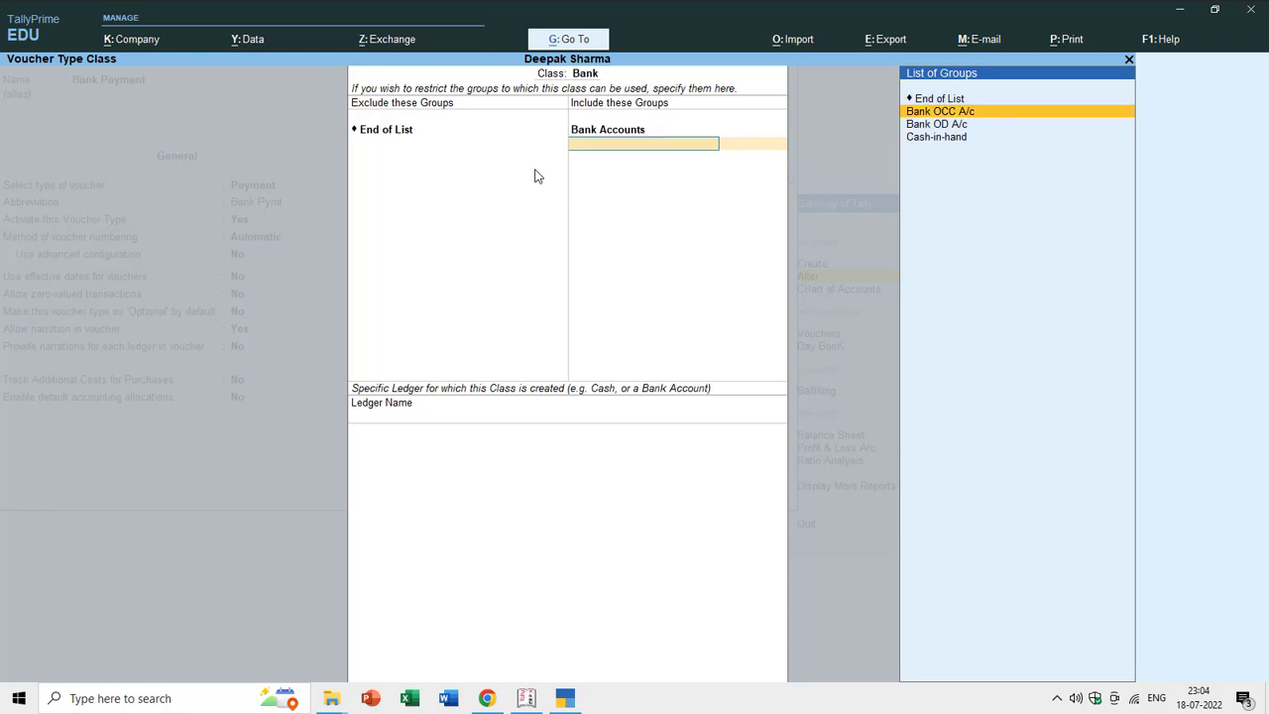
pyautogui.press('Return')
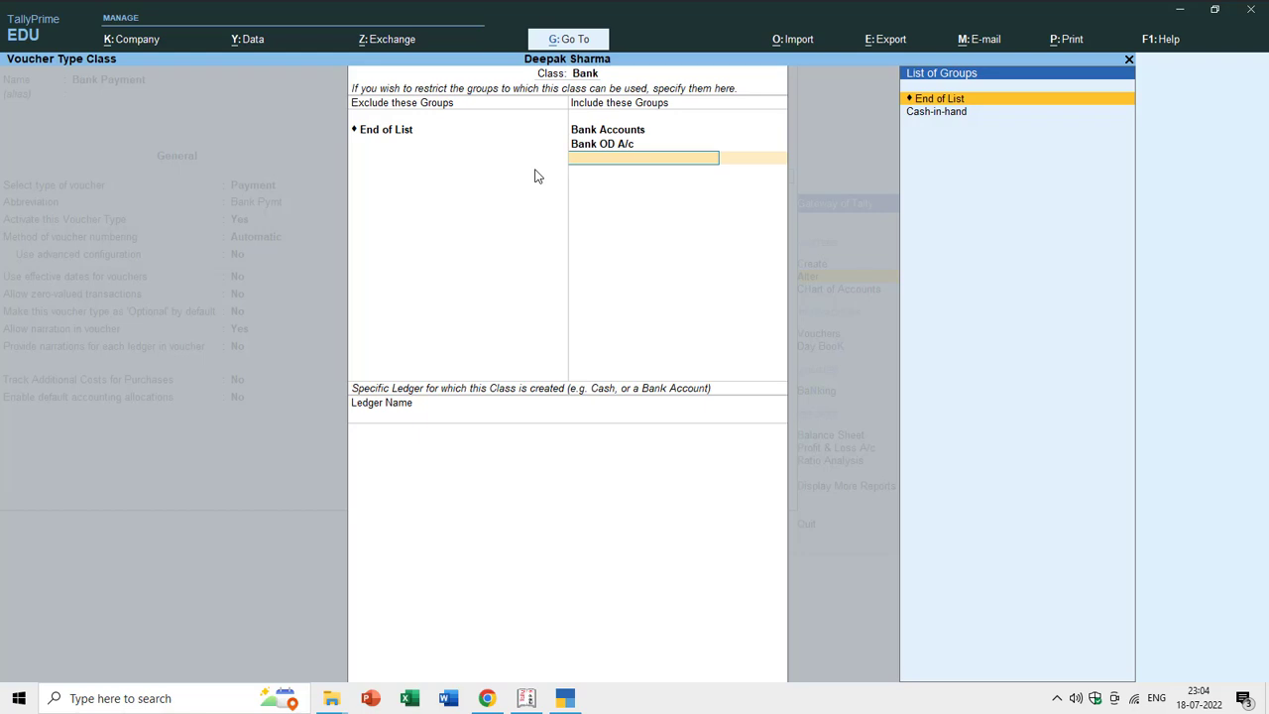
pyautogui.press('Return')
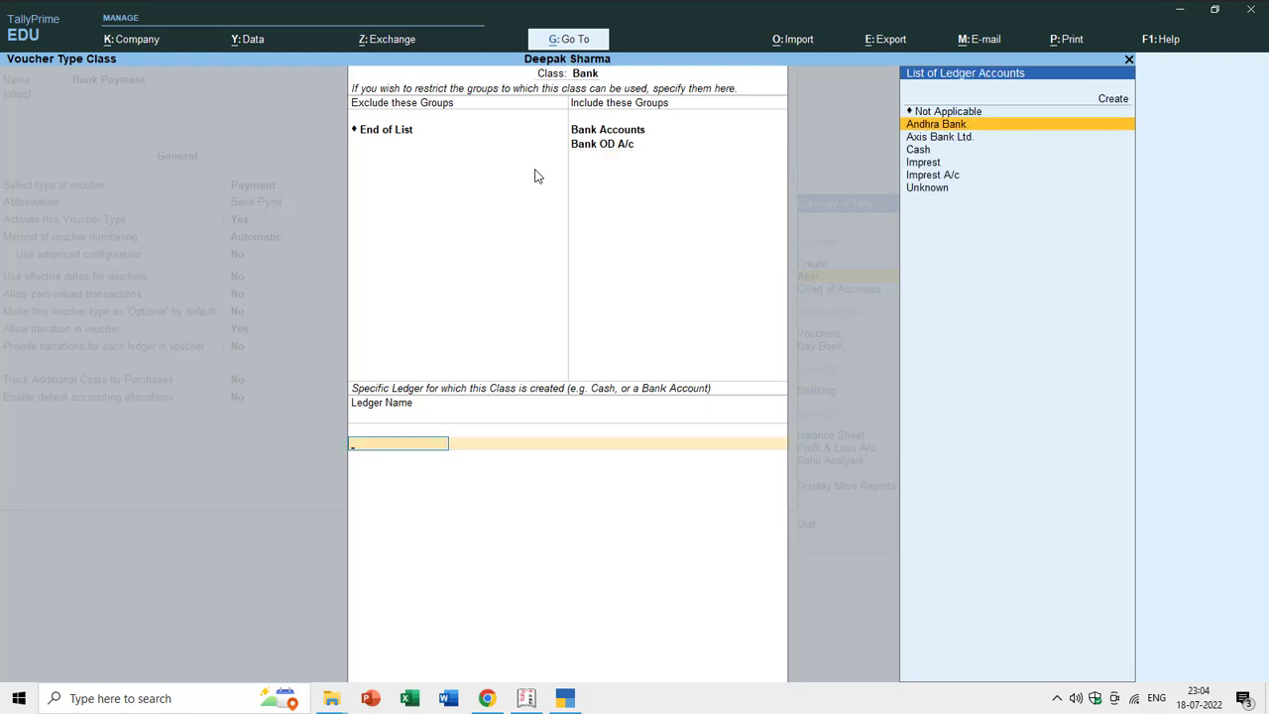
# Leave the Bank class's specific ledger as Not Applicable, save the Bank Payment voucher type, and return to the Gateway
pyautogui.press('Up')
pyautogui.press('Return')
pyautogui.press('Return')
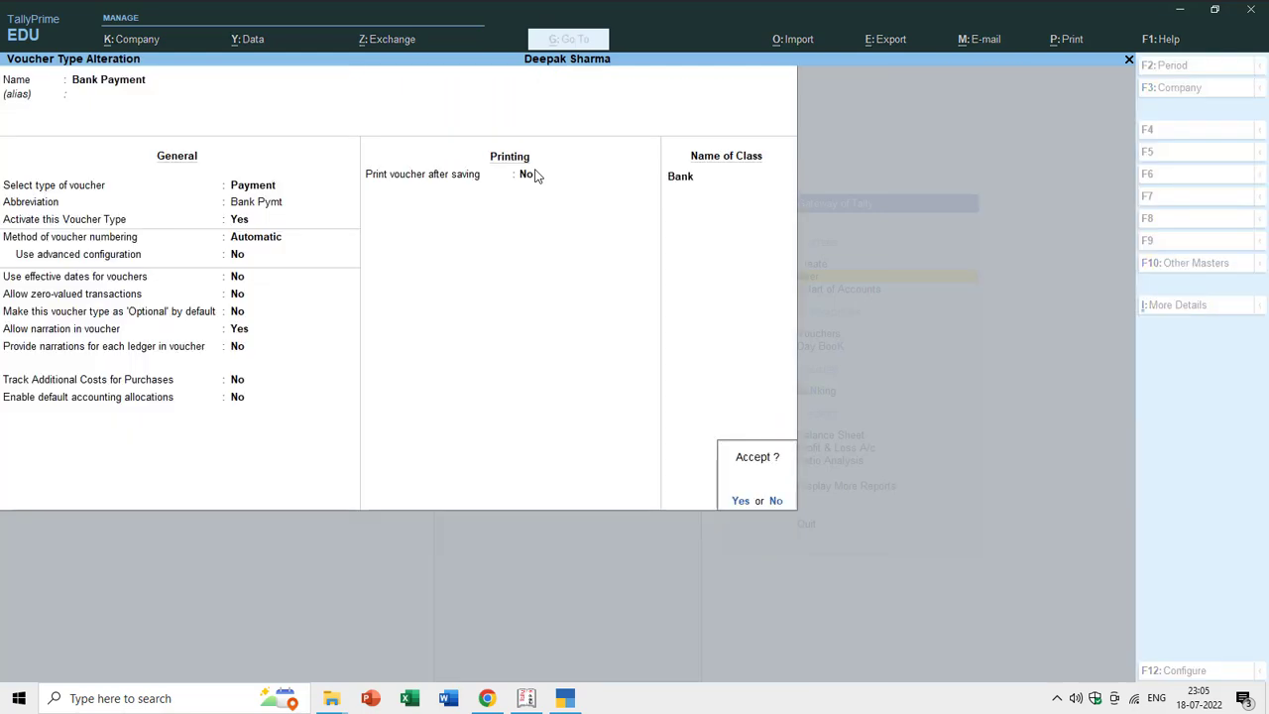
pyautogui.press('Return')
pyautogui.press('Escape')
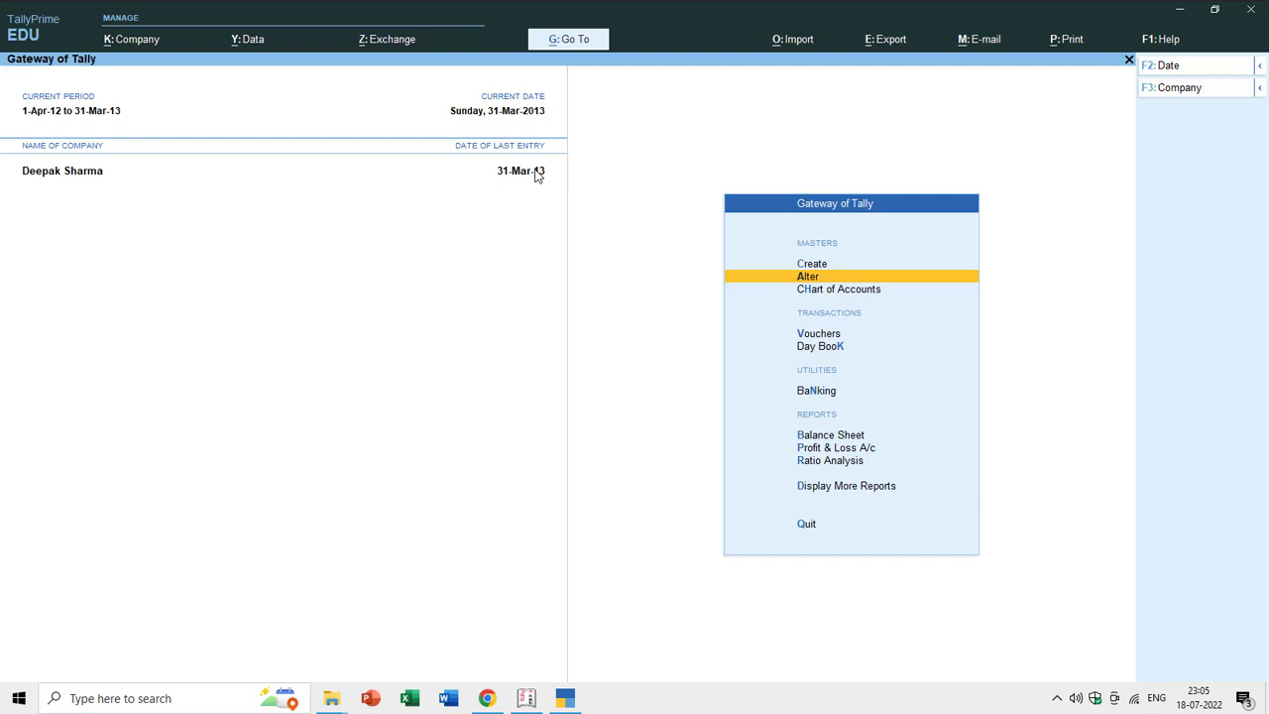
# Start a new accounting voucher and switch it to the Cash Payment type with the Cash class
pyautogui.press('Down')
pyautogui.press('Down')
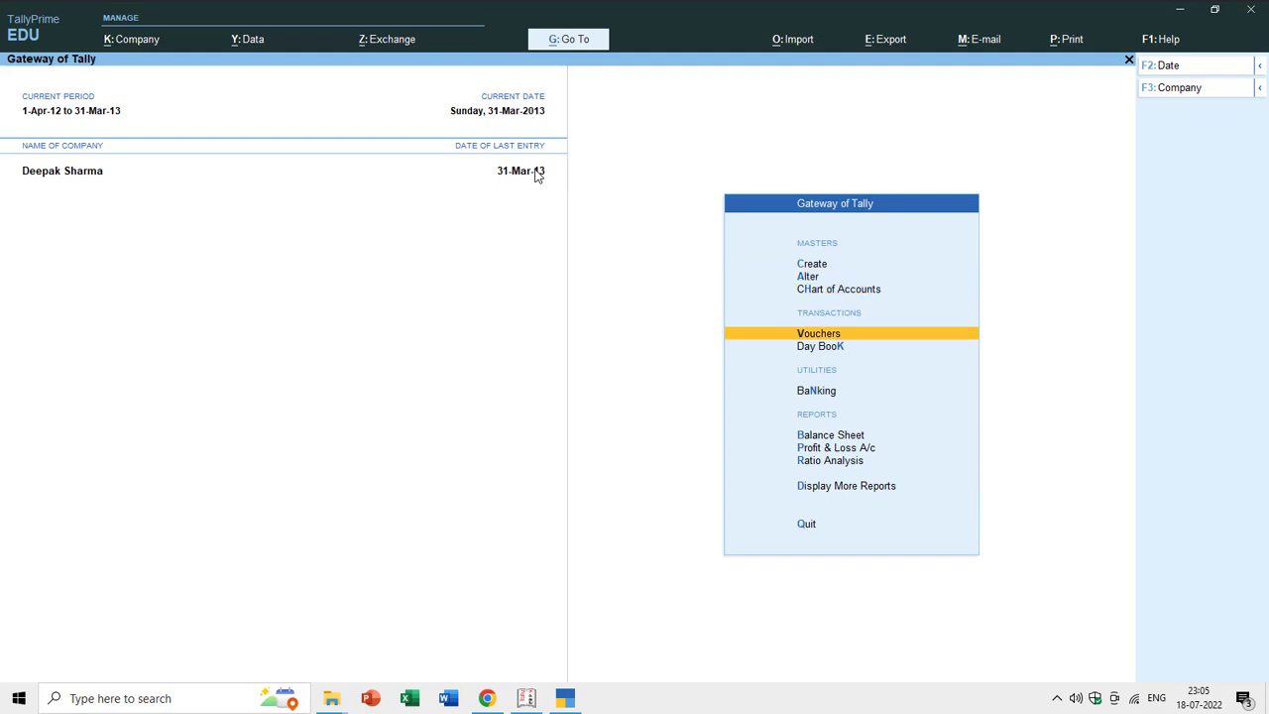
pyautogui.press('Return')
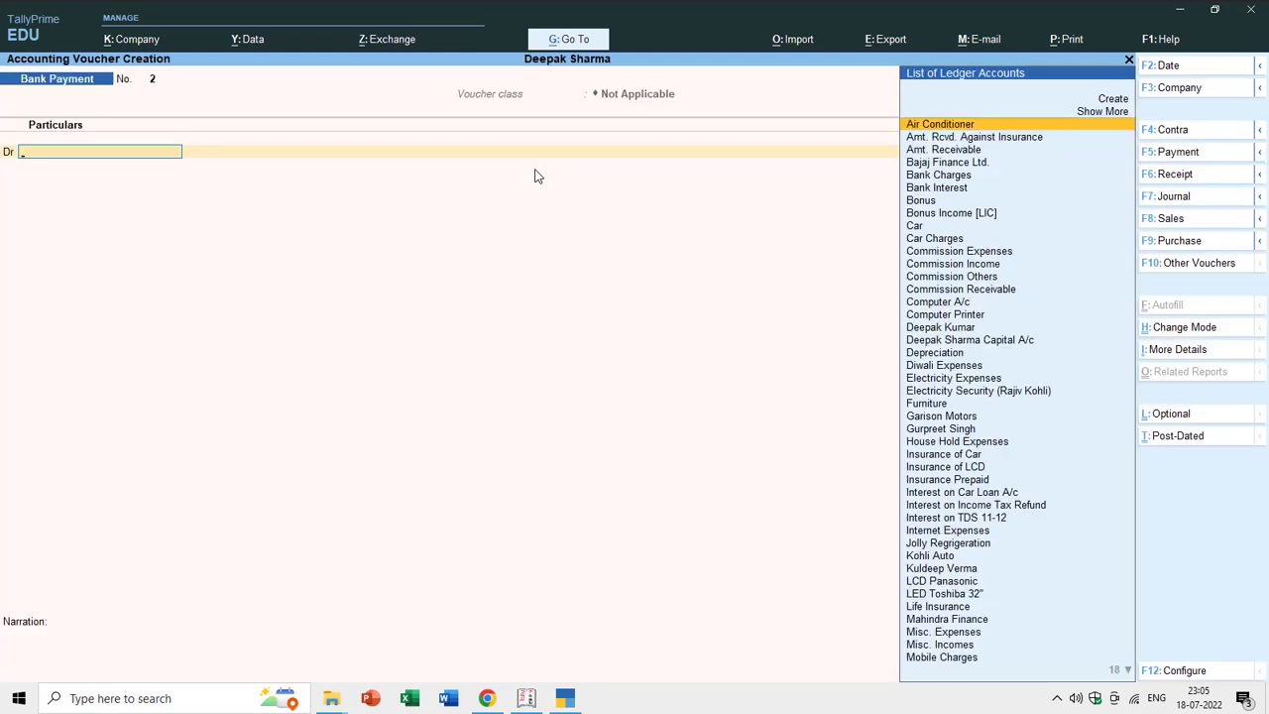
pyautogui.press('F5')
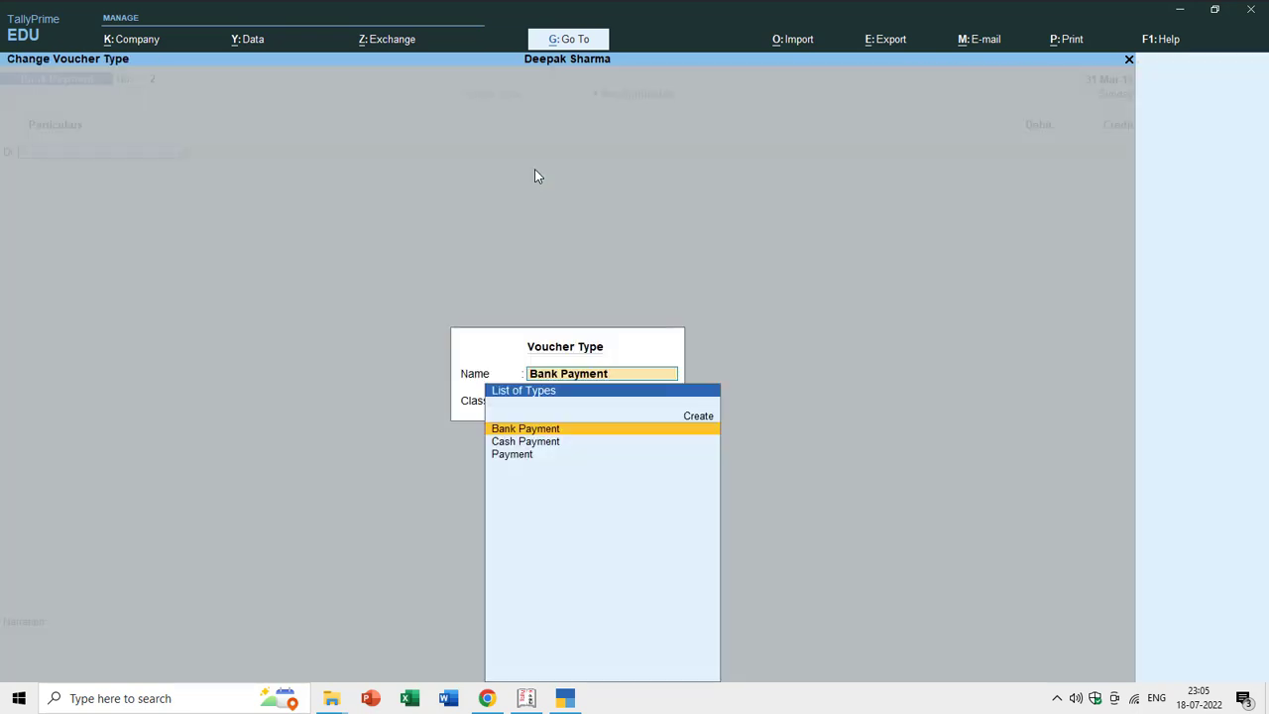
pyautogui.press('Down')
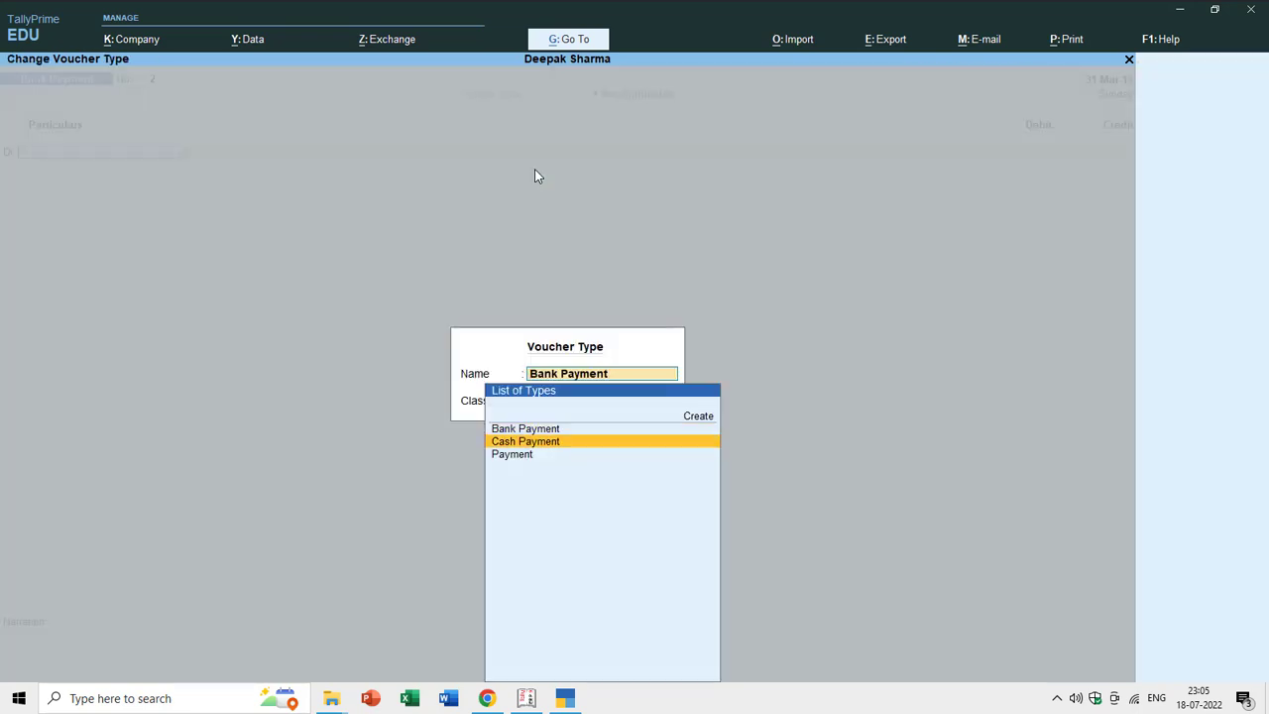
pyautogui.press('Return')
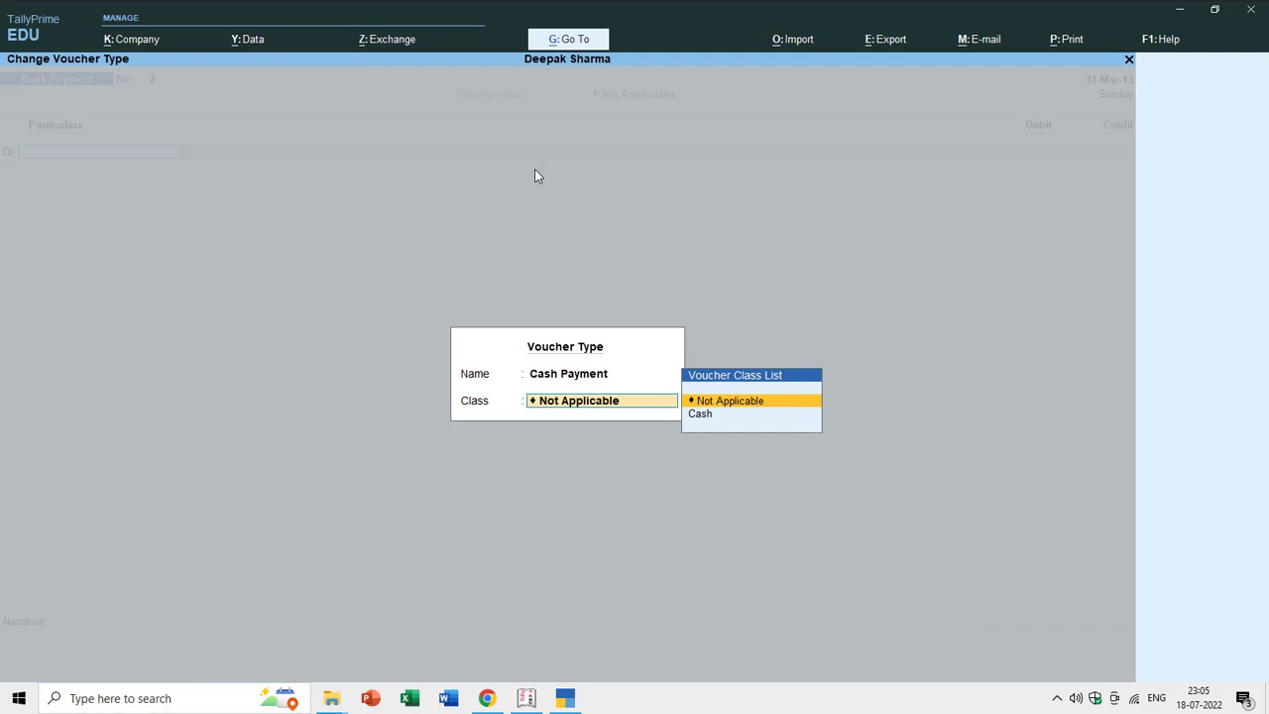
pyautogui.press('Down')
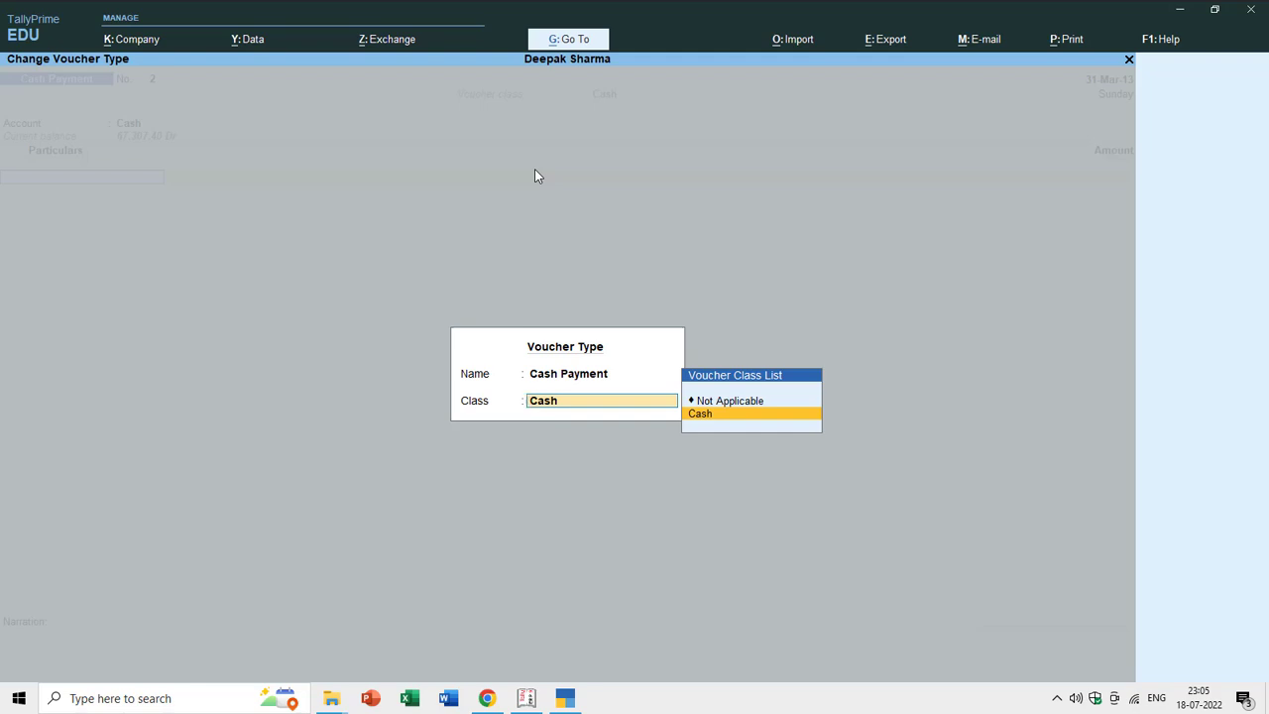
pyautogui.press('Return')
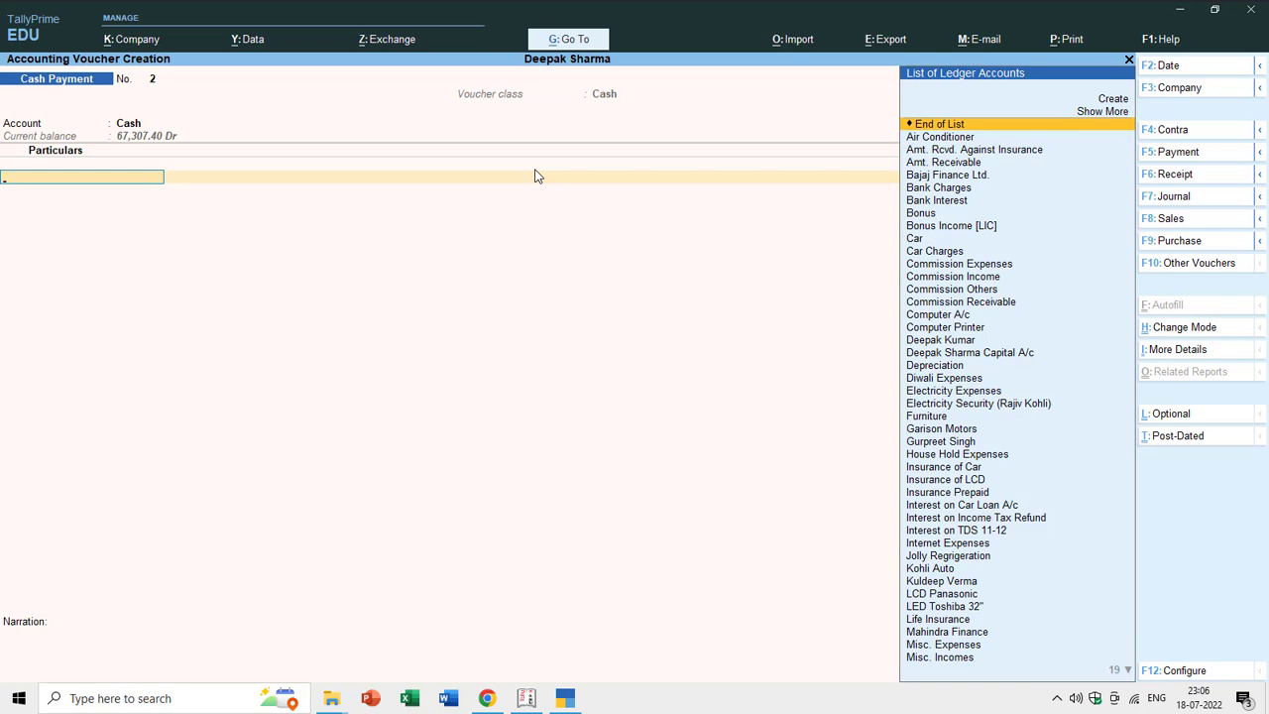
# Record a cash payment of 500 against the Air Conditioner ledger and save the voucher without narration
pyautogui.press('Down')
pyautogui.press('Return')
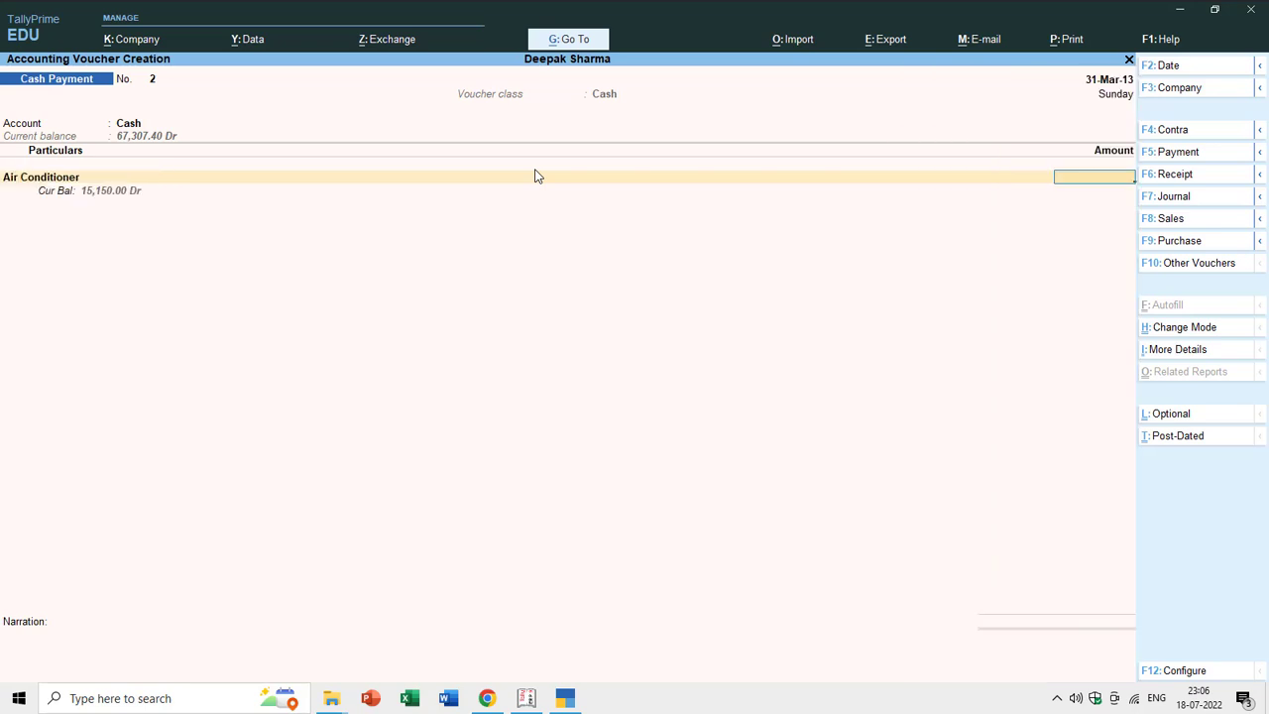
pyautogui.write('500')
pyautogui.press('Return')
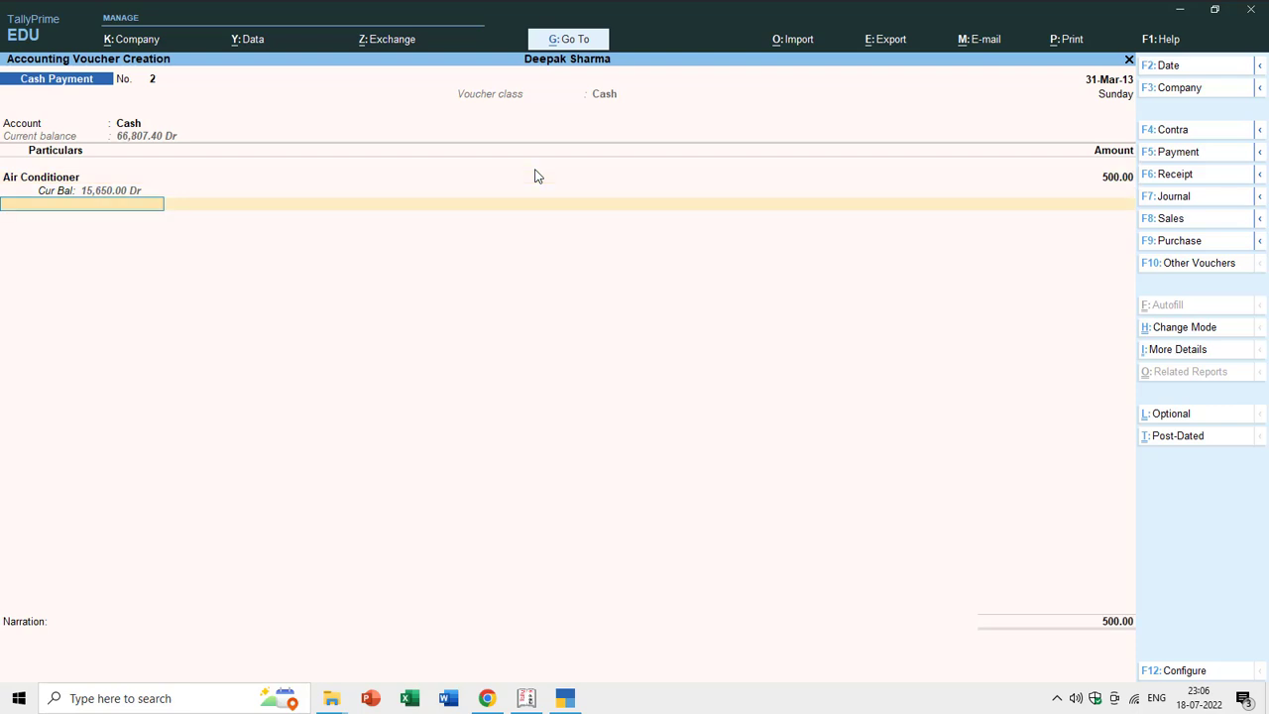
pyautogui.press('Return')
pyautogui.press('Return')
pyautogui.press('Return')
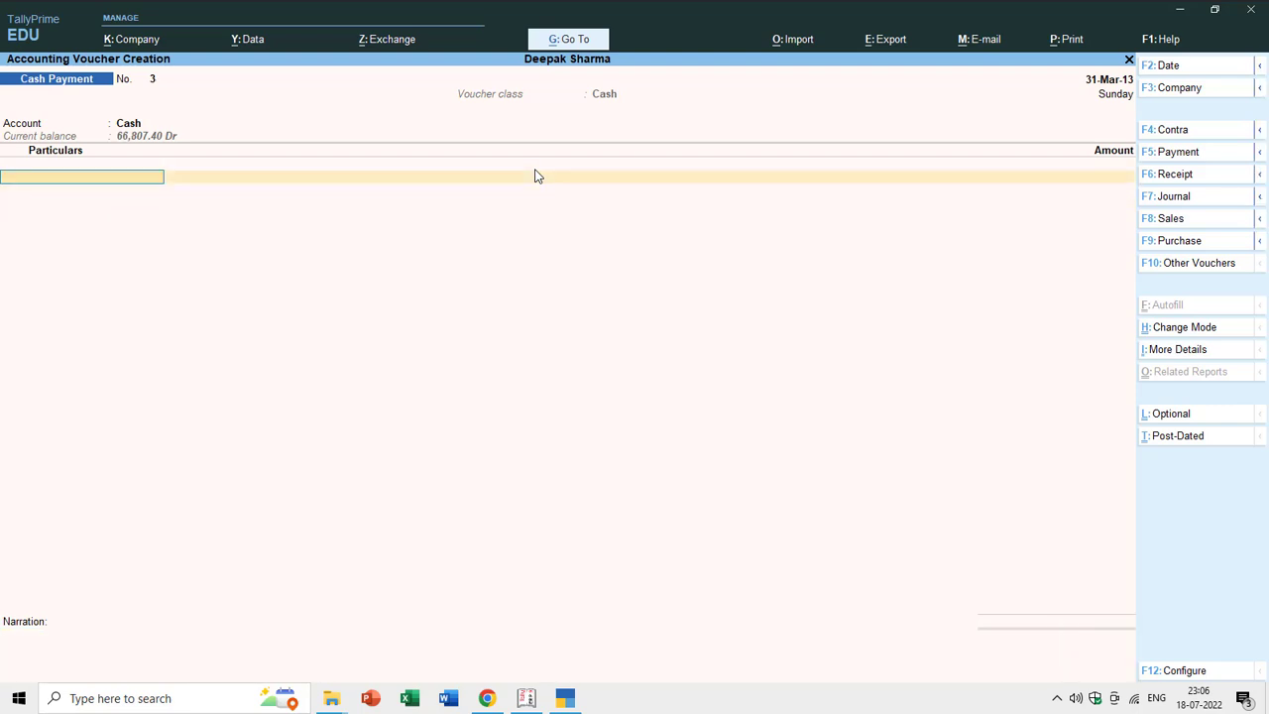
# Open the 500 Air Conditioner Cash Payment voucher from the Day Book to check it, then close it
pyautogui.press('Escape')
pyautogui.press('Down')
pyautogui.press('Return')
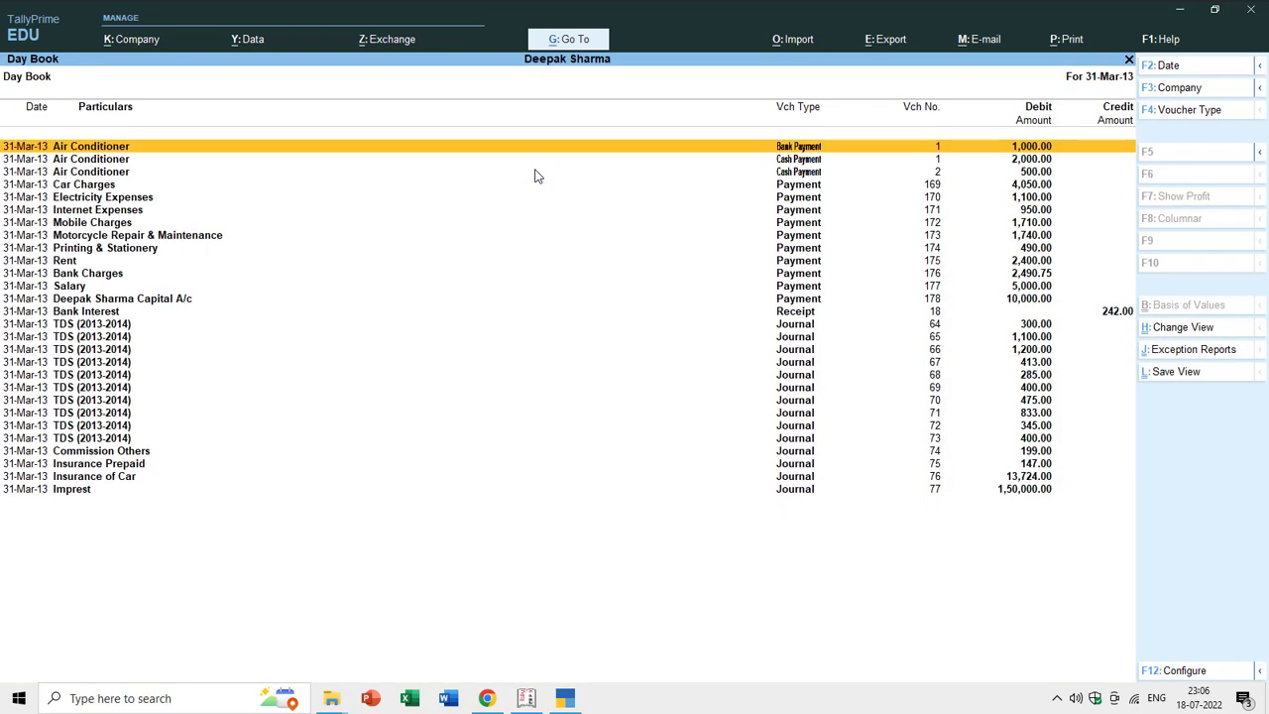
pyautogui.press('Down')
pyautogui.press('Down')
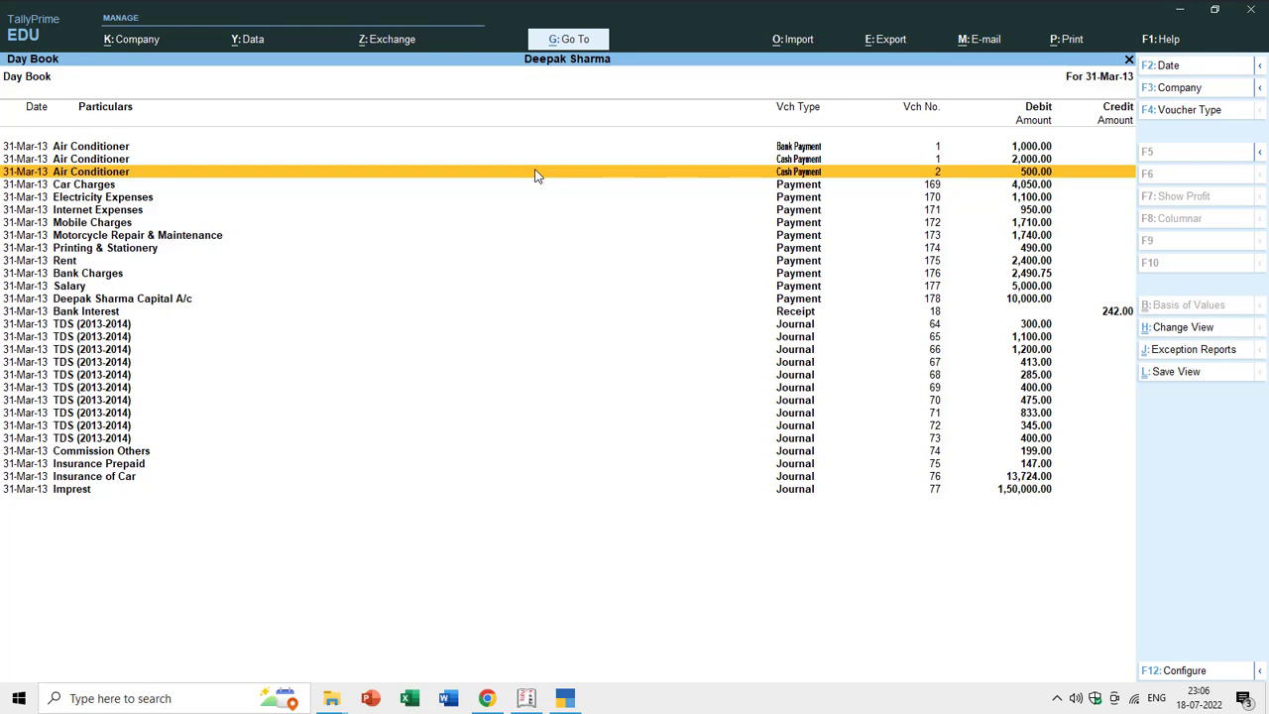
pyautogui.press('Return')
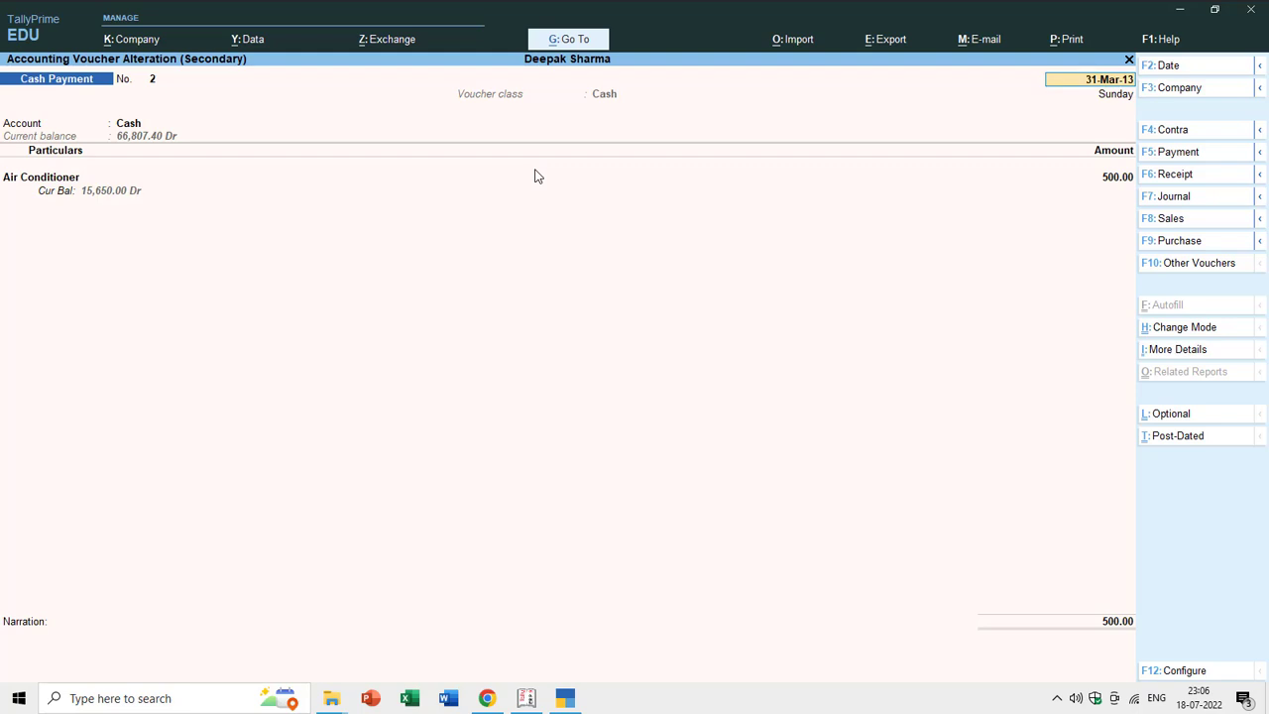
pyautogui.press('Escape')
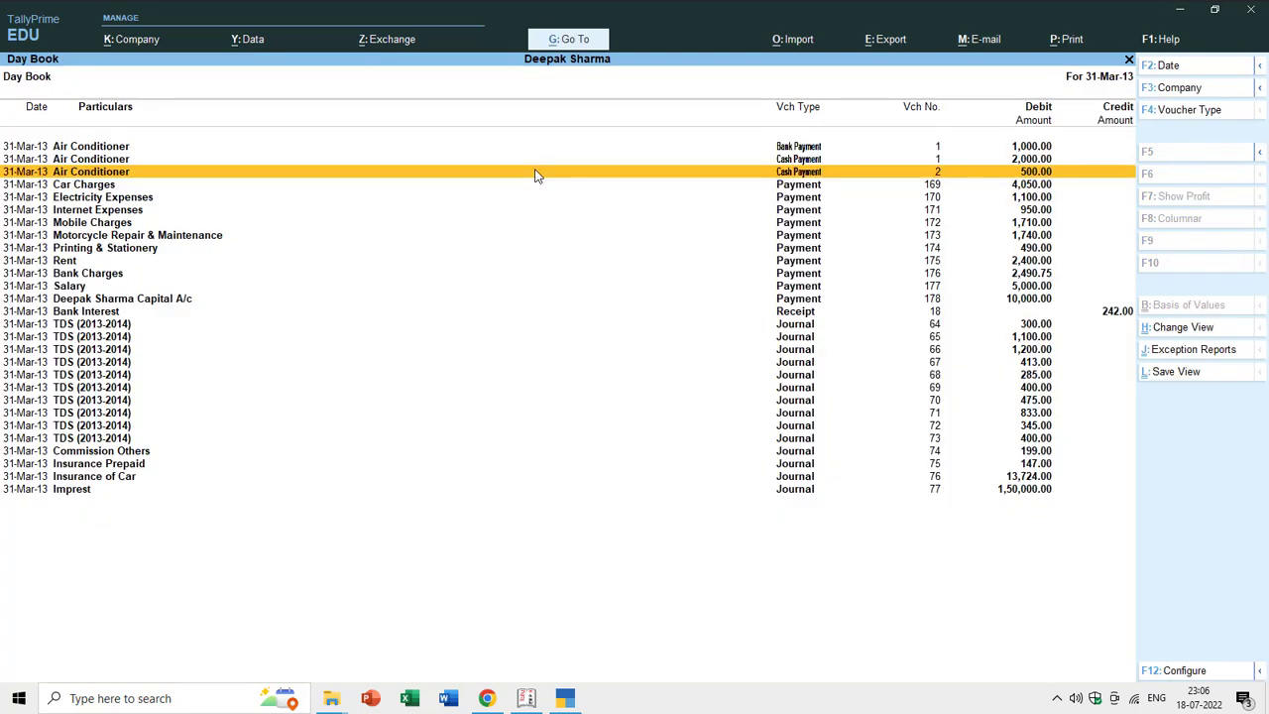
# Leave the Day Book and start a new voucher of the Bank Payment type with the Bank class
pyautogui.press('Escape')
pyautogui.press('Escape')
pyautogui.press('Escape')
pyautogui.press('Down')
pyautogui.press('Down')
pyautogui.press('Down')
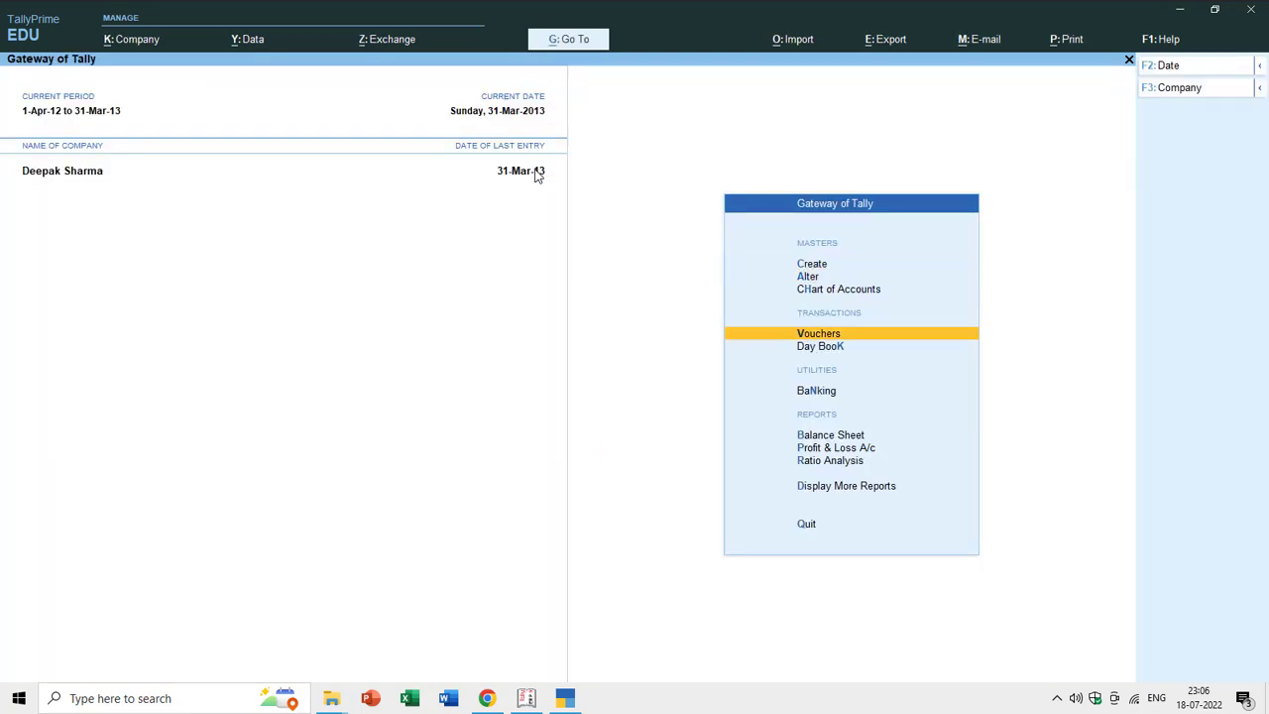
pyautogui.press('Return')
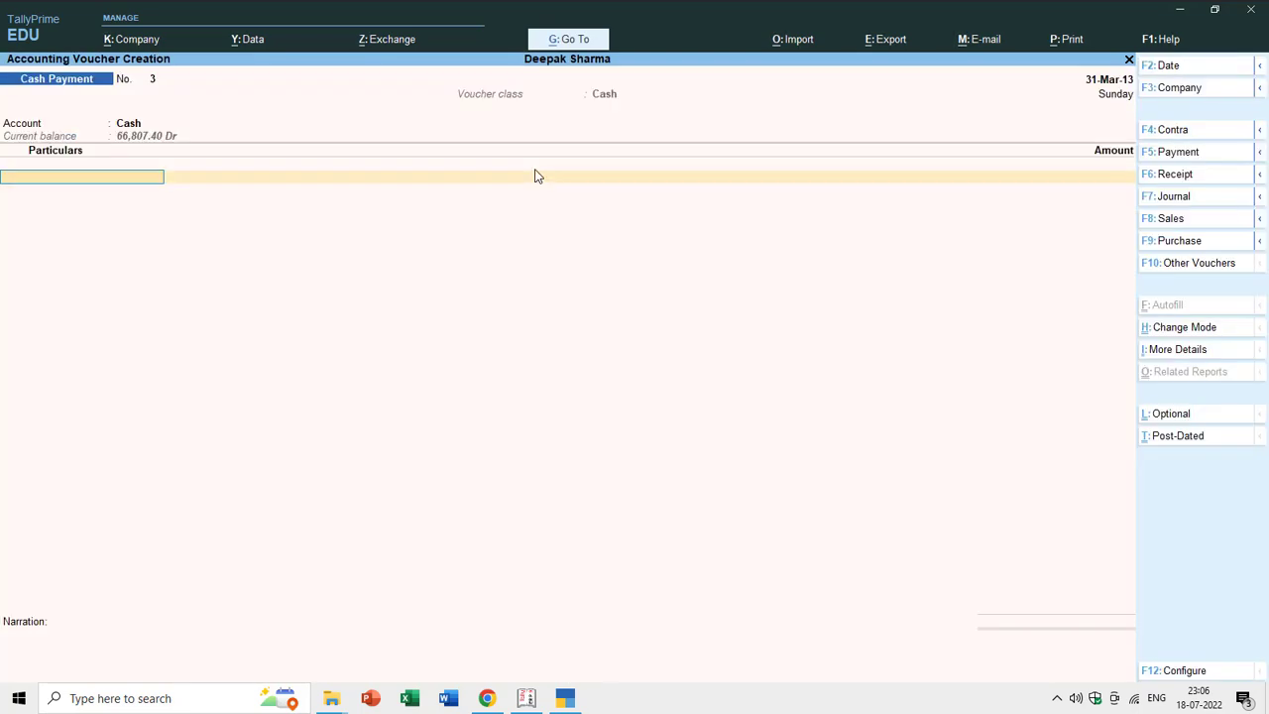
pyautogui.press('F5')
pyautogui.press('Up')
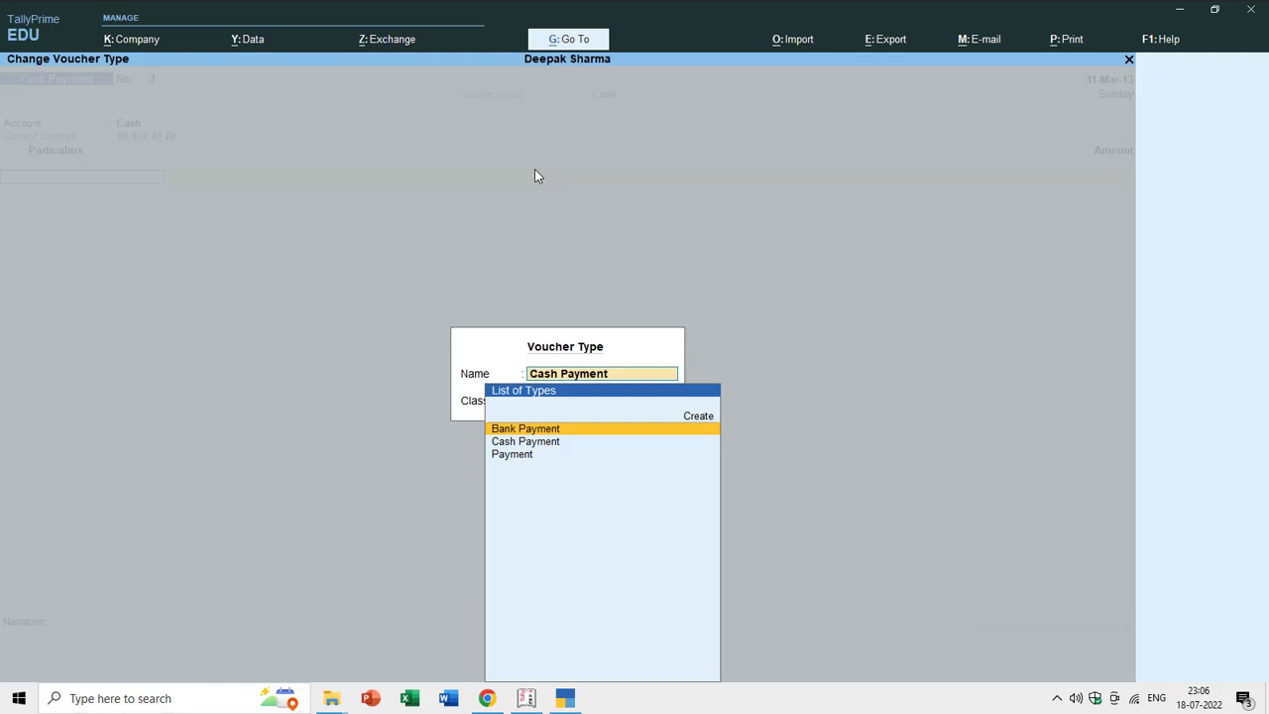
pyautogui.press('Return')
pyautogui.press('Down')
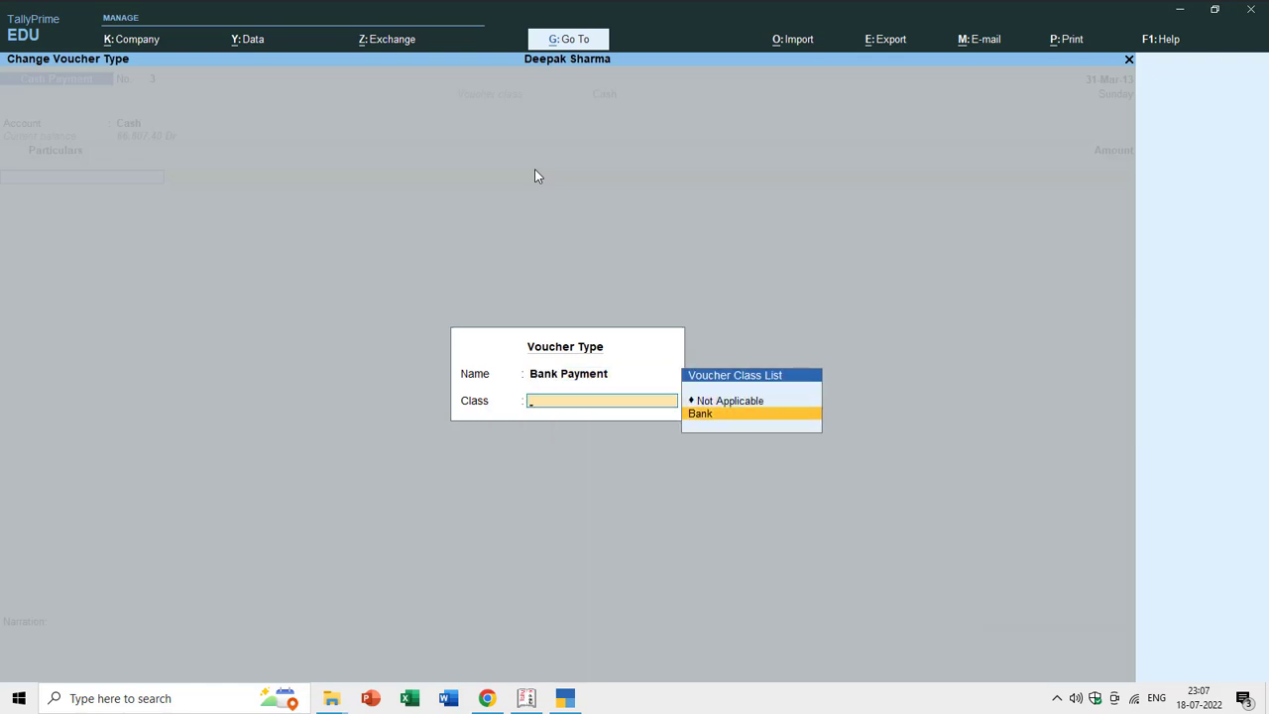
pyautogui.press('Return')
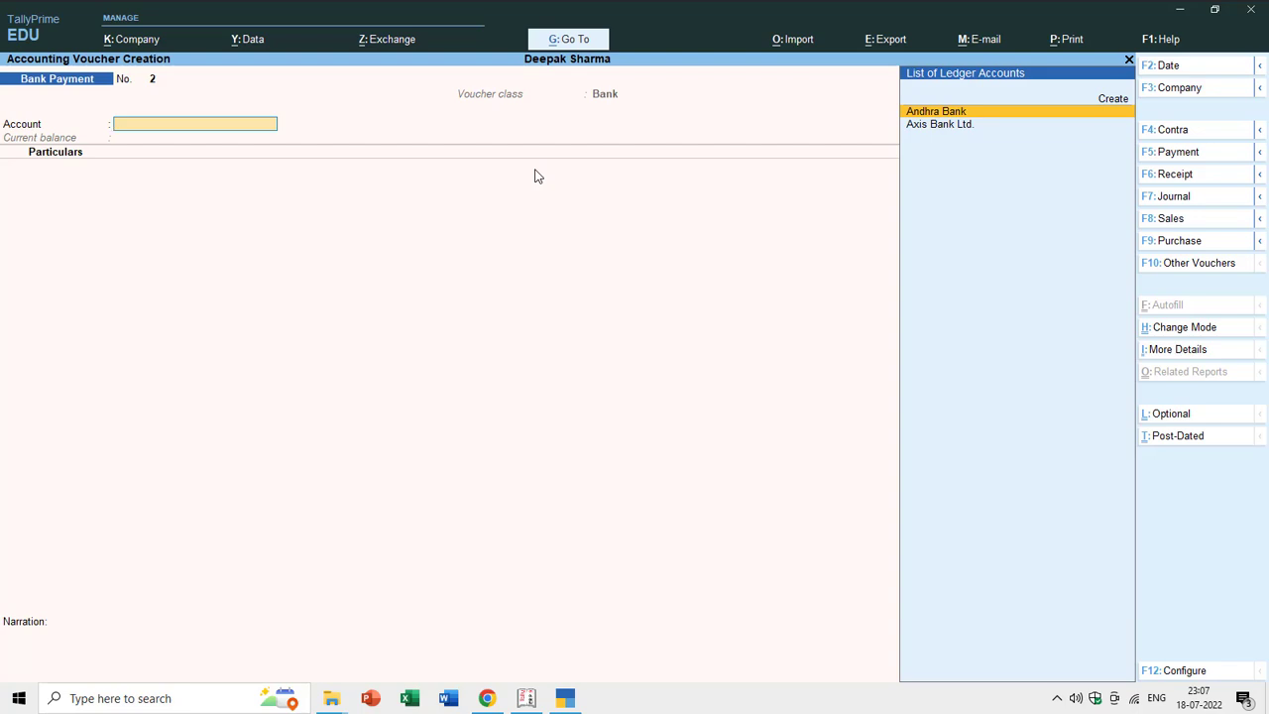
# Set Andhra Bank as the paying account and enter 800 against the Air Conditioner ledger
pyautogui.press('Down')
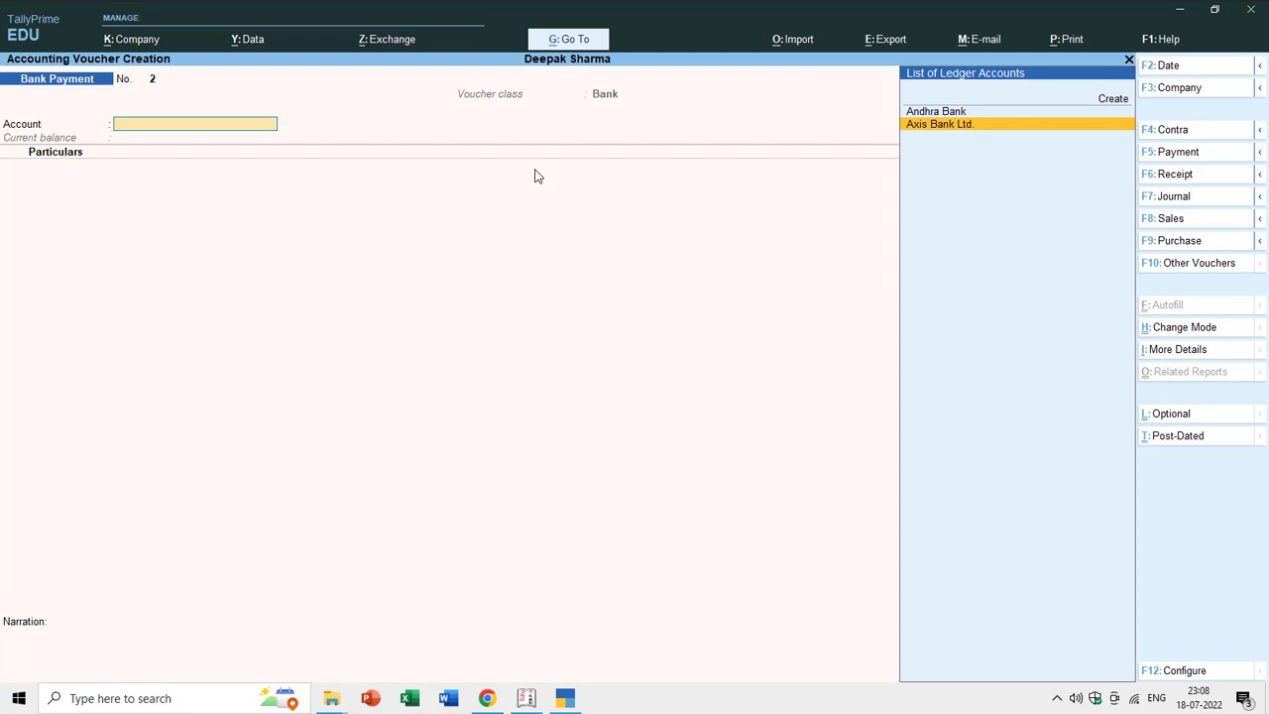
pyautogui.press('Up')
pyautogui.press('Return')
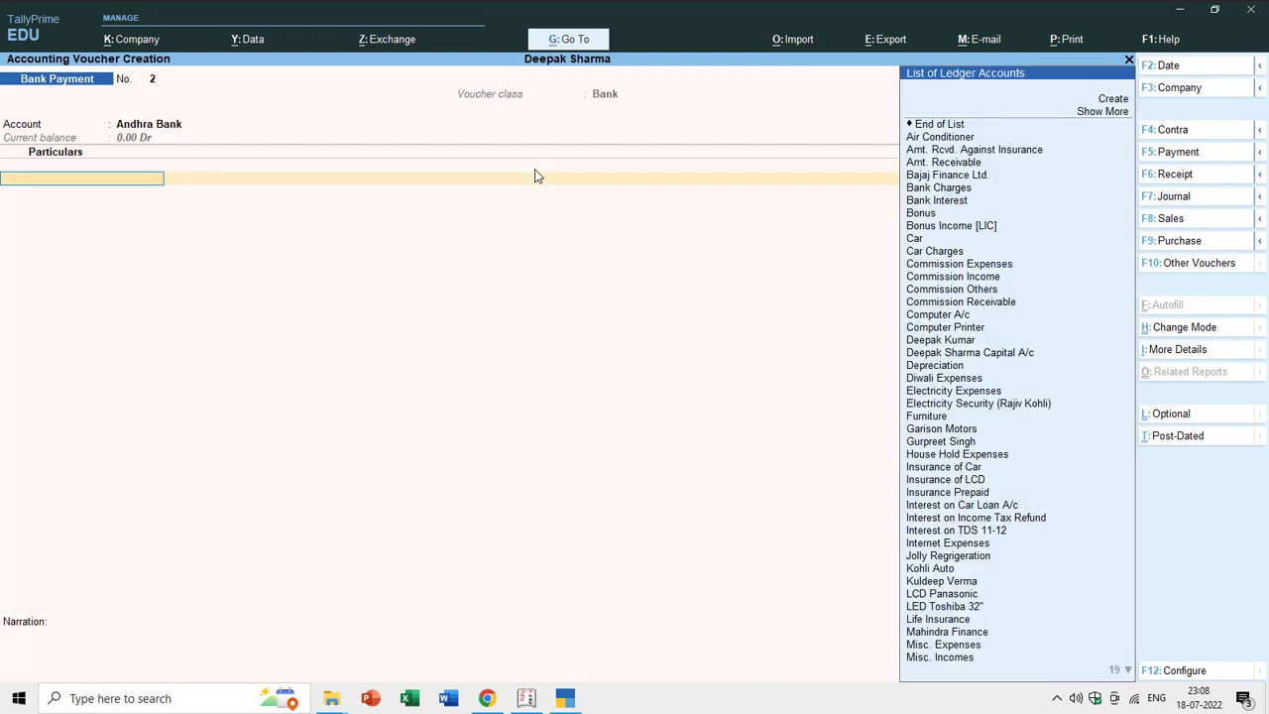
pyautogui.press('Down')
pyautogui.press('Down')
pyautogui.press('Down')
pyautogui.press('Return')
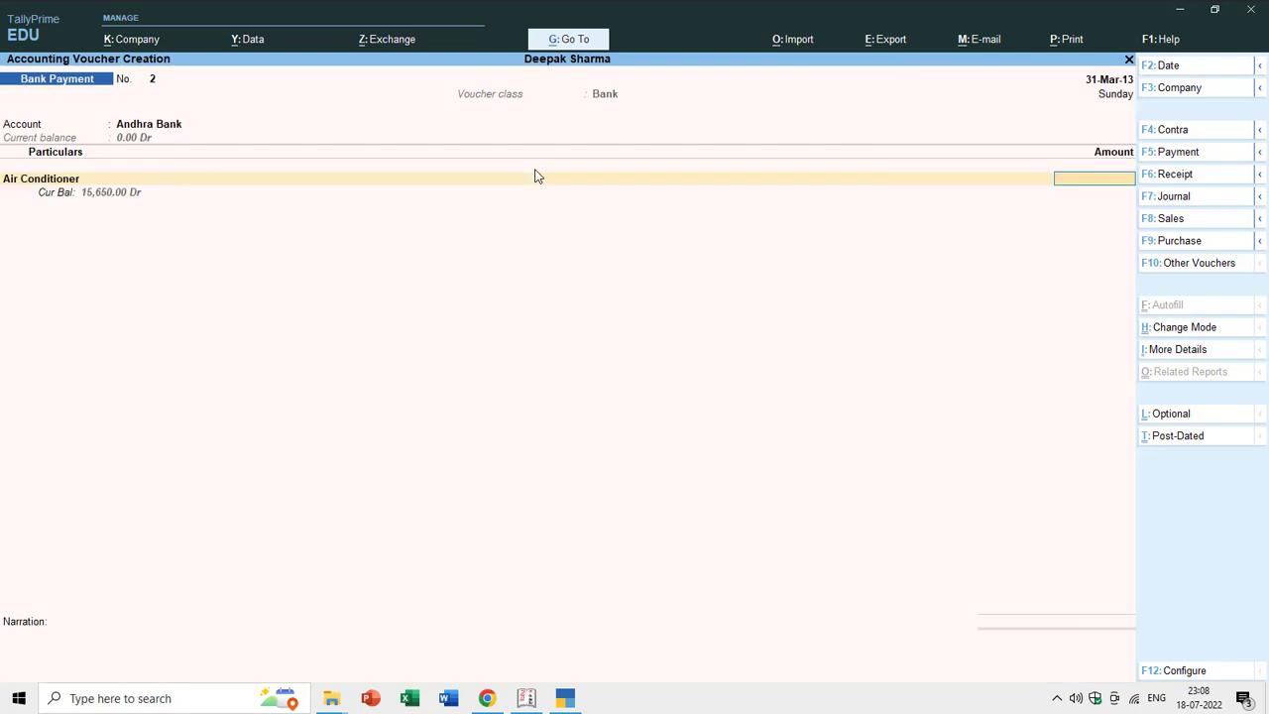
pyautogui.write('800')
pyautogui.press('Return')
pyautogui.press('Return')
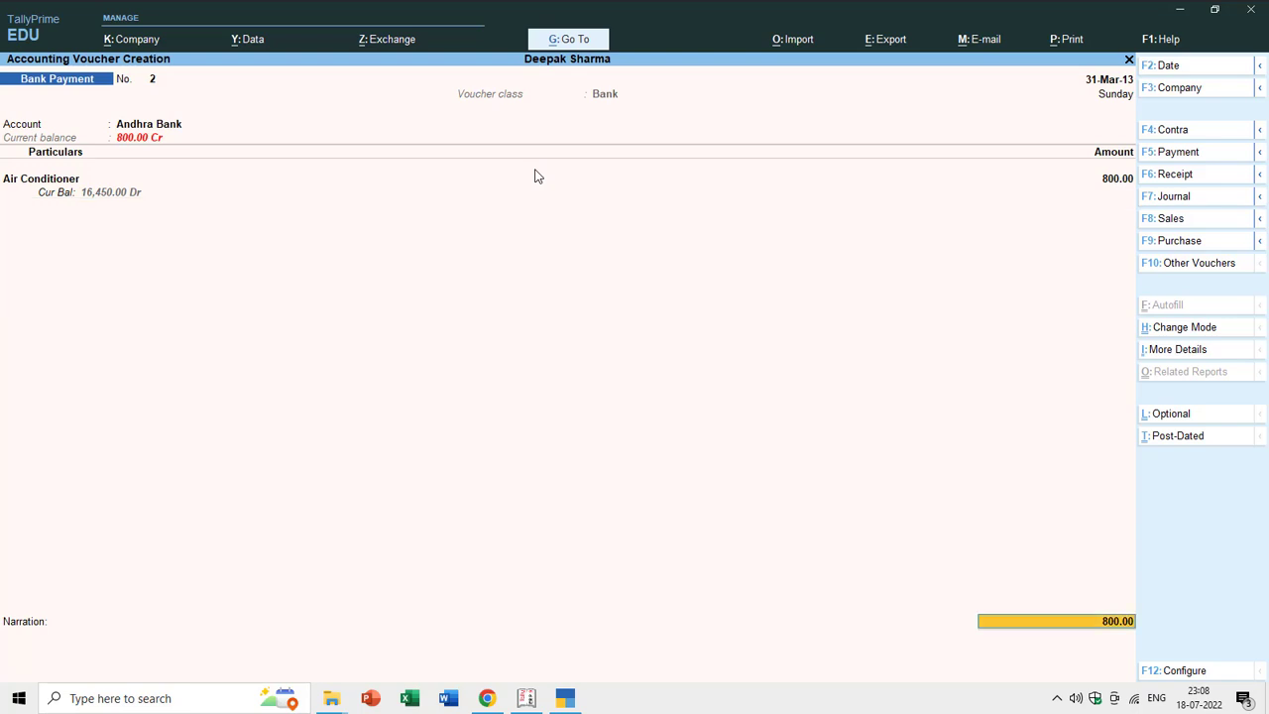
# Allocate the Andhra Bank amount as a Cheque with instrument date 1-apr and save the Bank Payment voucher
pyautogui.press('Return')
pyautogui.press('Return')
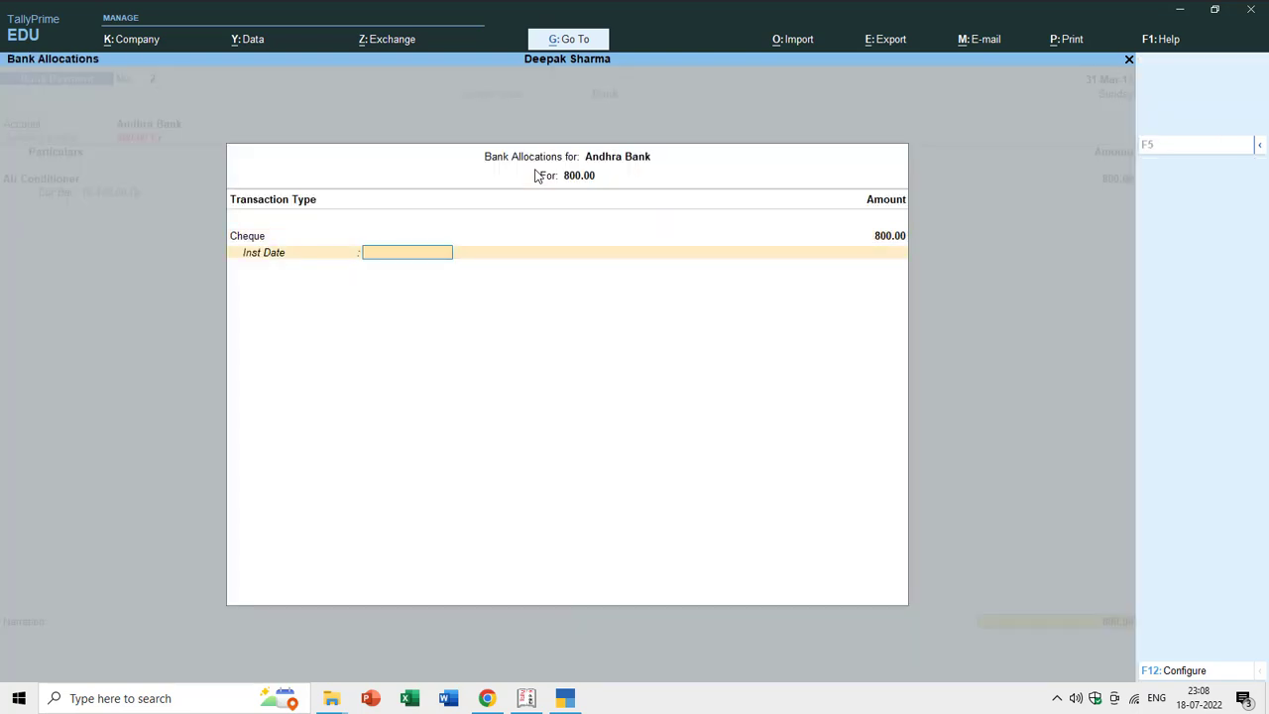
pyautogui.press('BackSpace')
pyautogui.press('BackSpace')
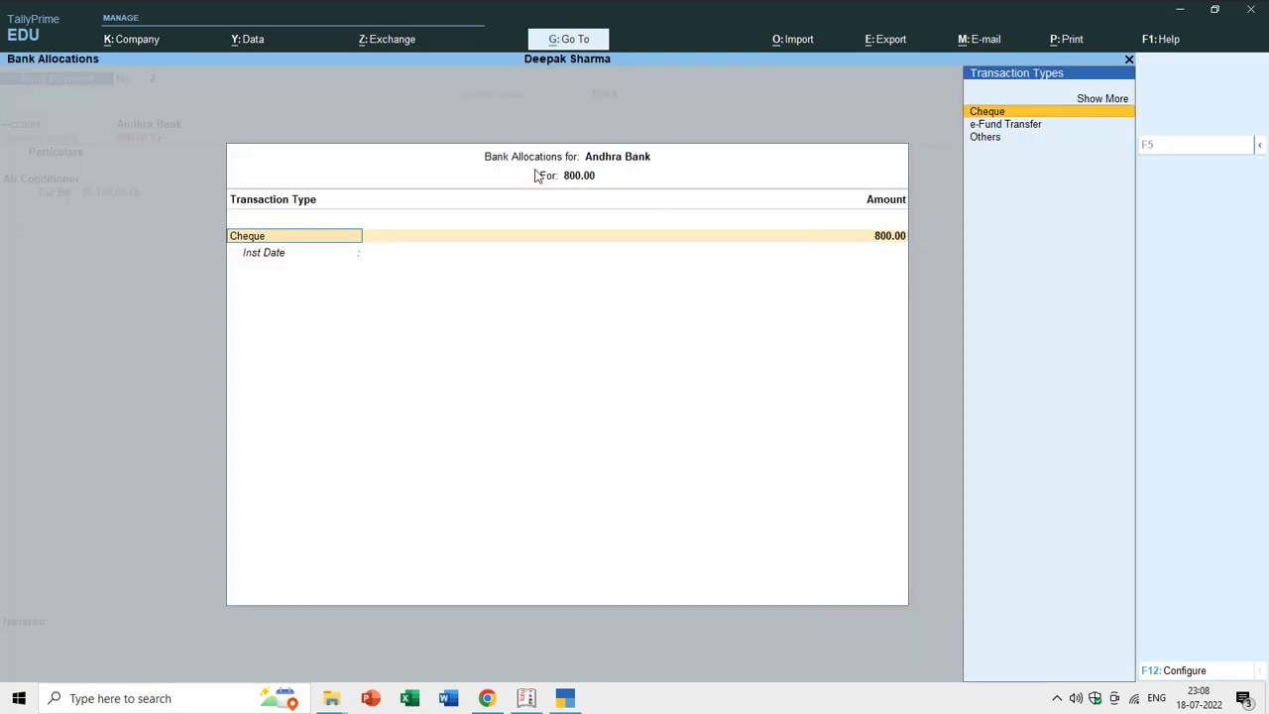
pyautogui.press('Return')
pyautogui.press('Return')
pyautogui.write('1')
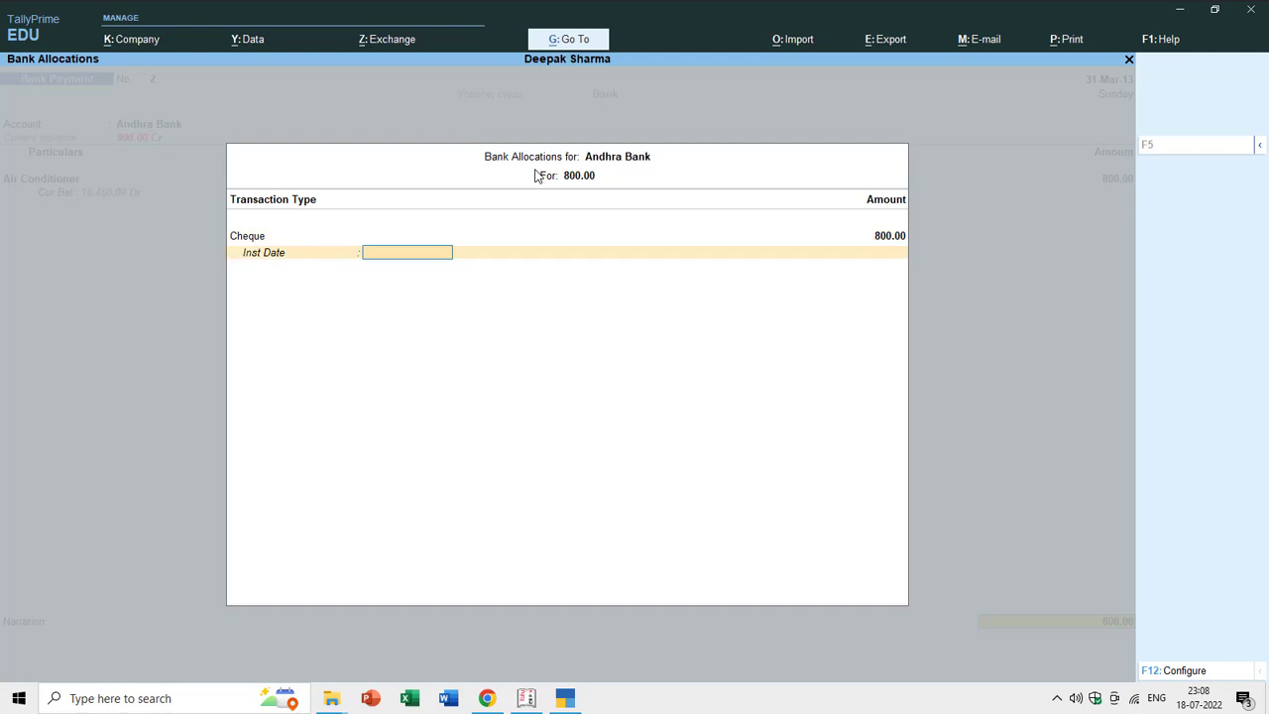
pyautogui.write('-apr')
pyautogui.press('Return')
pyautogui.press('Return')
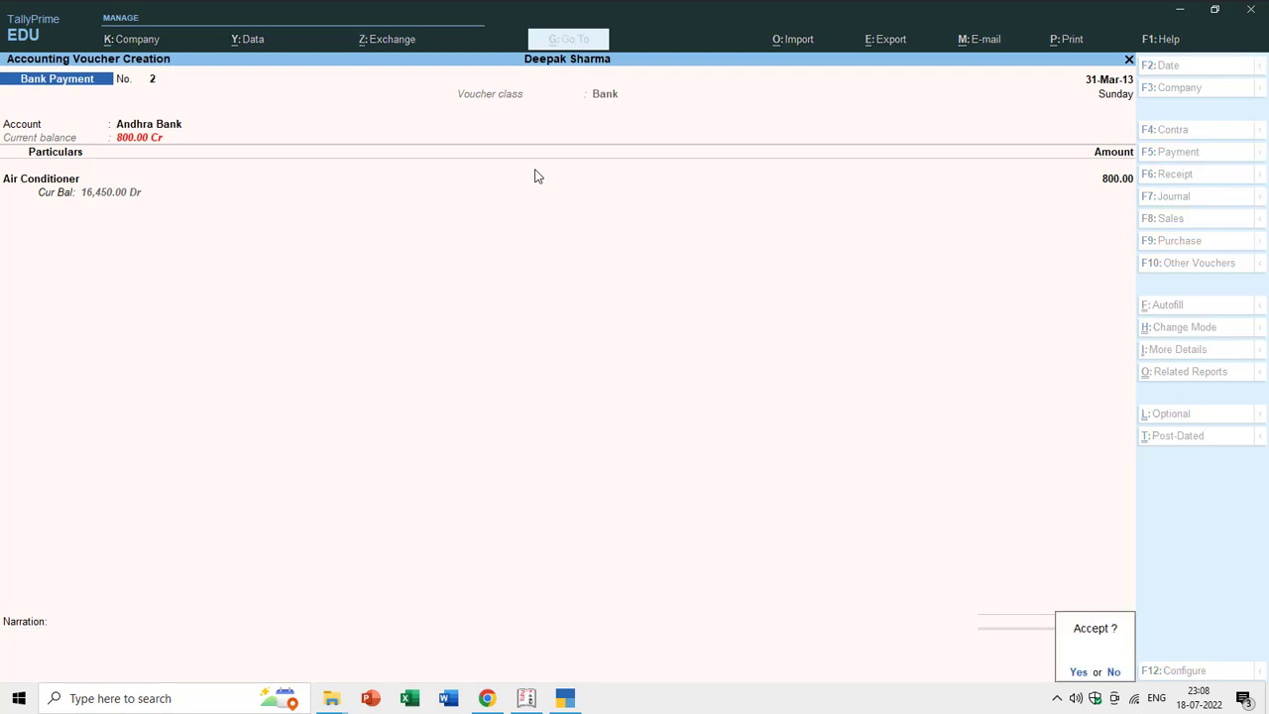
pyautogui.press('Return')
# Open the Day Book and highlight the 800 Bank Payment voucher for Air Conditioner
pyautogui.press('Escape')
pyautogui.press('k')
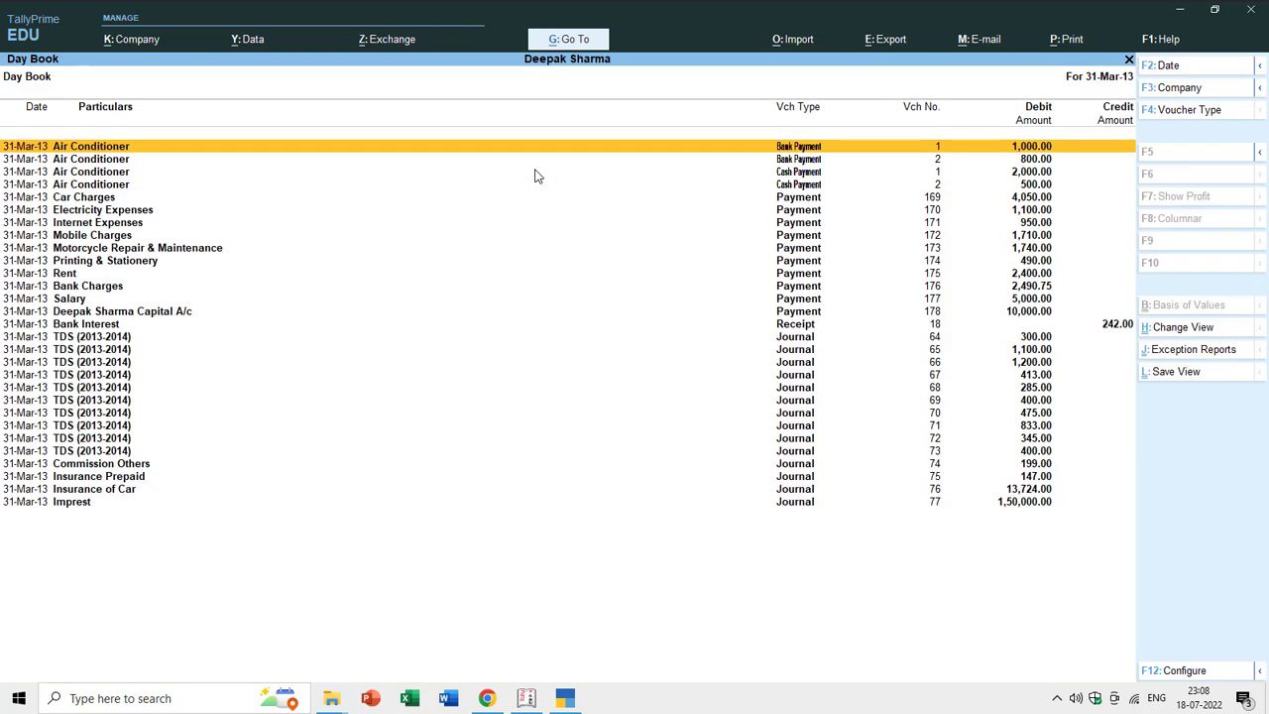
pyautogui.press('Down')
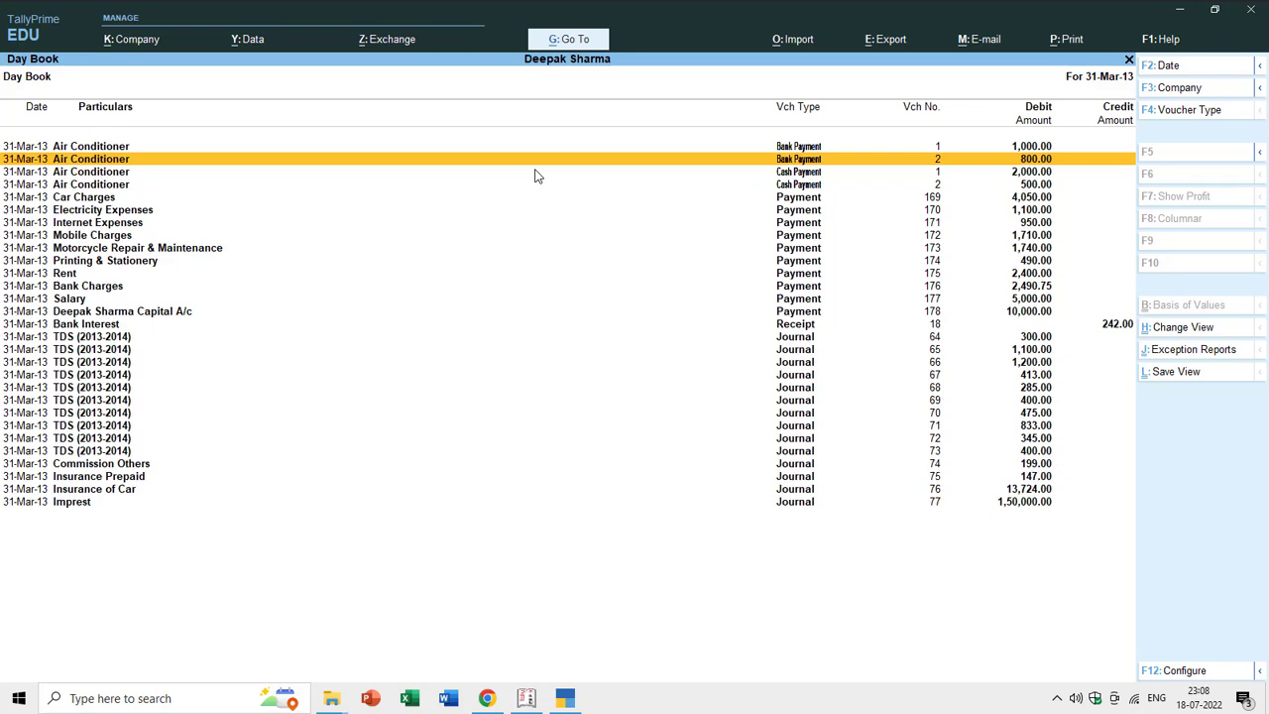
# Examine the 800 Bank Payment voucher's class, account and ledger, leaving it unaltered, and return to the Gateway of Tally
pyautogui.press('Return')
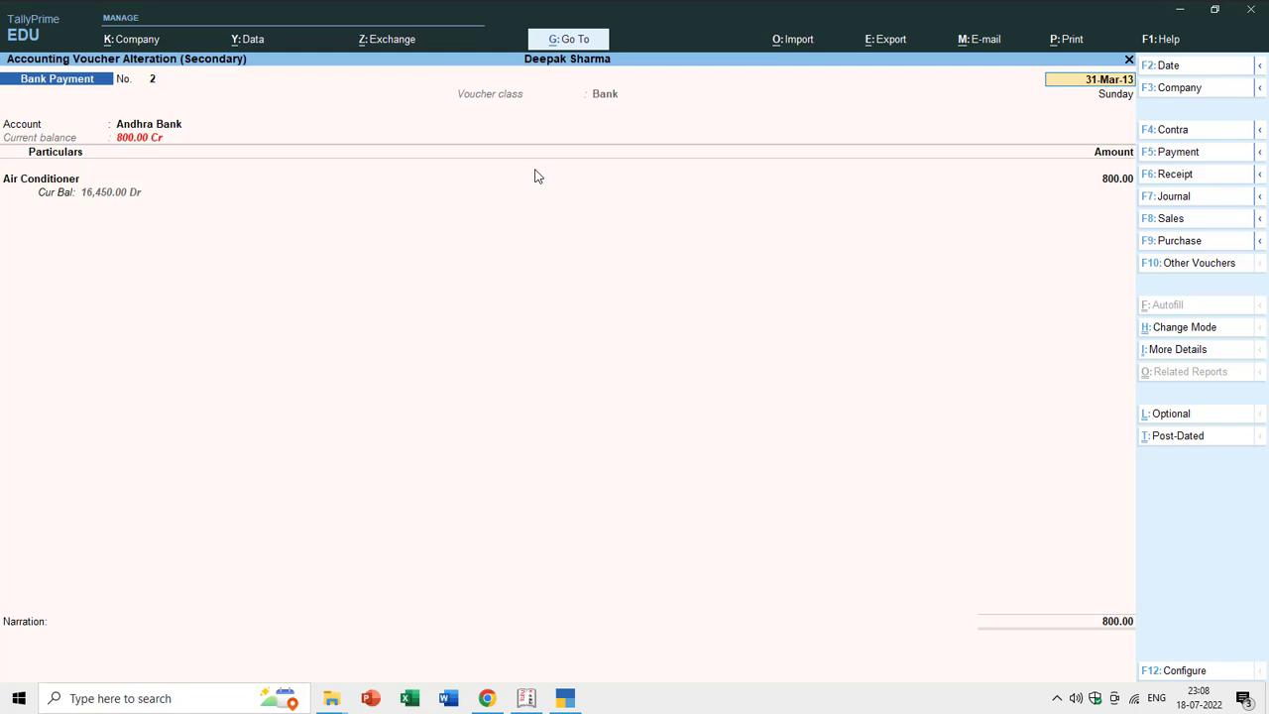
pyautogui.press('Escape')
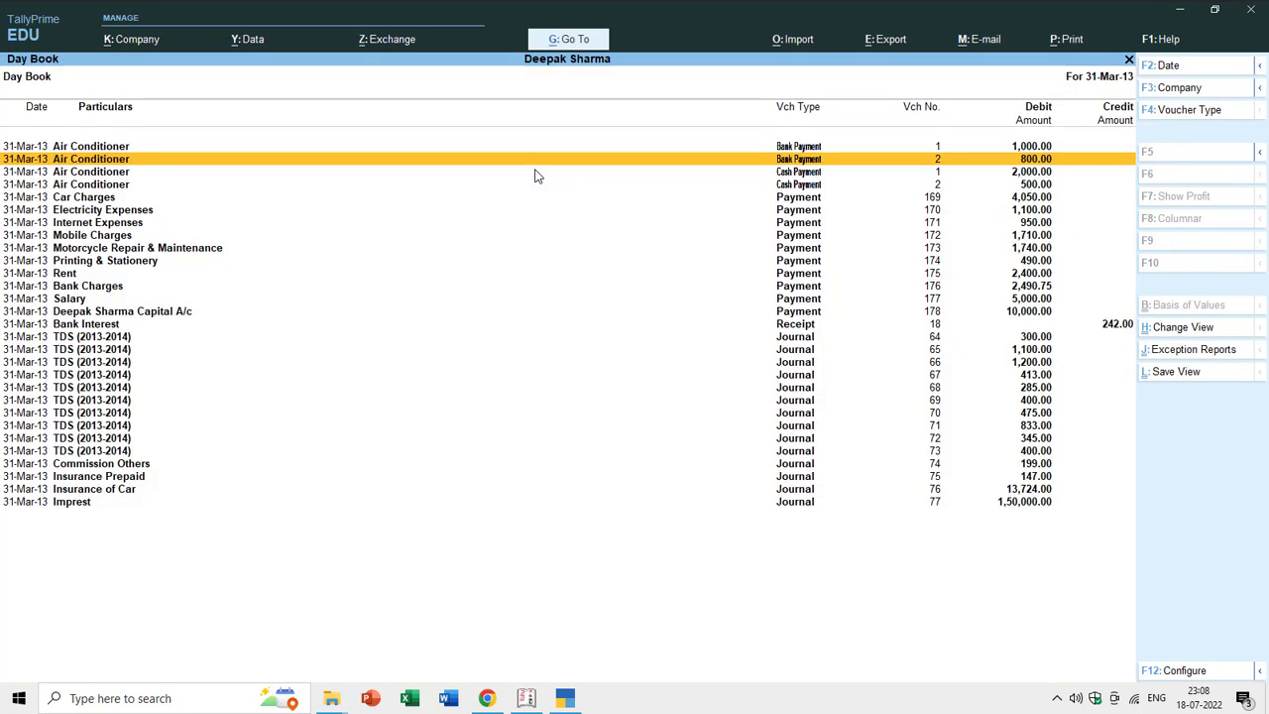
pyautogui.press('Escape')
pyautogui.press('Up')
pyautogui.press('Up')
pyautogui.press('Up')
pyautogui.press('Up')
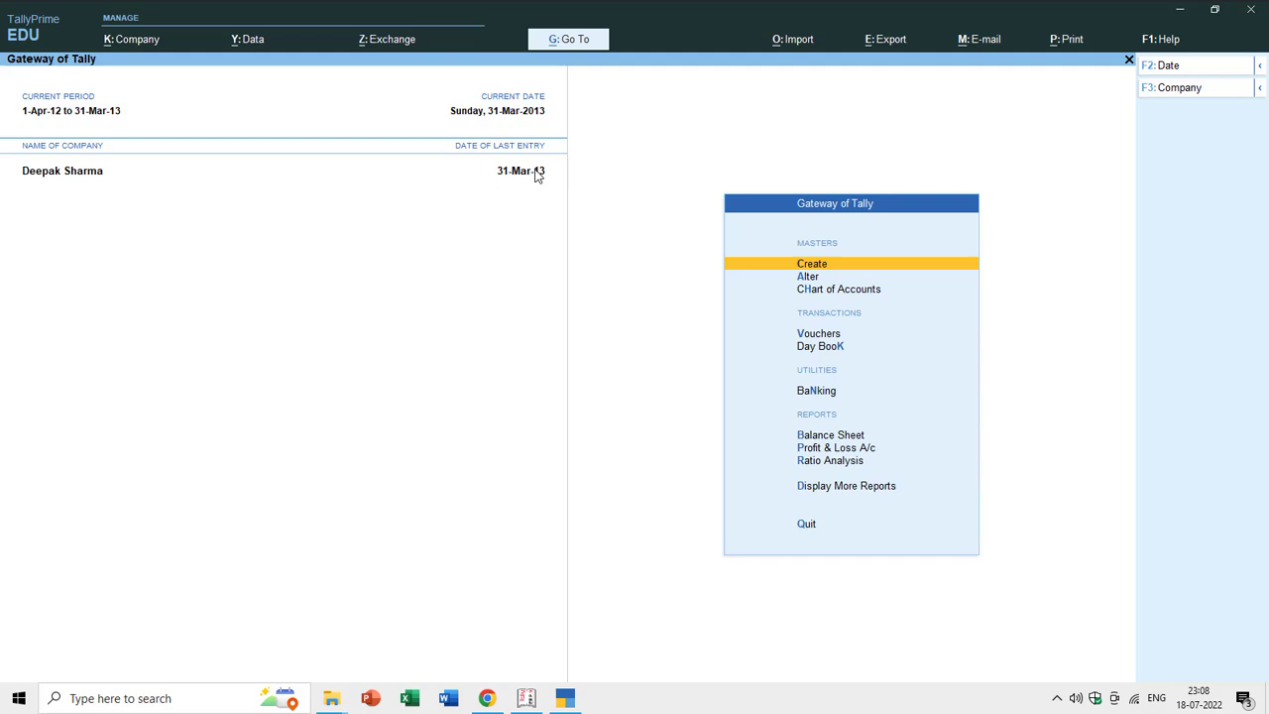
# Reopen the Day Book and delete both Bank Payment vouchers for Air Conditioner
pyautogui.press('Down')
pyautogui.press('Down')
pyautogui.press('Down')
pyautogui.press('Down')
pyautogui.press('Down')
pyautogui.press('Down')
pyautogui.press('Up')
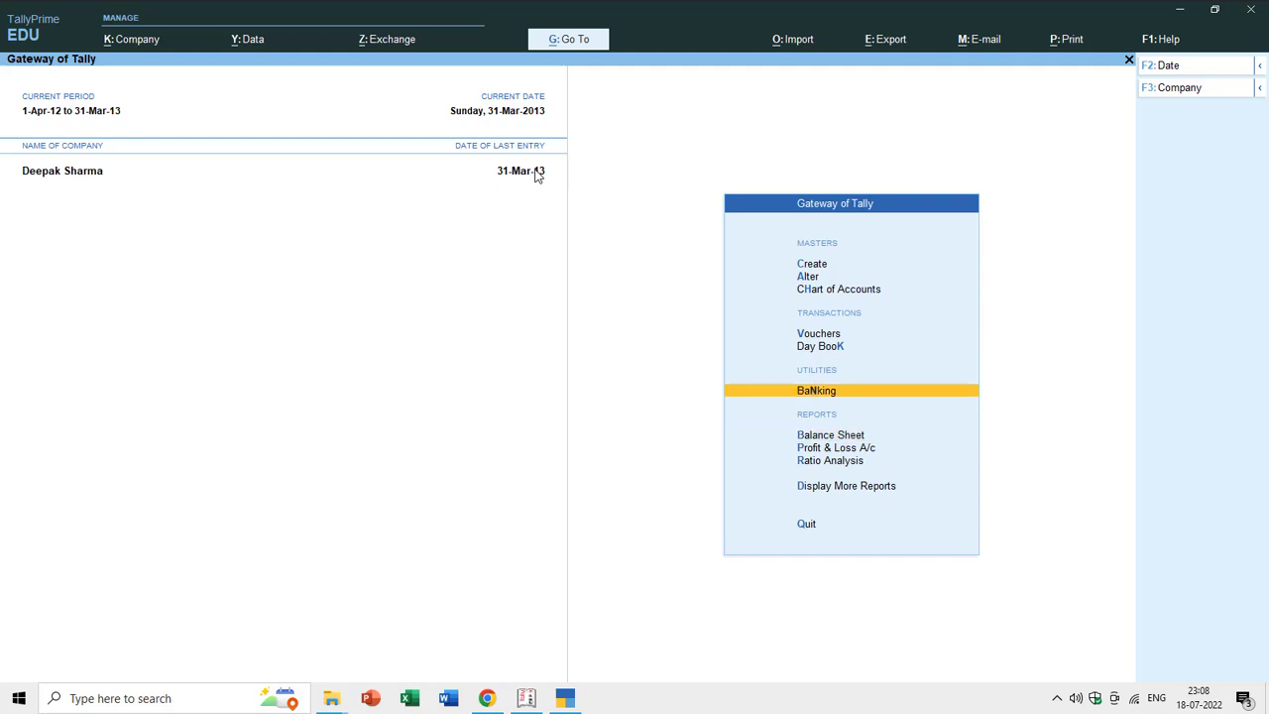
pyautogui.press('Up')
pyautogui.press('Up')
pyautogui.press('Down')
pyautogui.press('Return')
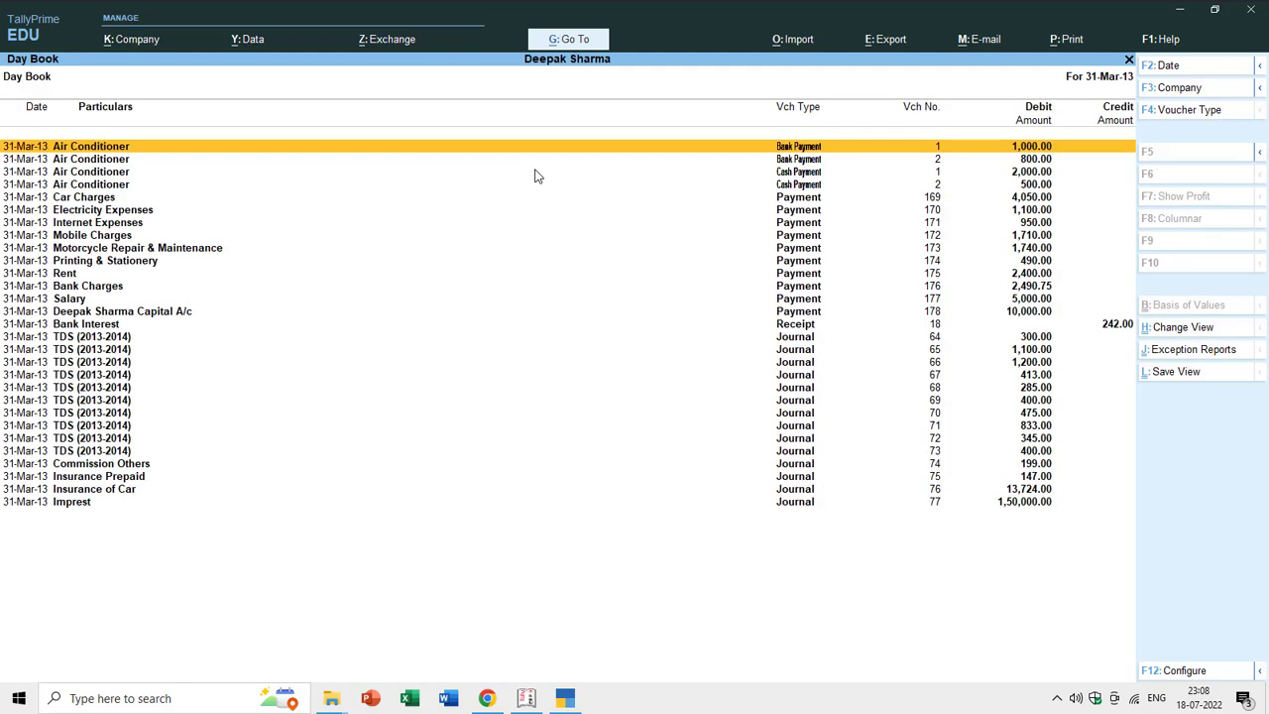
pyautogui.hotkey('alt', 'd')
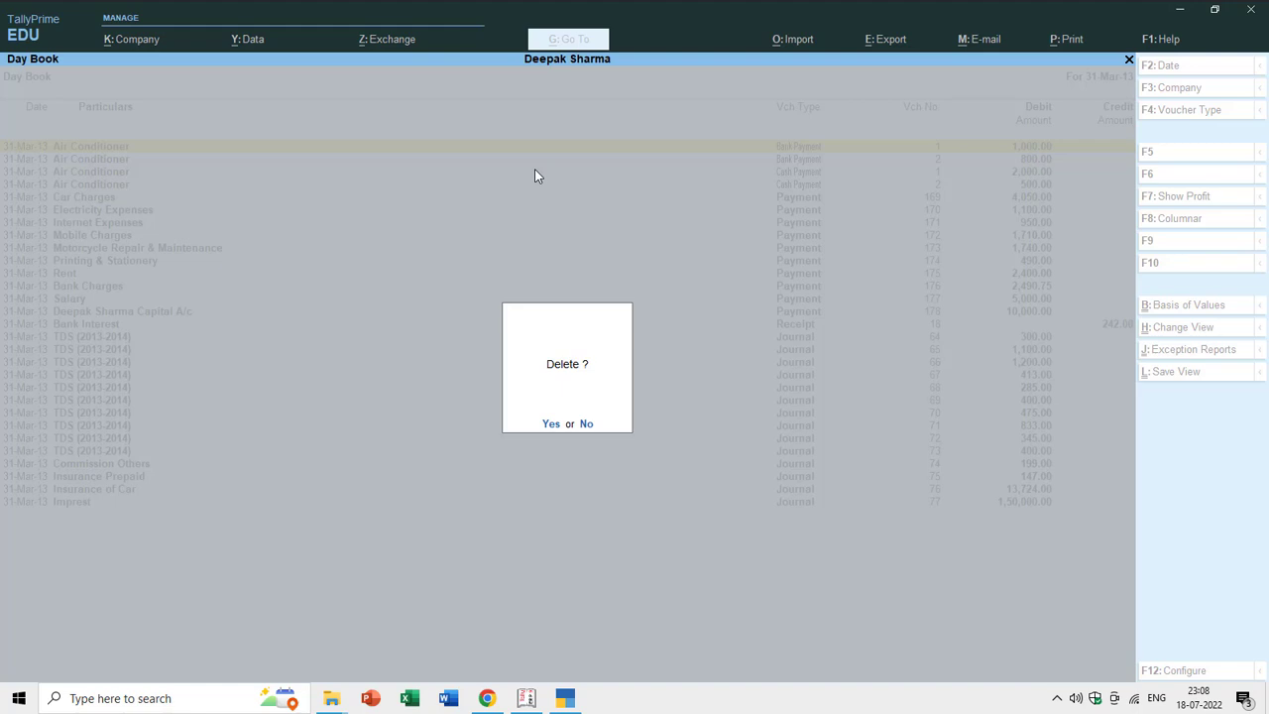
pyautogui.press('y')
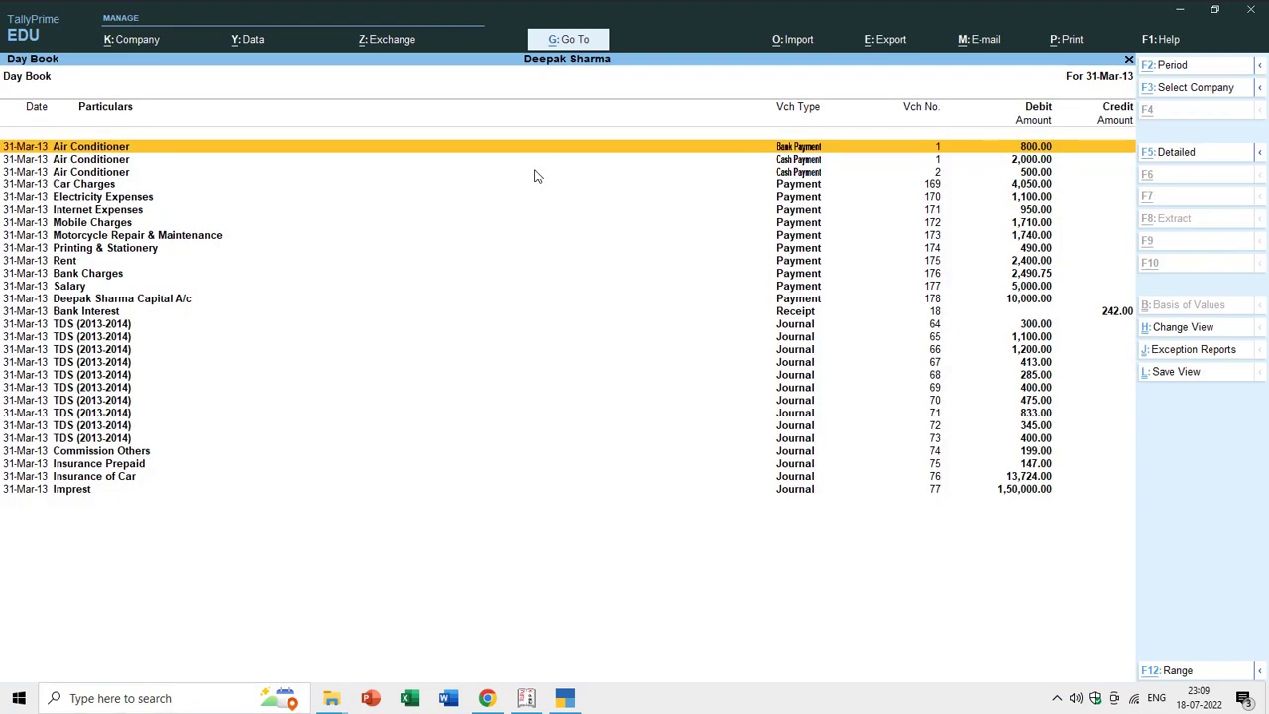
pyautogui.hotkey('alt', 'd')
pyautogui.press('y')
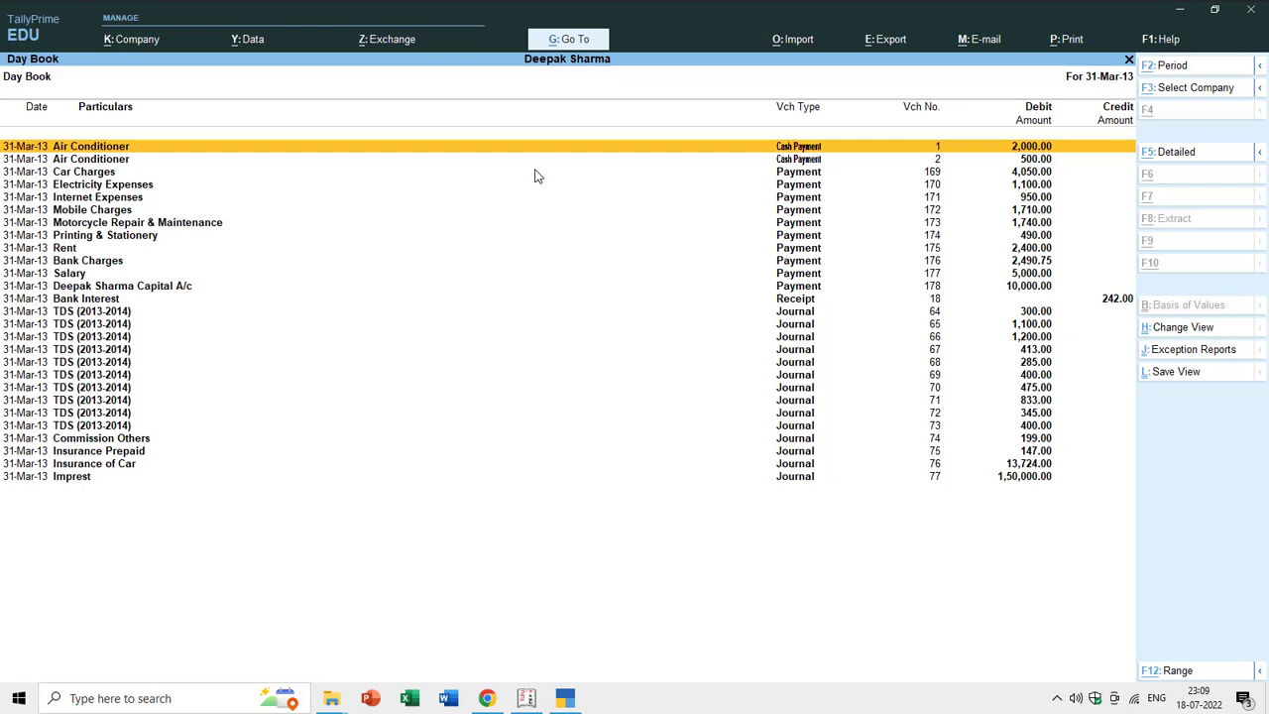
# Delete both Cash Payment vouchers for Air Conditioner from the Day Book
pyautogui.hotkey('alt', 'd')
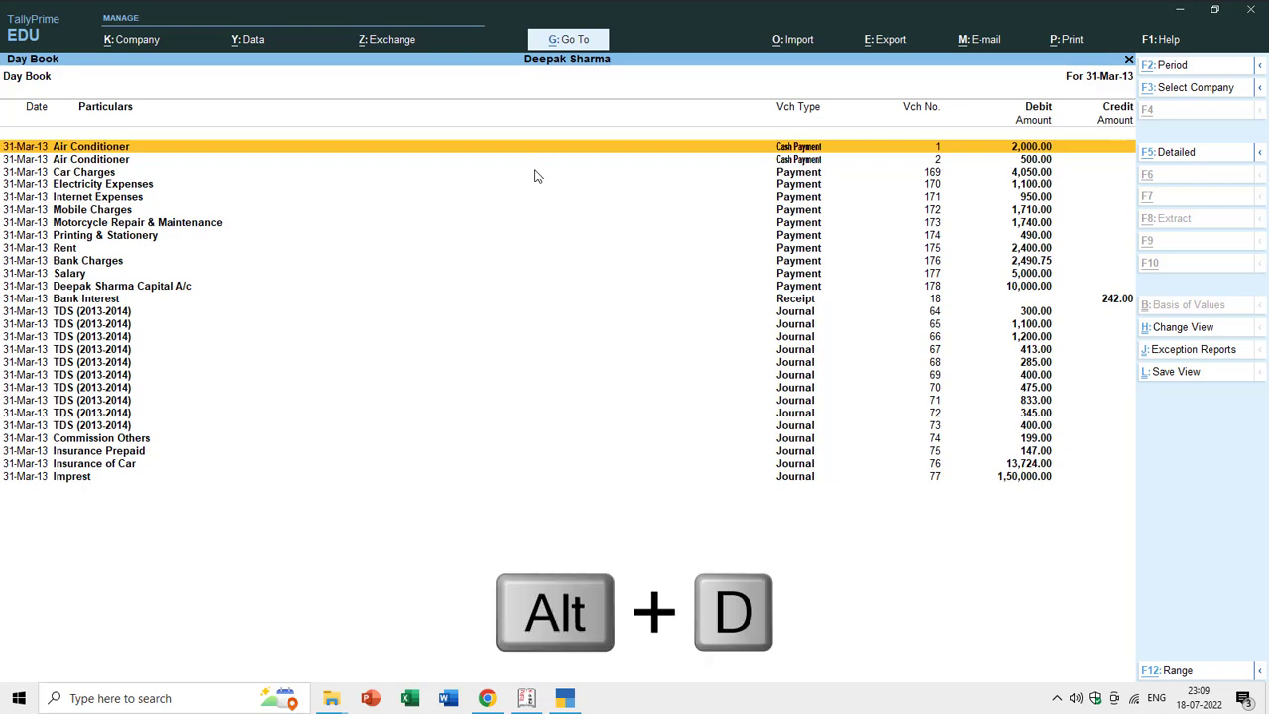
pyautogui.hotkey('alt', 'd')
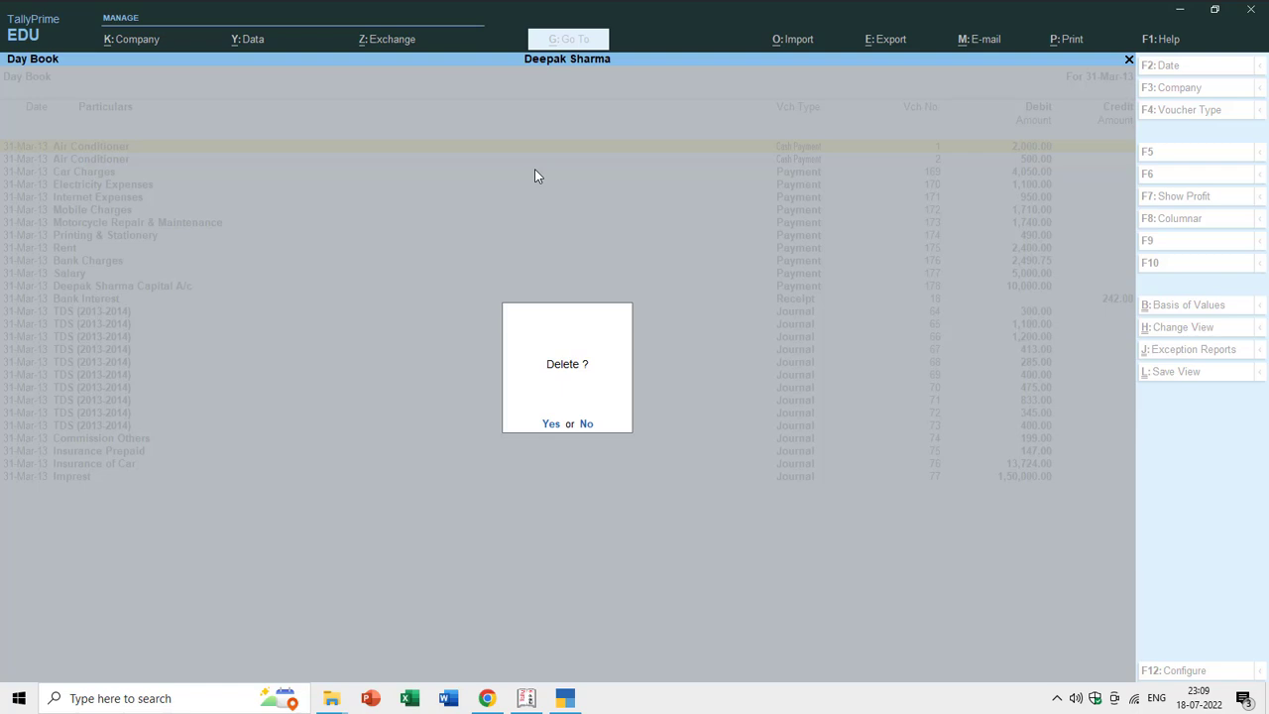
pyautogui.press('y')
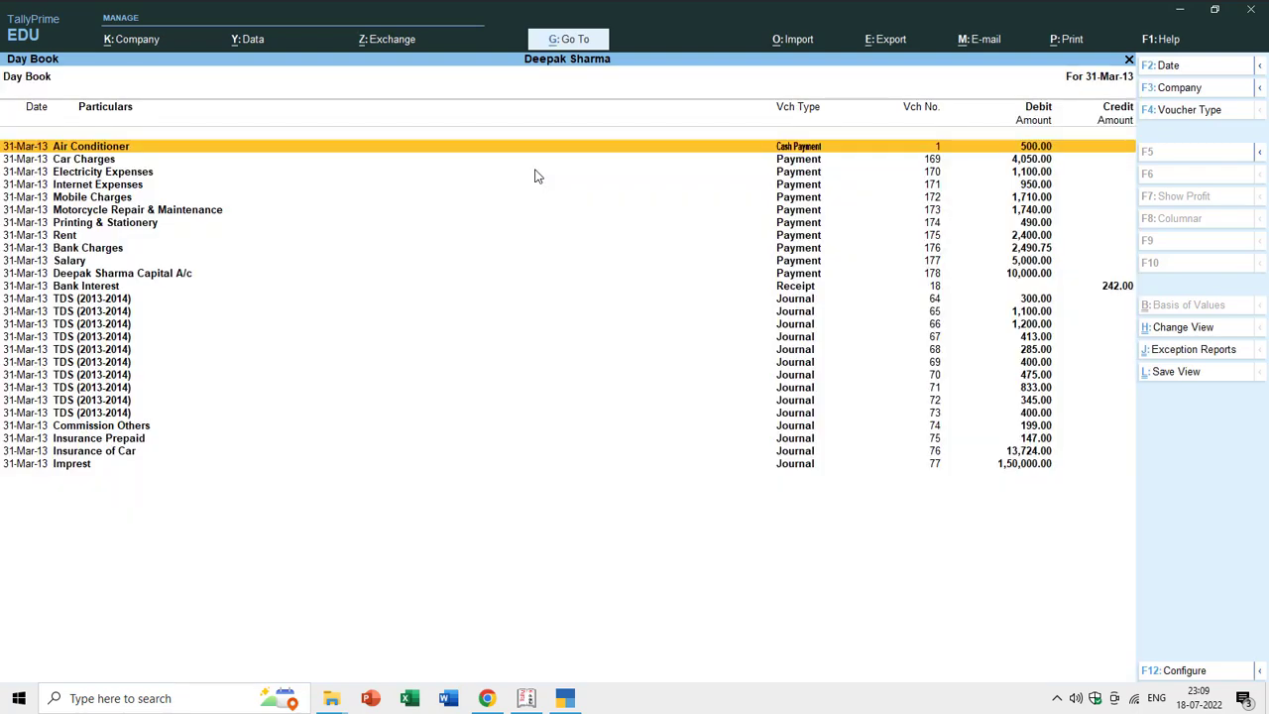
pyautogui.hotkey('alt', 'd')
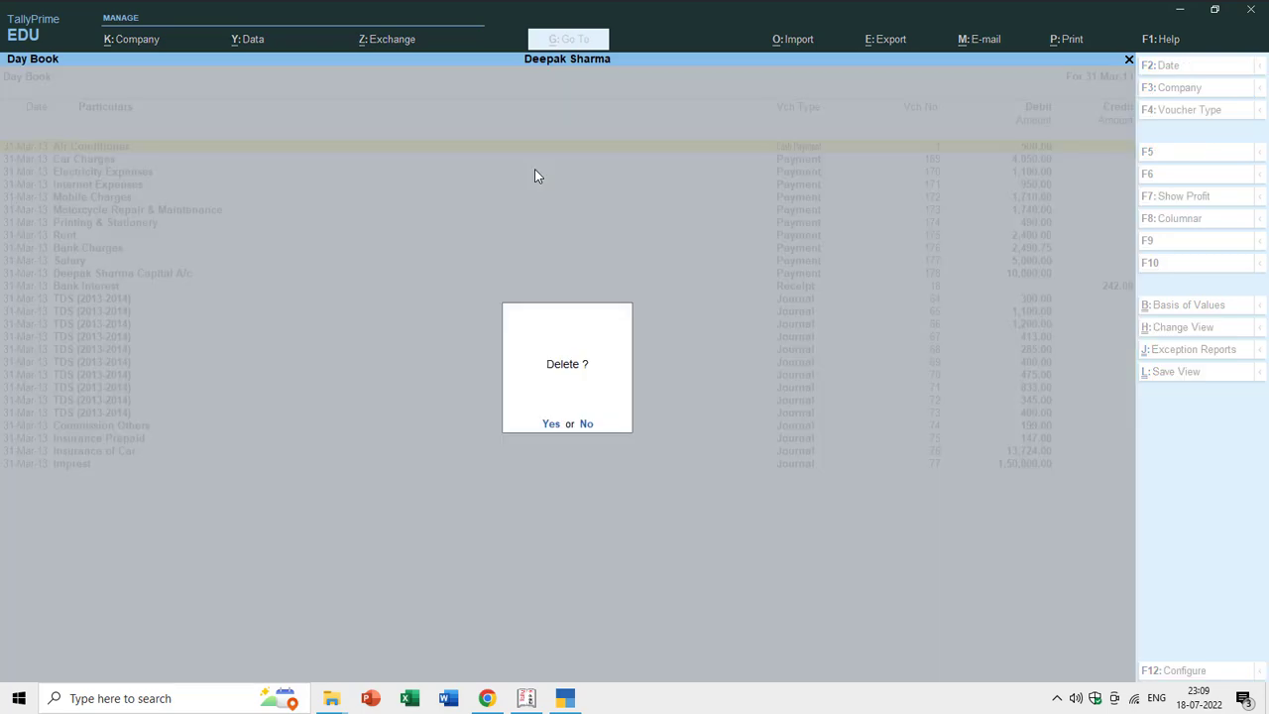
pyautogui.press('y')
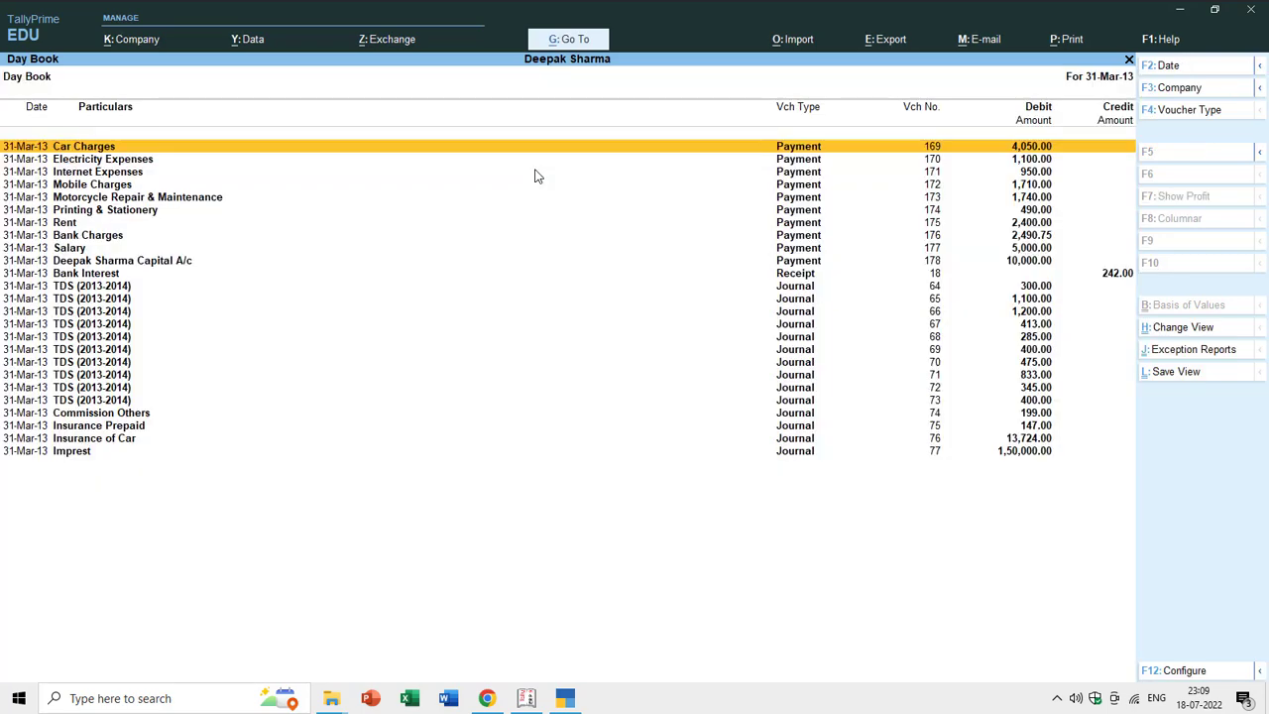
# Leave the Day Book, open the Cash Payment voucher type for alteration and delete it
pyautogui.press('Escape')
pyautogui.press('Up')
pyautogui.press('Up')
pyautogui.press('Up')
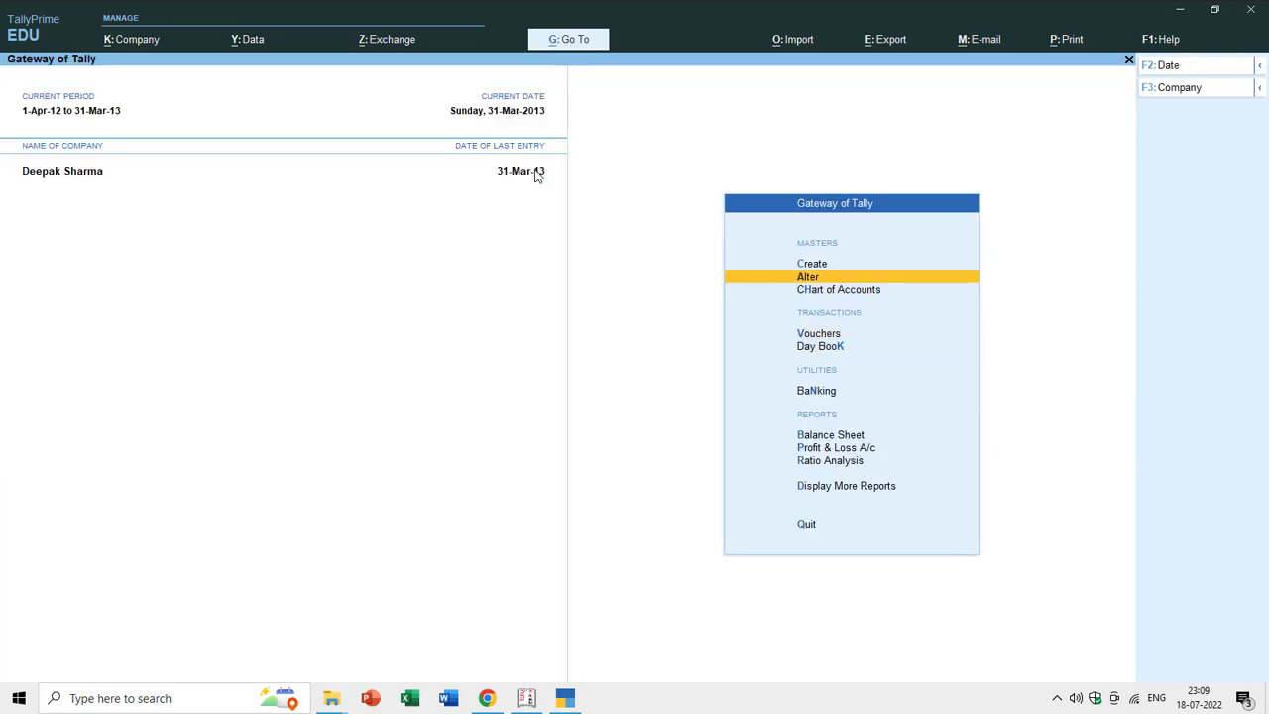
pyautogui.press('Return')
pyautogui.press('Down')
pyautogui.press('Down')
pyautogui.press('Down')
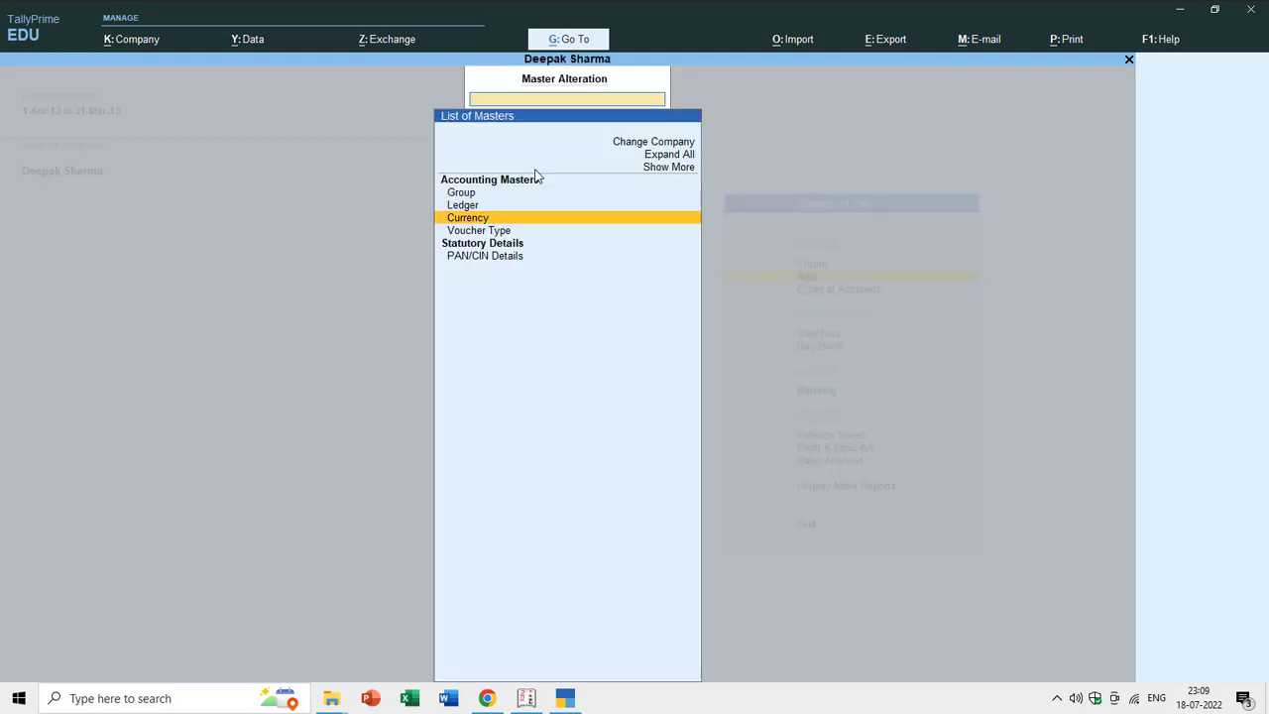
pyautogui.press('Return')
pyautogui.press('Down')
pyautogui.press('Down')
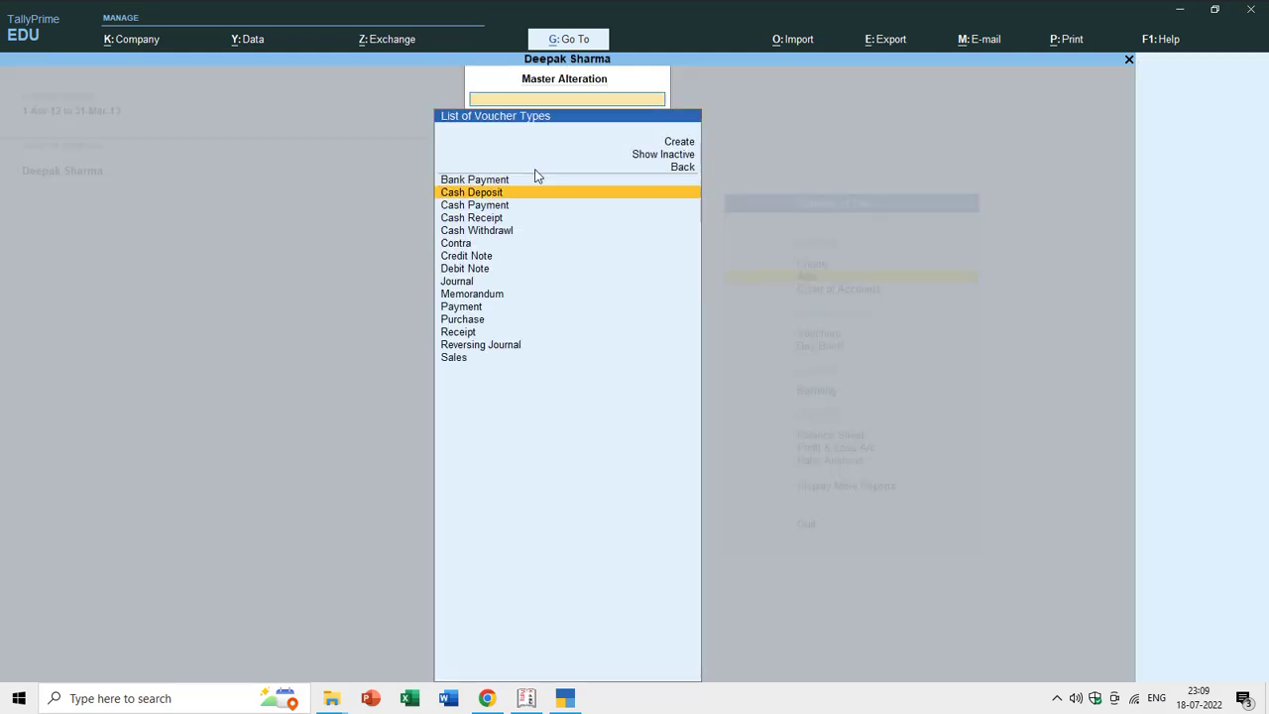
pyautogui.press('Return')
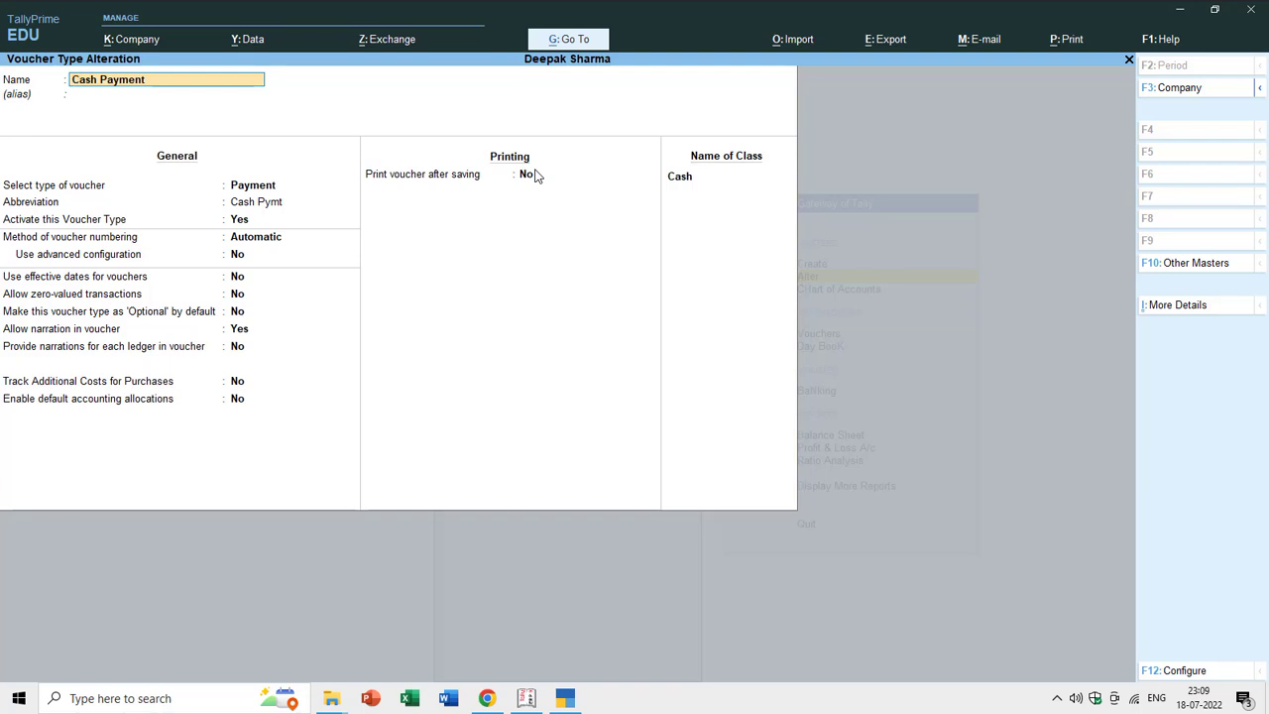
pyautogui.hotkey('alt', 'd')
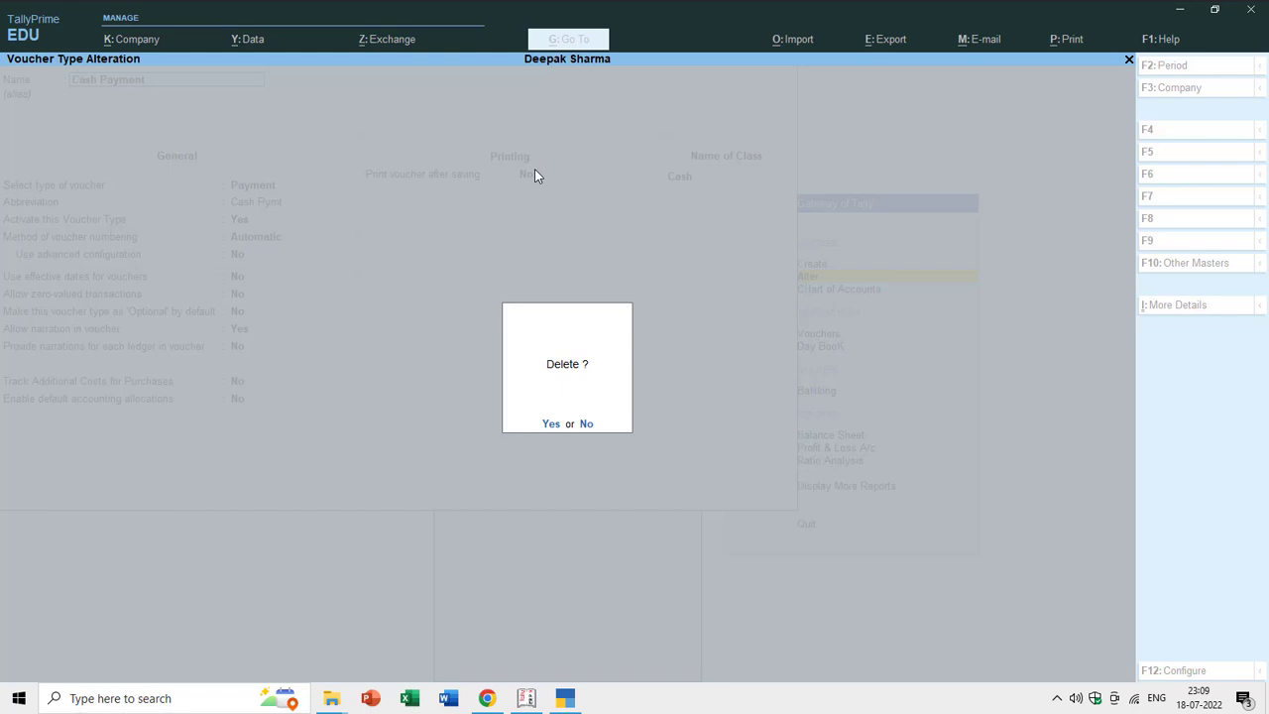
pyautogui.press('y')
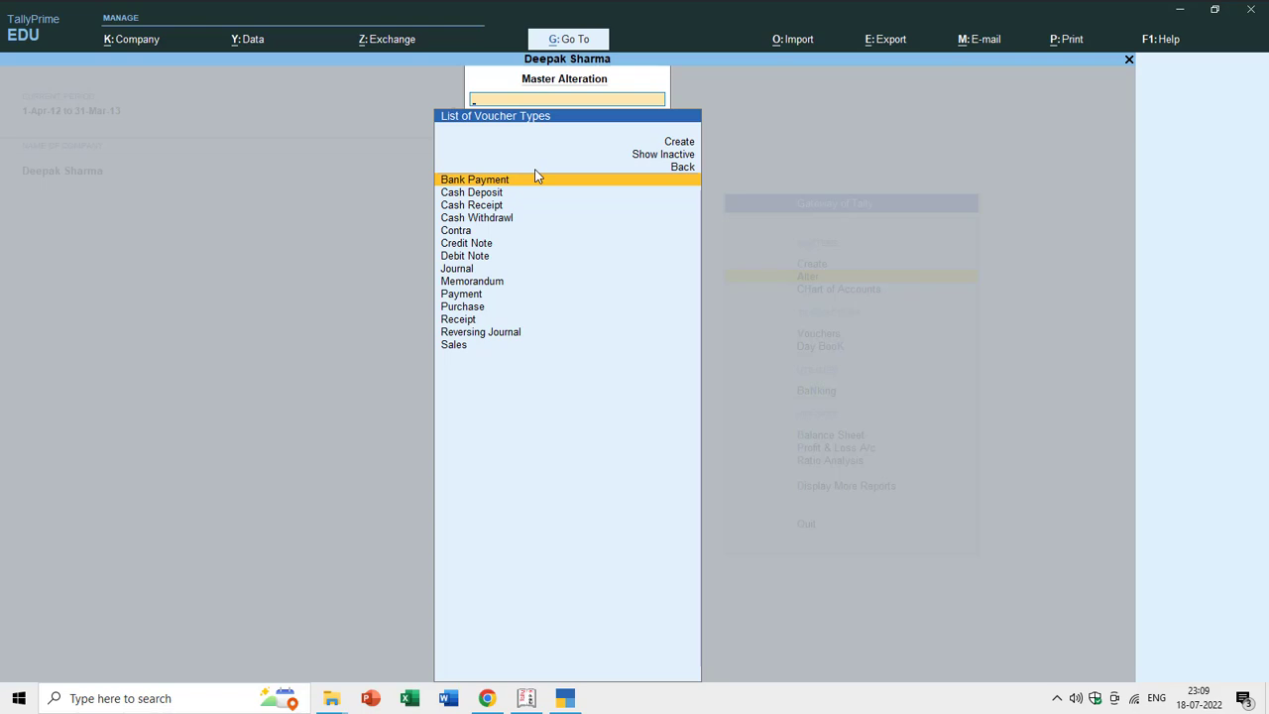
# Open the Bank Payment voucher type for alteration and delete it
pyautogui.click(535, 180)
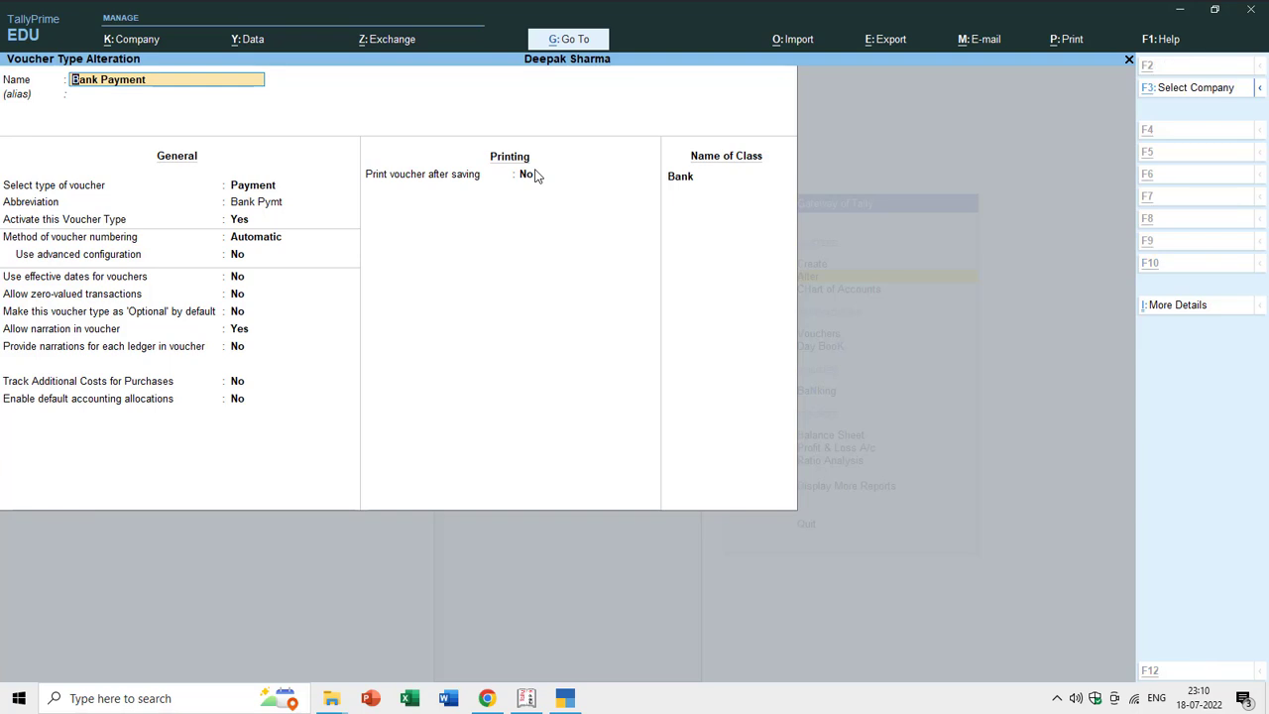
pyautogui.hotkey('alt', 'd')
pyautogui.press('y')
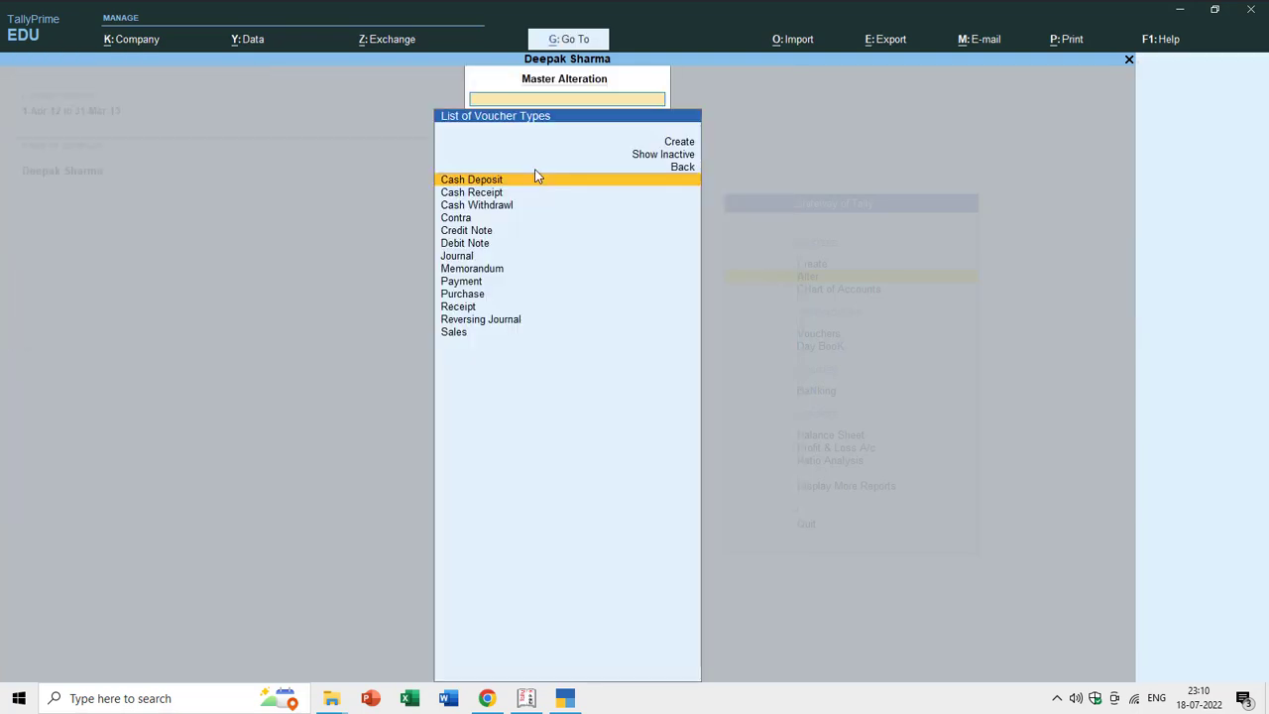
# Delete the Cash Deposit and Cash Receipt voucher types
pyautogui.press('Down')
pyautogui.press('Up')
pyautogui.press('Return')
pyautogui.hotkey('alt', 'd')
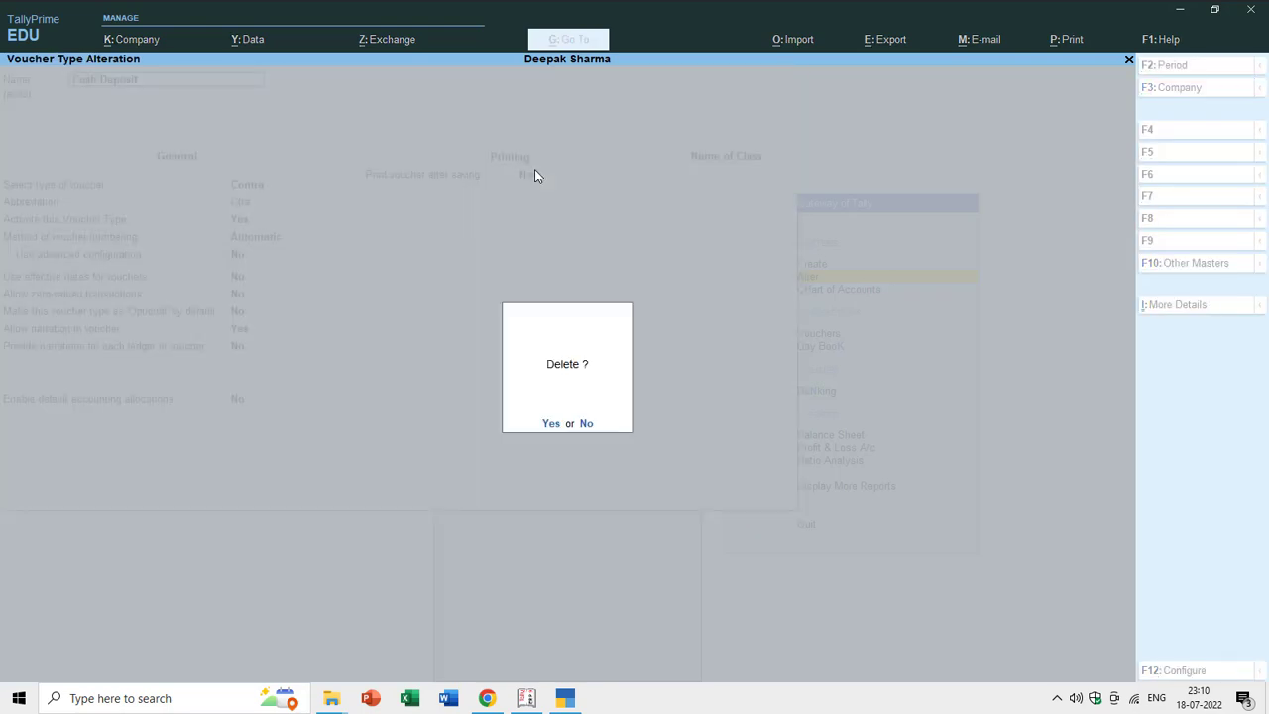
pyautogui.press('y')
pyautogui.press('Return')
pyautogui.hotkey('alt', 'd')
pyautogui.press('y')
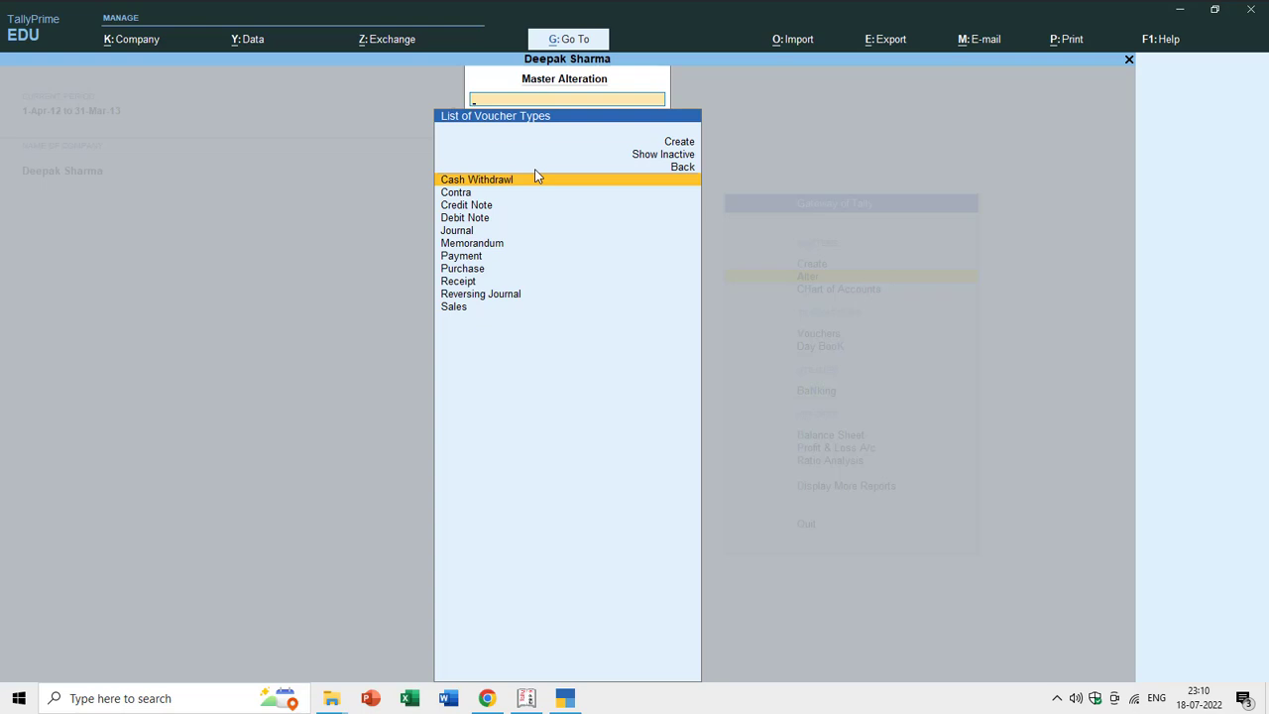
# Open the Payment voucher type for alteration and accept its existing general and printing settings up to the class names
pyautogui.press('Down')
pyautogui.press('Down')
pyautogui.press('Down')
pyautogui.press('Down')
pyautogui.press('Down')
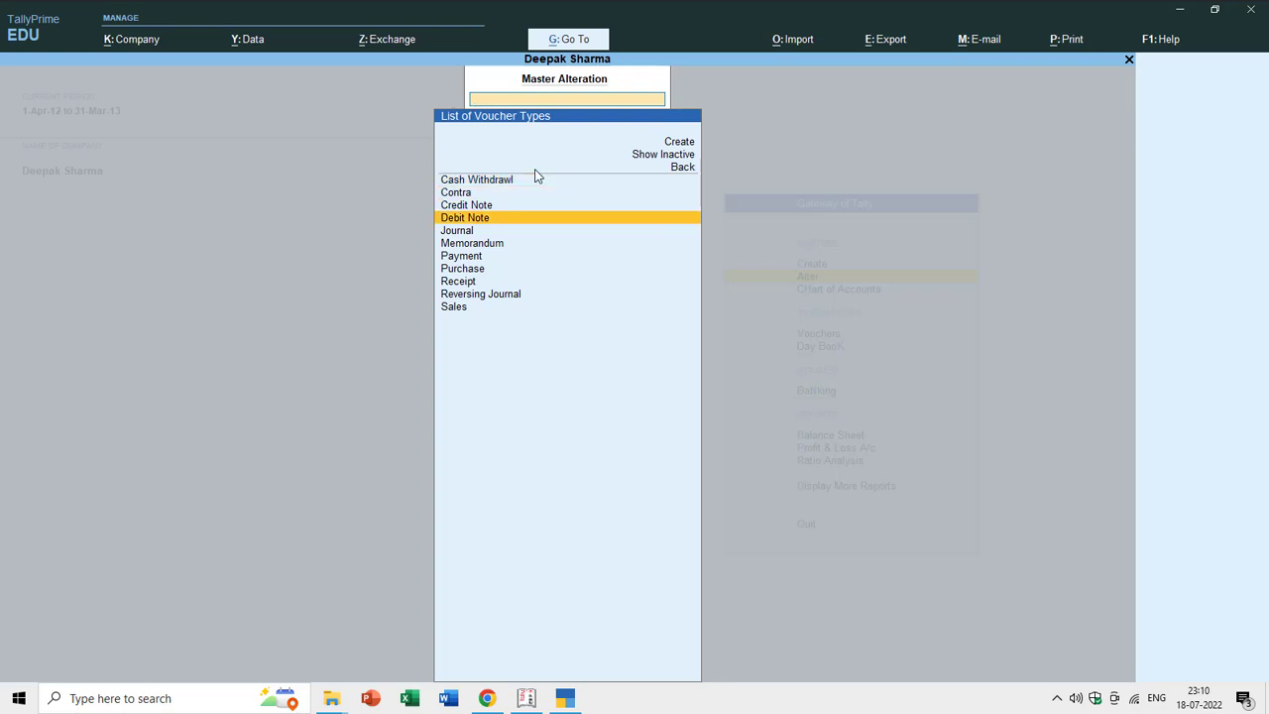
pyautogui.press('Down')
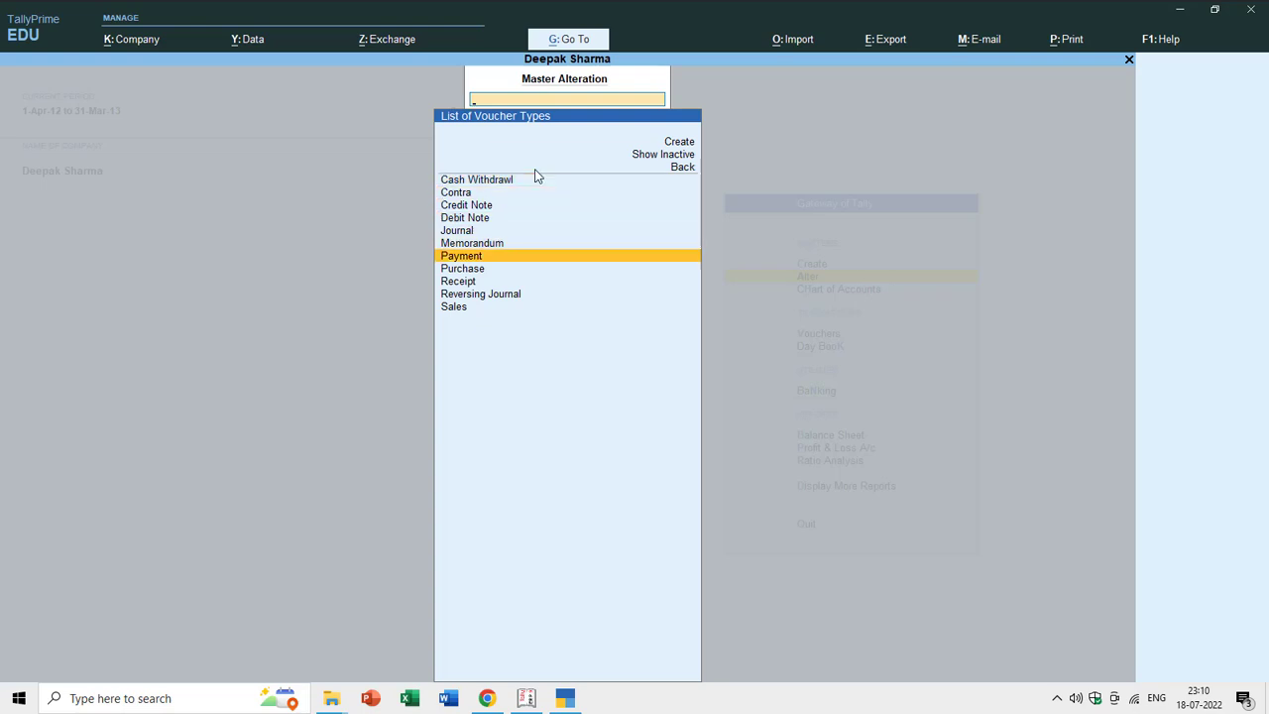
pyautogui.press('Return')
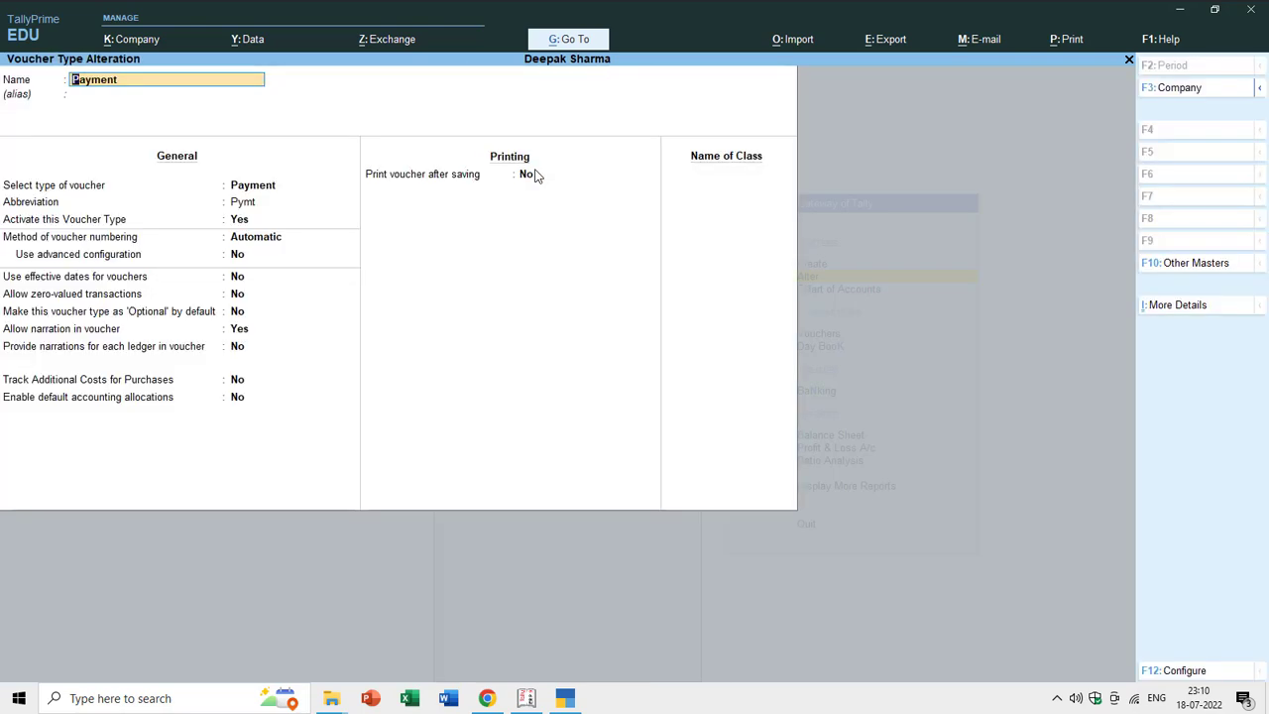
pyautogui.press('Return')
pyautogui.press('Return')
pyautogui.press('Return')
pyautogui.press('Return')
pyautogui.press('Return')
pyautogui.press('Return')
pyautogui.press('Return')
pyautogui.press('Return')
pyautogui.press('Return')
pyautogui.press('Return')
pyautogui.press('Return')
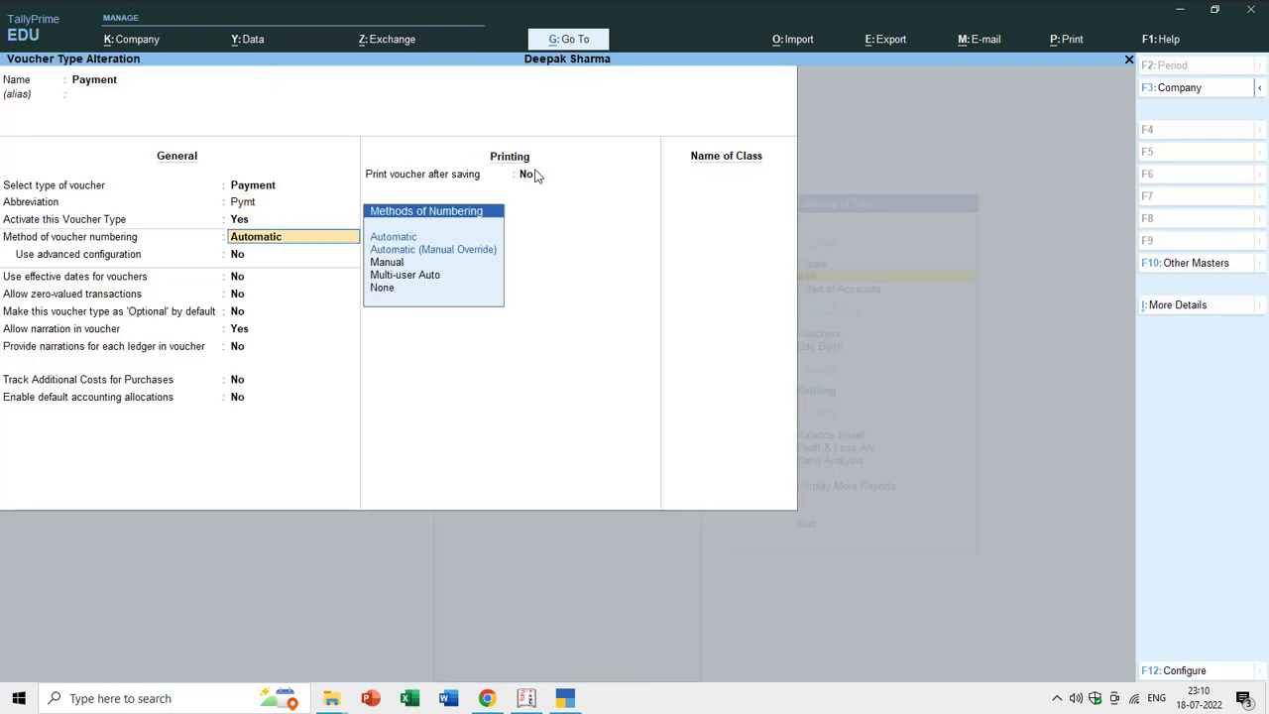
pyautogui.press('Return')
pyautogui.press('Return')
pyautogui.press('Return')
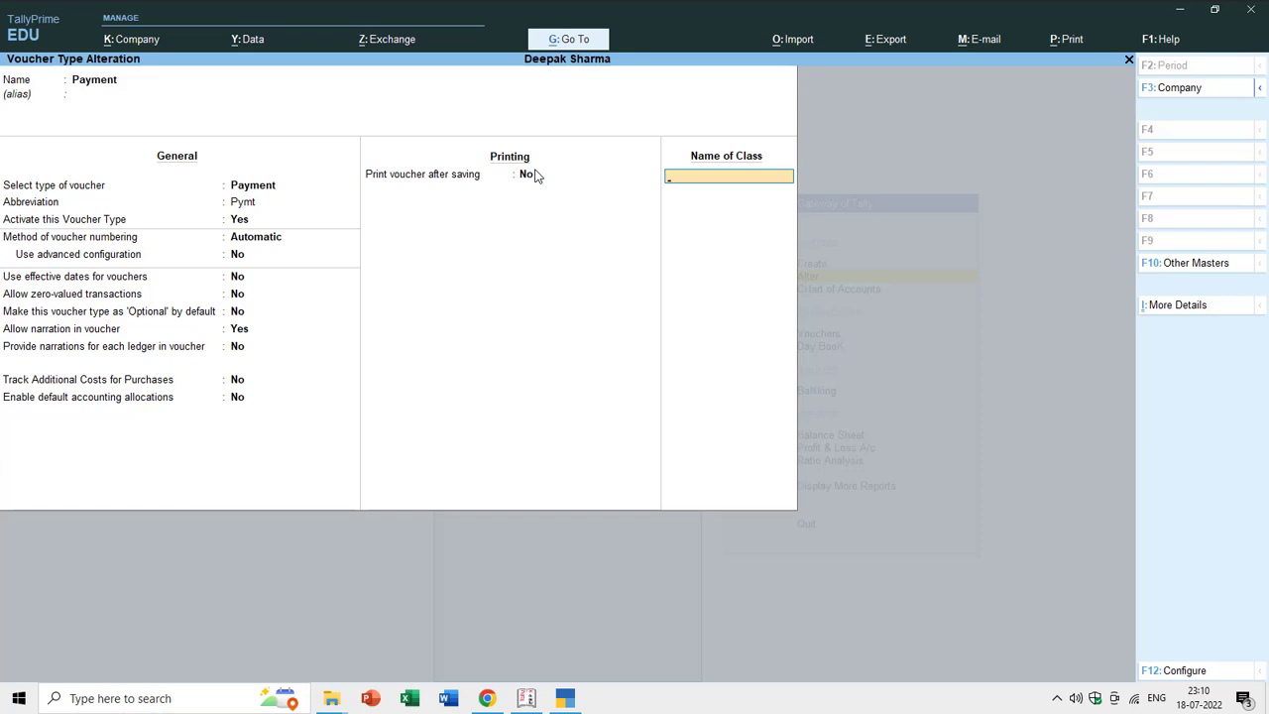
# Add a class named Bank to the Payment voucher type, including the Bank Accounts and Bank OD A/c groups without a specific ledger
pyautogui.write('Bank')
pyautogui.press('Return')
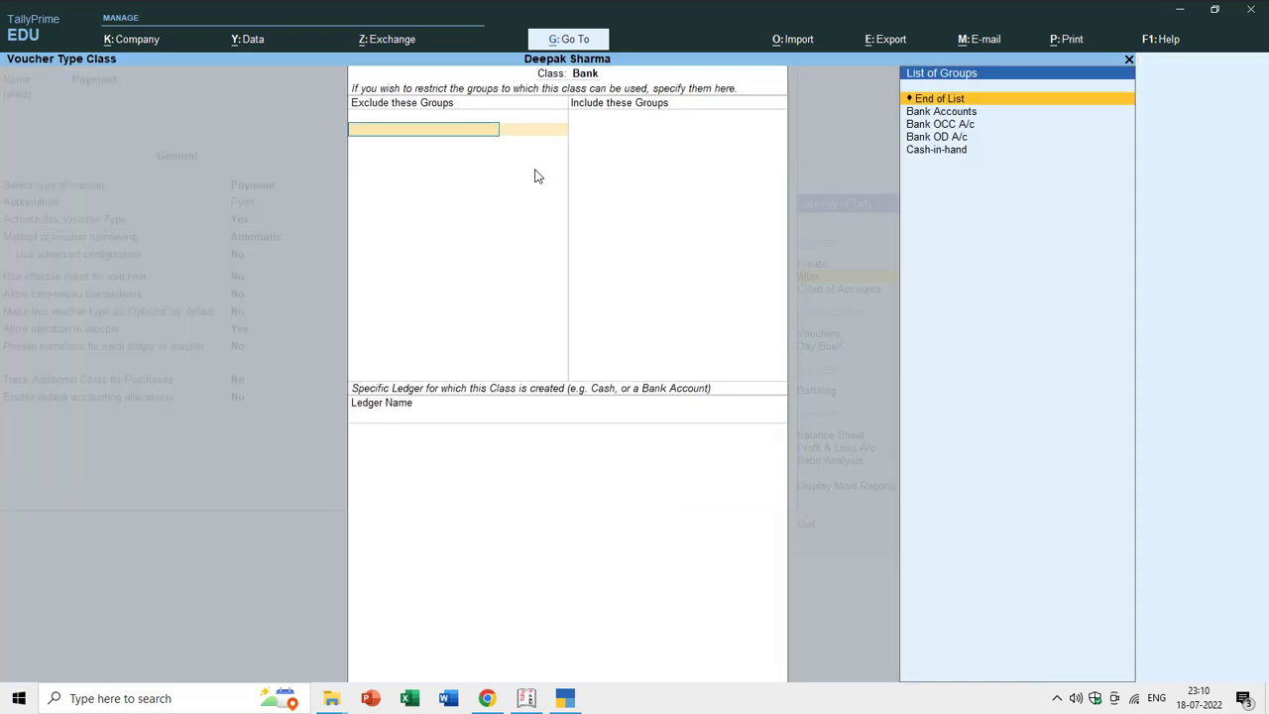
pyautogui.press('Return')
pyautogui.press('Down')
pyautogui.press('Return')
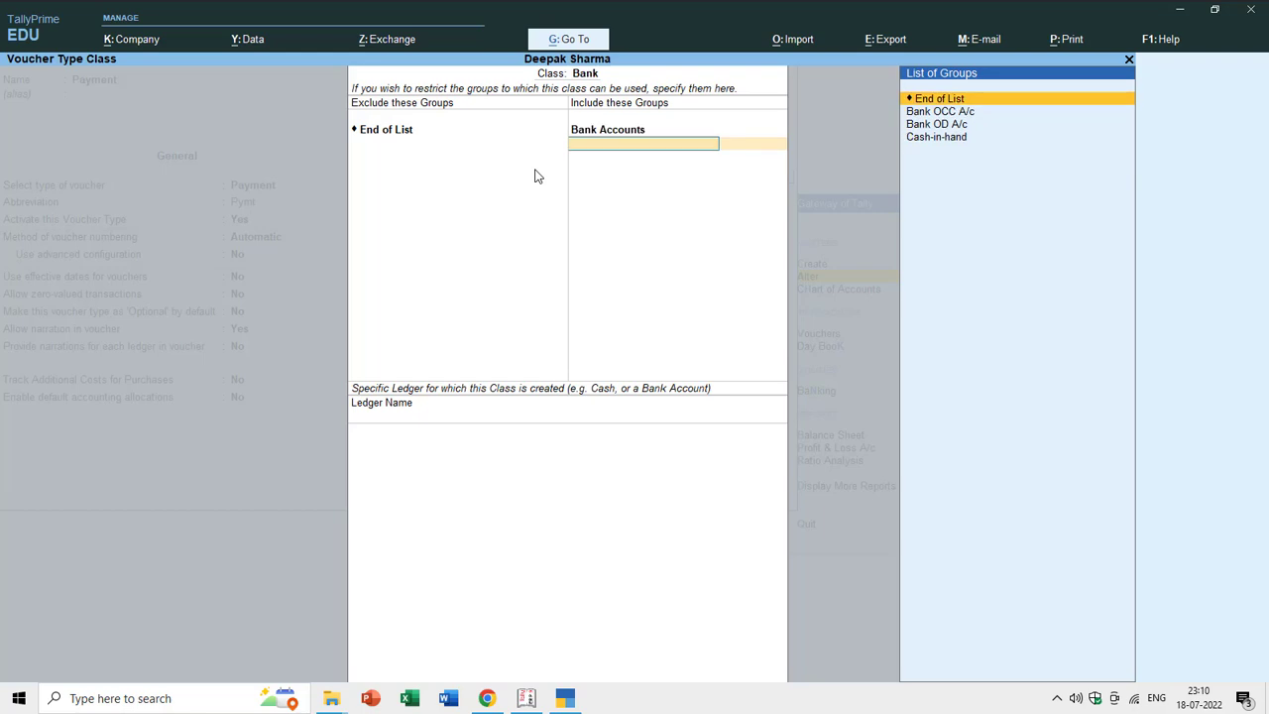
pyautogui.press('Down')
pyautogui.press('Down')
pyautogui.press('Return')
pyautogui.press('Return')
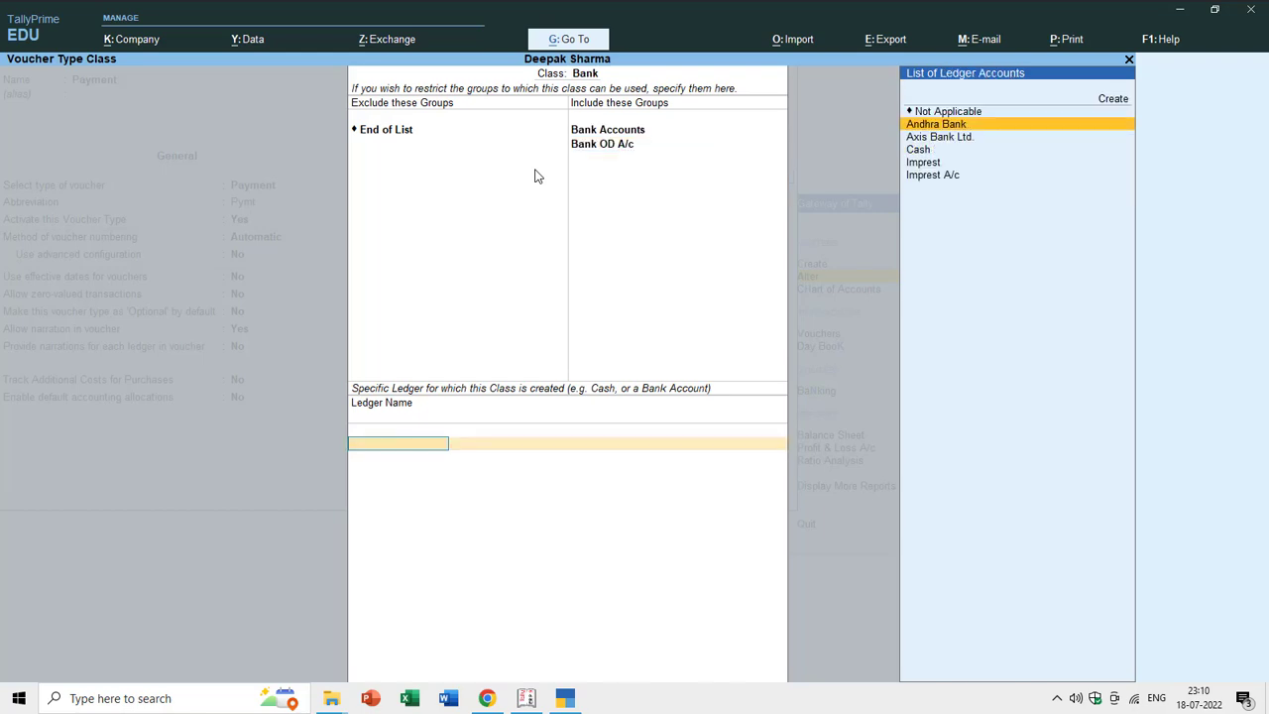
pyautogui.press('Up')
pyautogui.press('Return')
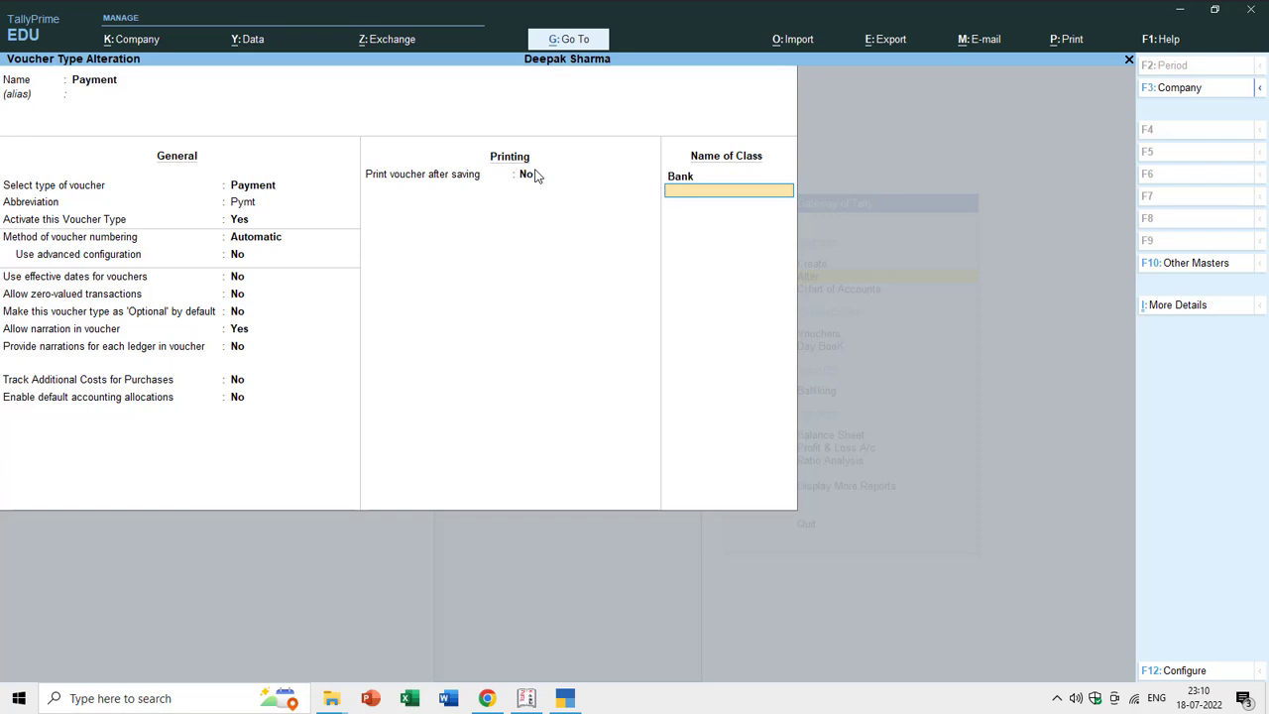
# Add a class named Cash to the Payment voucher type with Cash as its specific ledger and no included or excluded groups
pyautogui.write('Cash')
pyautogui.press('Return')
pyautogui.press('Return')
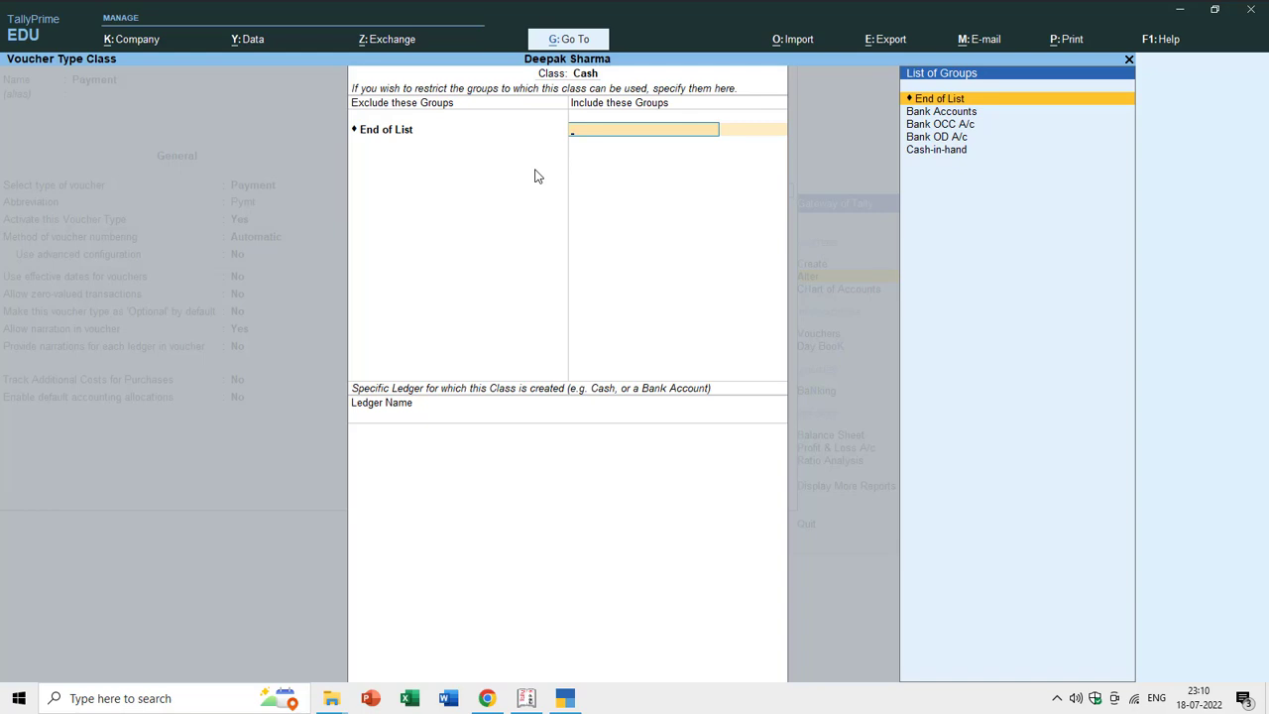
pyautogui.press('Return')
pyautogui.press('Down')
pyautogui.press('Down')
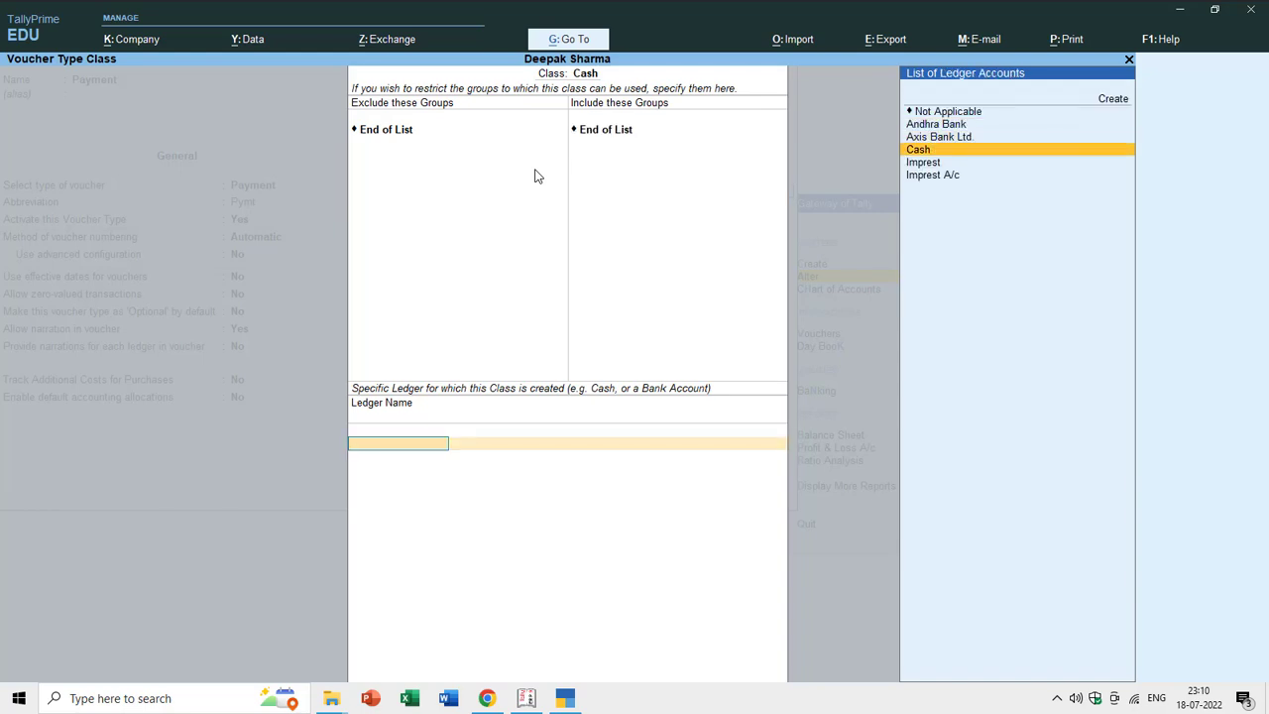
pyautogui.press('Return')
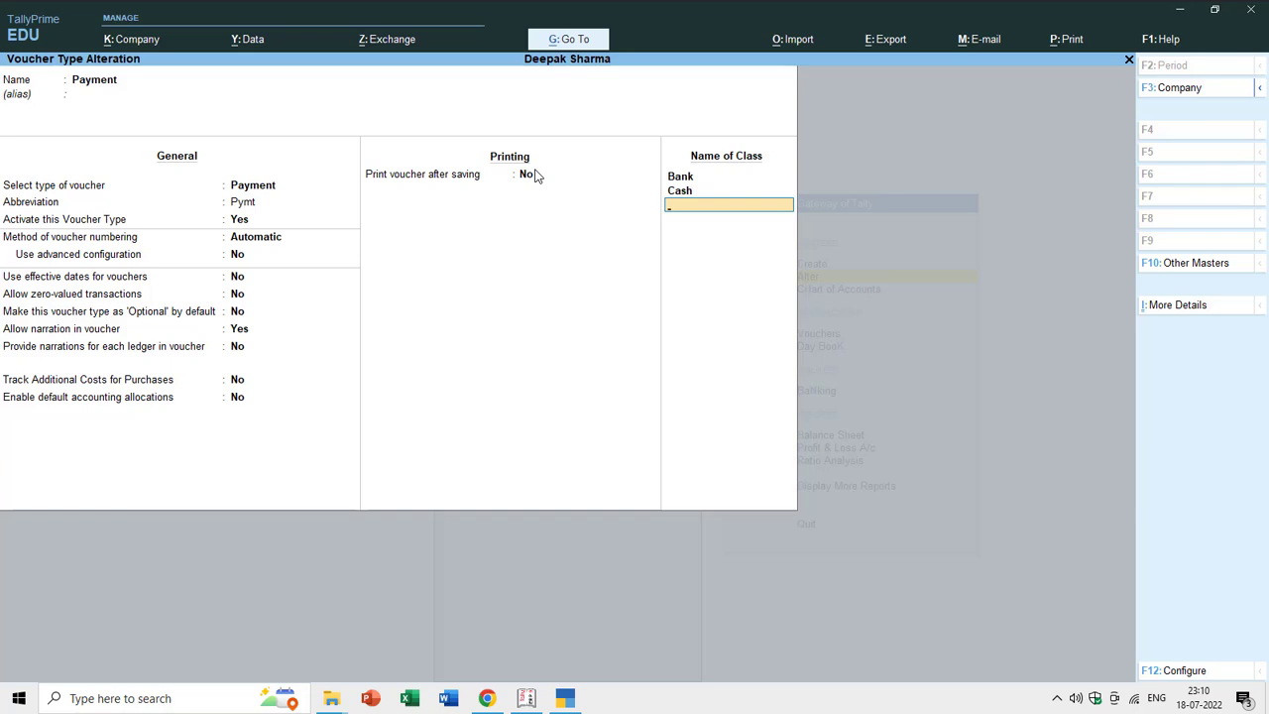
# Save the altered Payment voucher type and return to the Gateway of Tally
pyautogui.press('Return')
pyautogui.press('Return')
pyautogui.press('Escape')
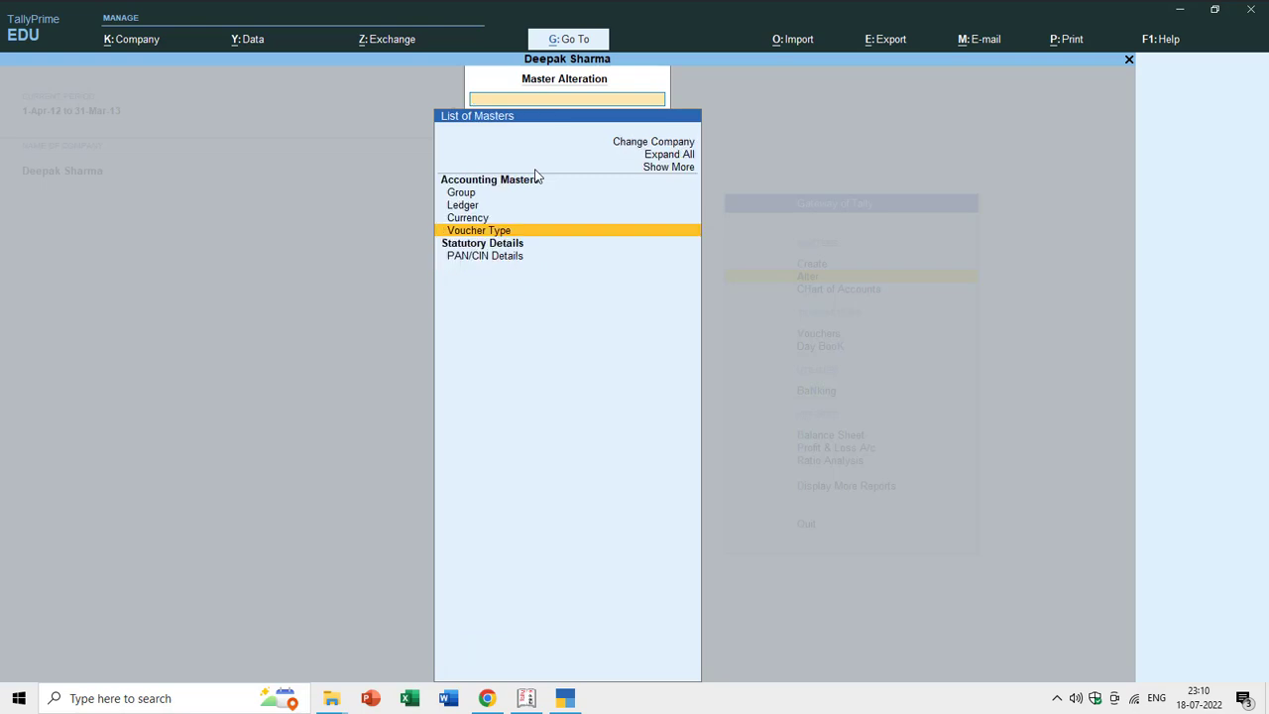
pyautogui.press('Escape')
# Start a new Payment voucher using the Cash voucher class
pyautogui.press('Down')
pyautogui.press('Down')
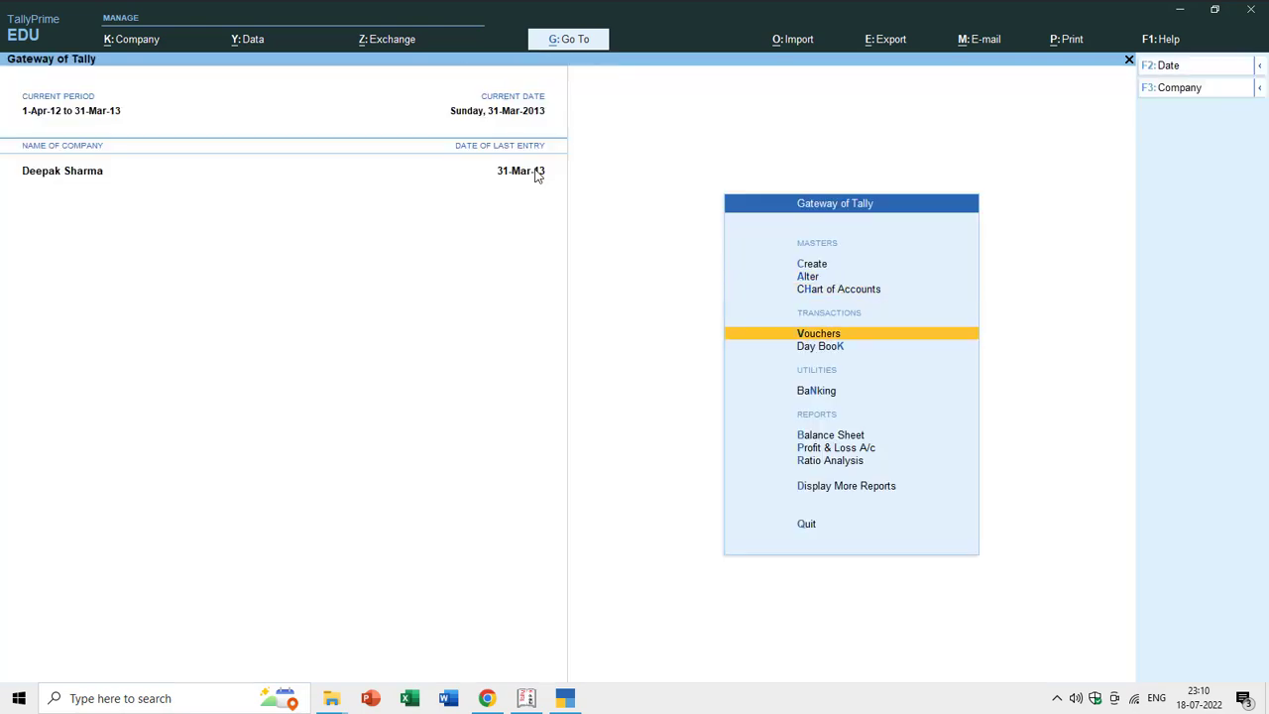
pyautogui.press('Return')
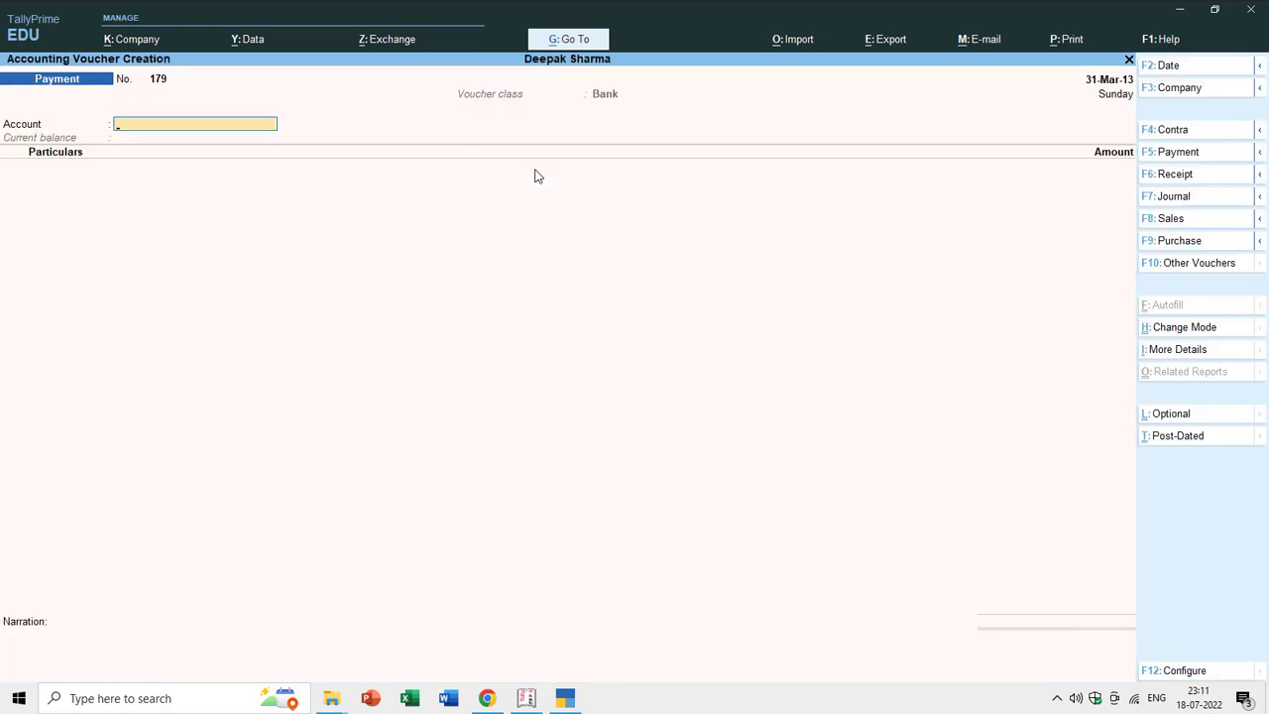
pyautogui.press('F5')
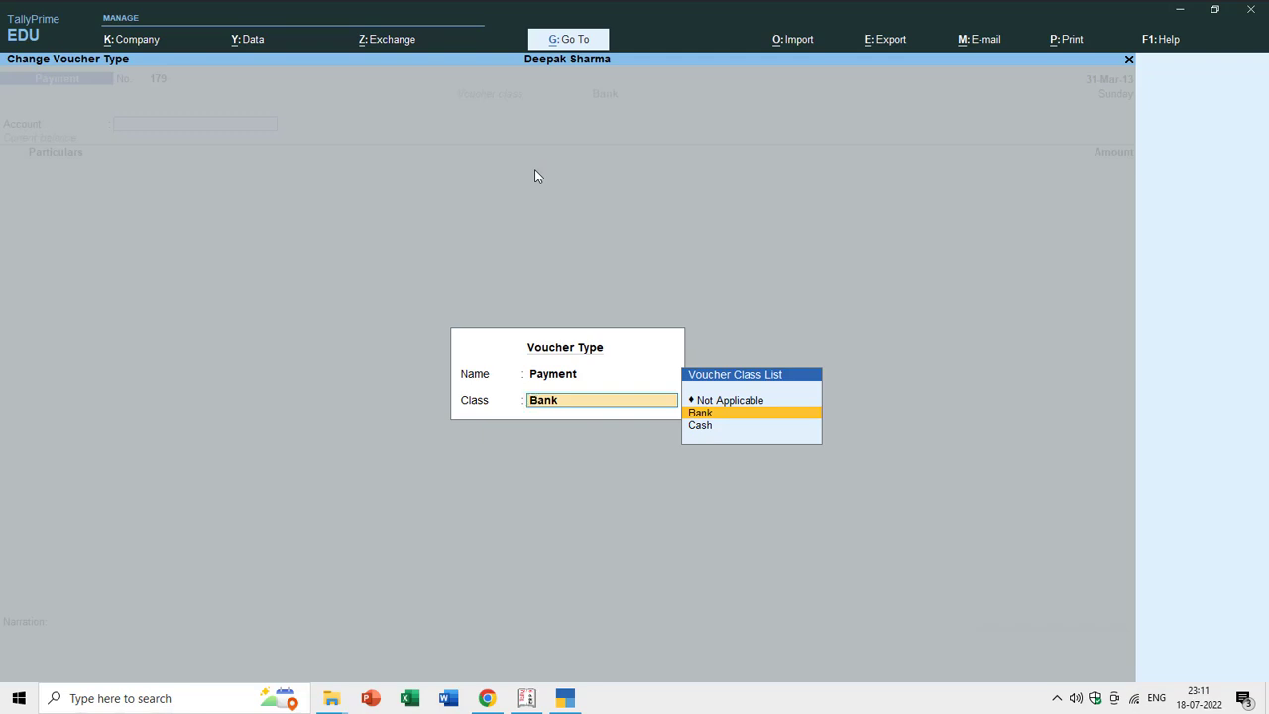
pyautogui.press('Down')
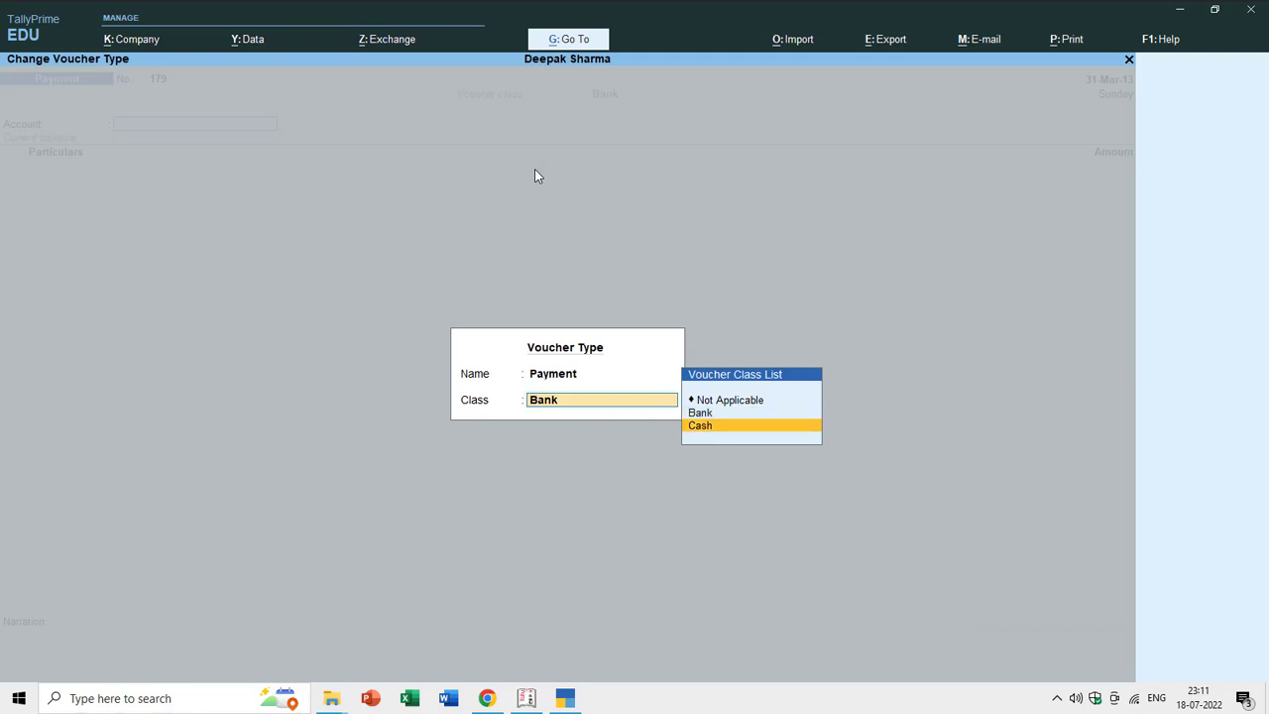
pyautogui.press('Return')
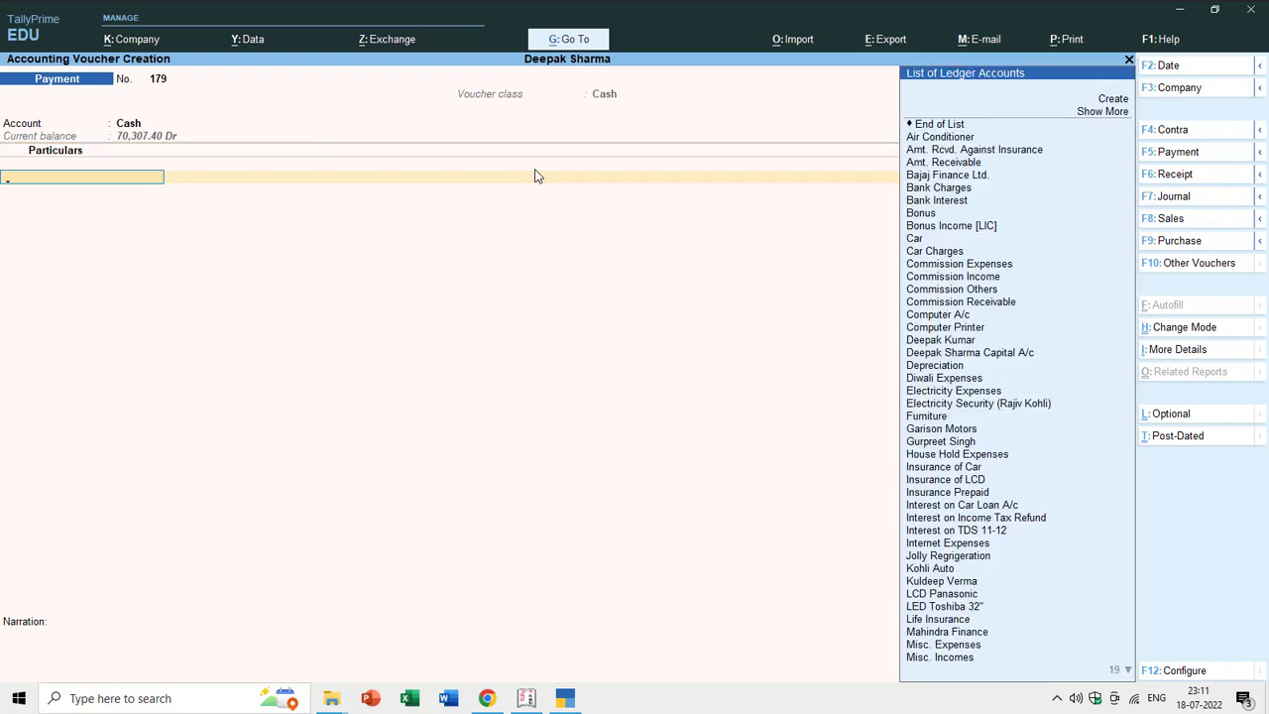
# Enter Commission Expenses with an amount of 200, save the payment voucher without a narration, and leave voucher entry
pyautogui.press('Down')
pyautogui.press('Down')
pyautogui.press('Down')
pyautogui.press('Down')
pyautogui.press('Down')
pyautogui.press('Down')
pyautogui.press('Down')
pyautogui.press('Down')
pyautogui.press('Down')
pyautogui.press('Down')
pyautogui.press('Down')
pyautogui.press('Down')
pyautogui.press('Down')
pyautogui.press('Down')
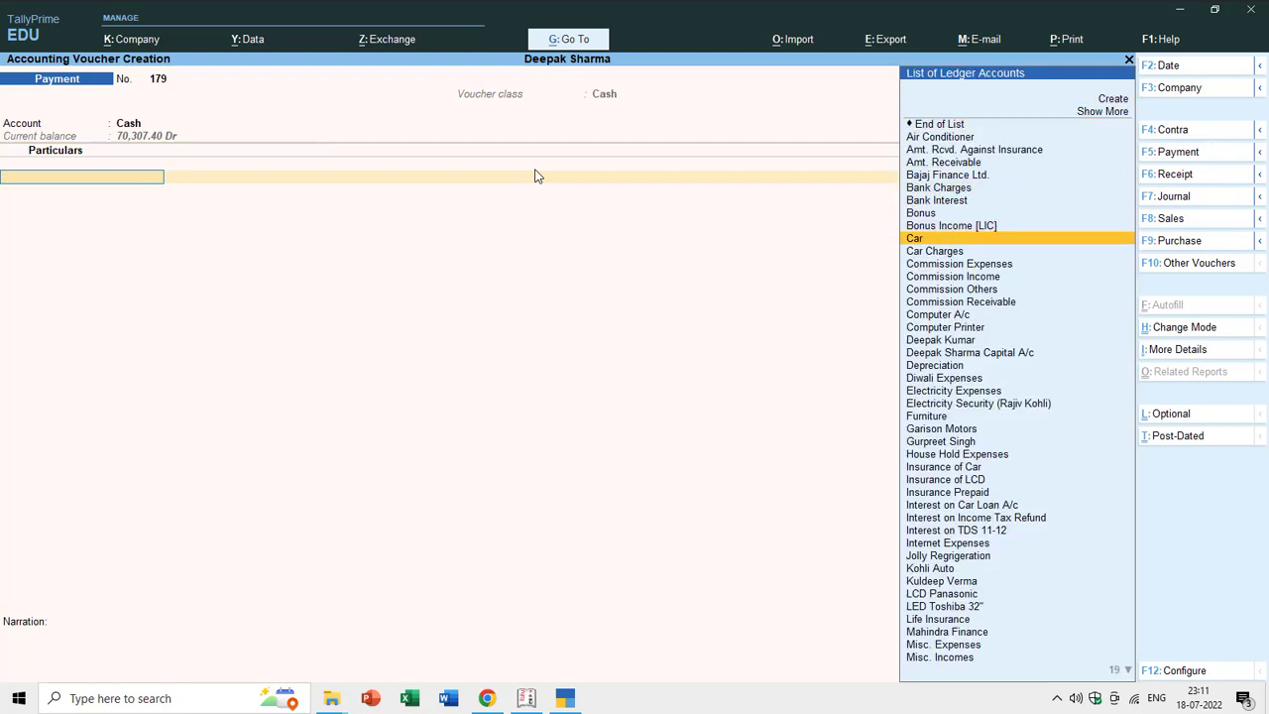
pyautogui.press('Return')
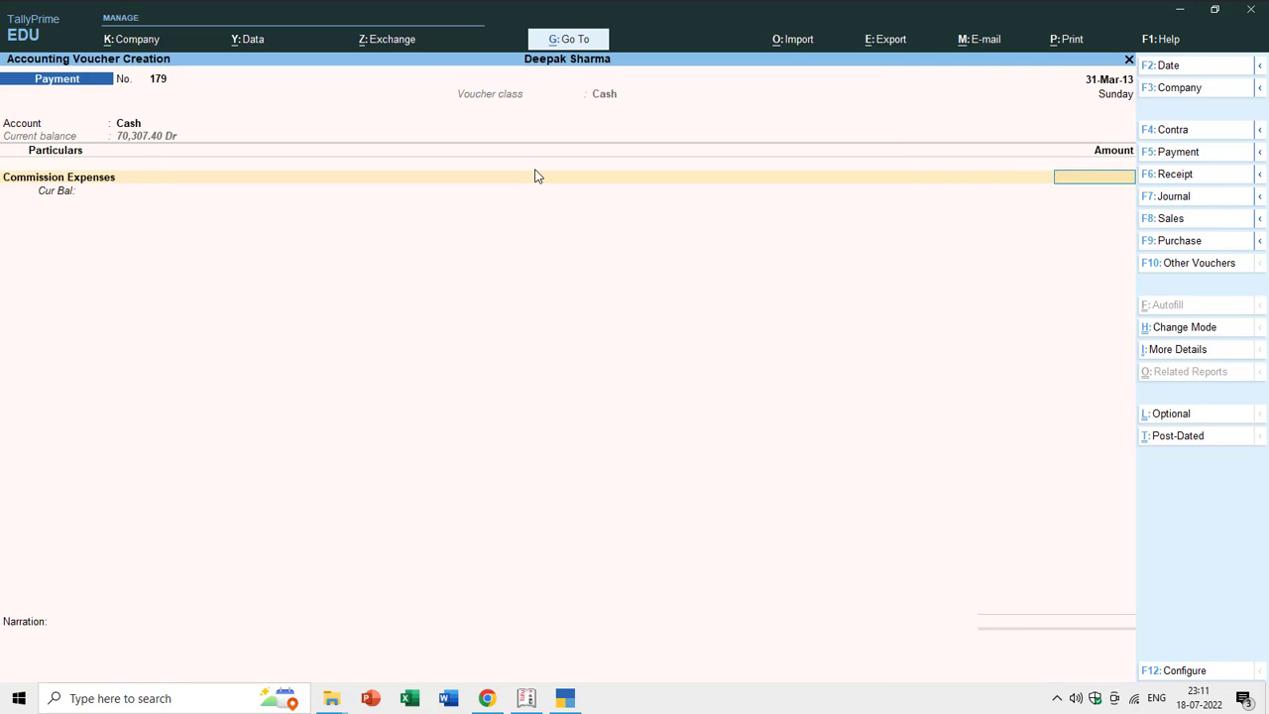
pyautogui.write('200')
pyautogui.press('Return')
pyautogui.press('Return')
pyautogui.press('Return')
pyautogui.press('Return')
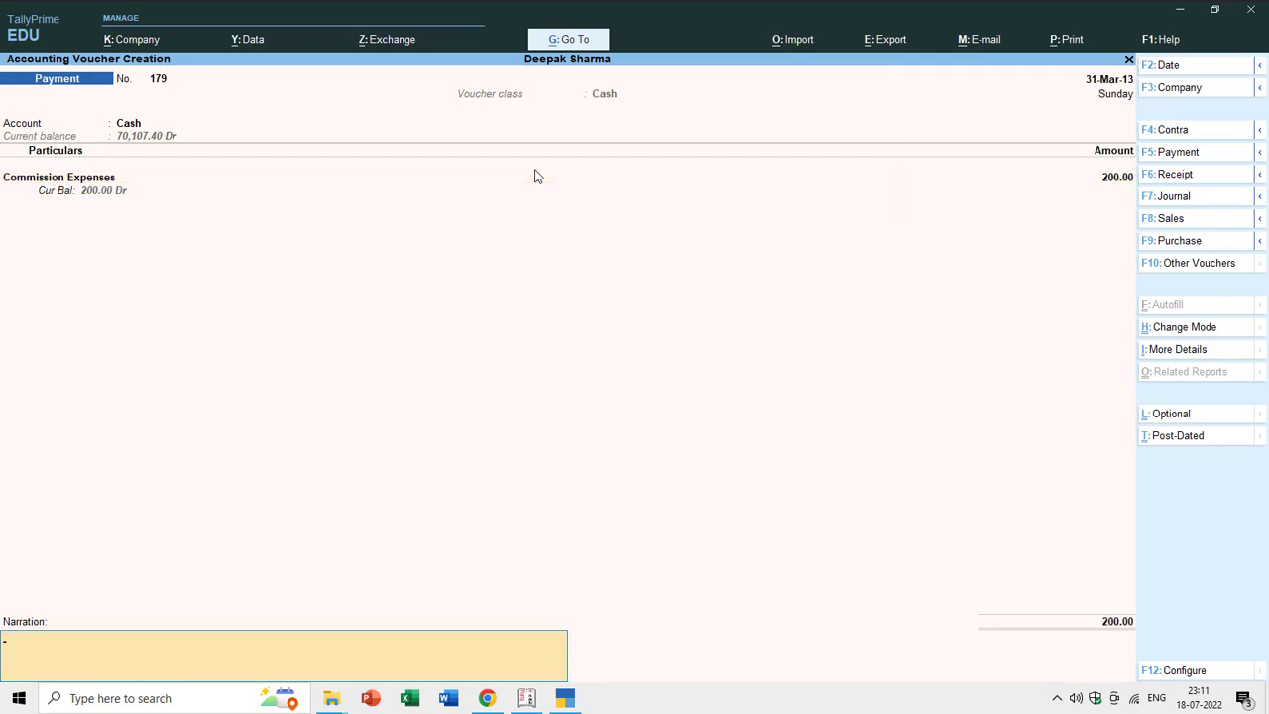
pyautogui.press('Escape')
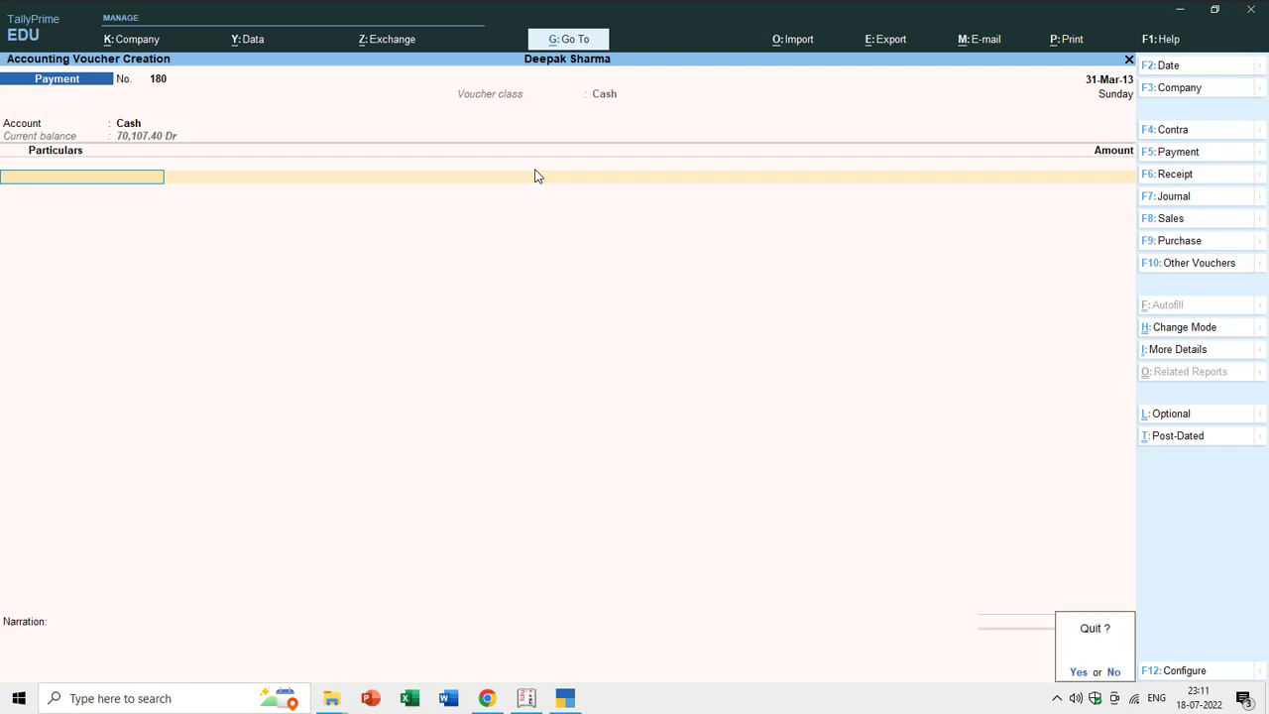
pyautogui.press('Return')
# Open the Day Book and view the Commission Expenses payment voucher to check its voucher class
pyautogui.press('Down')
pyautogui.press('Down')
pyautogui.press('Up')
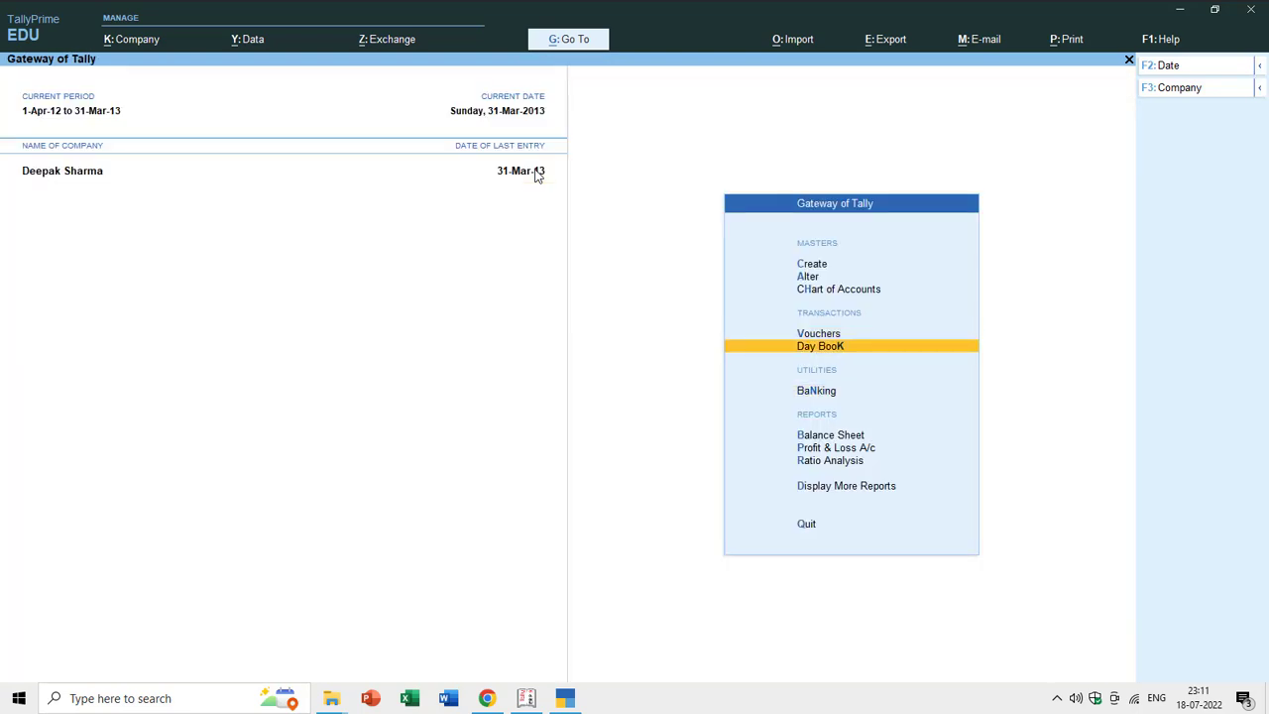
pyautogui.press('Return')
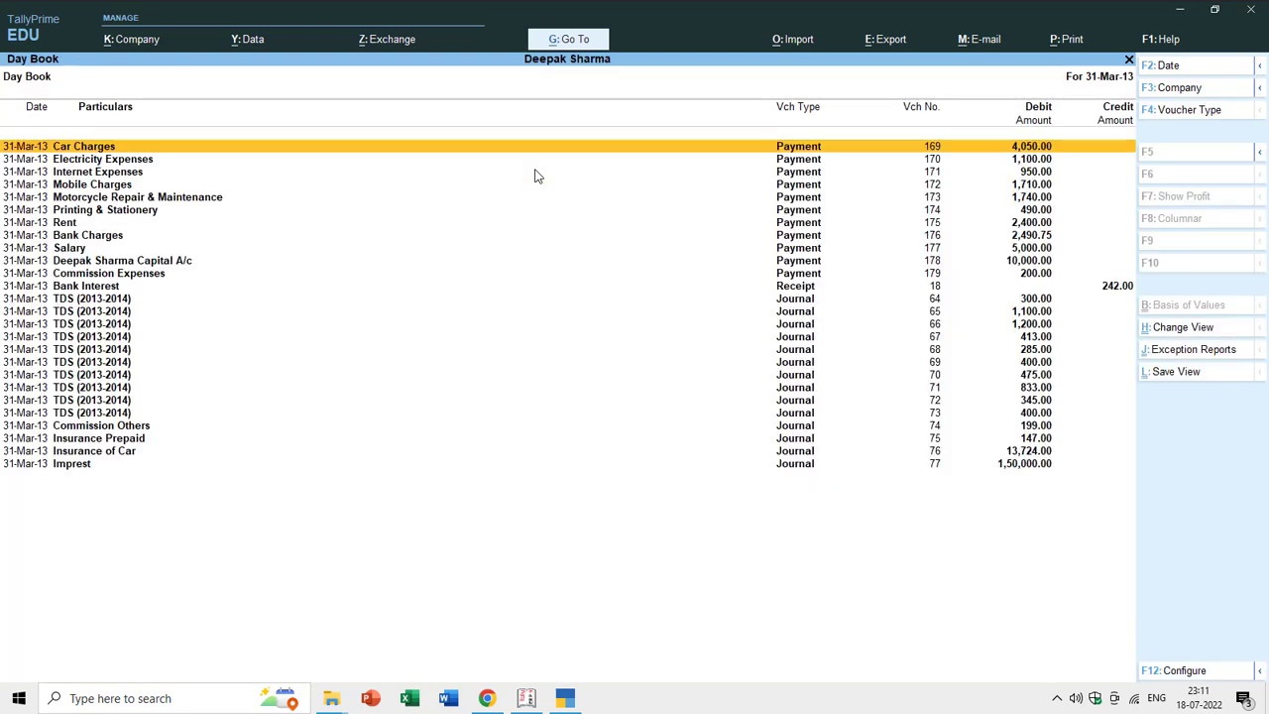
pyautogui.press('Down')
pyautogui.press('Down')
pyautogui.press('Down')
pyautogui.press('Down')
pyautogui.press('Down')
pyautogui.press('Down')
pyautogui.press('Down')
pyautogui.press('Down')
pyautogui.press('Down')
pyautogui.press('Down')
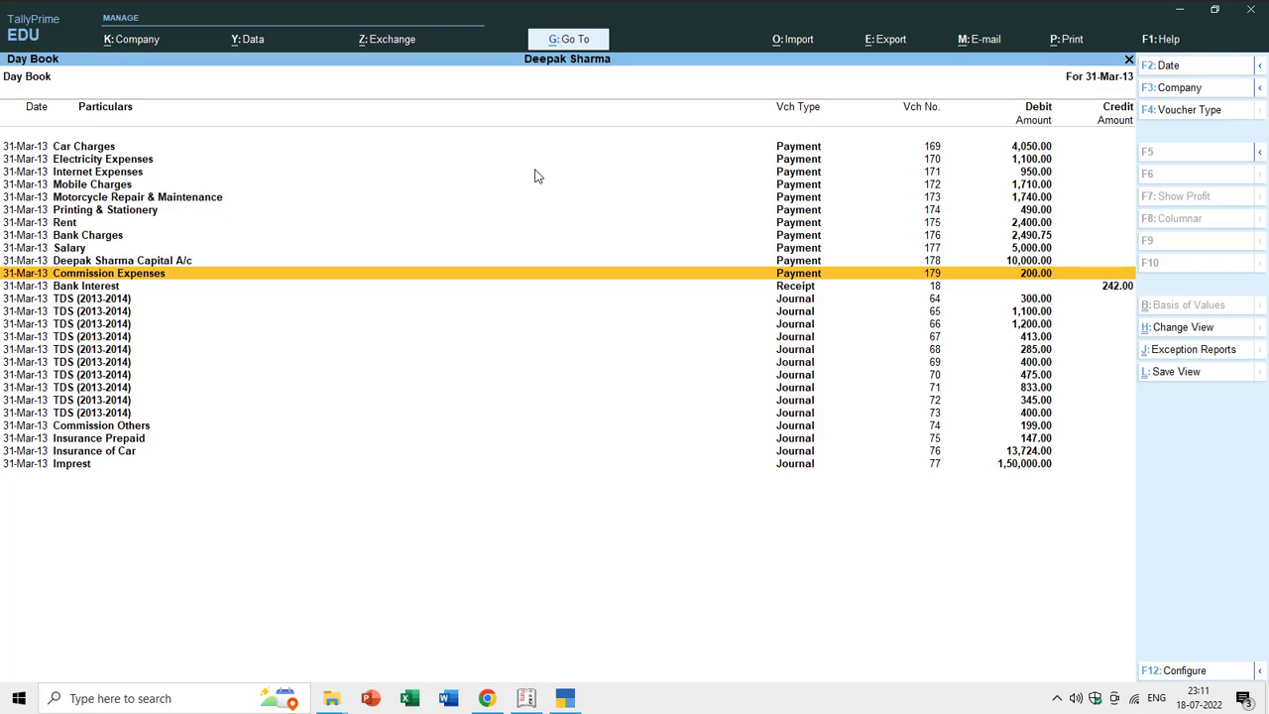
pyautogui.press('Return')
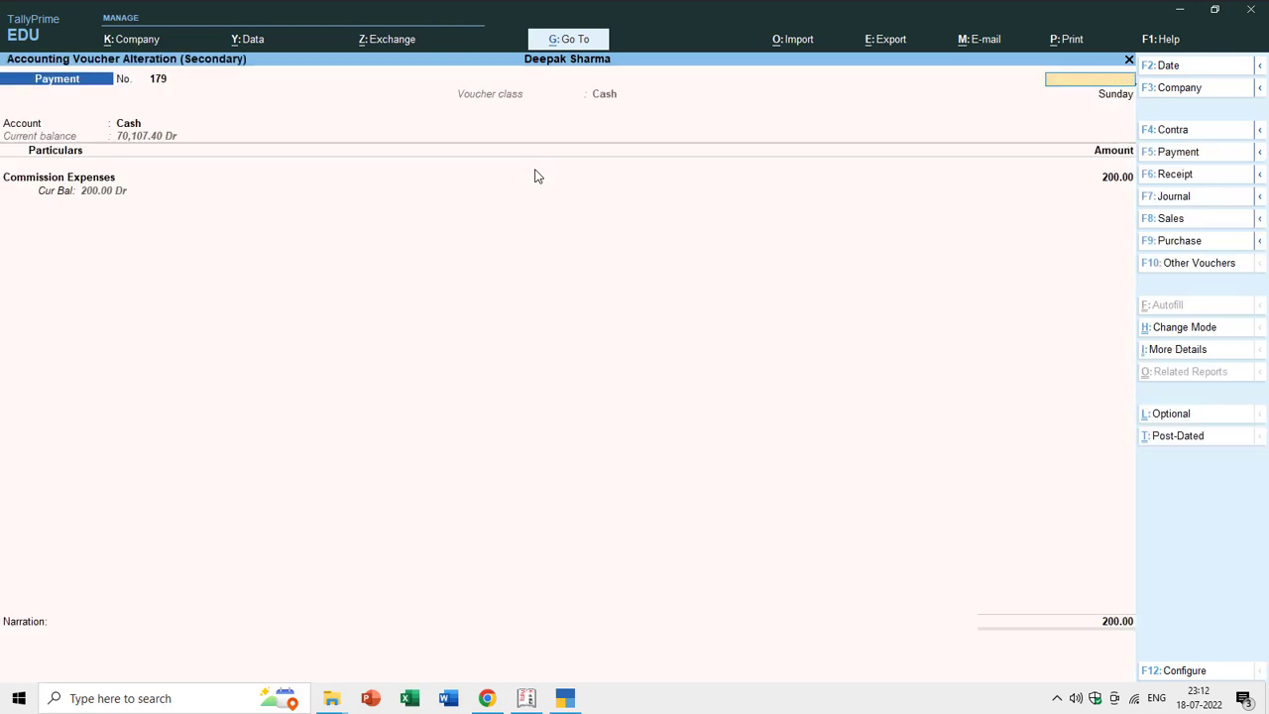
pyautogui.press('Escape')
pyautogui.press('Return')
# View the Day Book entries in detailed format, restore the condensed format, and close the report
pyautogui.hotkey('alt', 'F5')
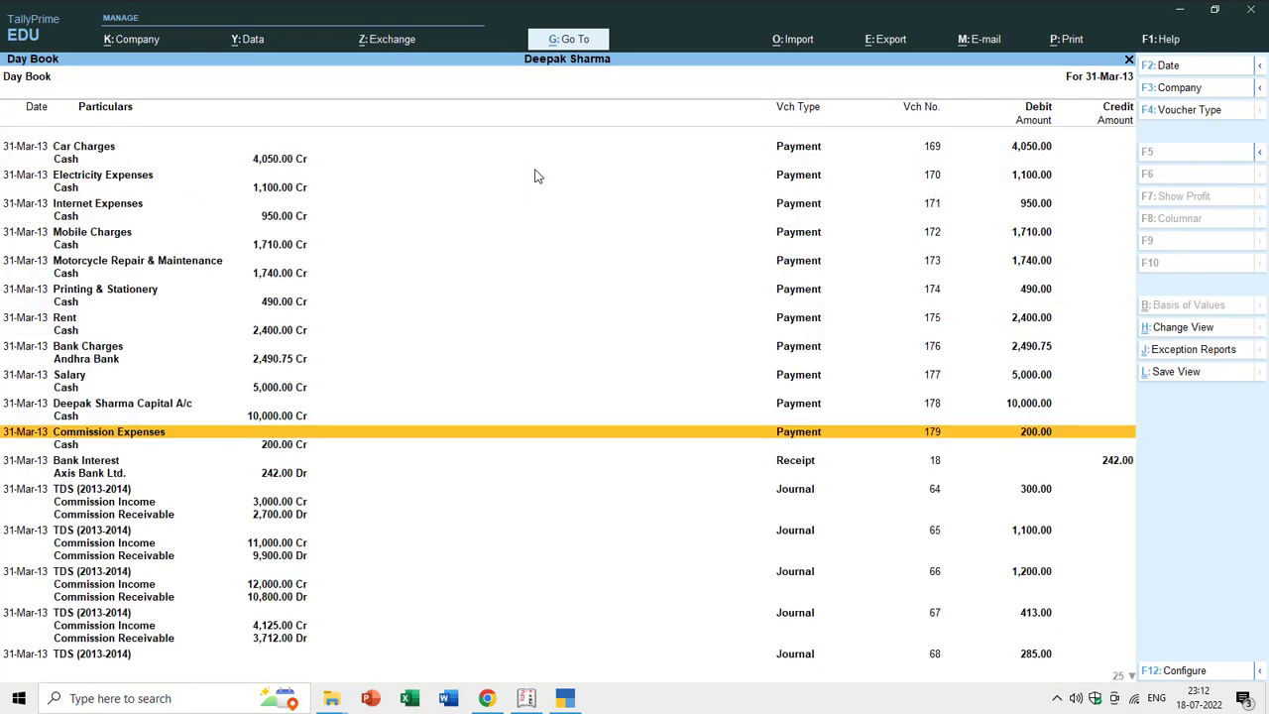
pyautogui.hotkey('alt', 'F5')
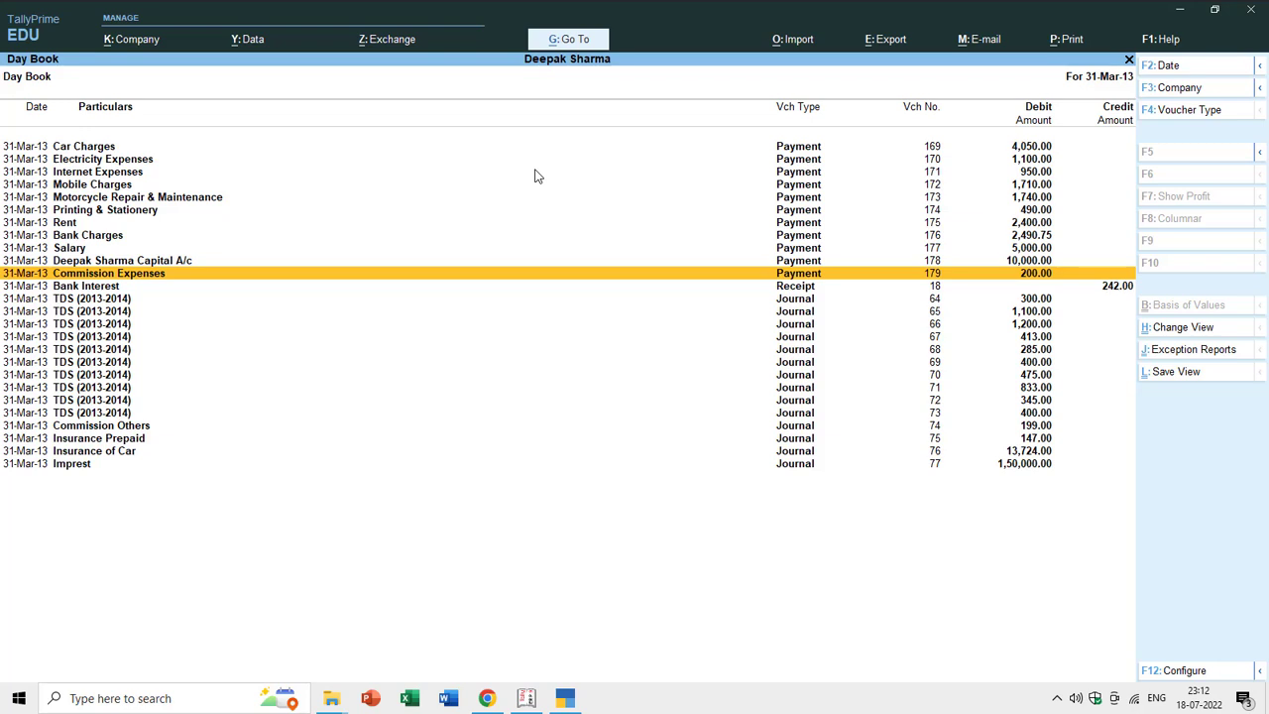
pyautogui.press('Up')
pyautogui.press('Down')
pyautogui.press('Escape')
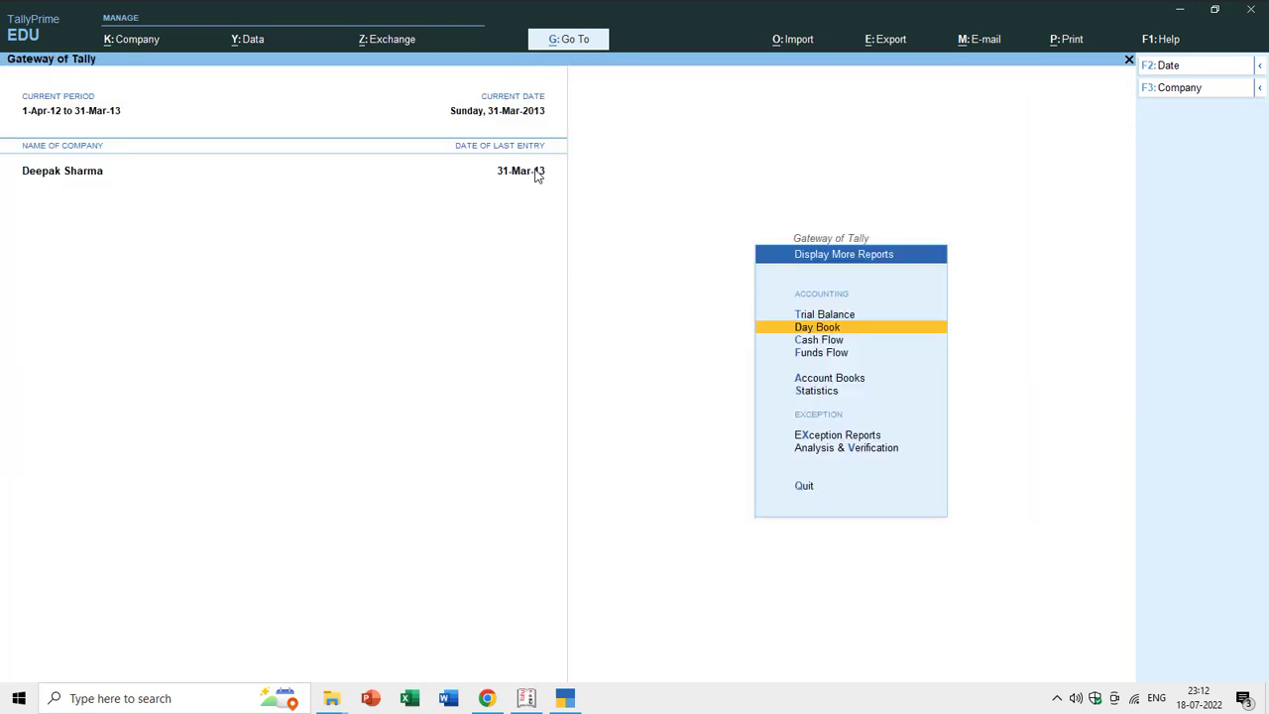
# Display the ledger vouchers of the Cash ledger from the account books
pyautogui.press('Up')
pyautogui.press('Down')
pyautogui.press('Down')
pyautogui.press('Down')
pyautogui.press('Down')
pyautogui.press('Return')
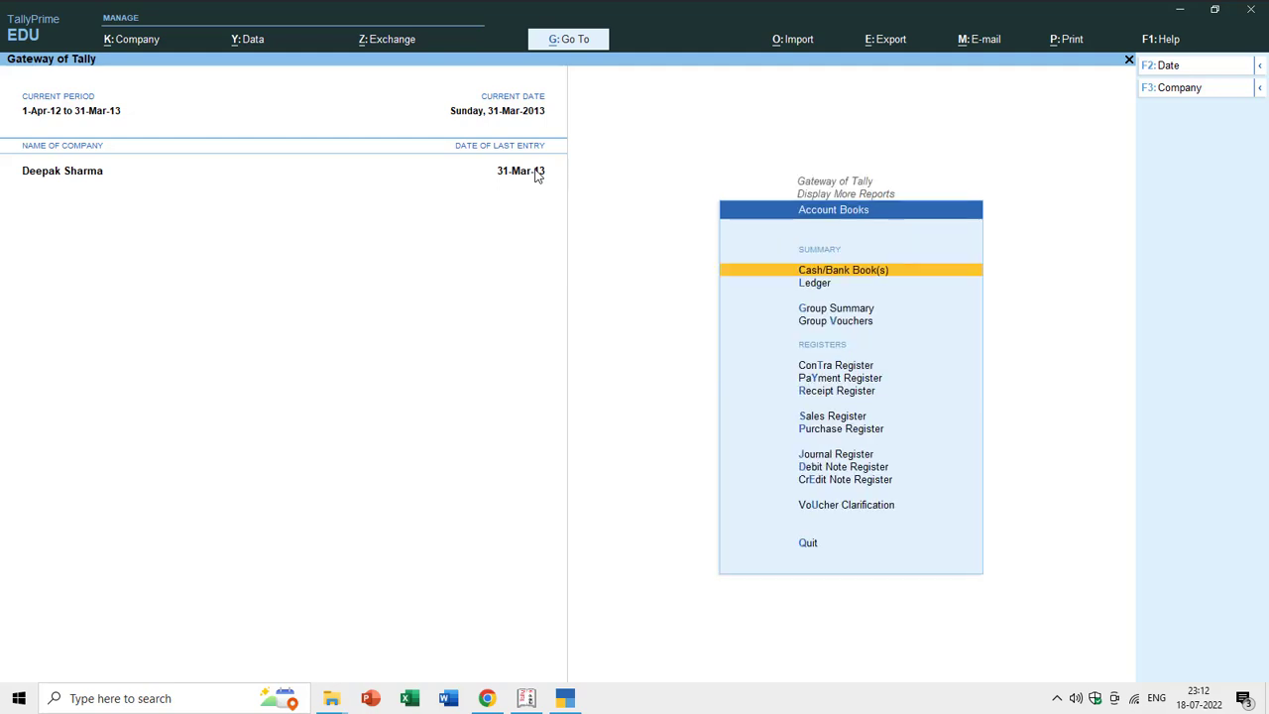
pyautogui.press('Down')
pyautogui.press('Return')
pyautogui.write('Cash')
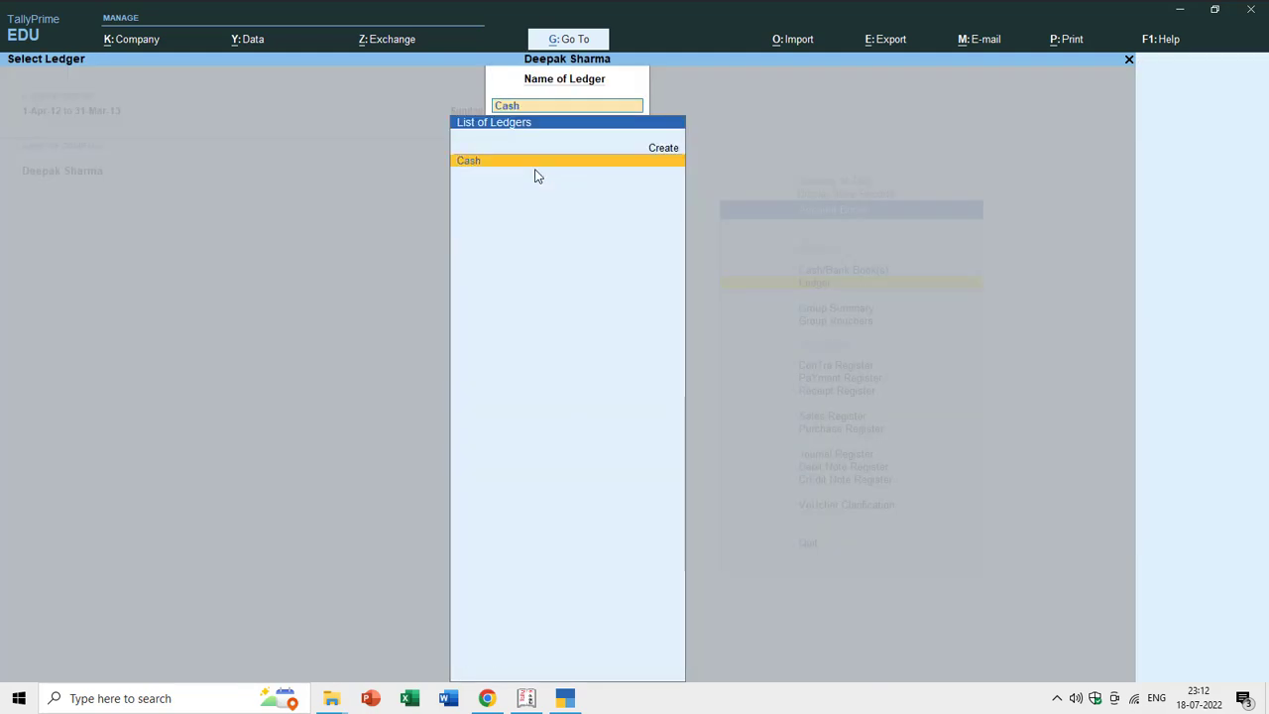
pyautogui.press('Return')
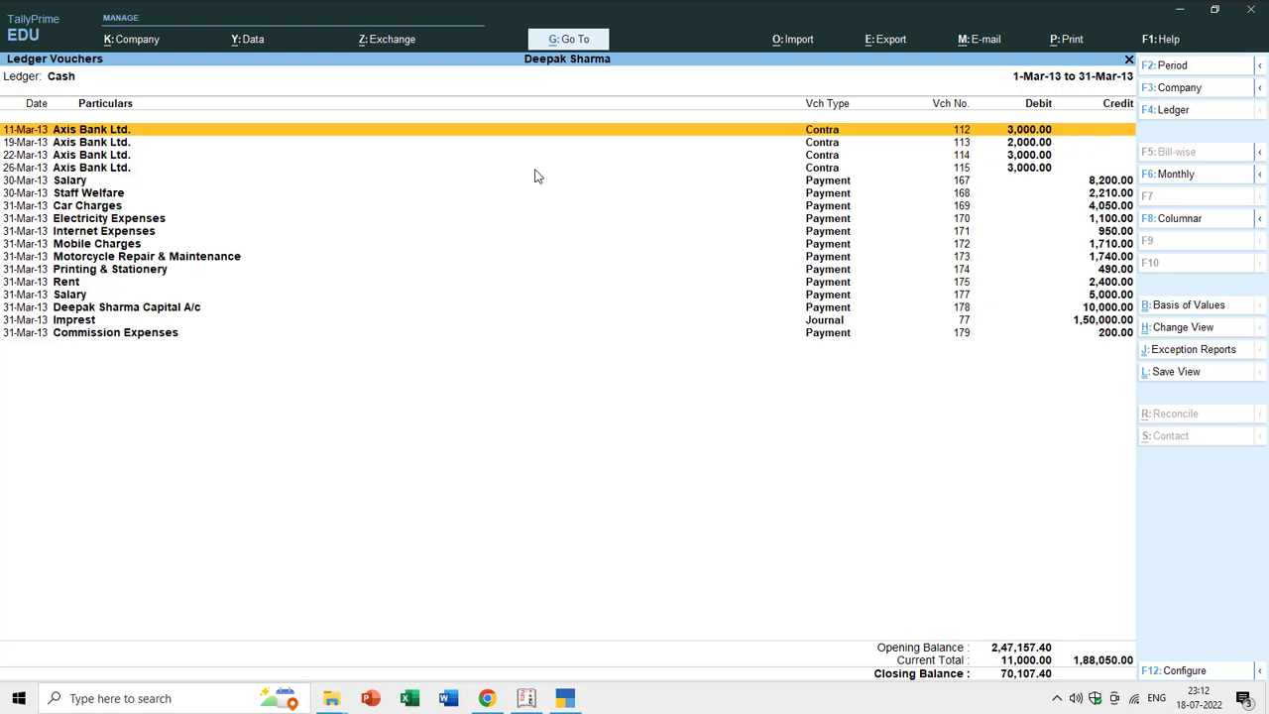
# Examine the Commission Expenses payment voucher from the Cash ledger and close it
pyautogui.press('Down')
pyautogui.press('Down')
pyautogui.press('Down')
pyautogui.press('Down')
pyautogui.press('Down')
pyautogui.press('Down')
pyautogui.press('Down')
pyautogui.press('Down')
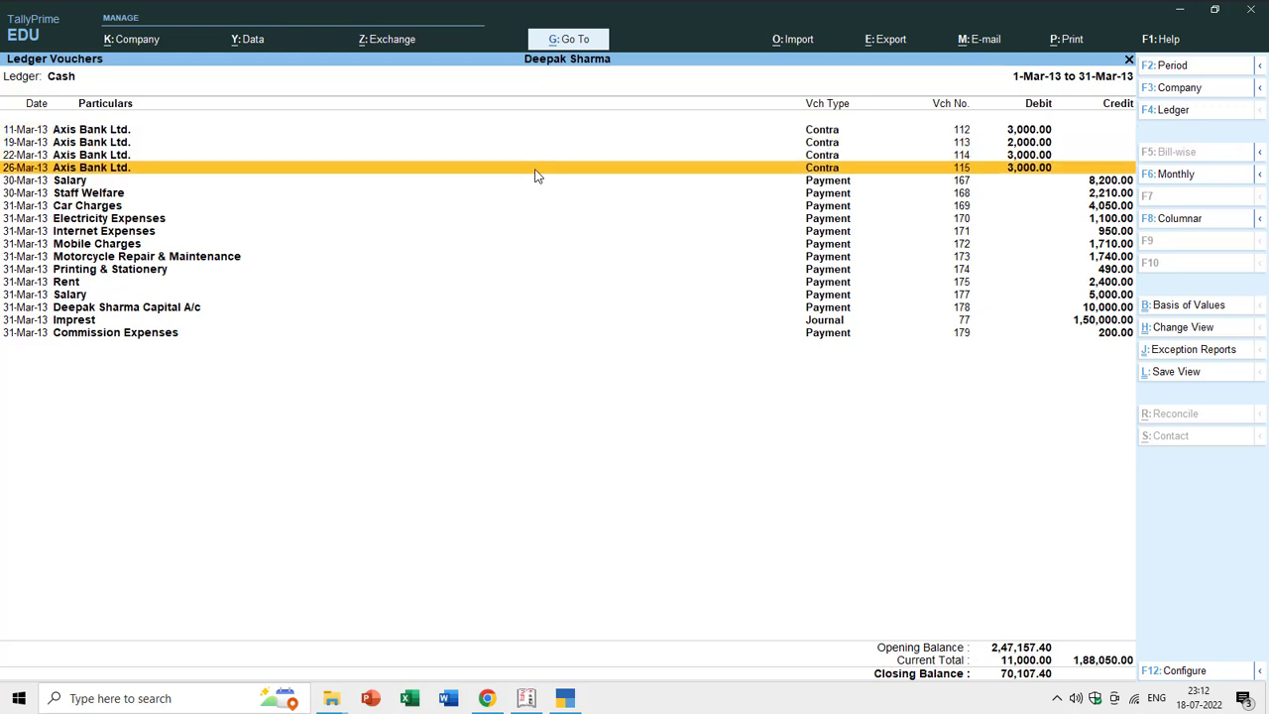
pyautogui.press('Down')
pyautogui.press('Down')
pyautogui.press('Down')
pyautogui.press('Down')
pyautogui.press('Down')
pyautogui.press('Down')
pyautogui.press('Down')
pyautogui.press('Down')
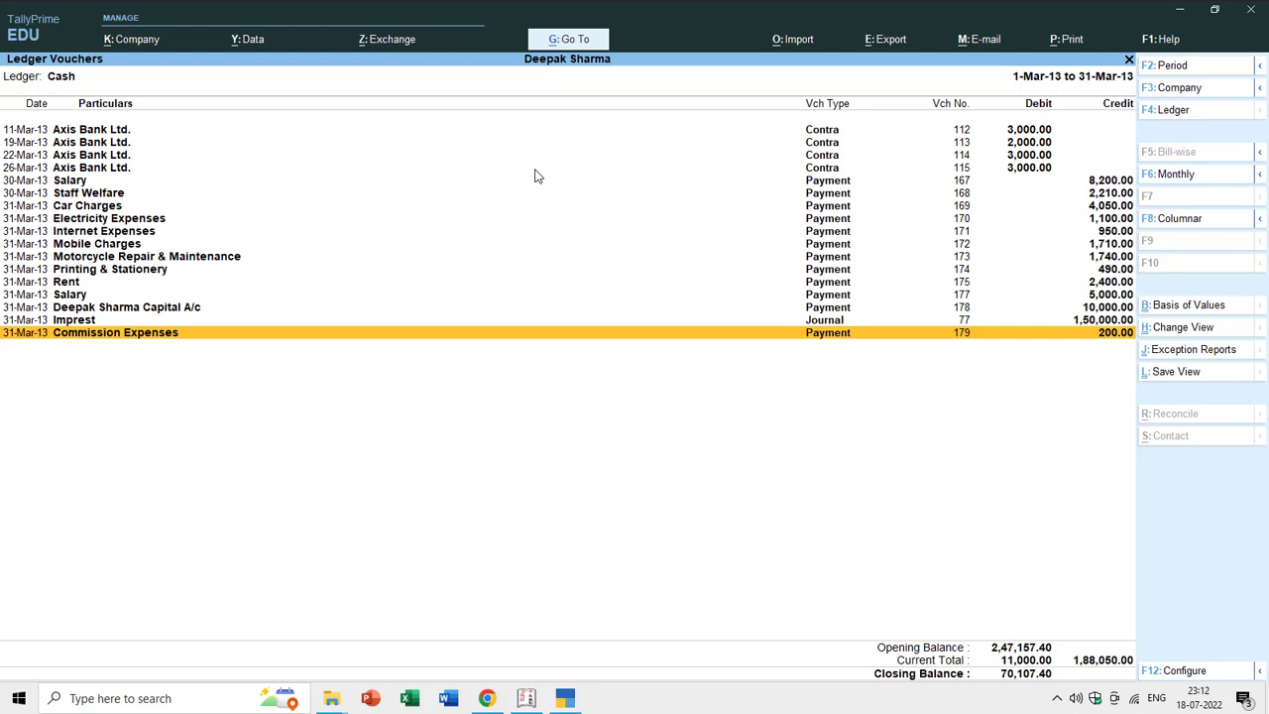
pyautogui.press('Return')
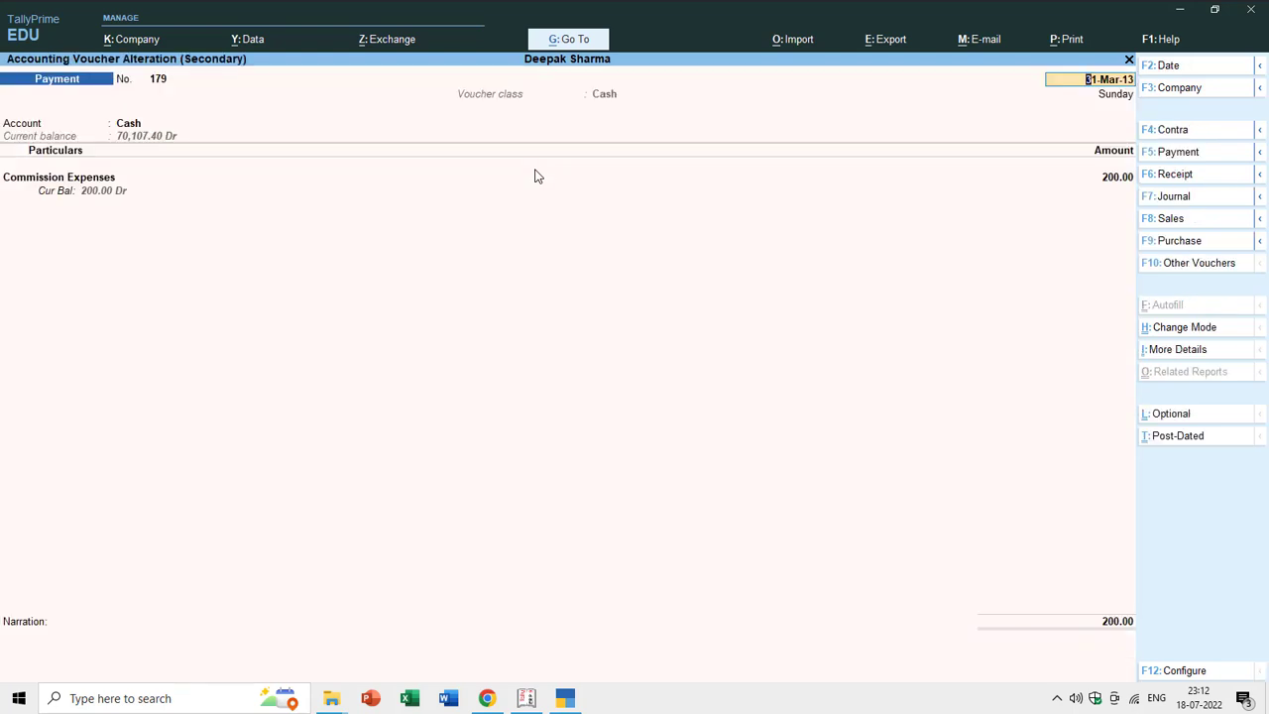
pyautogui.press('Escape')
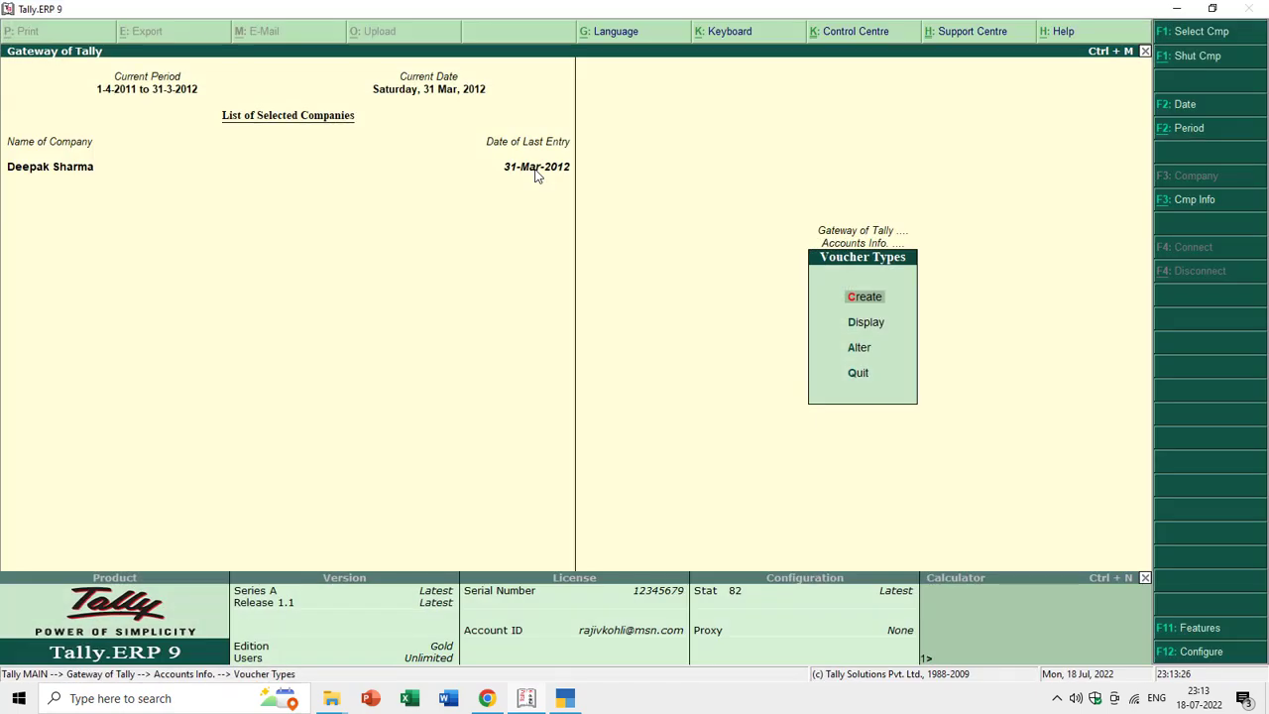
# Switch to Tally.ERP 9 and begin creating a voucher type named Cash Receipt
pyautogui.press('Escape')
pyautogui.press('Escape')
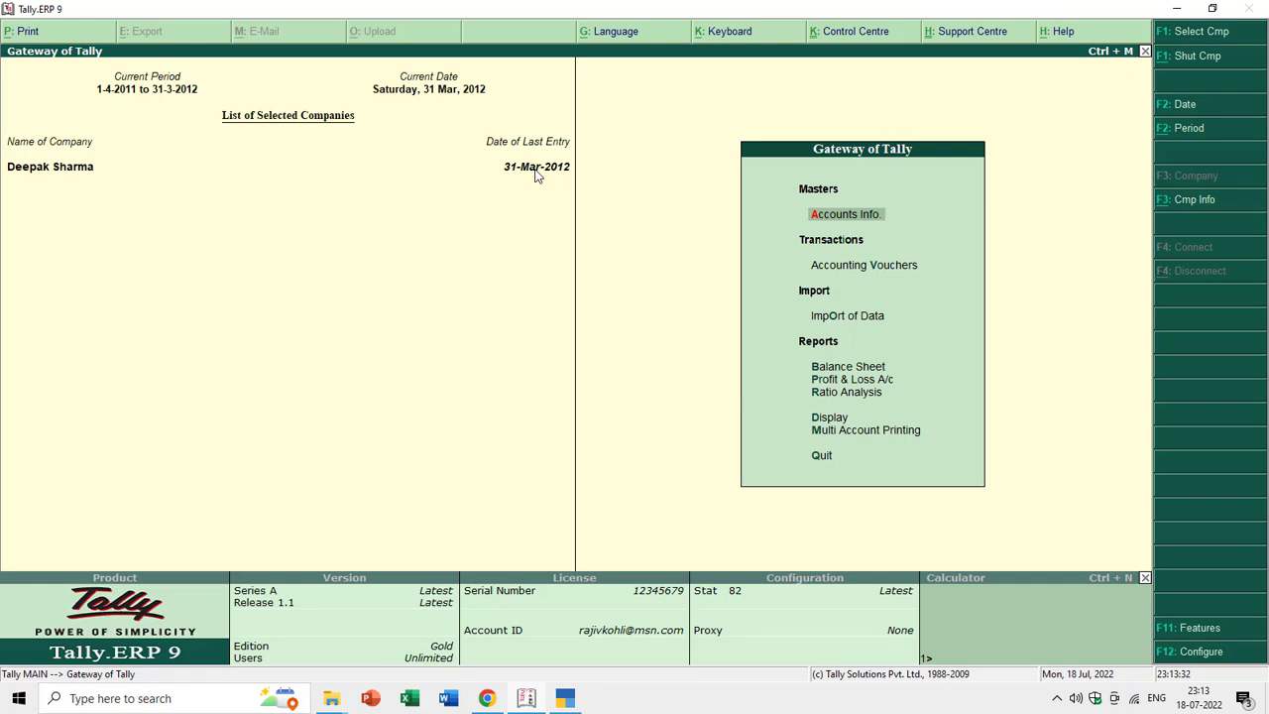
pyautogui.press('Return')
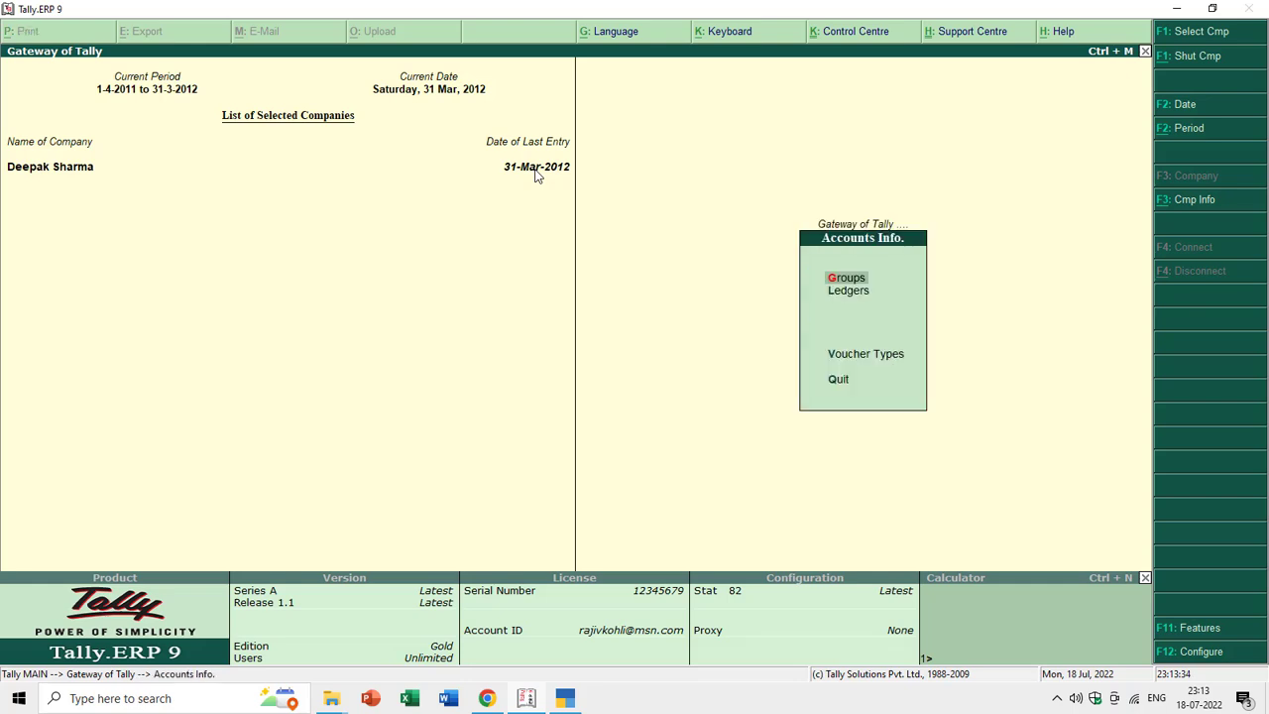
pyautogui.press('Up')
pyautogui.press('Up')
pyautogui.press('Return')
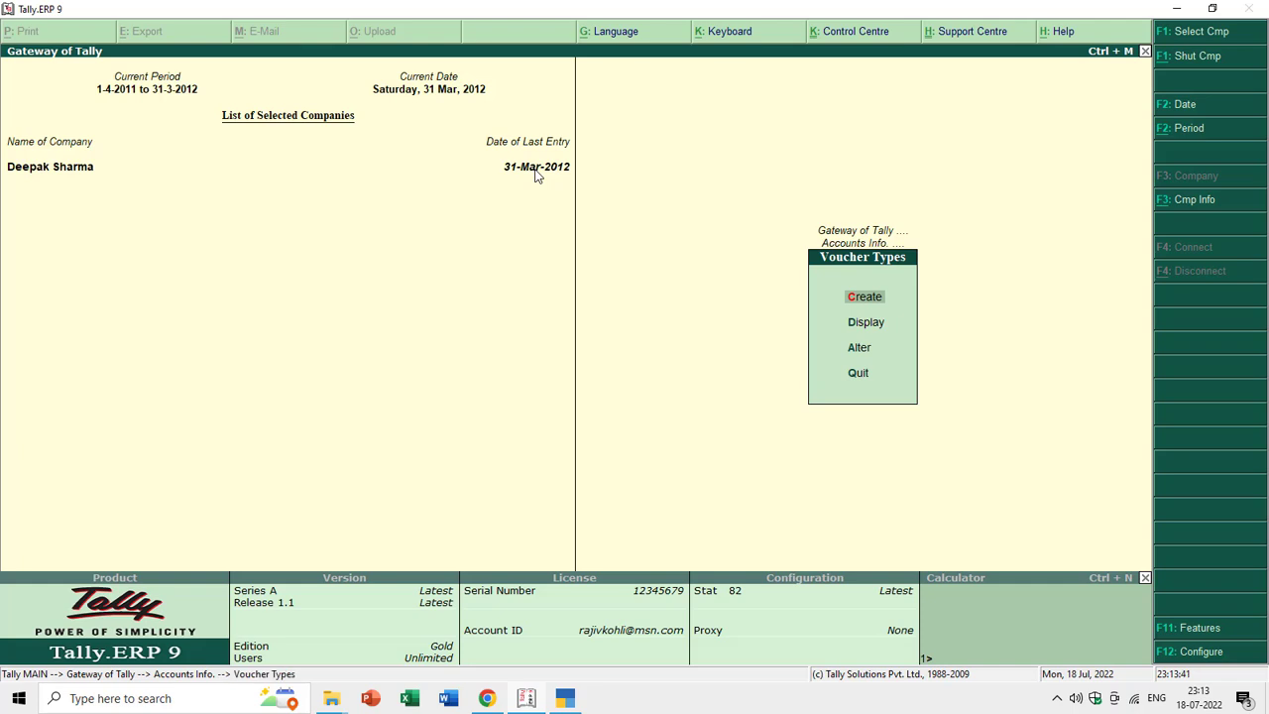
pyautogui.press('Return')
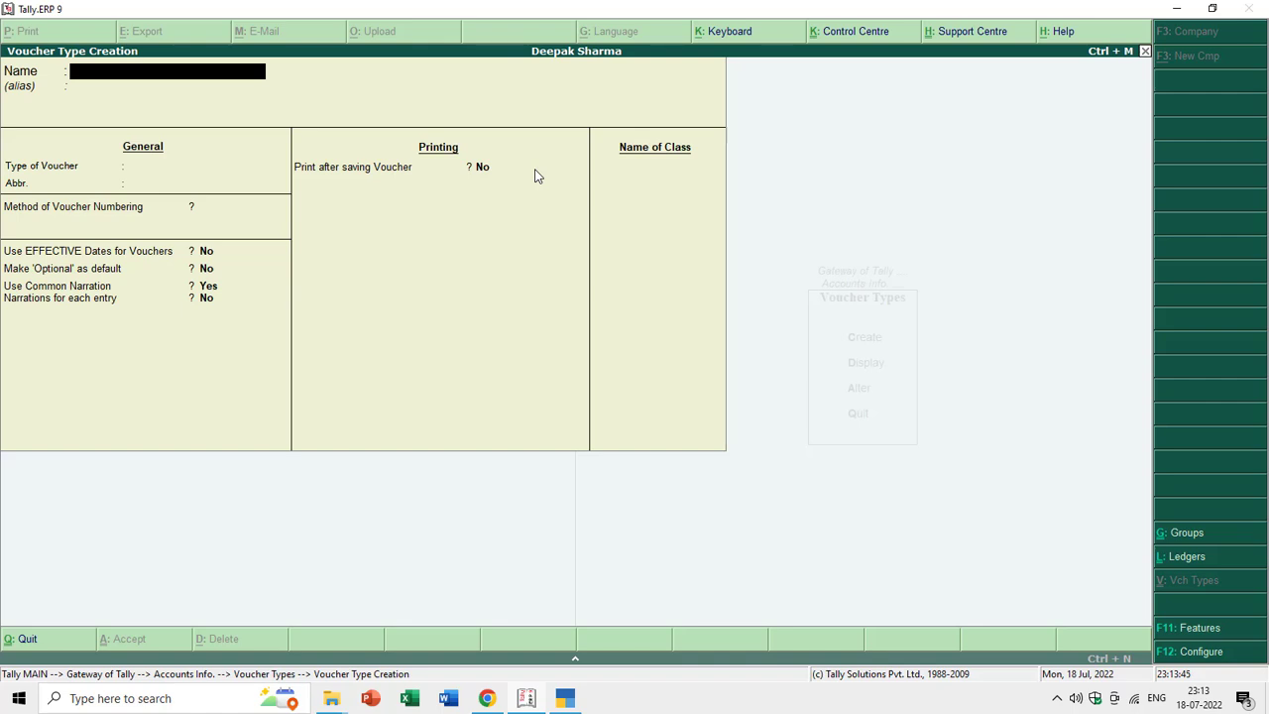
pyautogui.write('Cash Receipt')
pyautogui.press('Return')
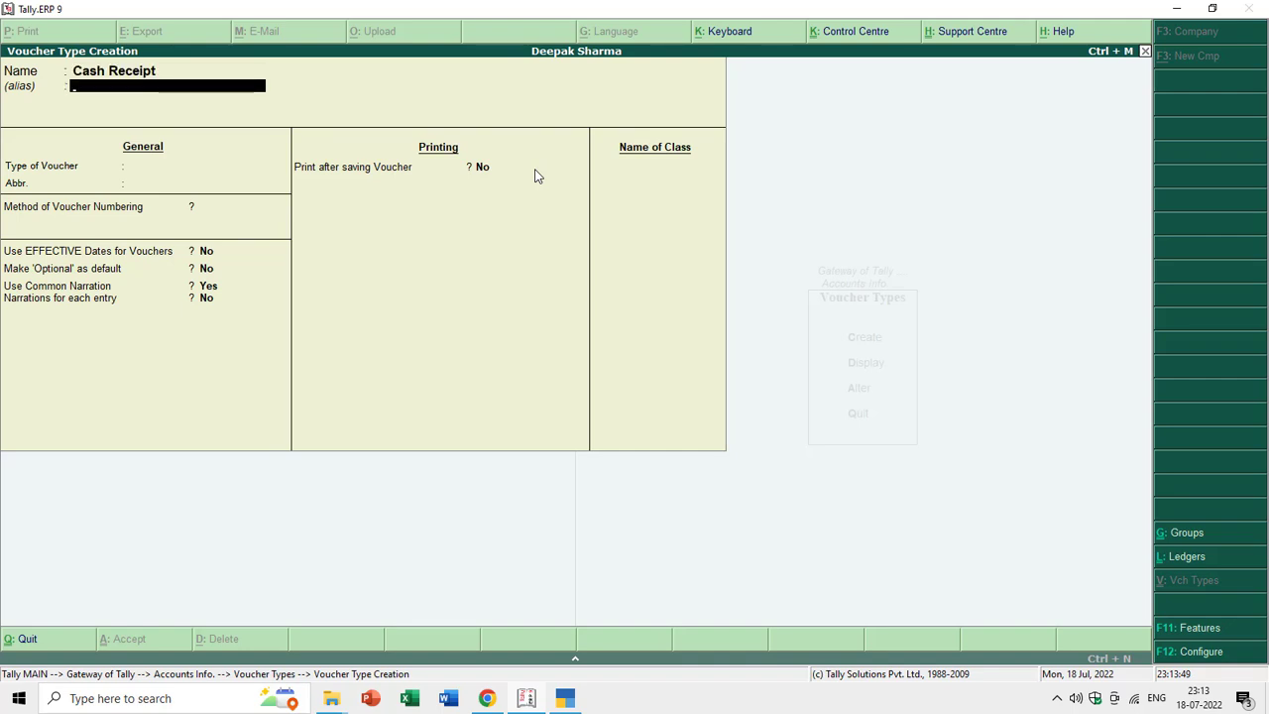
# Base the Cash Receipt voucher type on Receipt, leaving the alias empty and keeping the abbreviation Rcpt
pyautogui.press('Return')
pyautogui.press('Down')
pyautogui.press('Down')
pyautogui.press('Down')
pyautogui.press('Down')
pyautogui.press('Down')
pyautogui.press('Down')
pyautogui.press('Down')
pyautogui.press('Down')
pyautogui.press('Down')
pyautogui.press('Down')
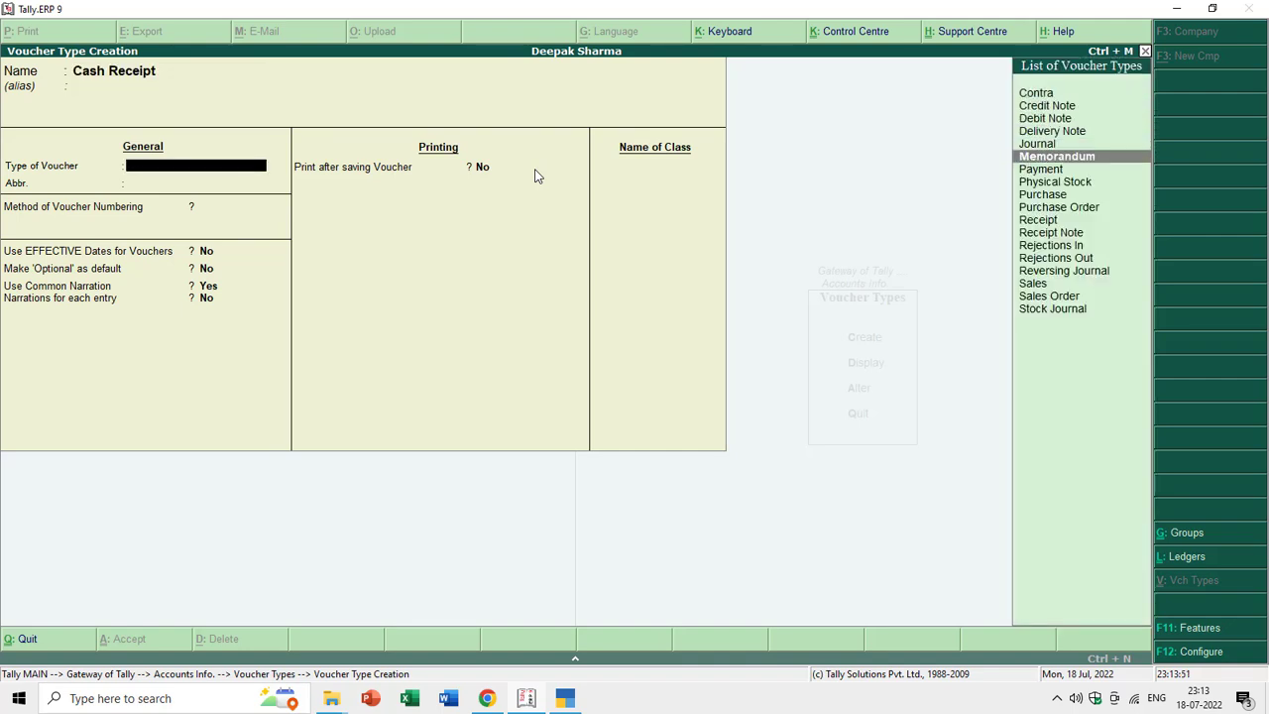
pyautogui.press('Return')
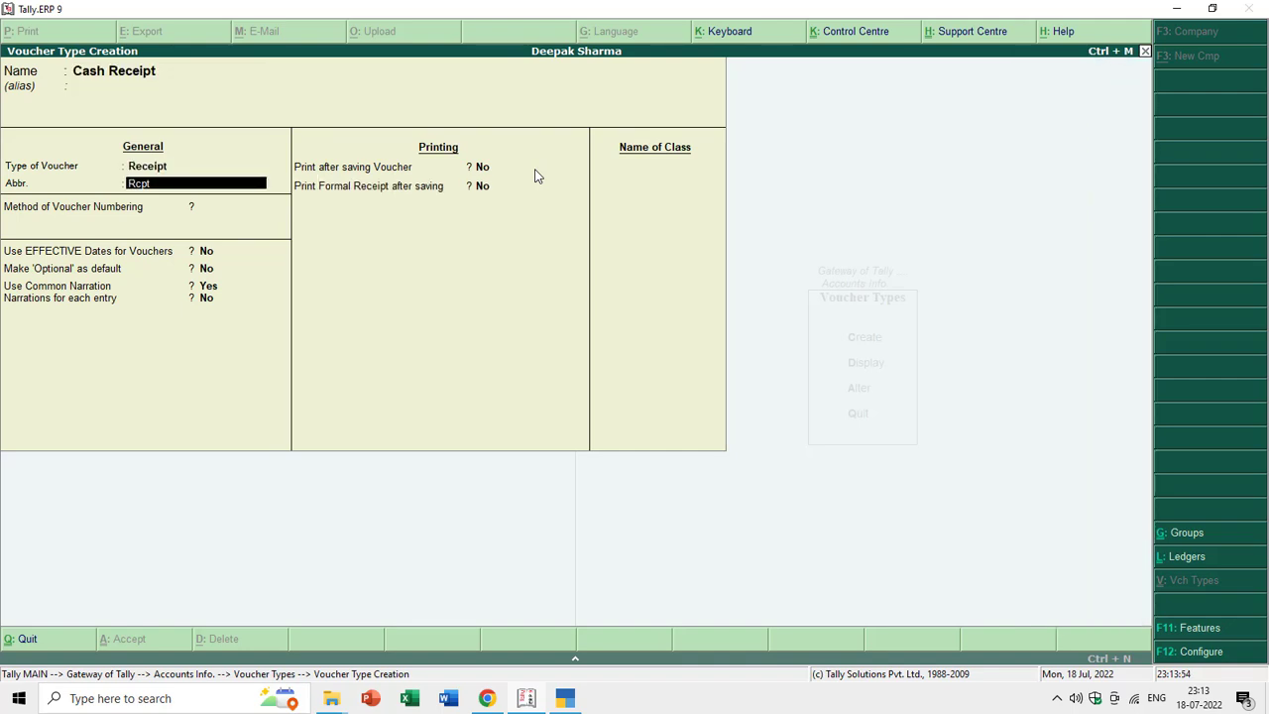
pyautogui.press('Return')
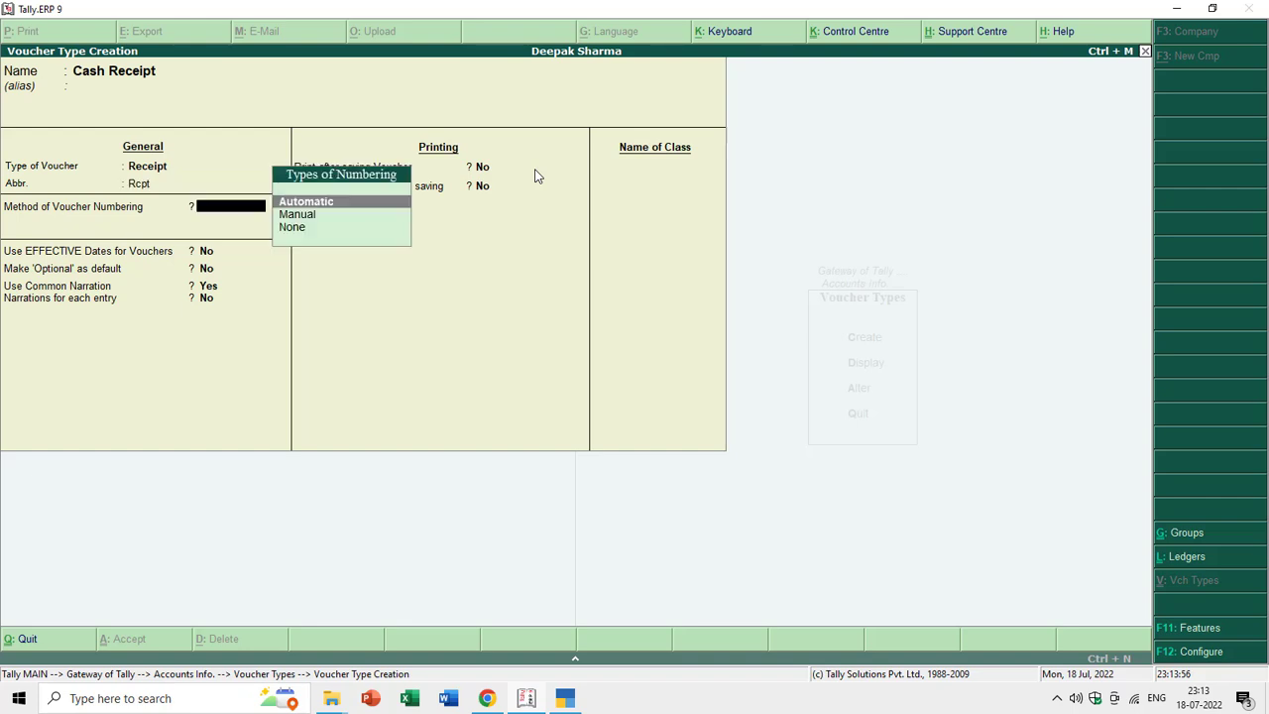
# Choose Automatic voucher numbering and accept the default general and printing settings up to the class names
pyautogui.press('Return')
pyautogui.press('Return')
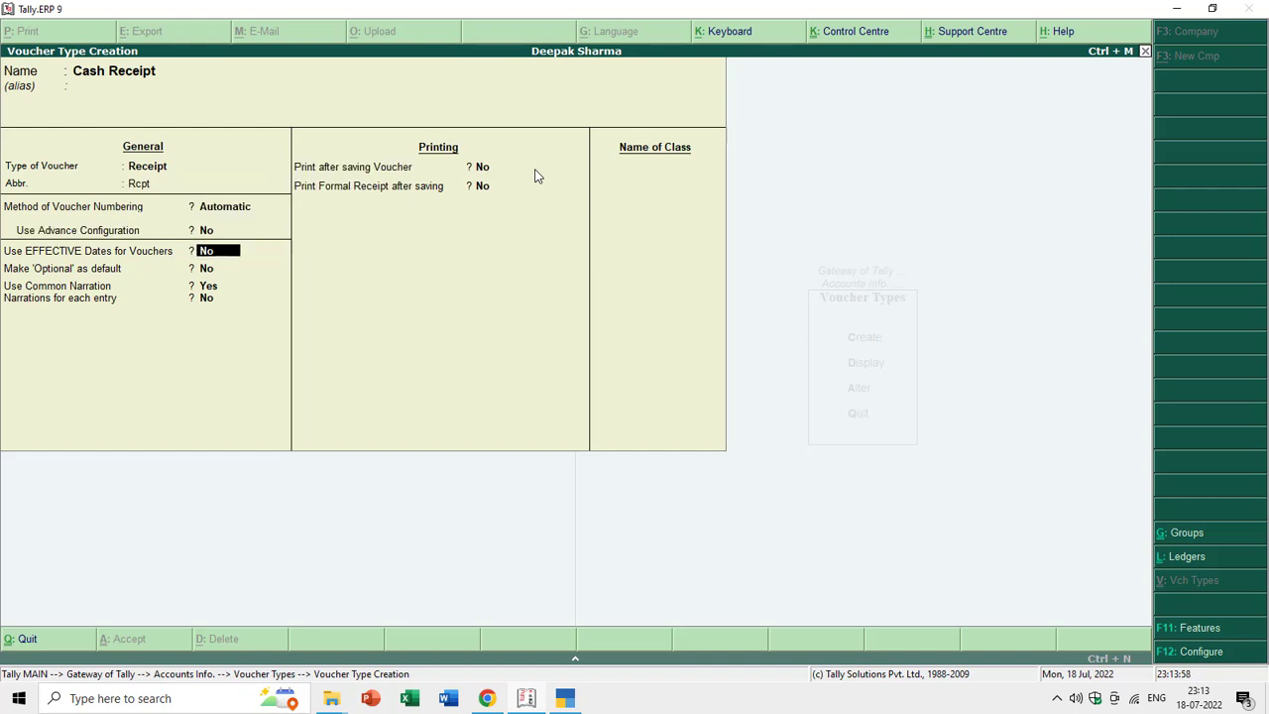
pyautogui.press('Return')
pyautogui.press('Return')
pyautogui.press('Return')
pyautogui.press('Return')
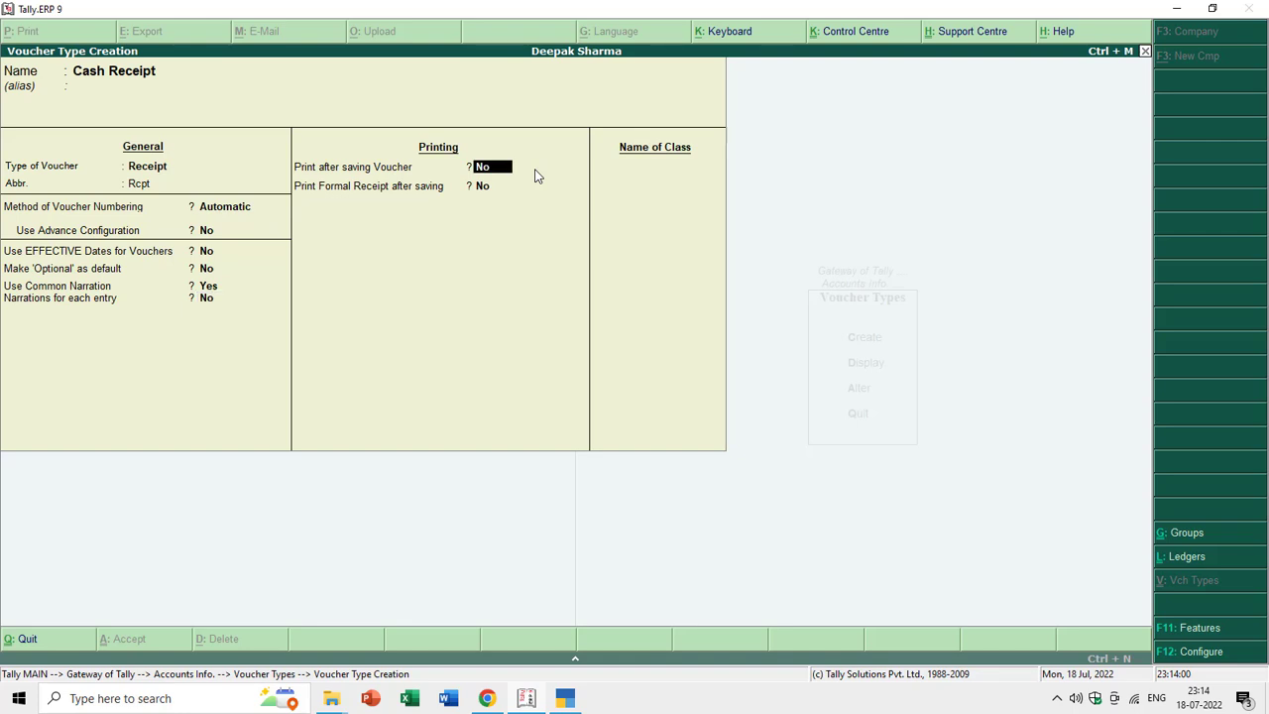
pyautogui.press('Return')
pyautogui.press('Return')
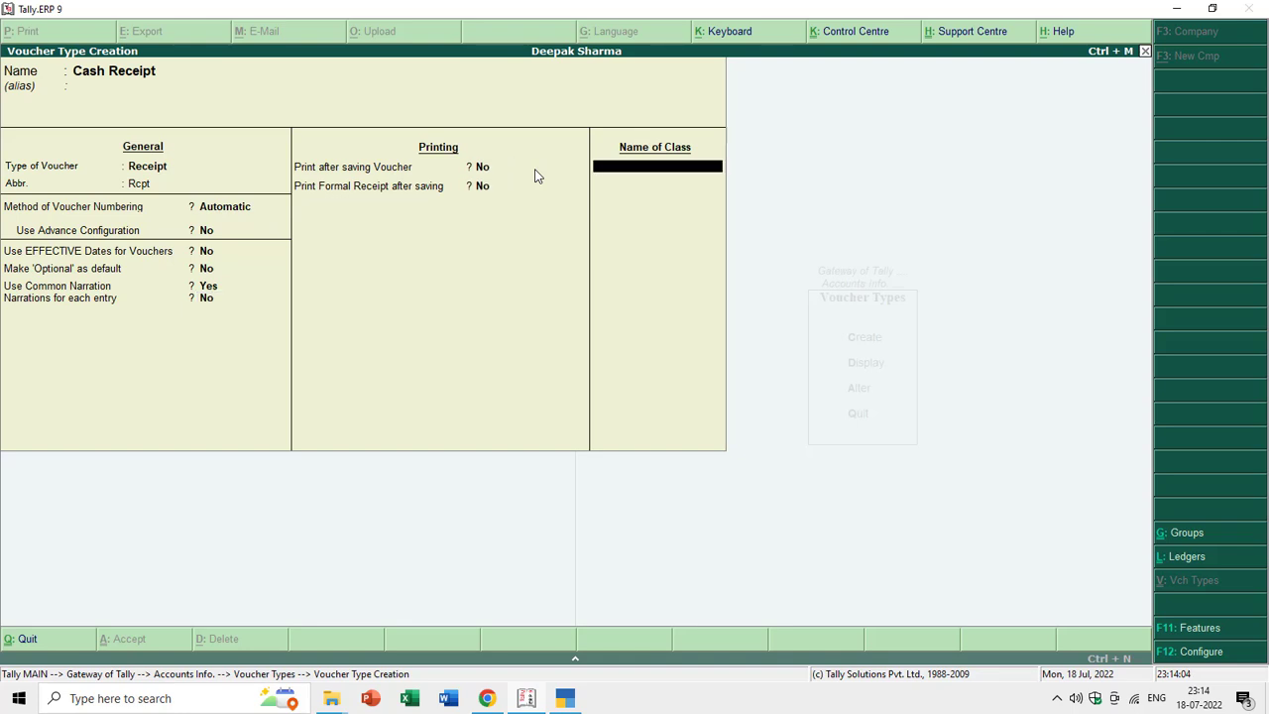
# Add a class named Cash Receipt with no excluded or included groups, created specifically for the Cash ledger
pyautogui.write('Cash Receipt')
pyautogui.press('Return')
pyautogui.press('Return')
pyautogui.press('Return')
pyautogui.press('Down')
pyautogui.press('Down')
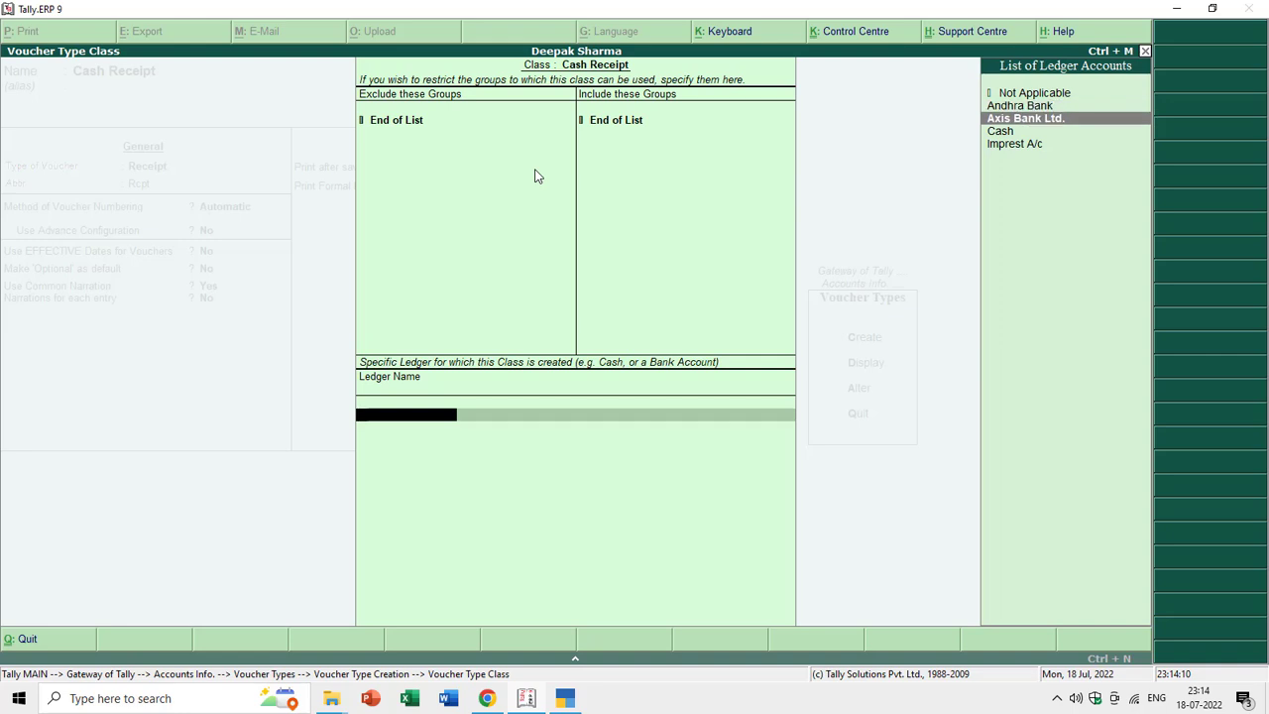
pyautogui.press('Down')
pyautogui.press('Return')
pyautogui.press('Return')
pyautogui.press('Escape')
pyautogui.press('Return')
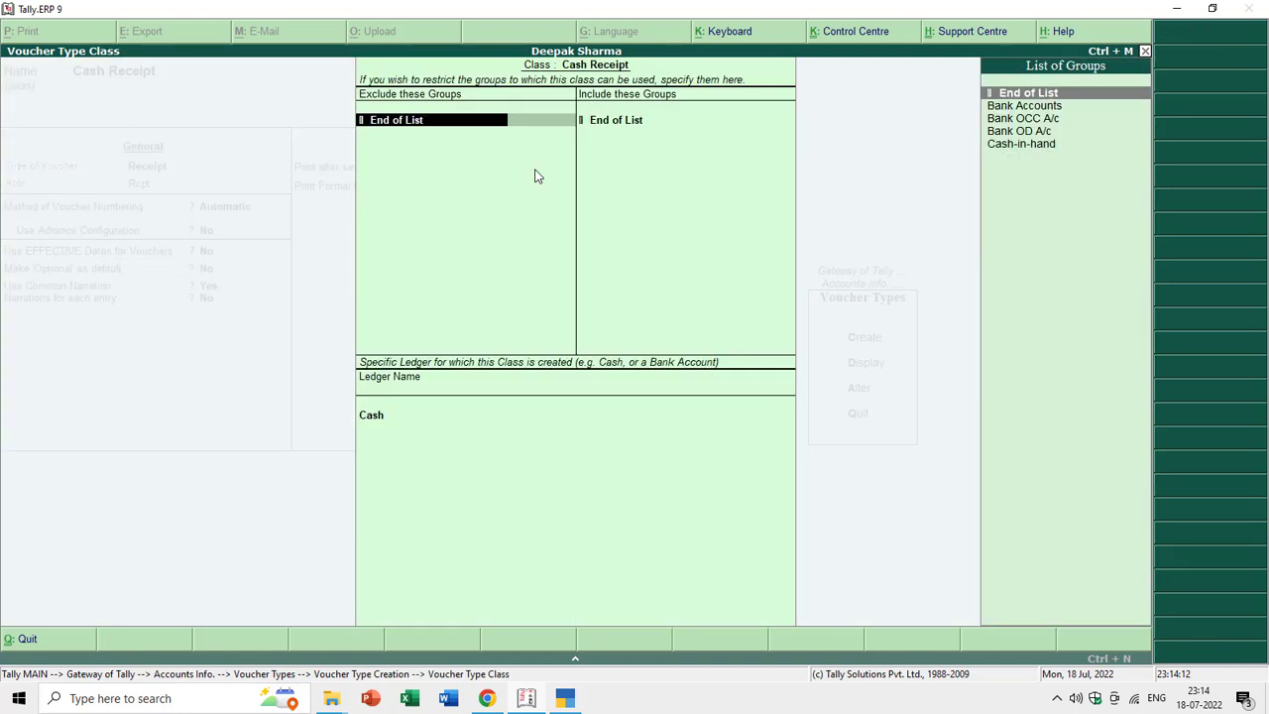
pyautogui.press('Return')
pyautogui.press('Return')
pyautogui.press('Return')
# Add a second class named Bank Receipt with no excluded groups
pyautogui.write('Bank')
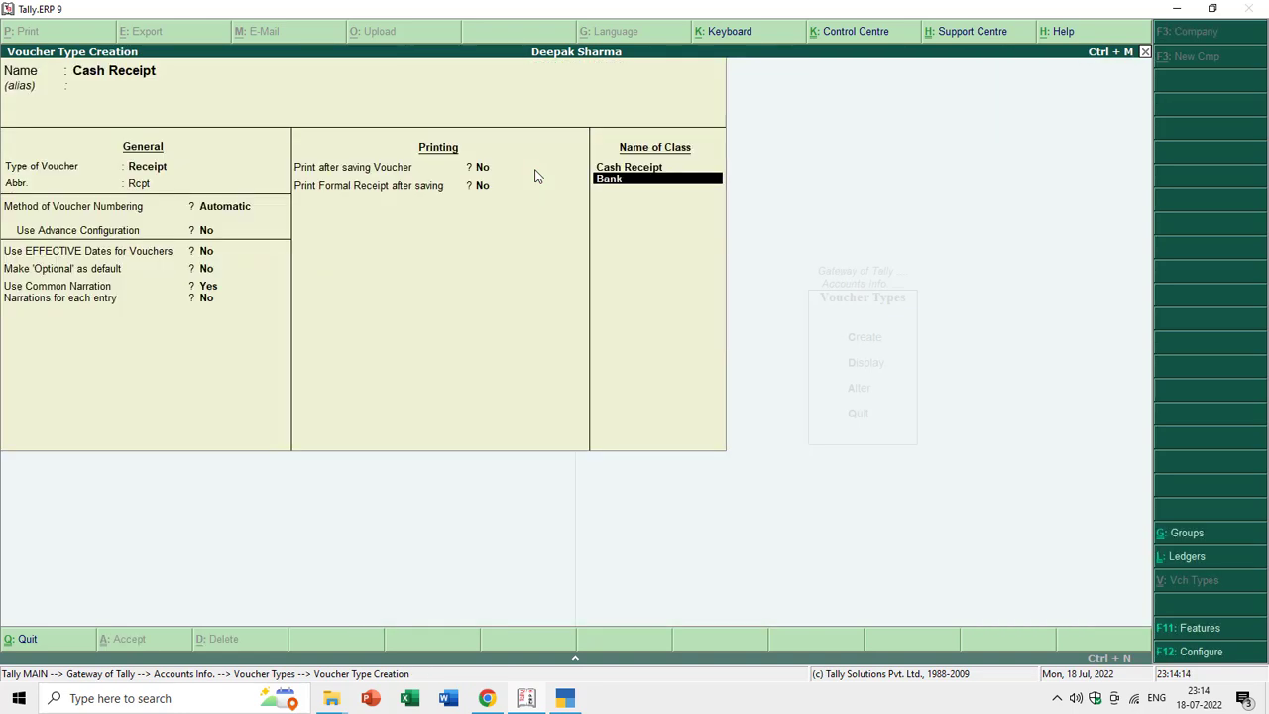
pyautogui.write(' Receipt')
pyautogui.press('Return')
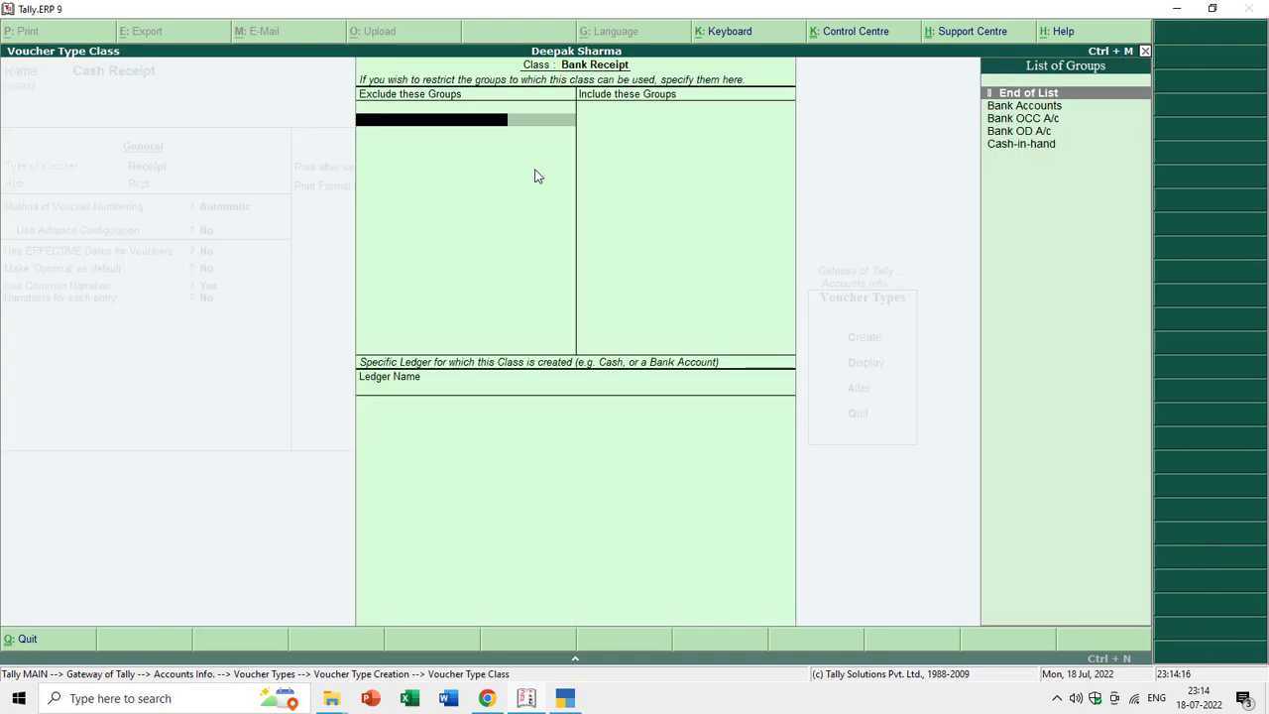
pyautogui.press('Return')
pyautogui.press('Return')
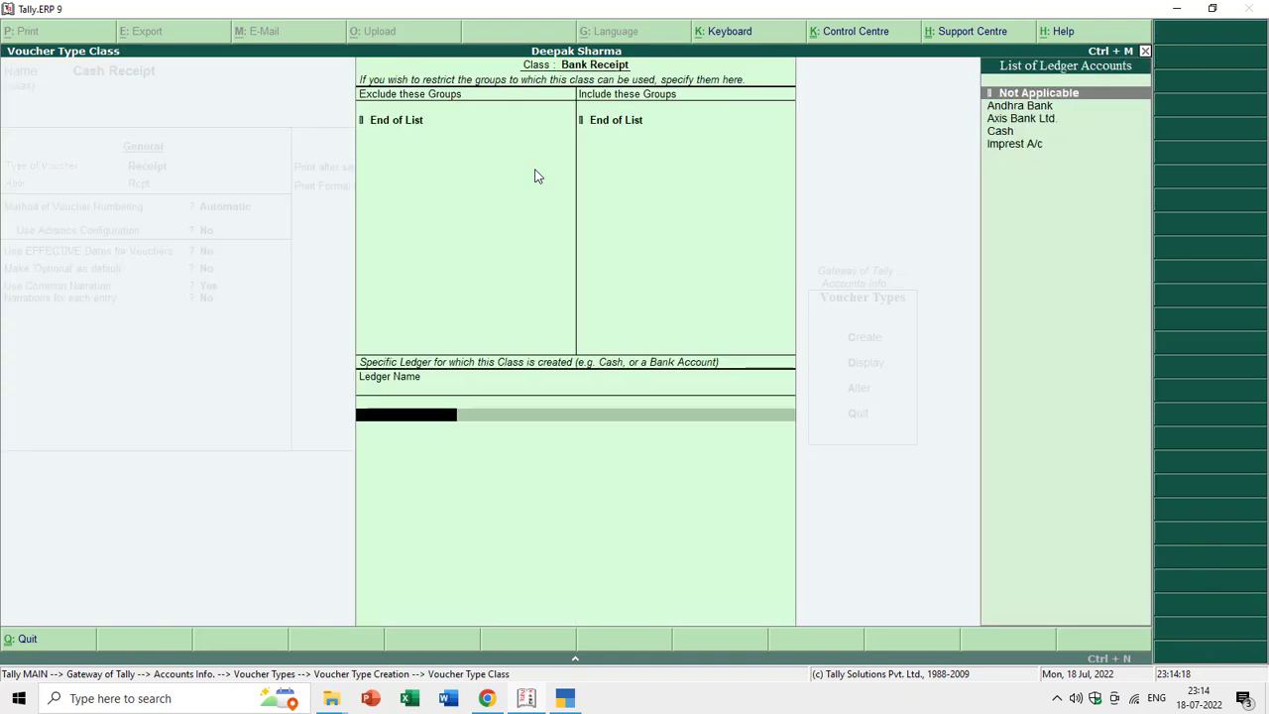
pyautogui.press('Down')
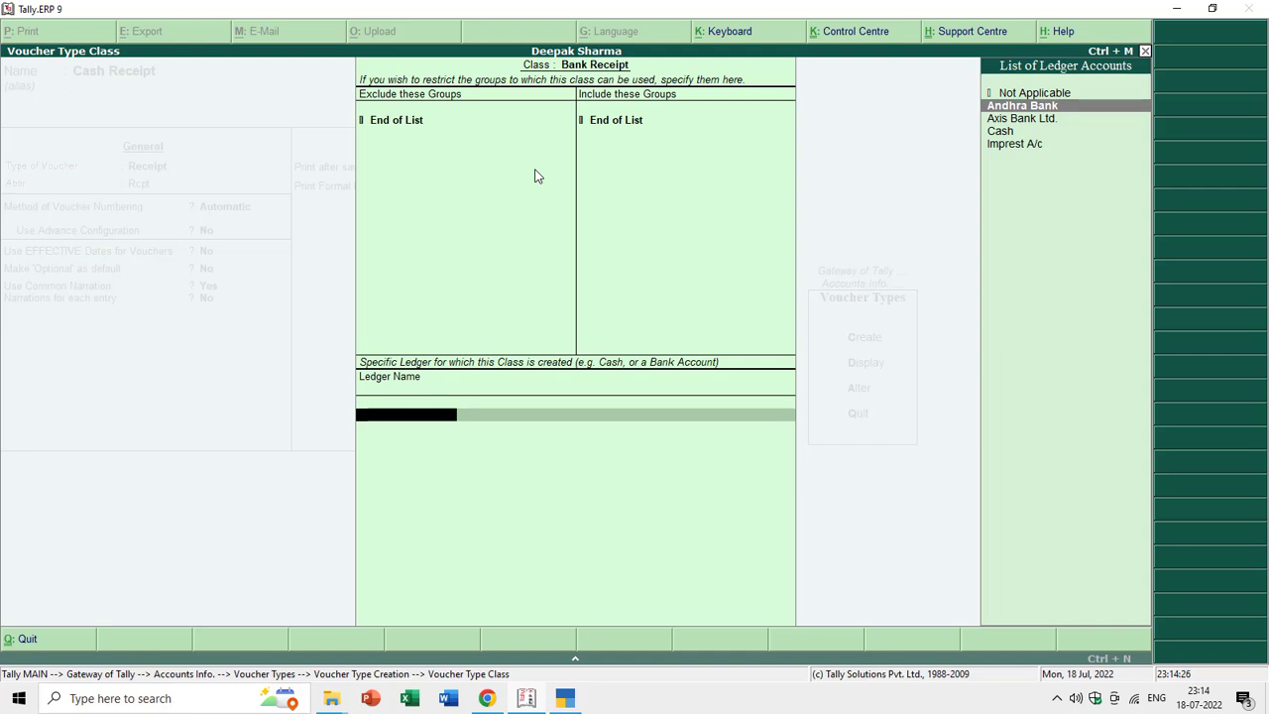
pyautogui.press('BackSpace')
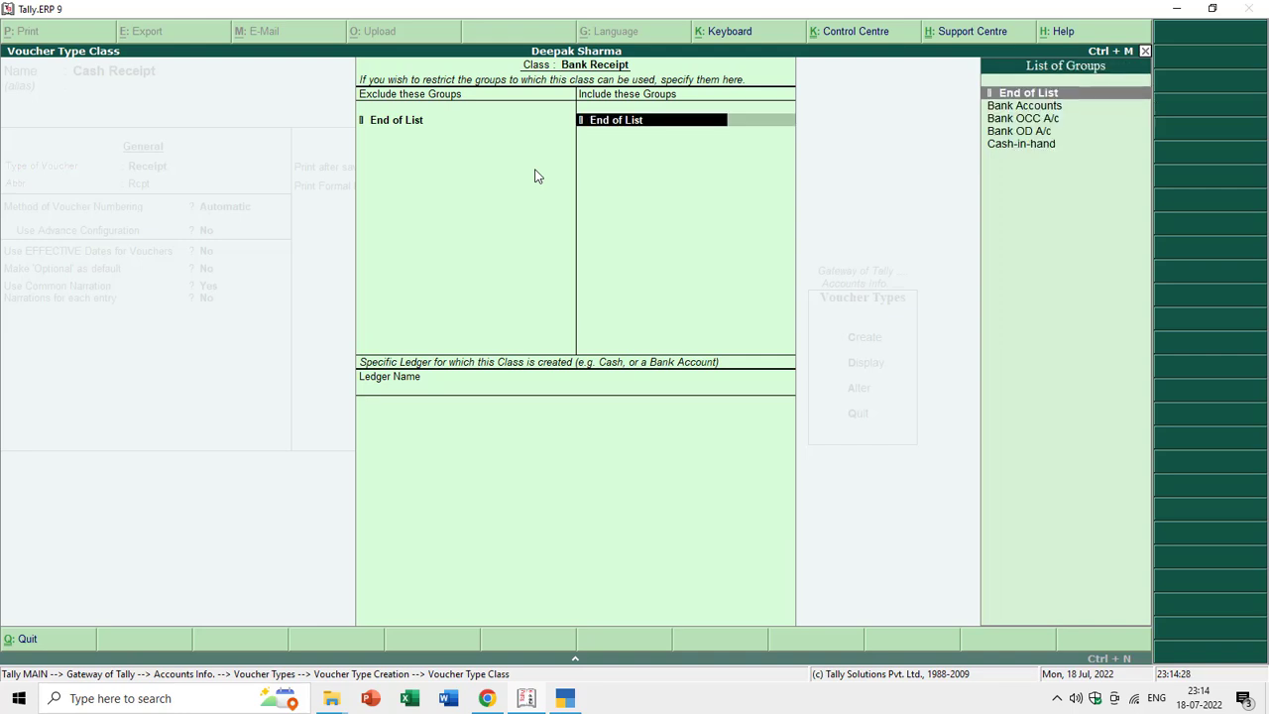
pyautogui.press('Return')
pyautogui.press('Down')
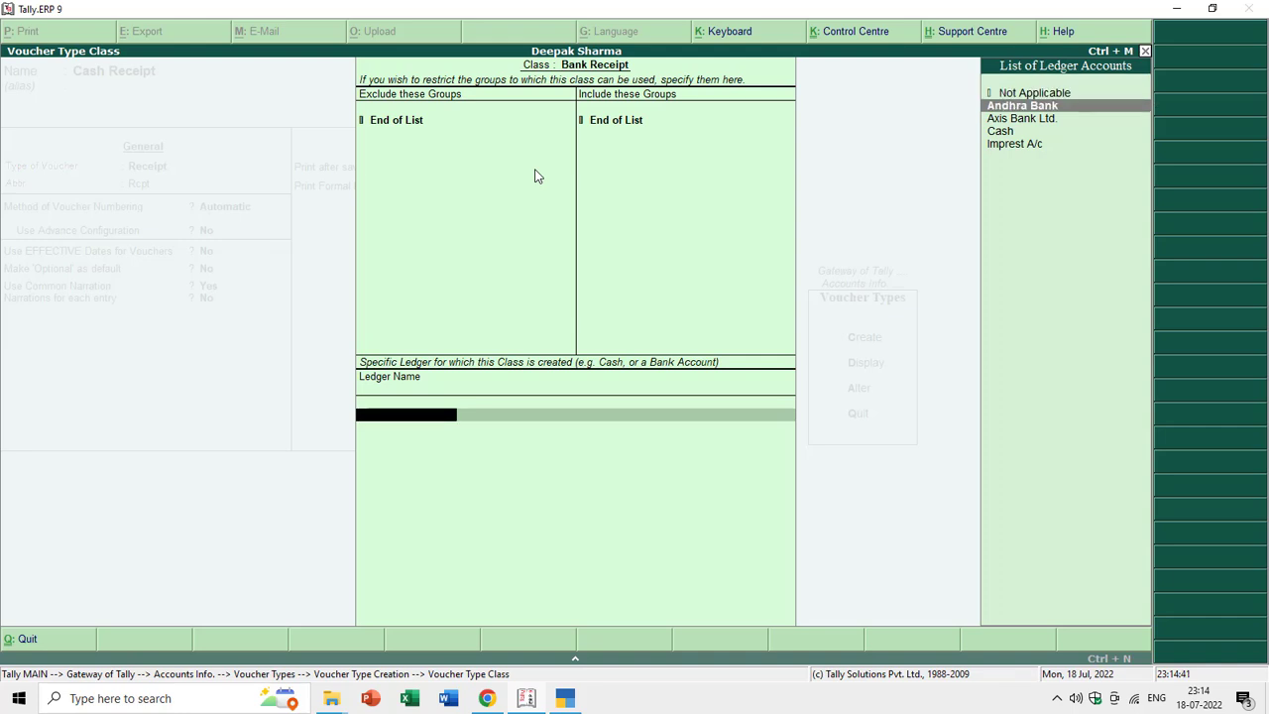
pyautogui.press('Down')
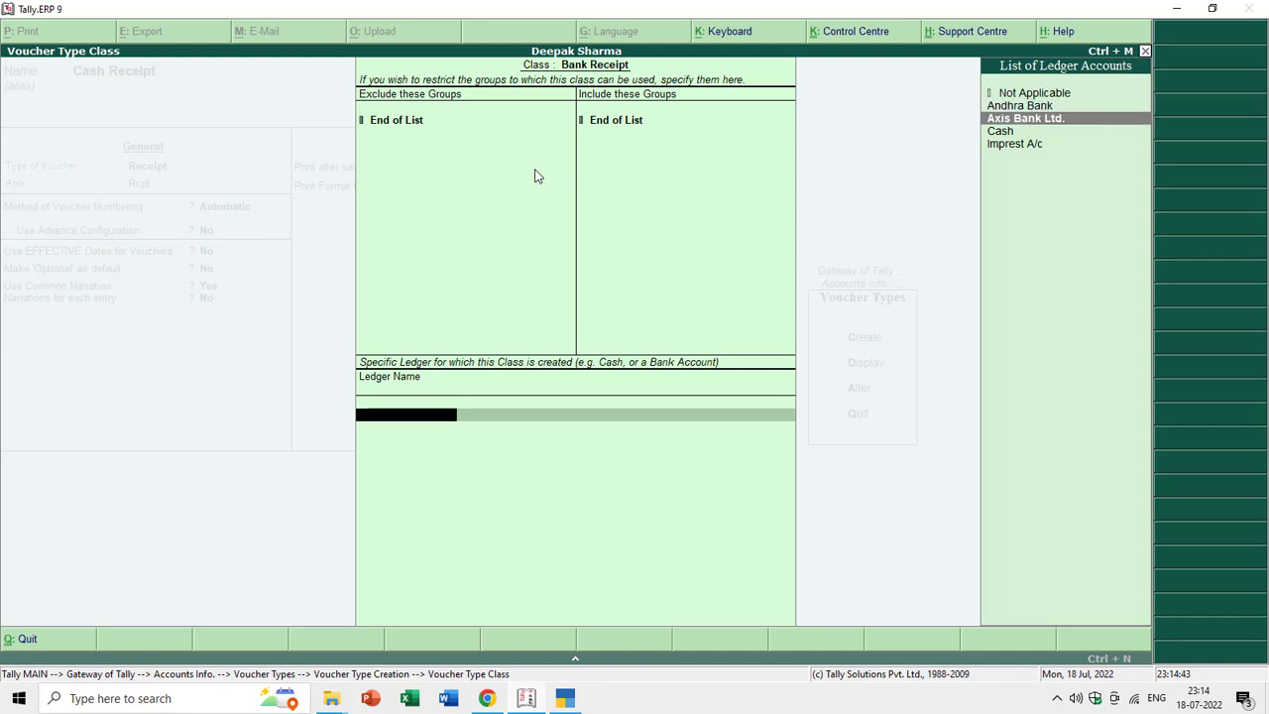
# Include the Bank Accounts and Bank OD A/c groups in the Bank Receipt class
pyautogui.press('BackSpace')
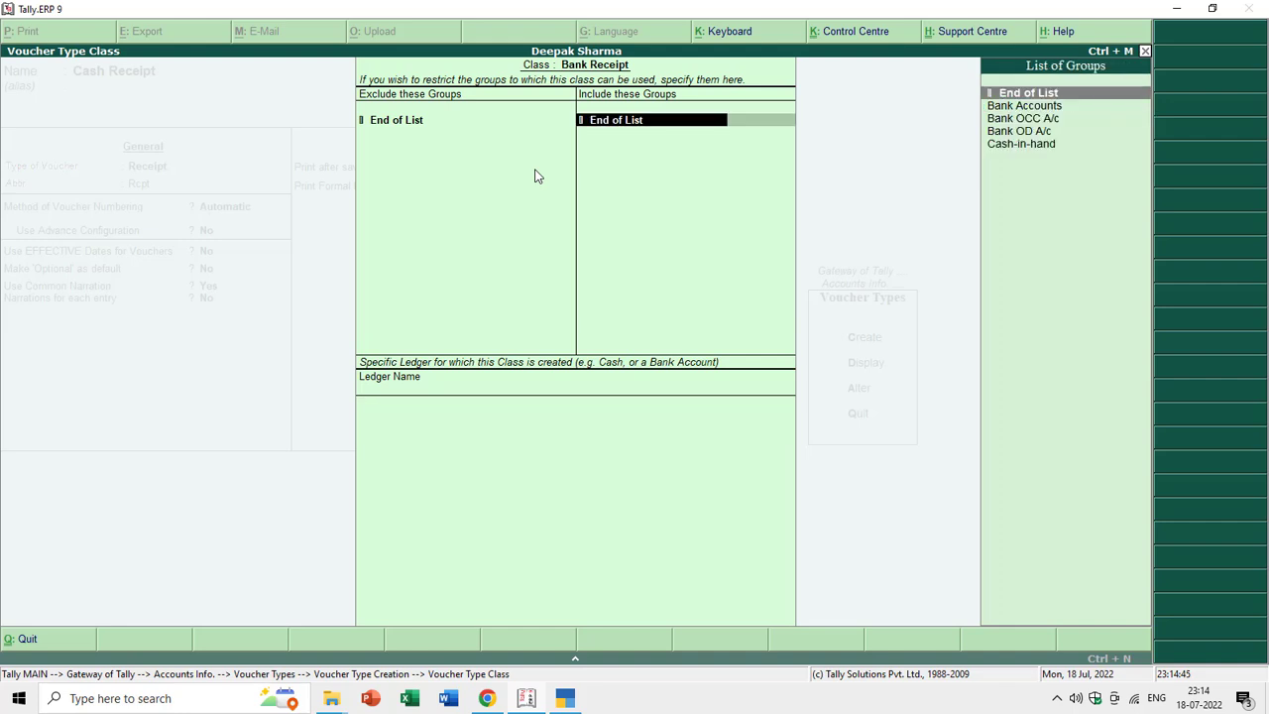
pyautogui.press('Down')
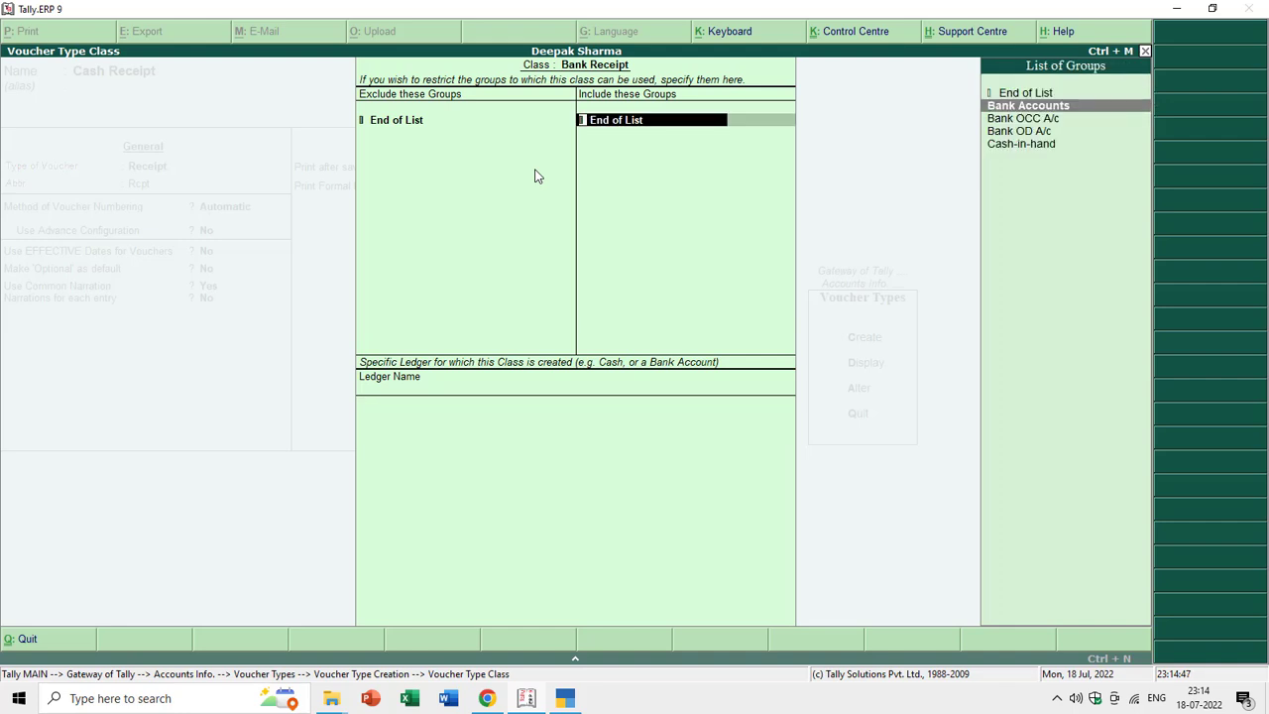
pyautogui.press('Return')
pyautogui.press('Down')
pyautogui.press('Down')
pyautogui.press('Return')
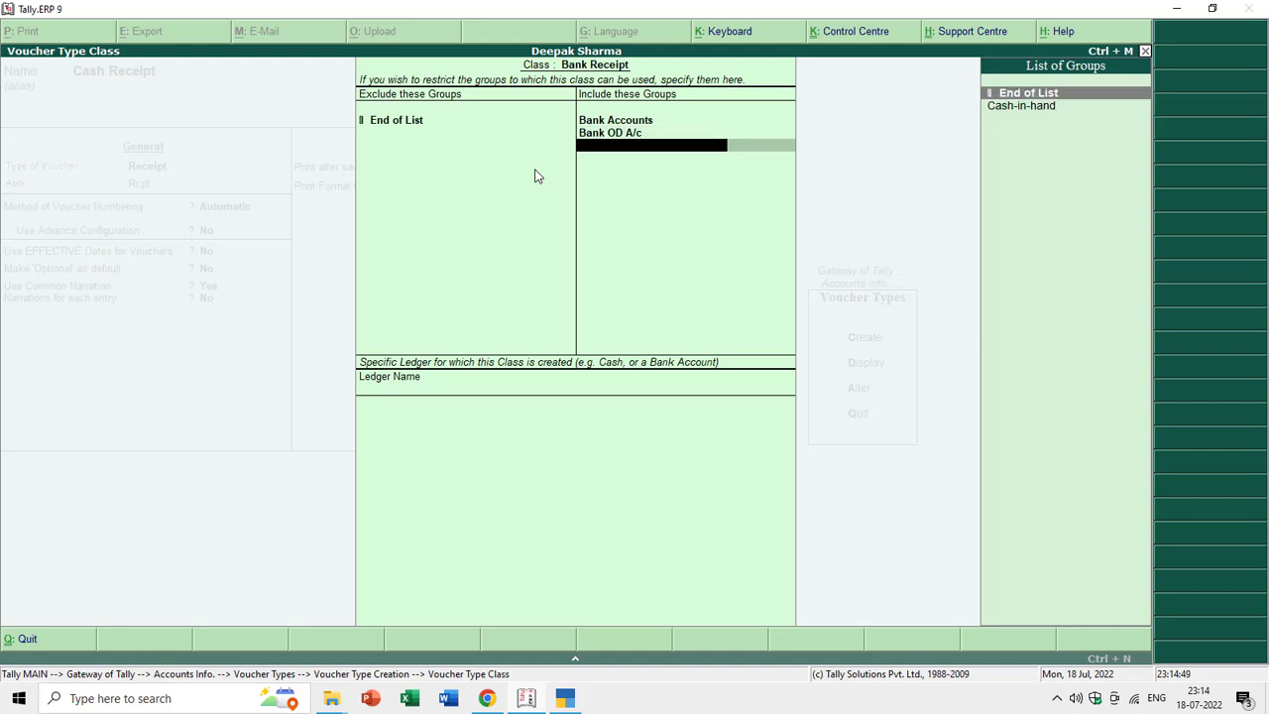
pyautogui.press('Return')
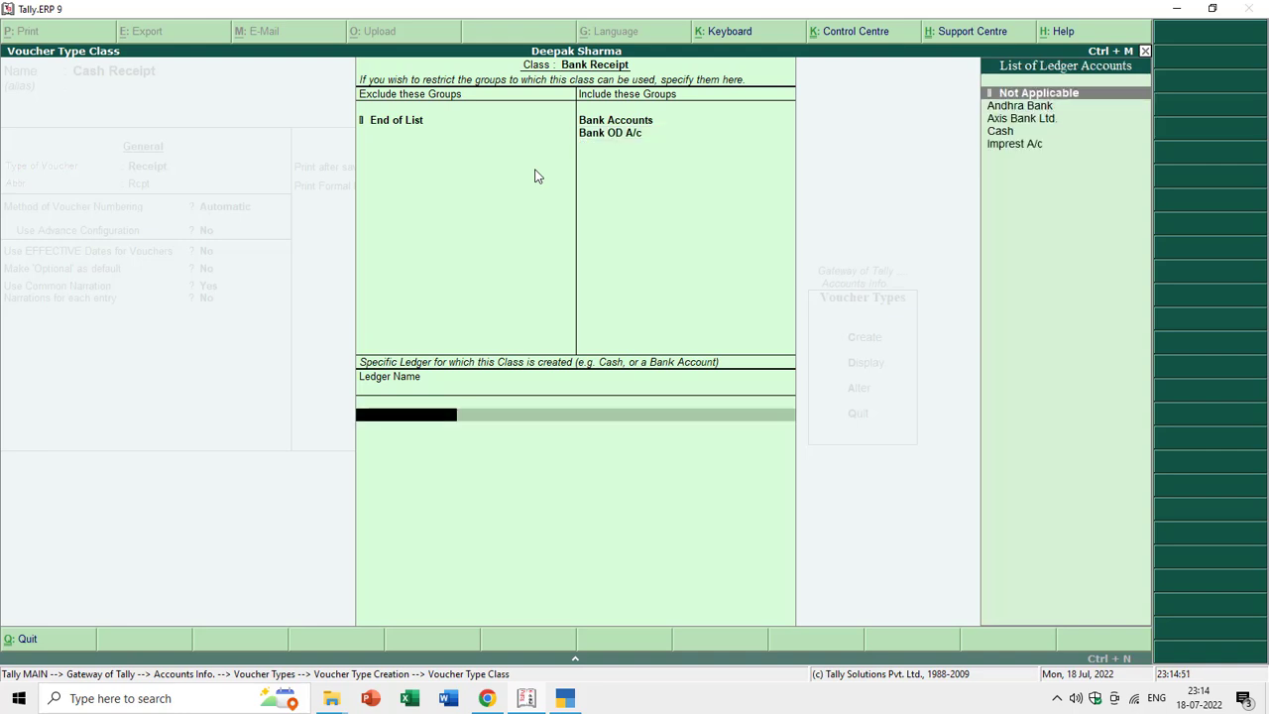
# Leave the class's specific ledger as Not Applicable and save the Cash Receipt voucher type
pyautogui.press('Return')
pyautogui.press('Return')
pyautogui.press('Return')
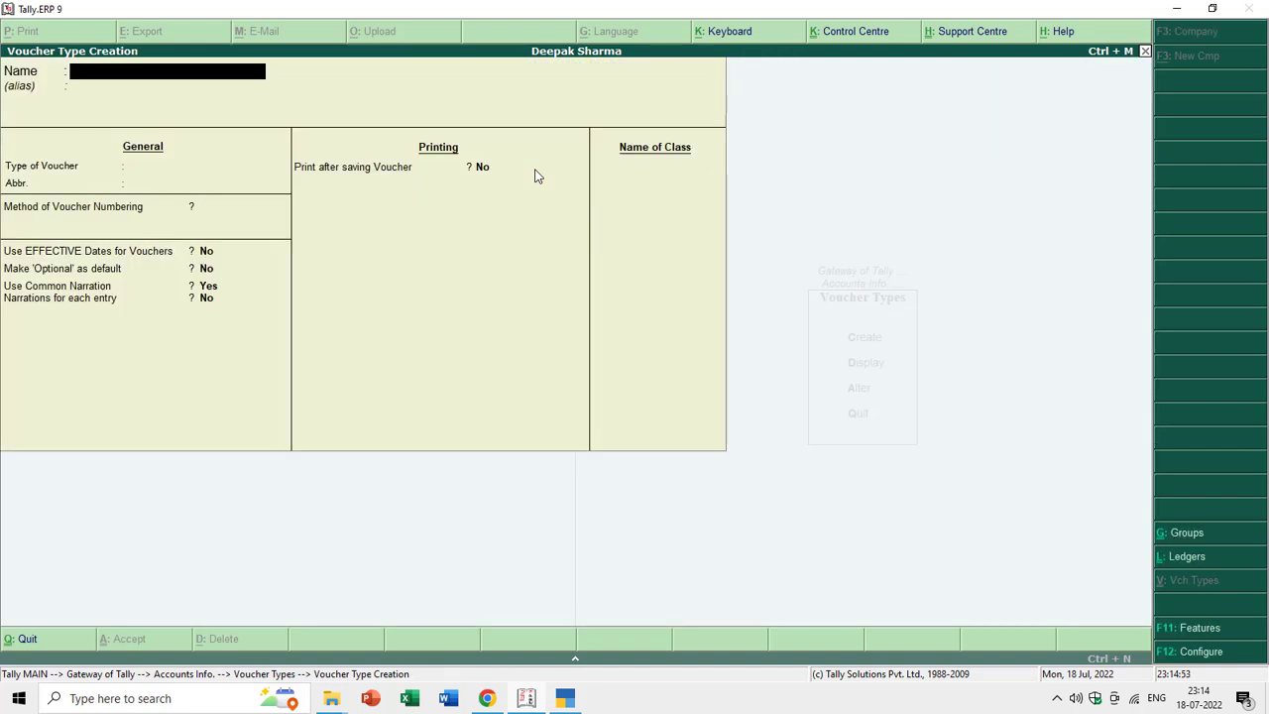
# Leave the voucher type screens and open accounting voucher entry from the Gateway of Tally
pyautogui.press('Escape')
pyautogui.press('Escape')
pyautogui.press('Escape')
pyautogui.press('v')
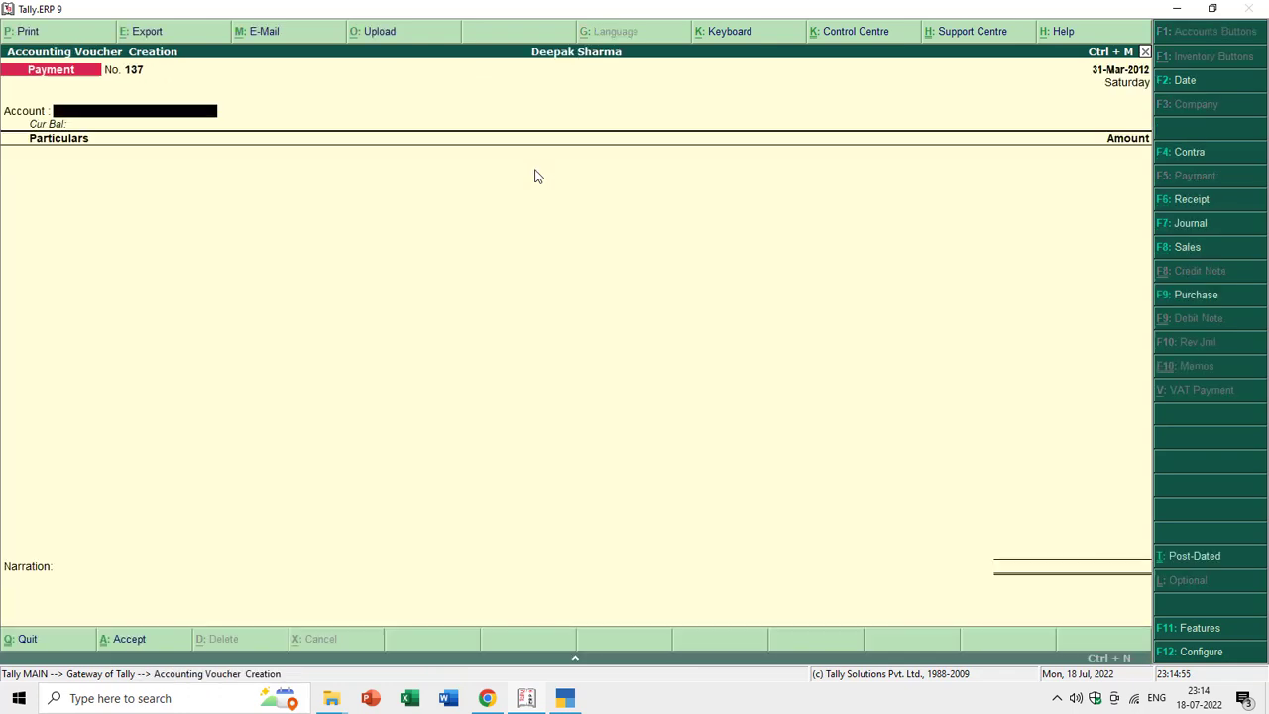
# Start a receipt voucher using the Cash Receipt voucher type with the Bank Receipt class
pyautogui.press('F6')
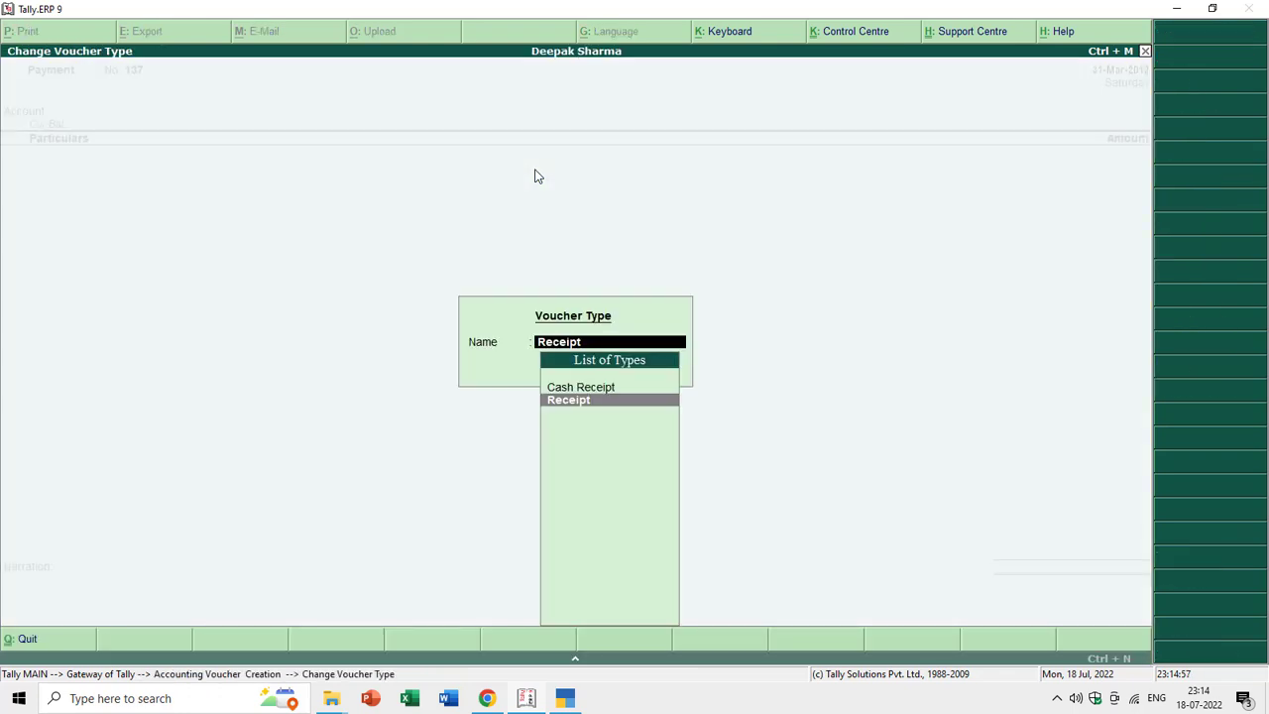
pyautogui.press('Up')
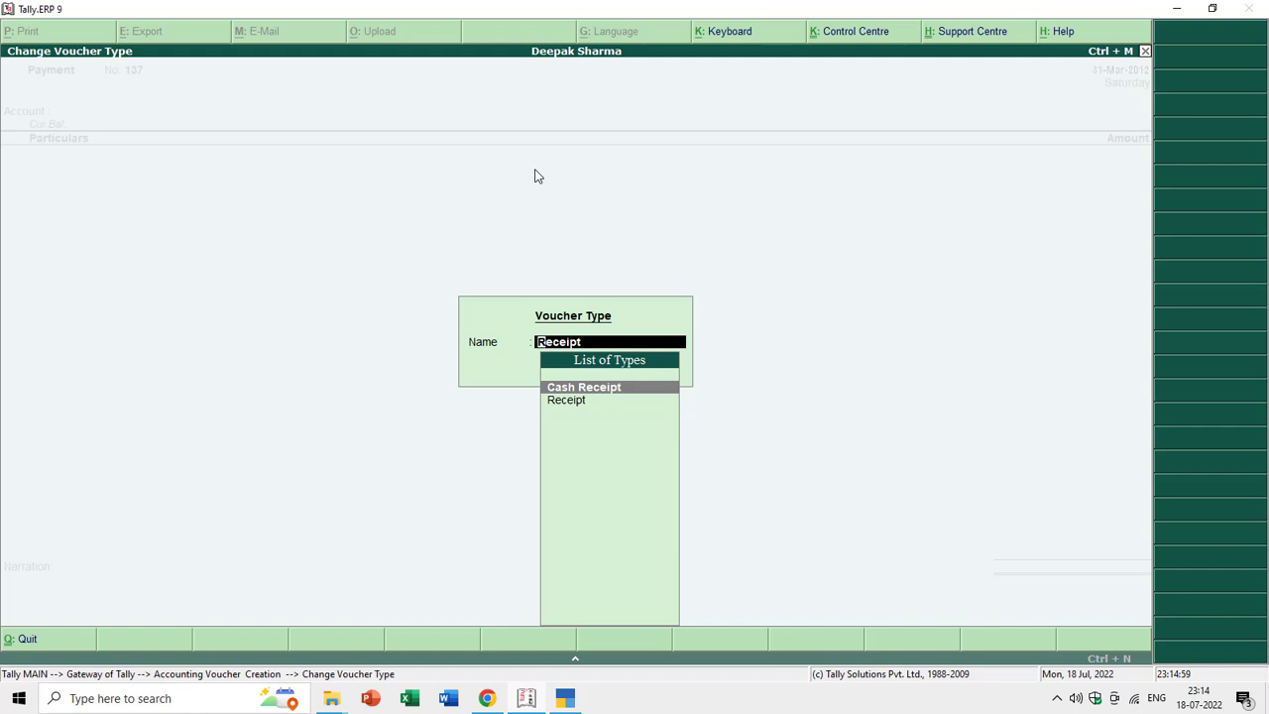
pyautogui.press('Return')
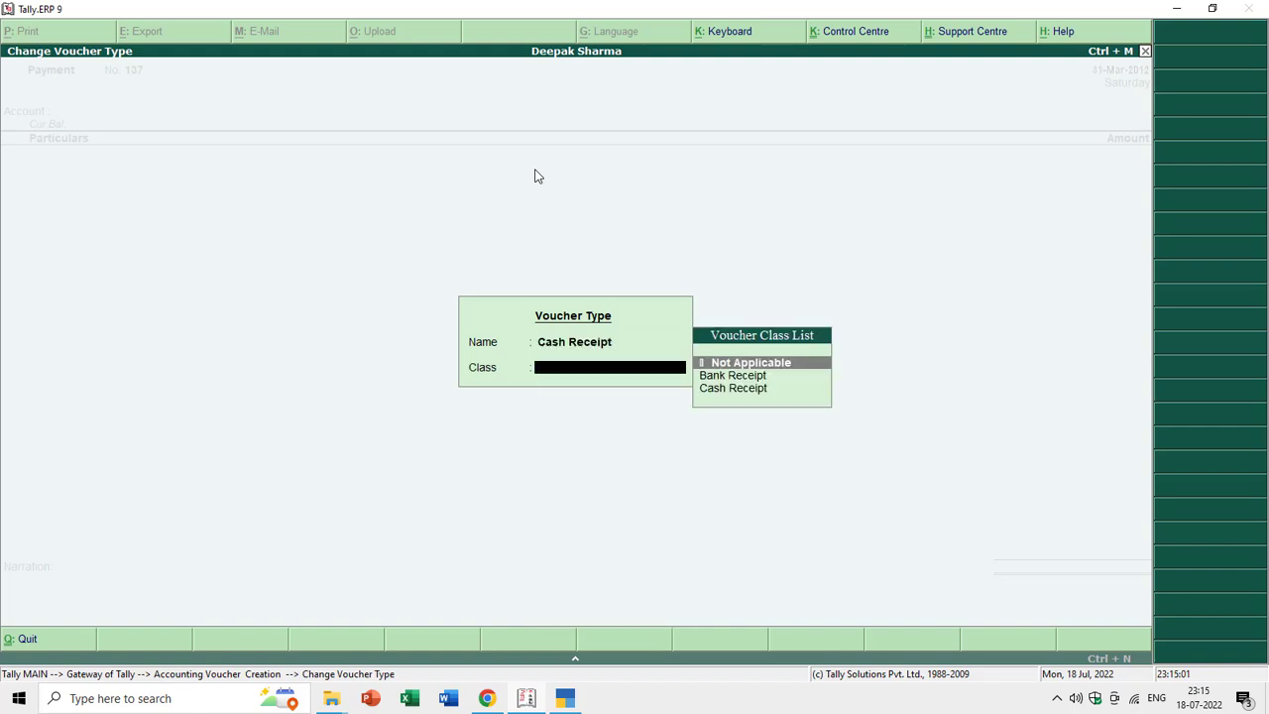
pyautogui.press('Down')
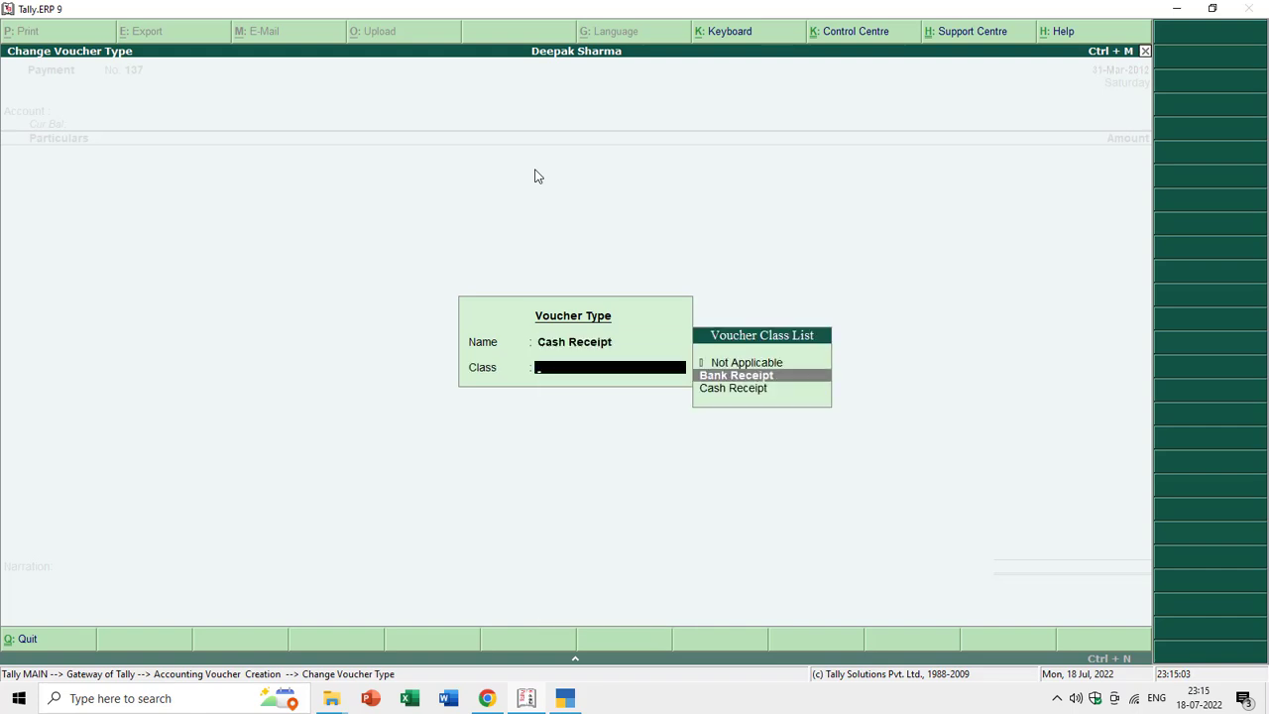
pyautogui.press('Down')
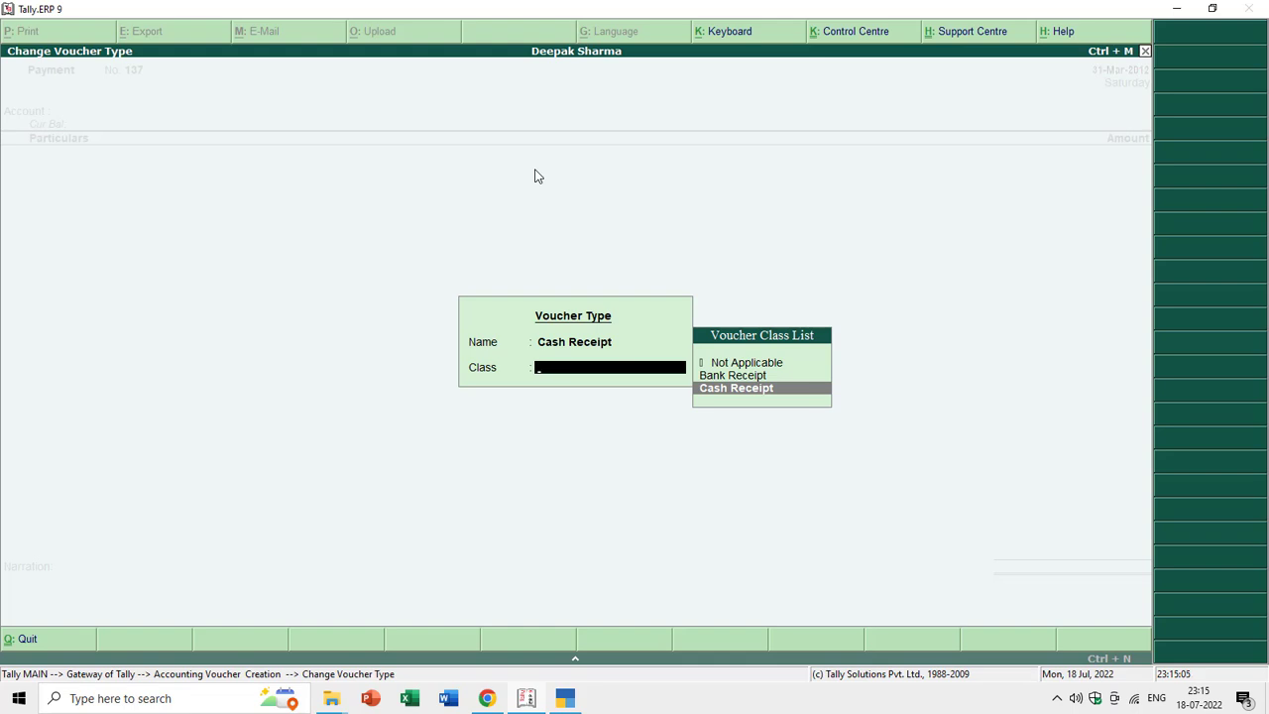
pyautogui.press('Up')
pyautogui.press('Return')
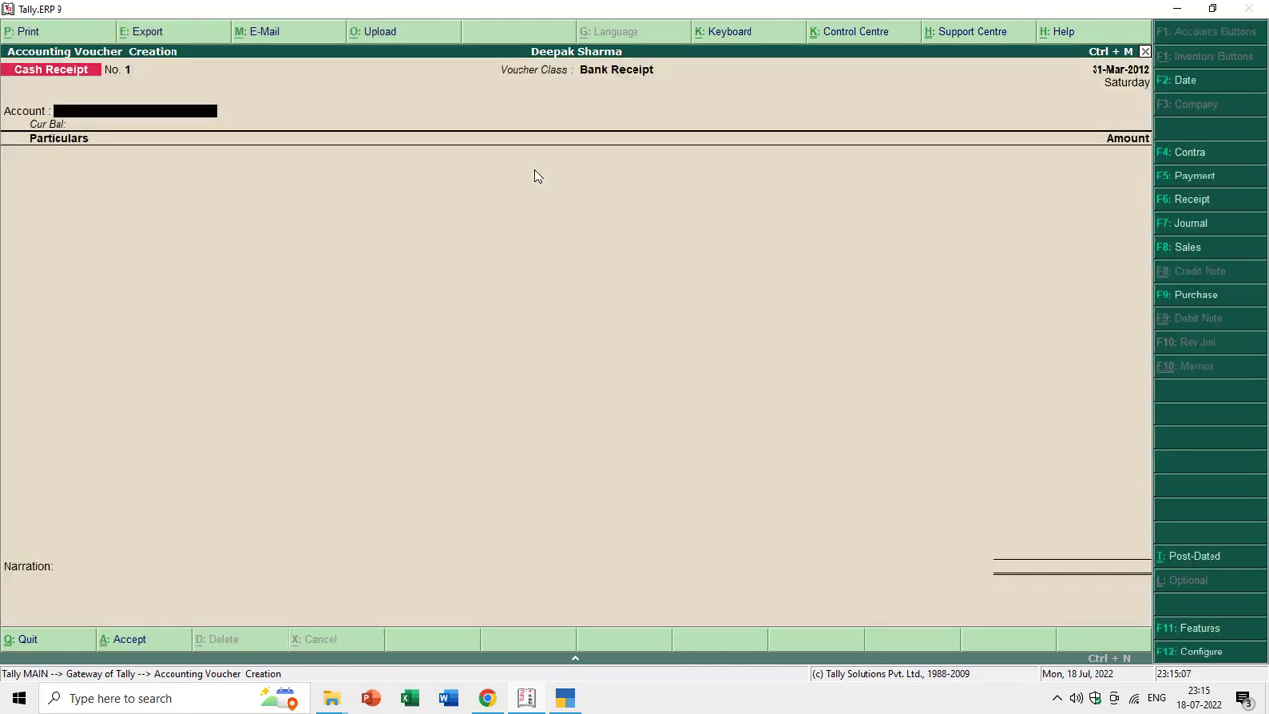